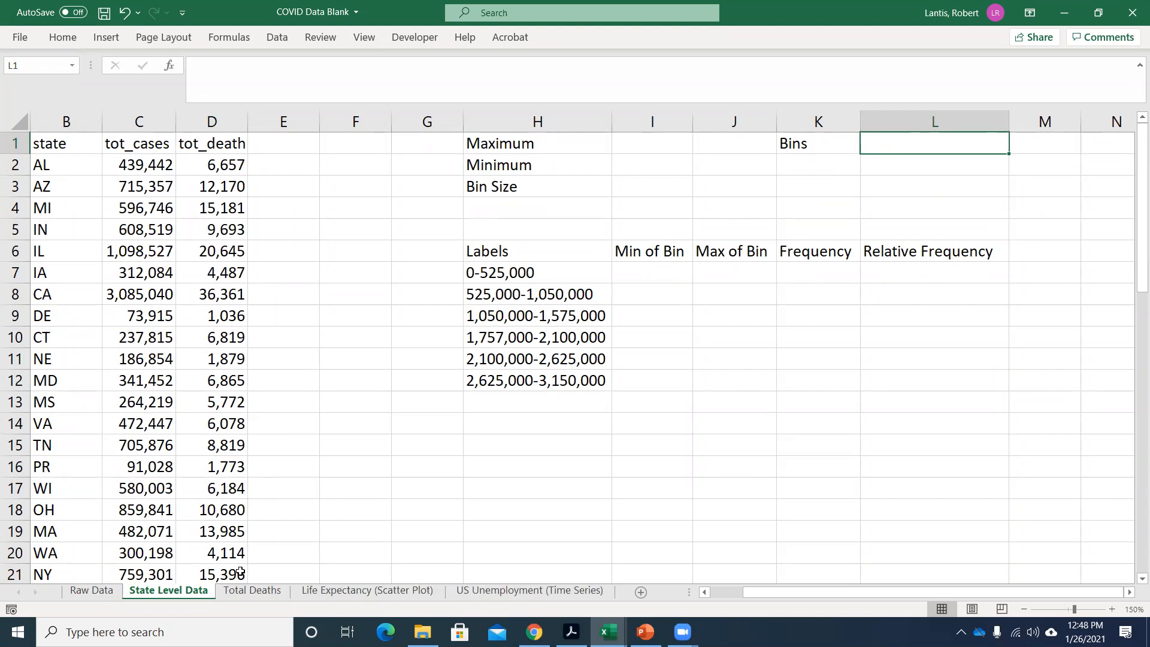
# Examine the State Level Data sheet's submission date, state, total cases and total deaths columns.
pyautogui.click(242, 593)
pyautogui.click(153, 596)
pyautogui.click(101, 232)
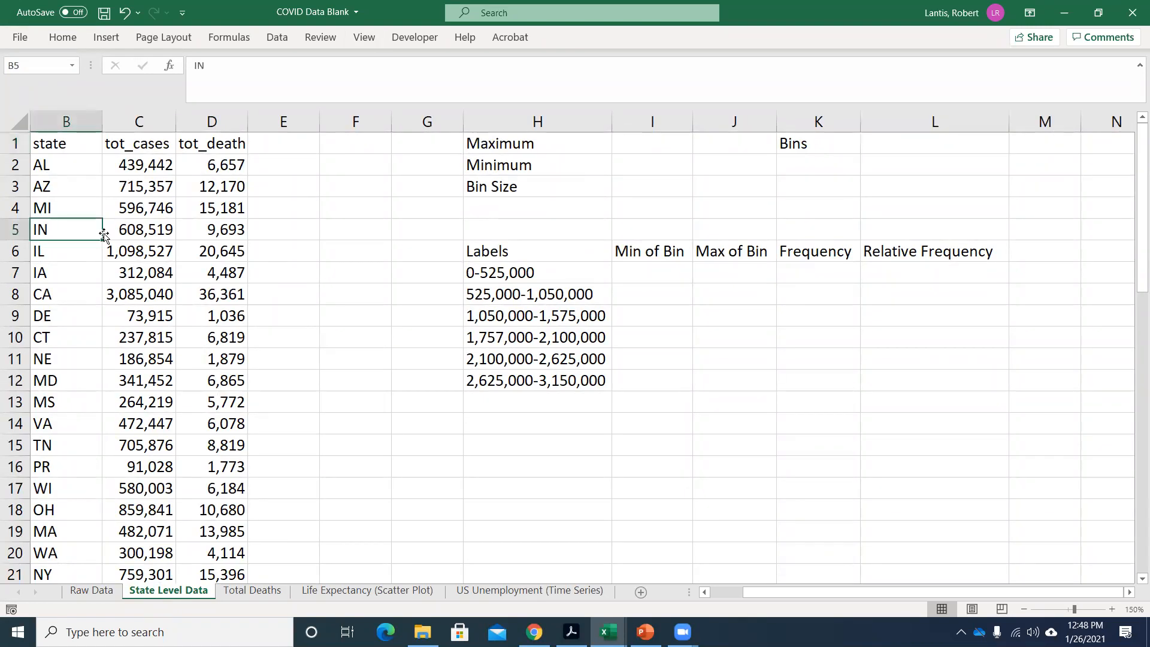
pyautogui.press('Left')
pyautogui.press('Up')
pyautogui.press('Up')
pyautogui.press('Up')
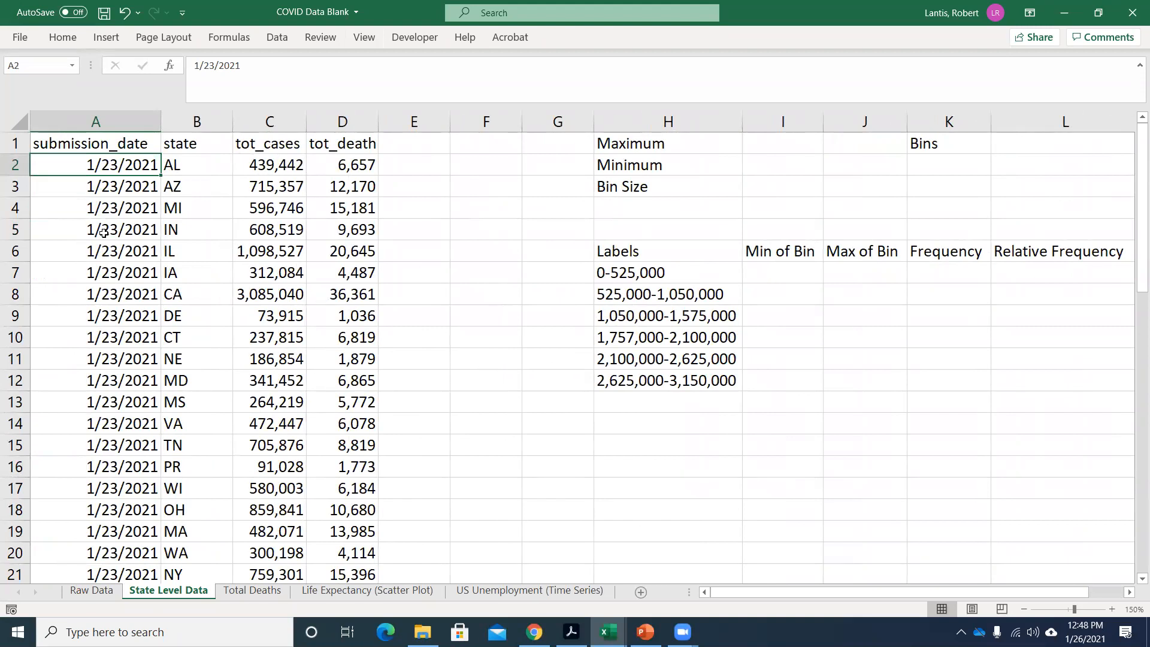
pyautogui.press('Right')
pyautogui.press('Right')
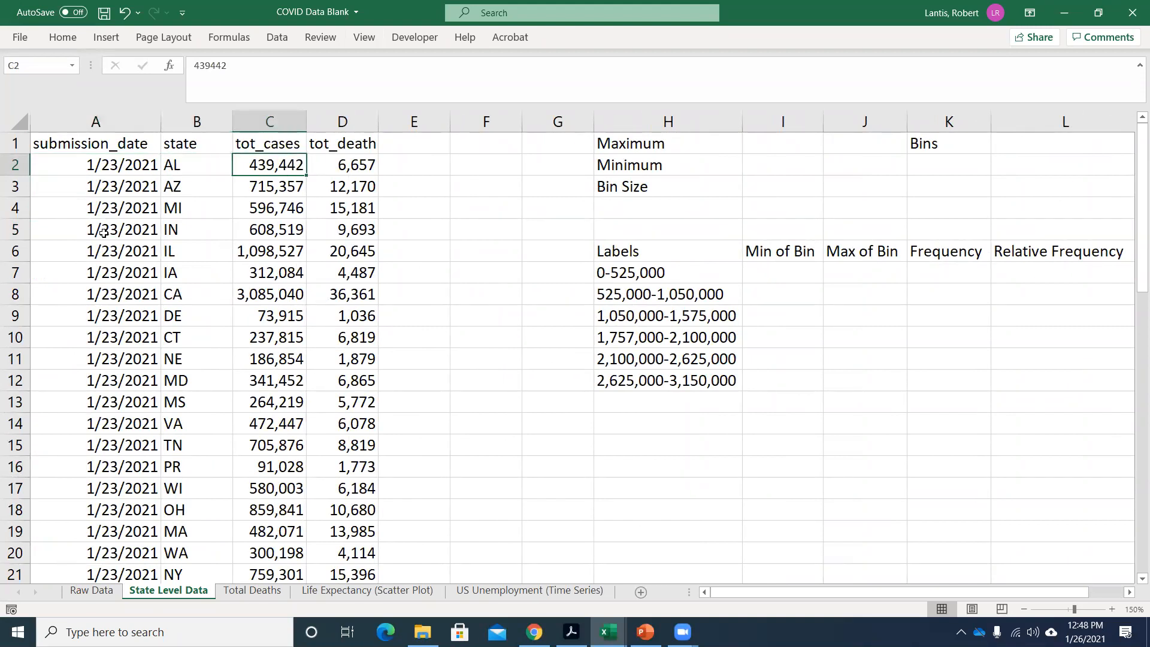
pyautogui.press('Right')
pyautogui.press('Left')
pyautogui.press('Left')
# Look through the state column for entries that are not states, such as PR and DC.
pyautogui.press('Down')
pyautogui.press('Down')
pyautogui.press('Down')
pyautogui.press('Down')
pyautogui.press('Down')
pyautogui.press('Down')
pyautogui.press('Down')
pyautogui.press('Down')
pyautogui.press('Down')
pyautogui.press('Down')
pyautogui.press('Down')
pyautogui.press('Down')
pyautogui.press('Down')
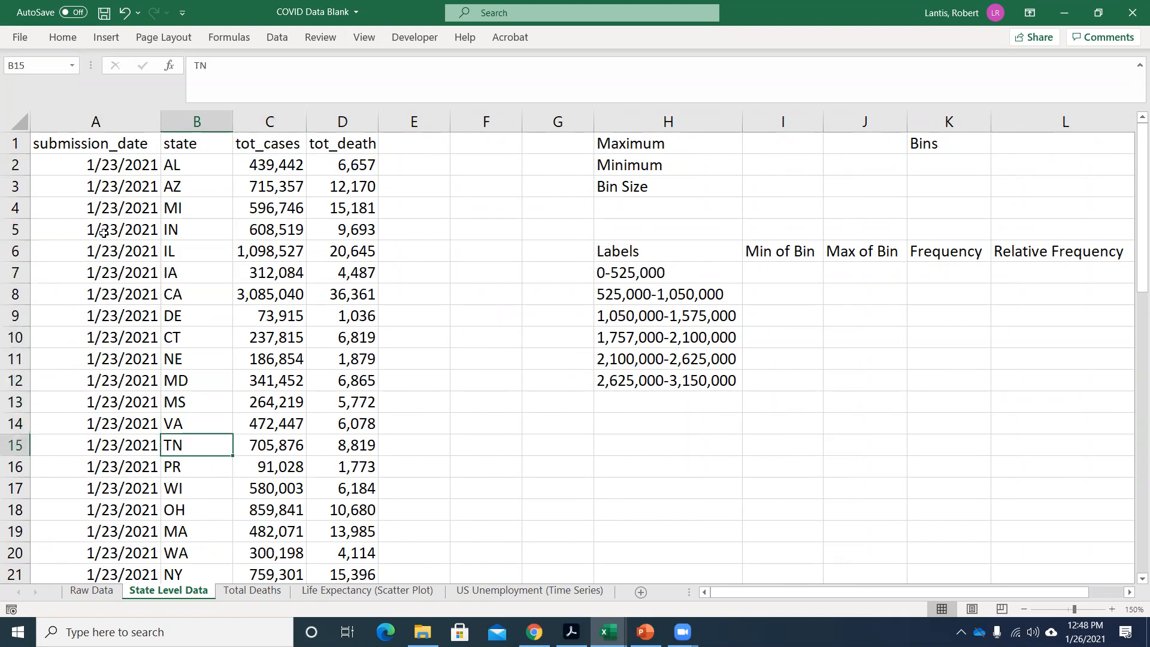
pyautogui.press('Down')
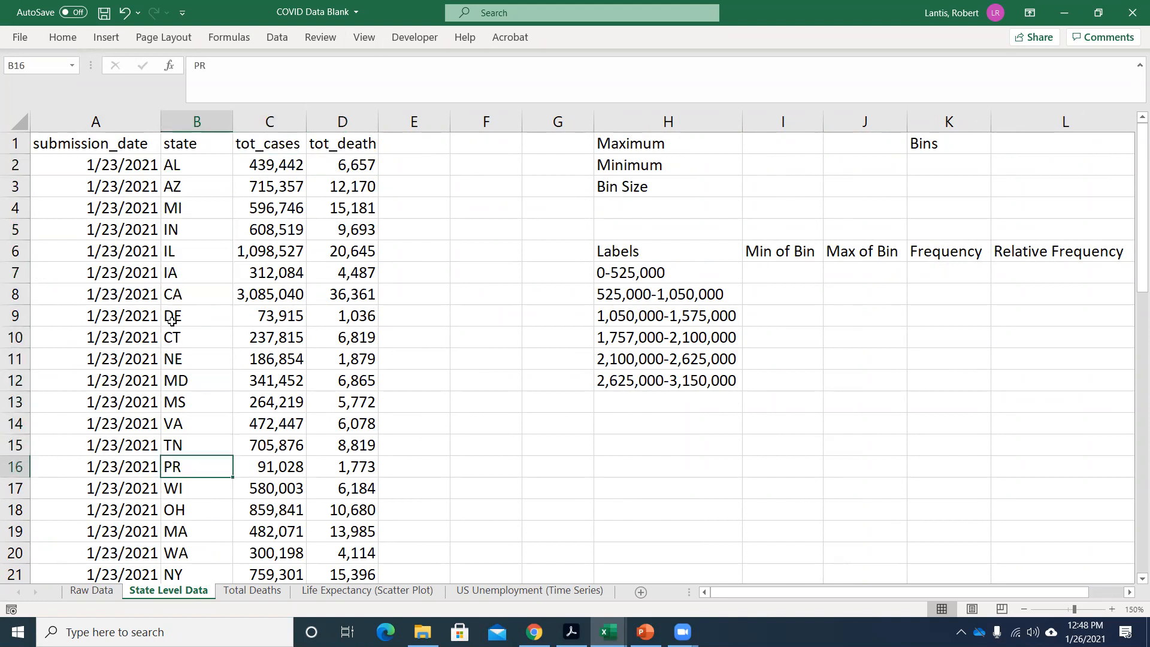
pyautogui.scroll(-4, 235, 373)
pyautogui.scroll(-3, 234, 373)
pyautogui.click(186, 381)
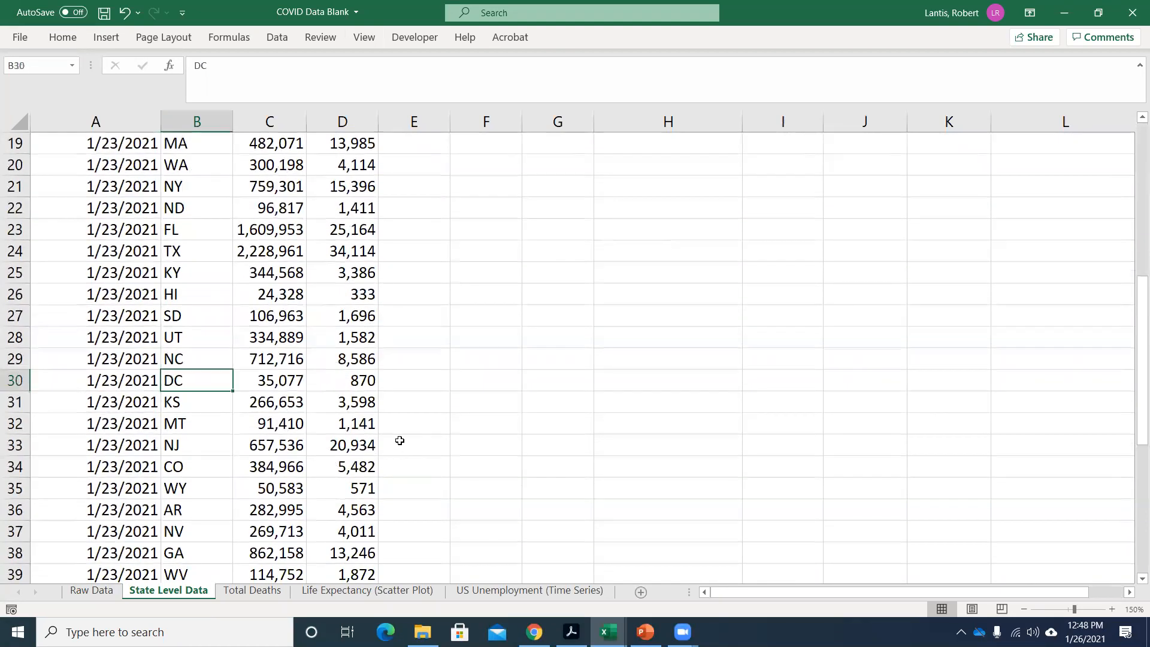
pyautogui.scroll(6, 427, 414)
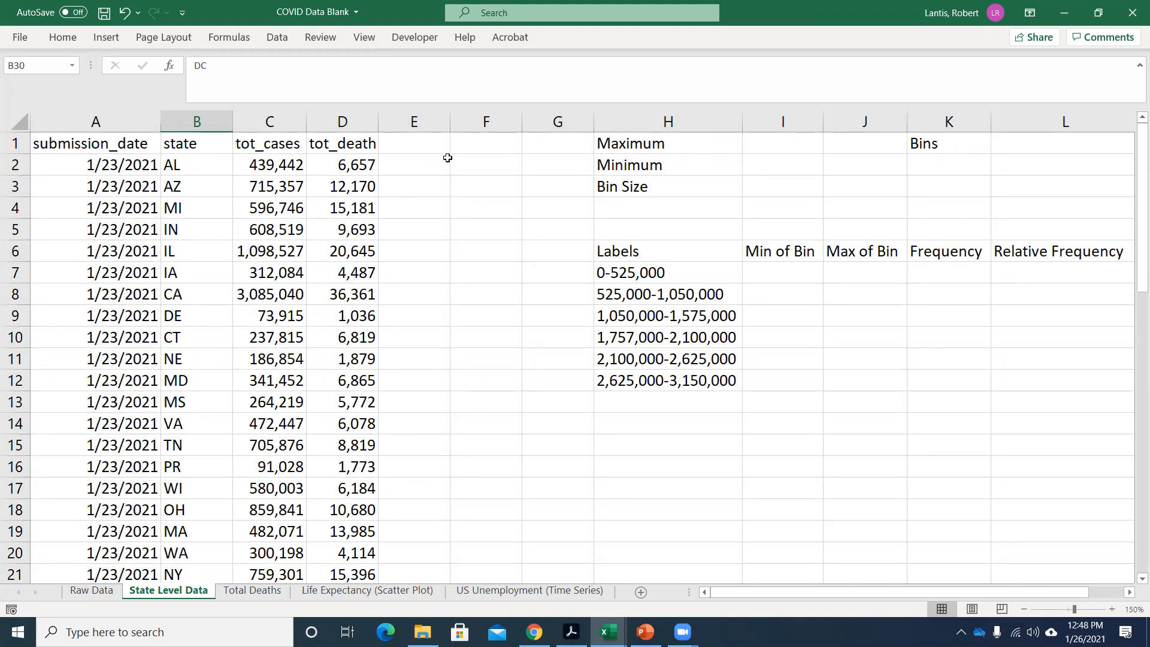
pyautogui.click(424, 151)
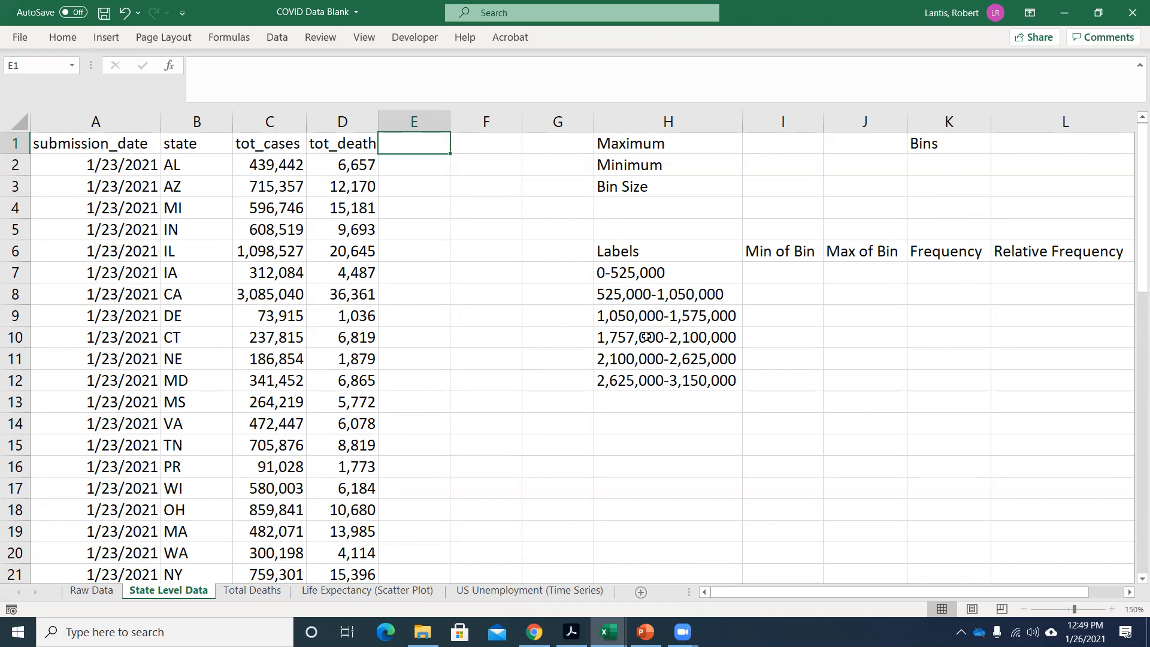
# Correct the bin label in H10 to 1,575,000-2,100,000.
pyautogui.doubleClick(626, 337)
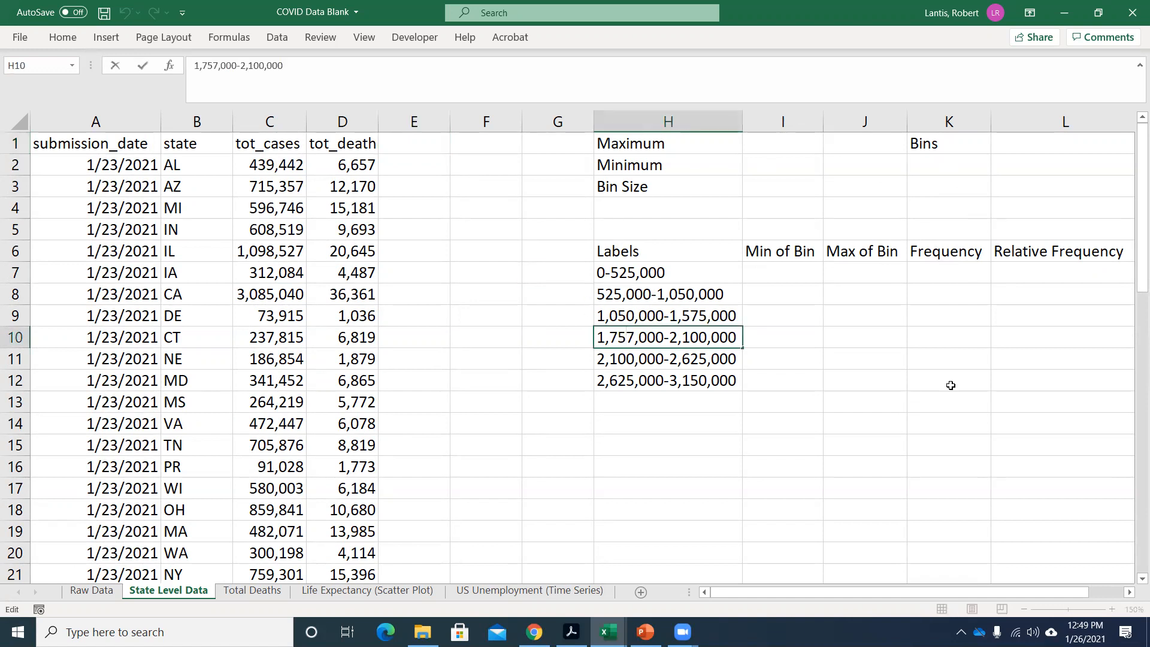
pyautogui.press('BackSpace')
pyautogui.press('BackSpace')
pyautogui.press('Delete')
pyautogui.write('575')
pyautogui.click(558, 336)
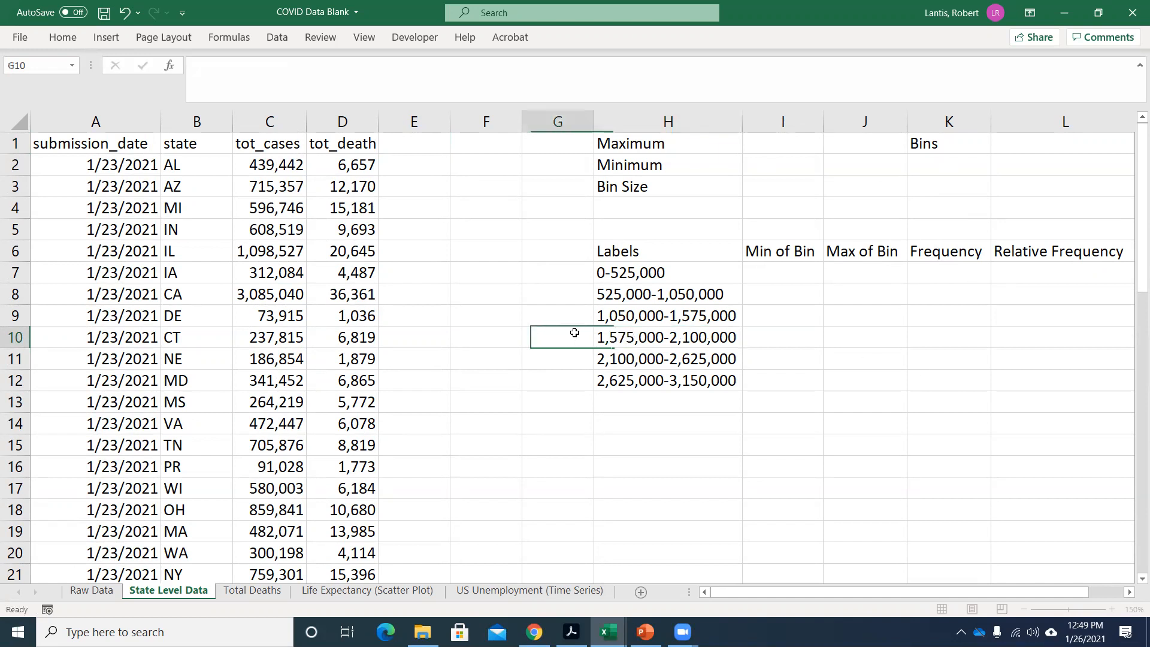
# Enter 6 as the number of bins in L1, beside the Bins label.
pyautogui.click(1009, 144)
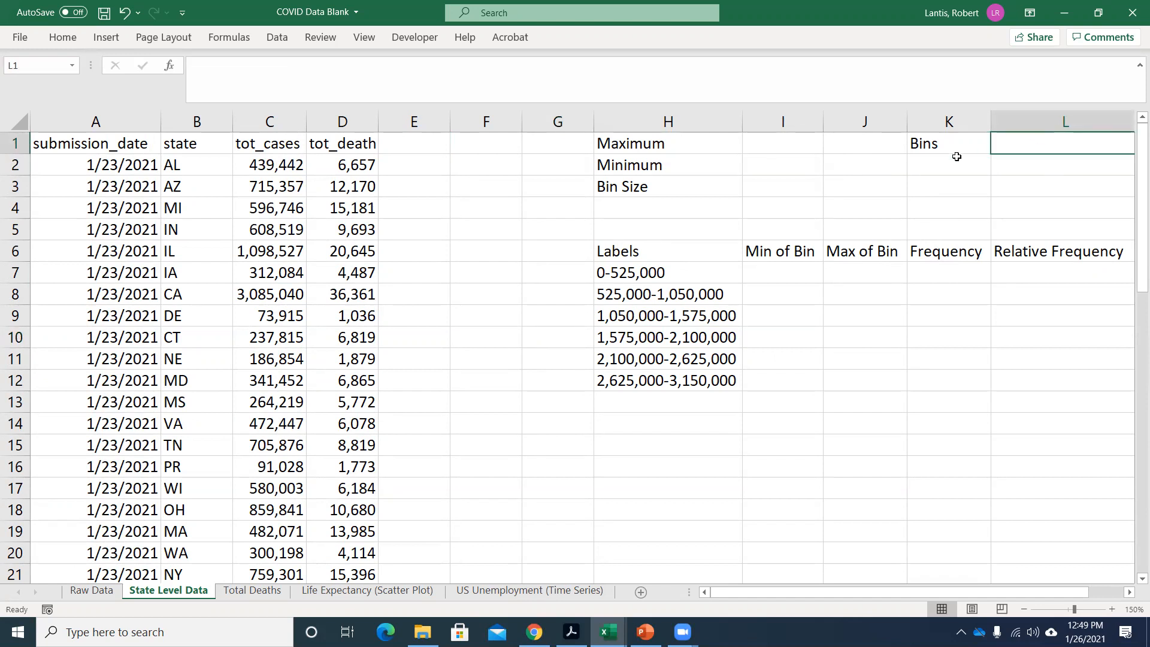
pyautogui.write('6')
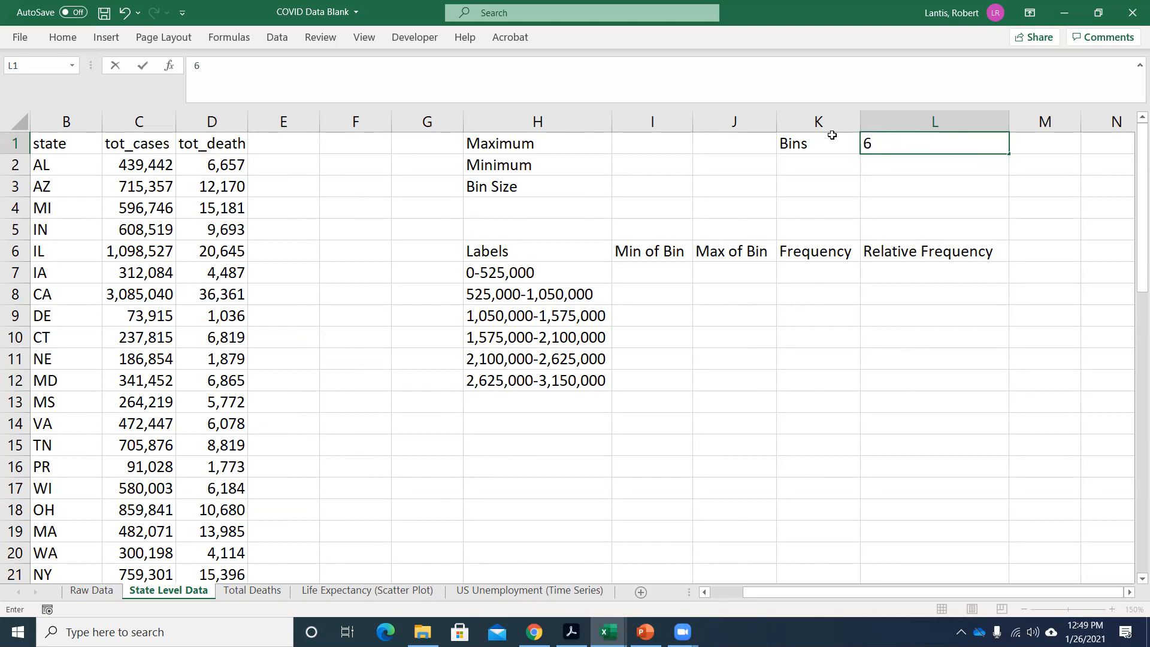
# Calculate the maximum of total cases in I1 with a MAX formula over C2:C53 and locate that value in the data.
pyautogui.click(661, 142)
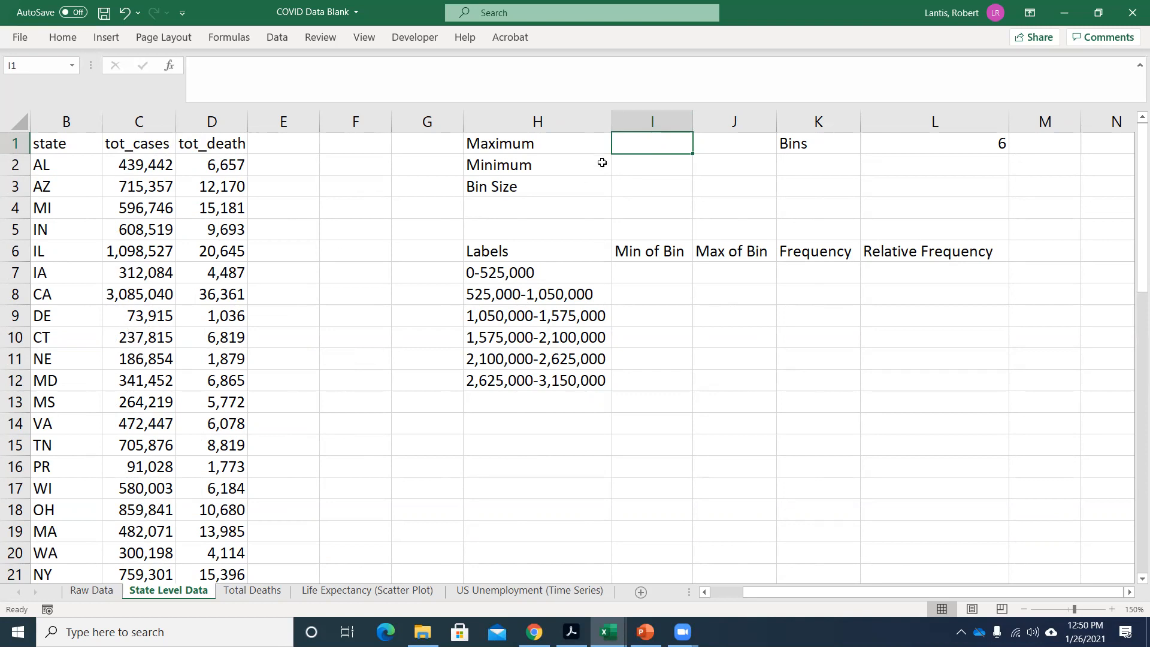
pyautogui.write('=')
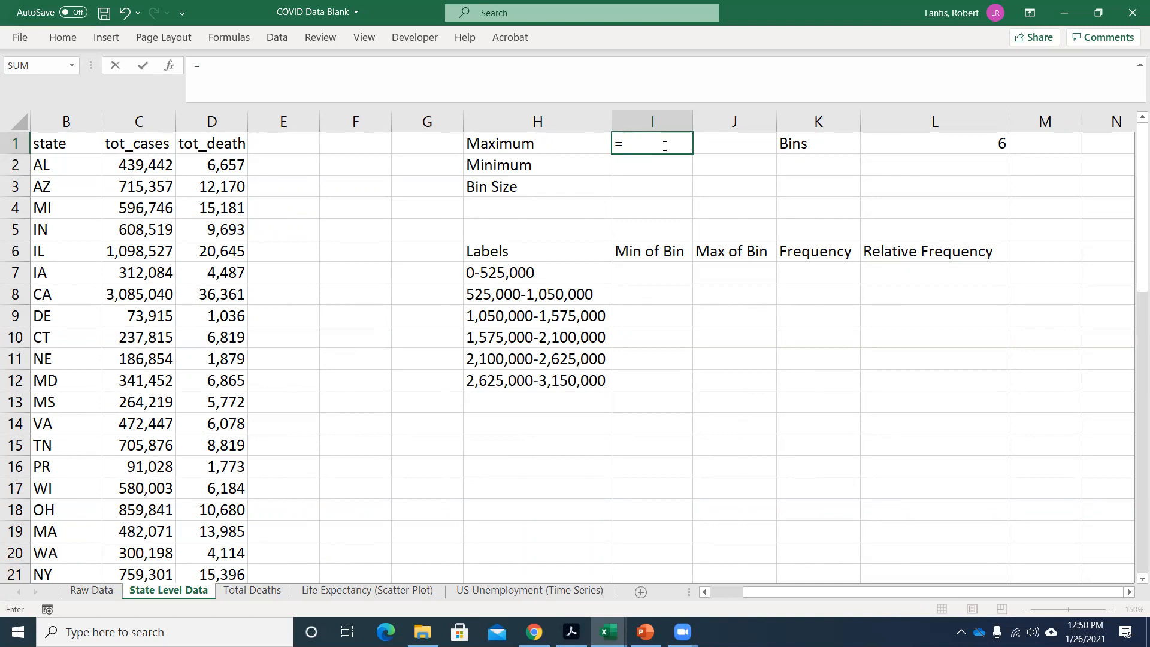
pyautogui.write('max(')
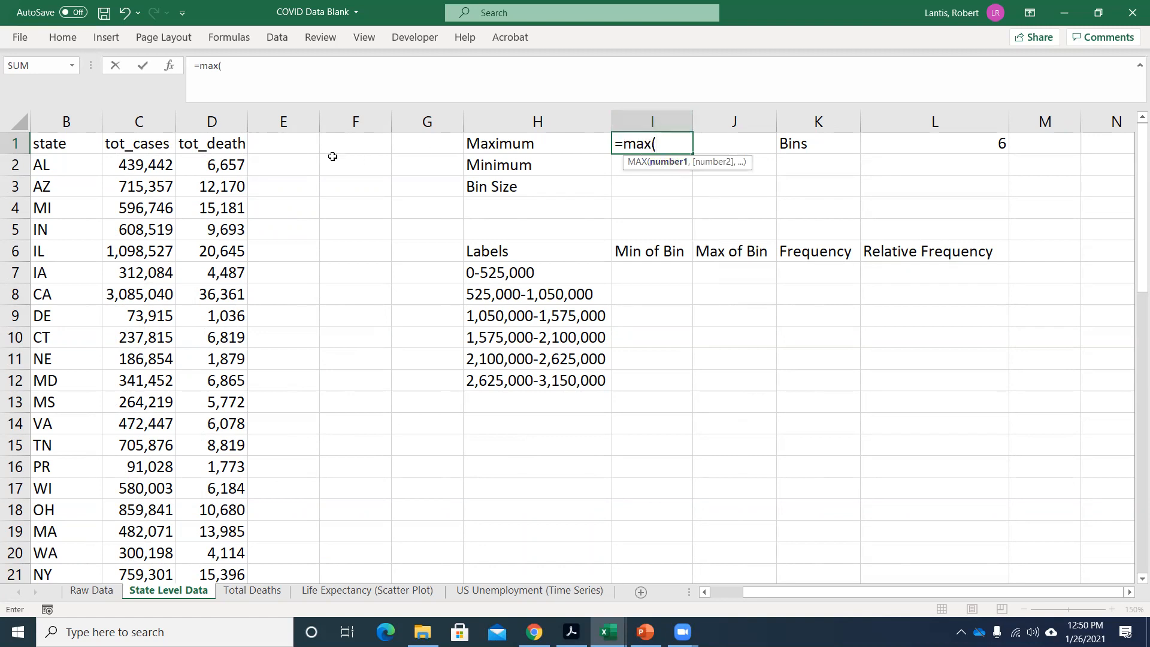
pyautogui.moveTo(147, 163); pyautogui.dragTo(173, 388)
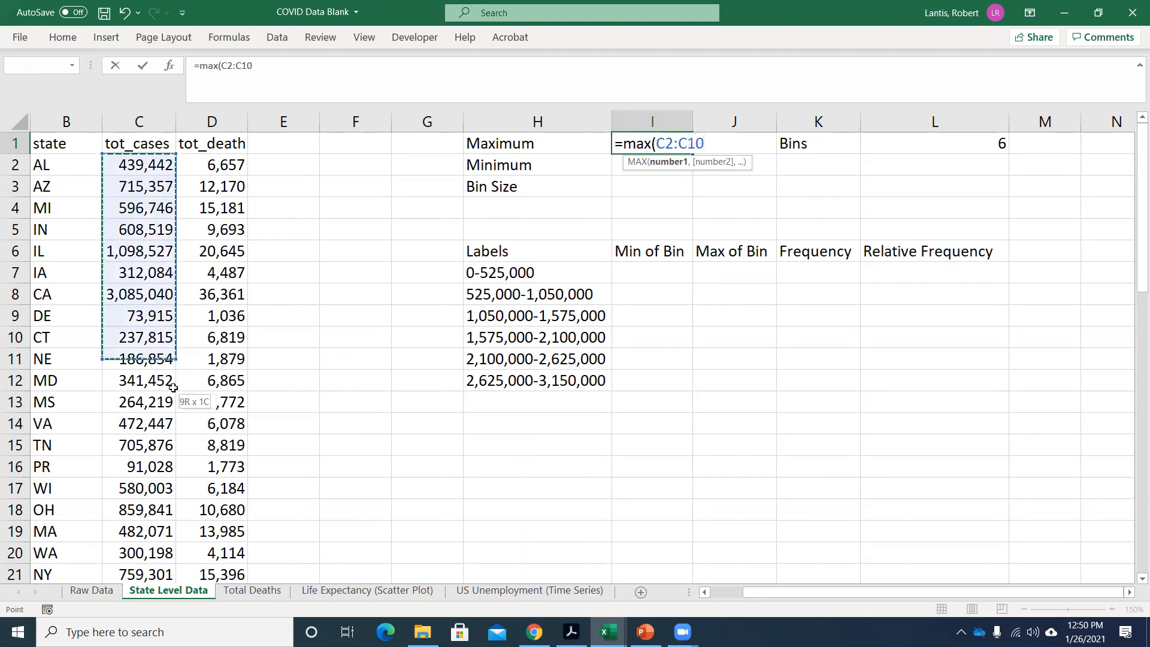
pyautogui.moveTo(157, 551)
pyautogui.mouseDown()
pyautogui.moveTo(155, 602)
pyautogui.moveTo(171, 572)
pyautogui.moveTo(168, 535)
pyautogui.mouseUp()
pyautogui.scroll(11, 149, 275)
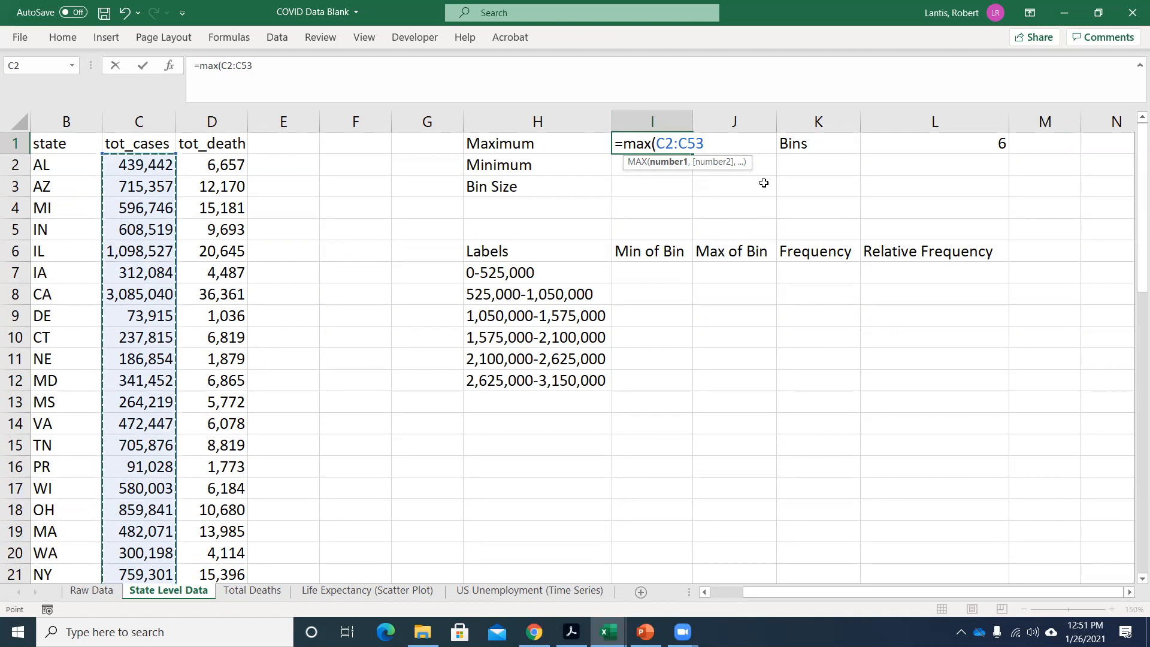
pyautogui.press('Return')
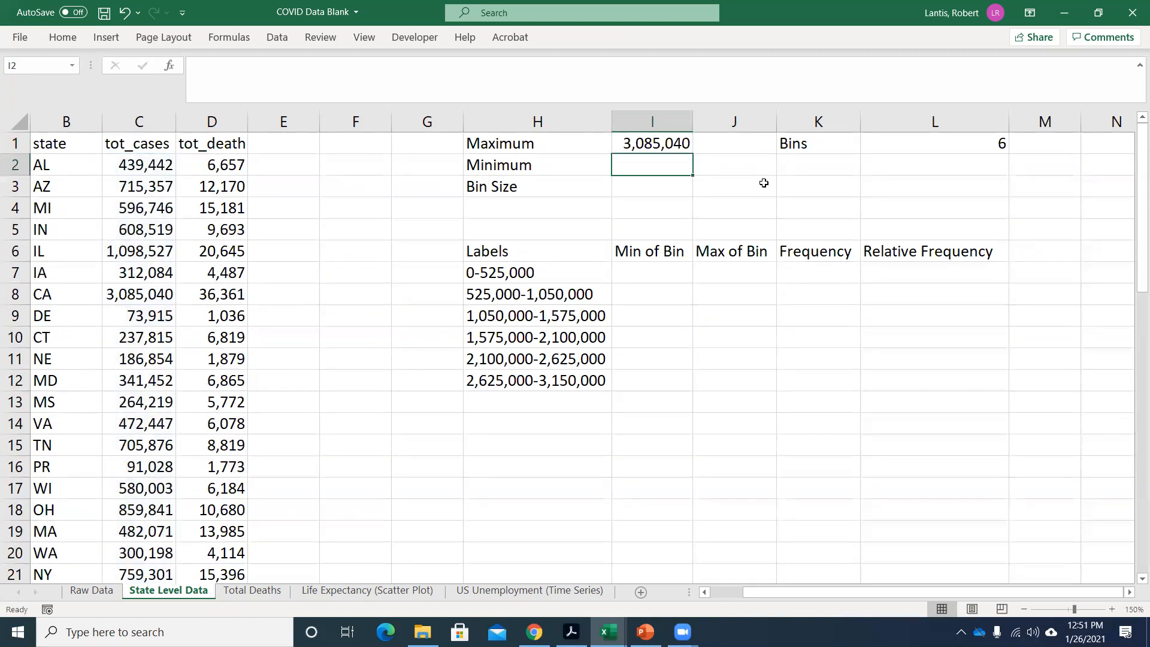
pyautogui.click(140, 303)
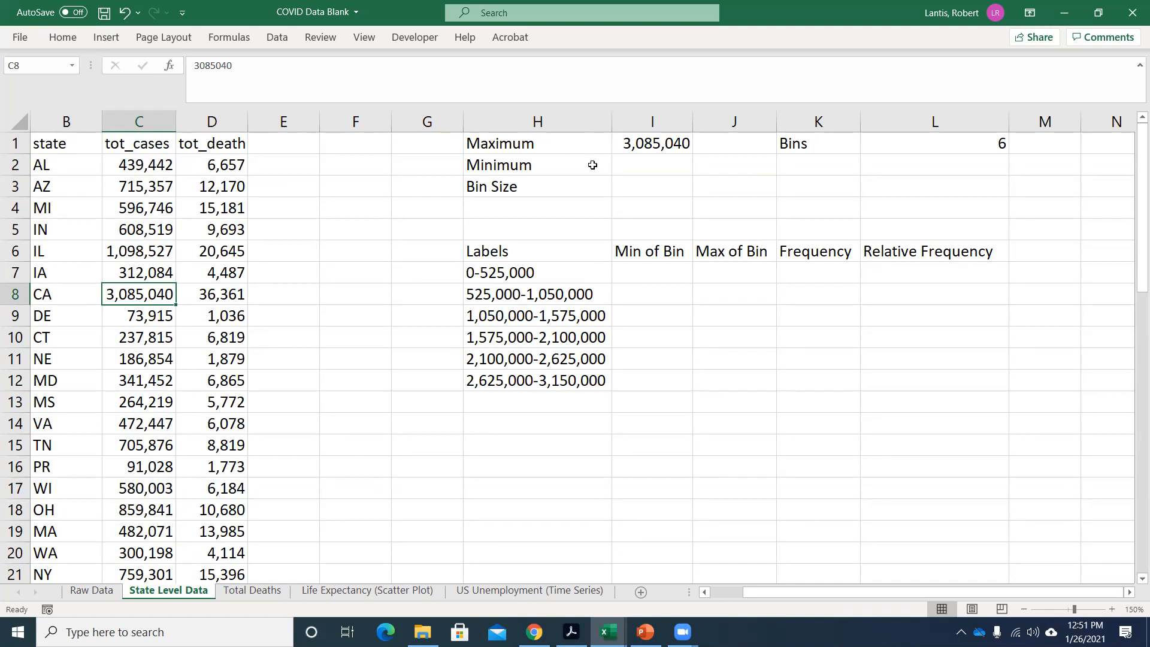
# Calculate the minimum of total cases in I2 with a MIN formula over C2:C53.
pyautogui.click(656, 164)
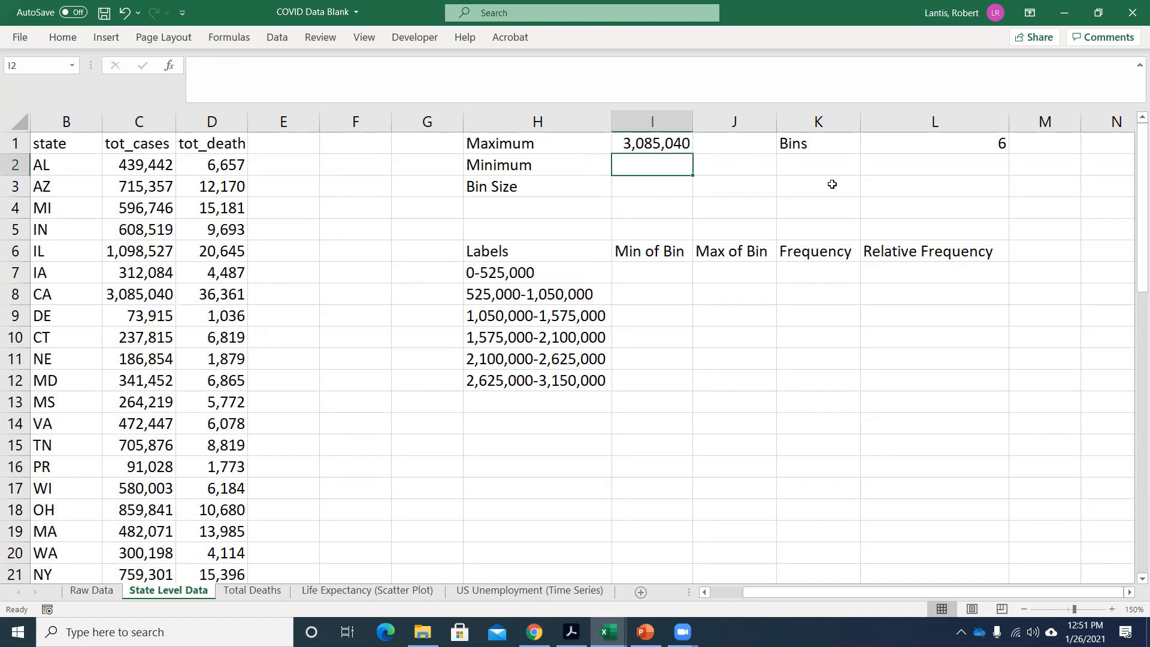
pyautogui.write('=min(')
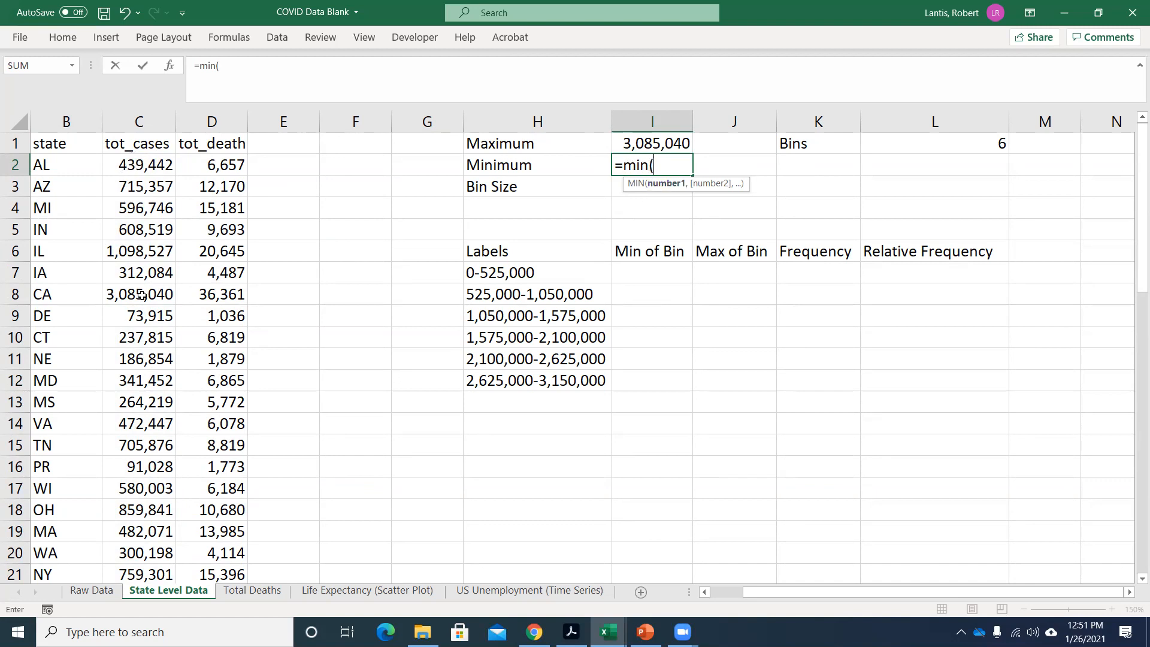
pyautogui.click(139, 165)
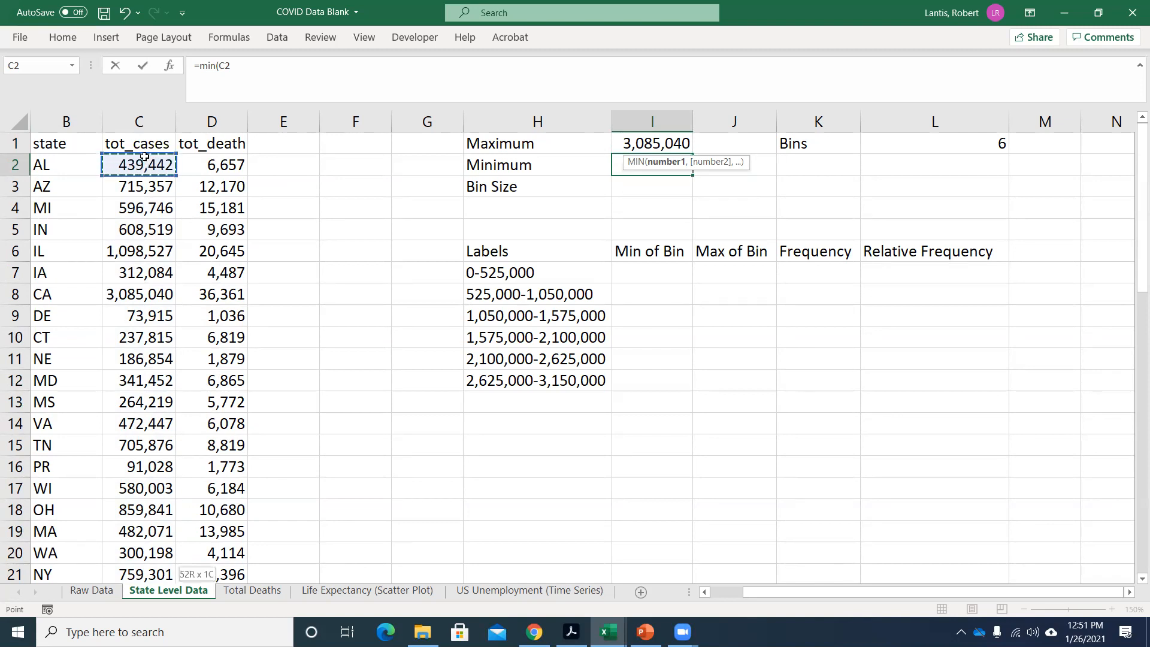
pyautogui.hotkey('ctrl', 'shift', 'Down')
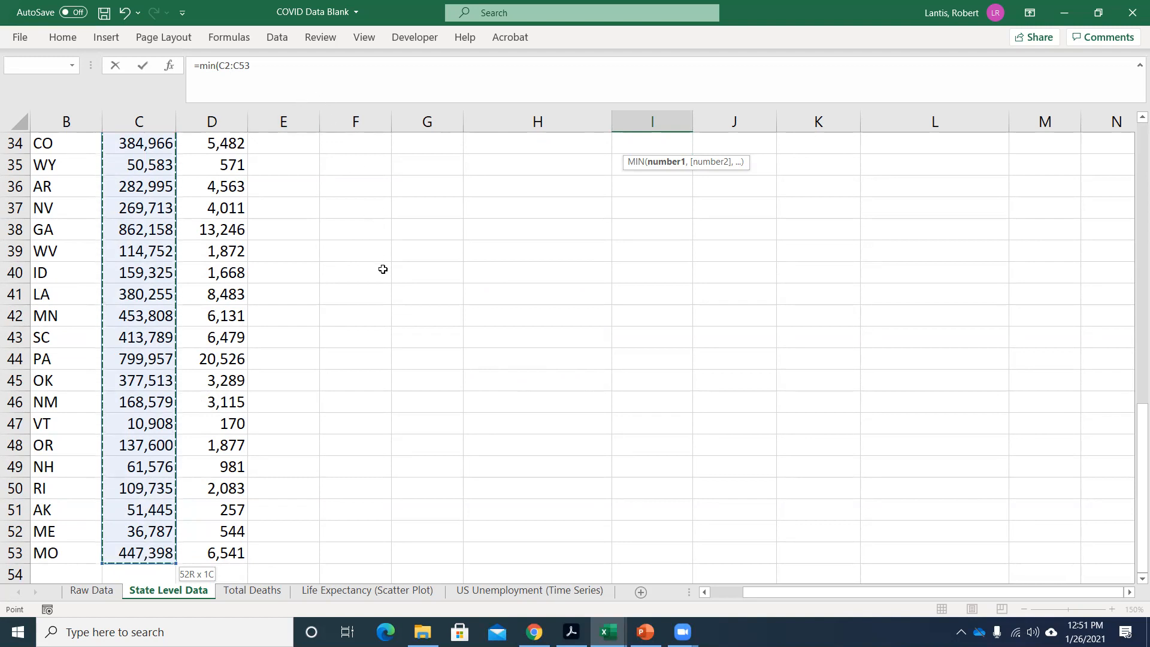
pyautogui.press('Return')
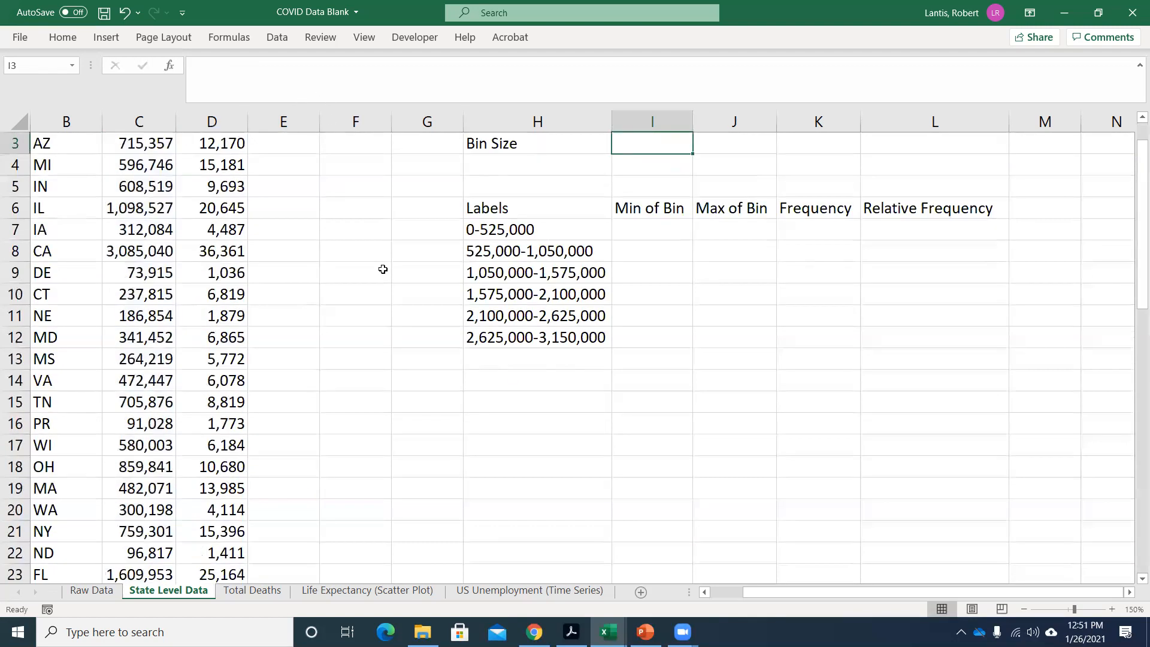
pyautogui.scroll(2, 395, 267)
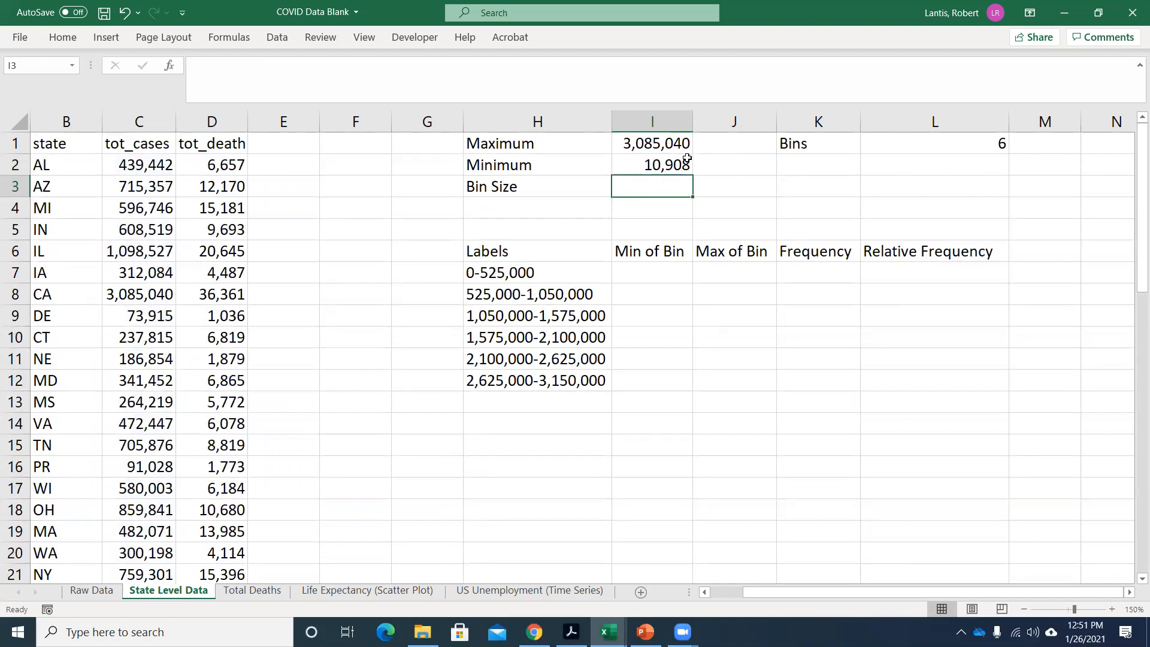
# Build the Bin Size formula in I3 from the maximum, minimum and number of bins as =I1-I2/L1.
pyautogui.click(665, 143)
pyautogui.click(680, 165)
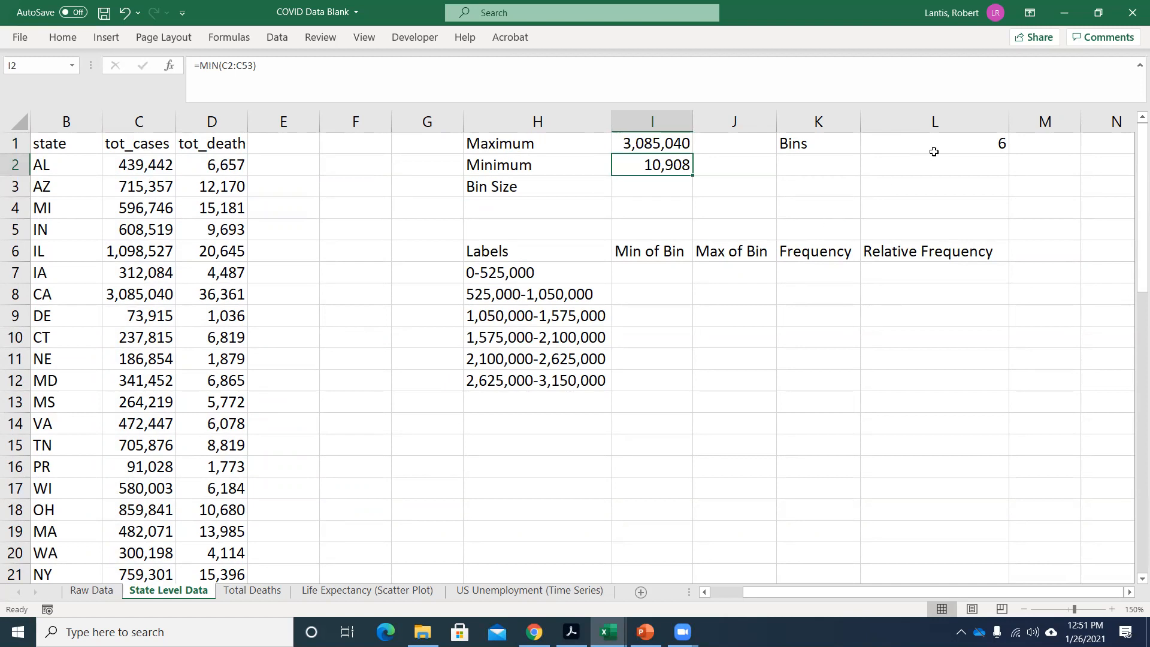
pyautogui.click(933, 151)
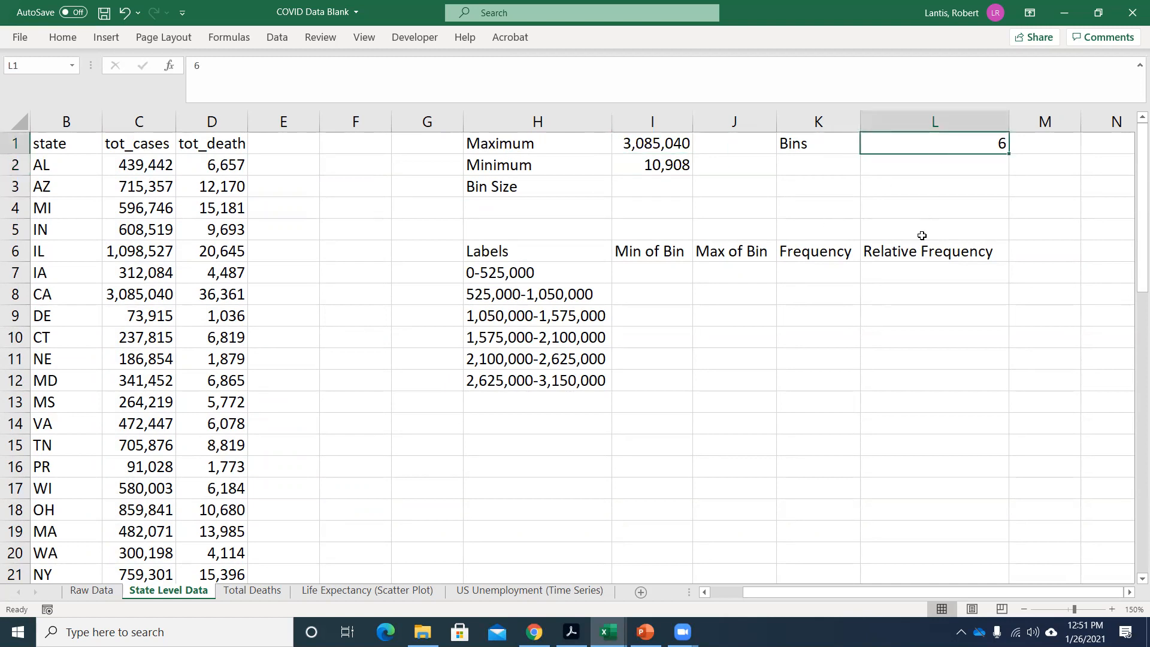
pyautogui.click(655, 188)
pyautogui.write('=')
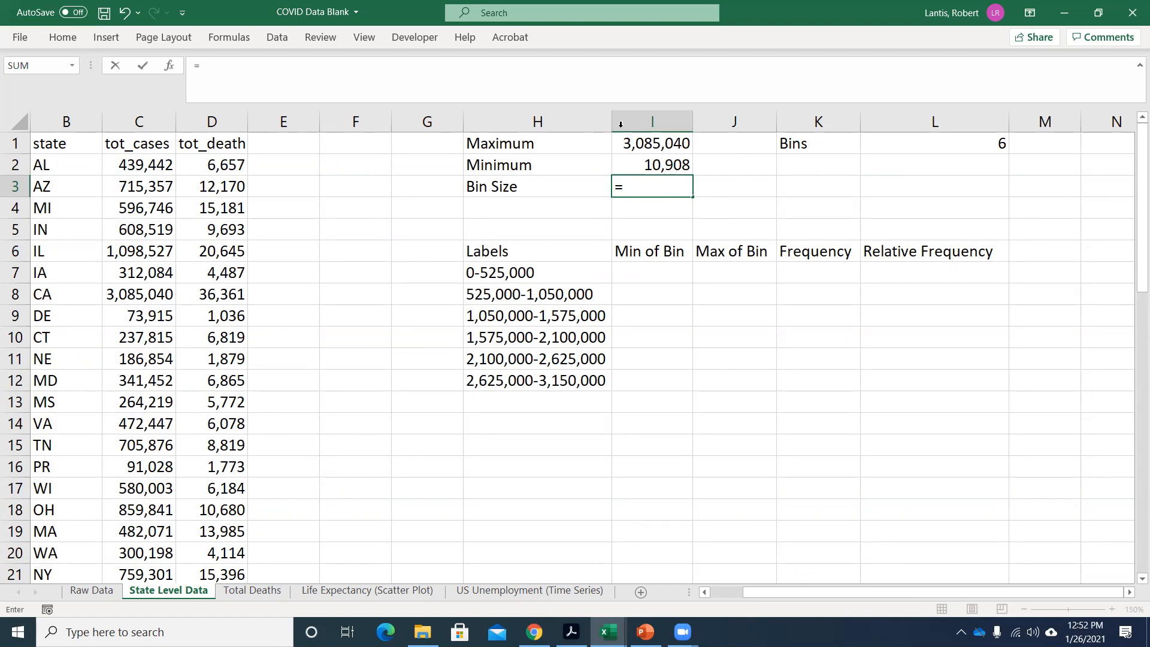
pyautogui.click(658, 141)
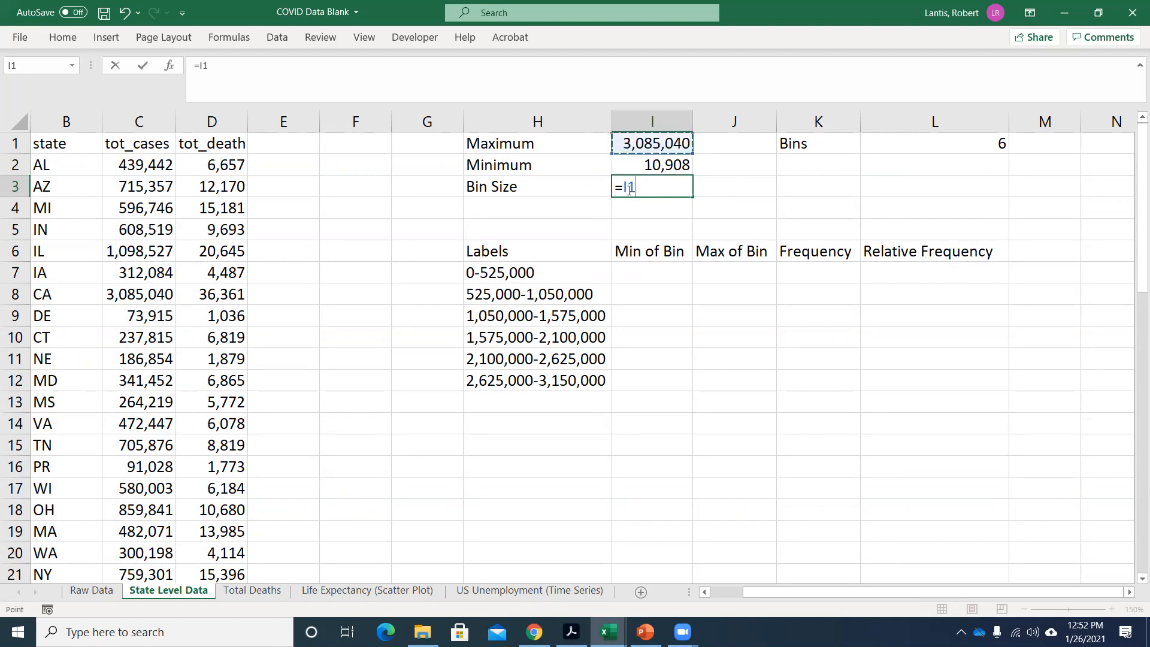
pyautogui.write('-')
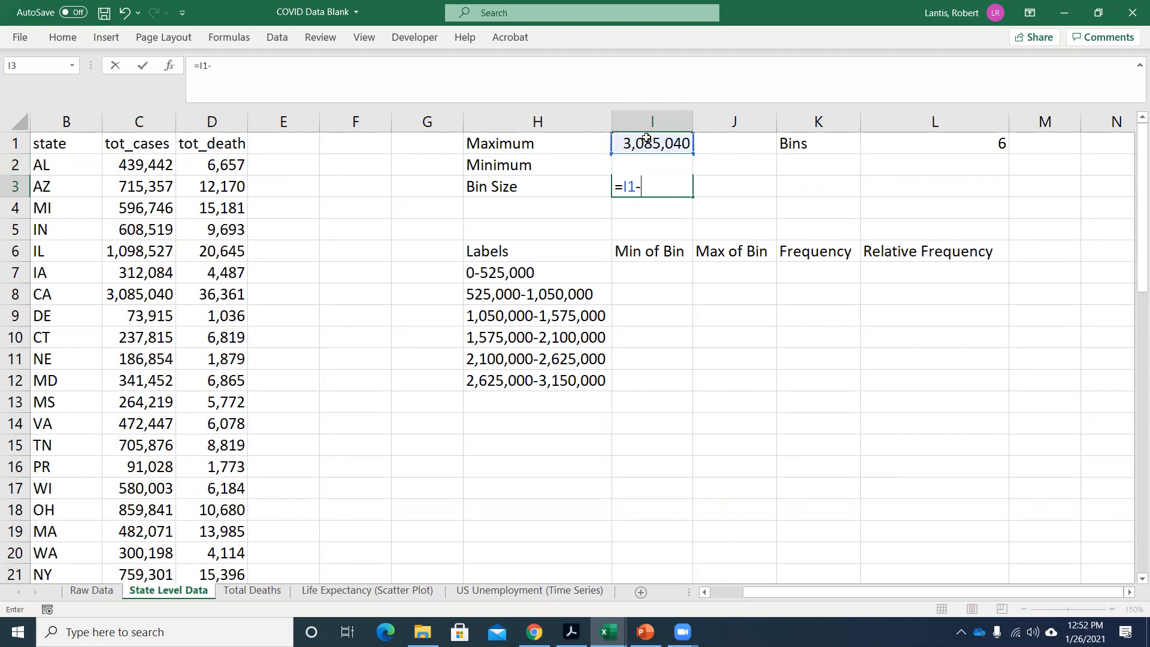
pyautogui.click(651, 163)
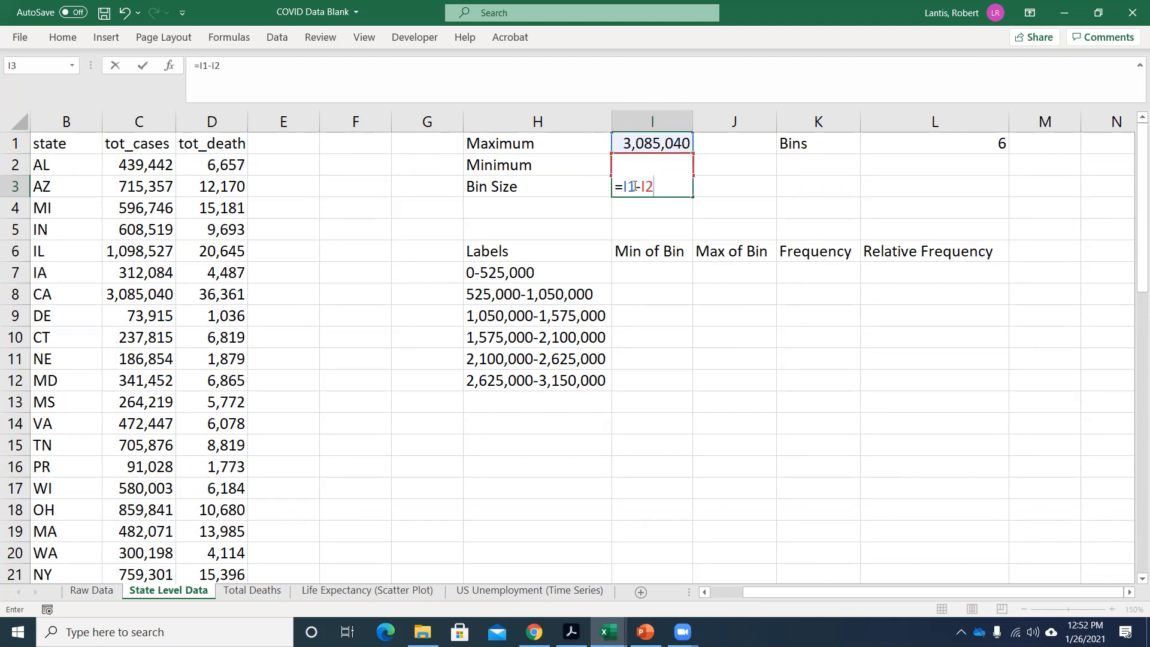
pyautogui.write('/')
pyautogui.click(961, 144)
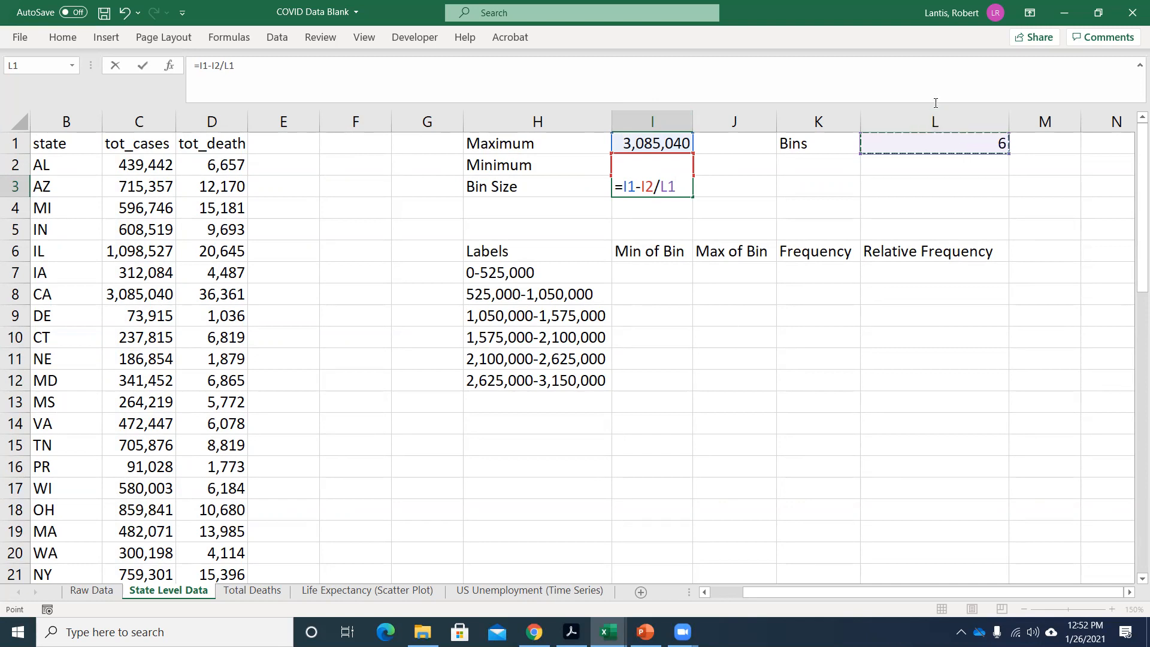
# Enclose the subtraction in parentheses so the Bin Size formula reads =(I1-I2)/L1, and enter it.
pyautogui.click(619, 185)
pyautogui.write('(')
pyautogui.press('Right')
pyautogui.press('Right')
pyautogui.press('Right')
pyautogui.press('Right')
pyautogui.press('Right')
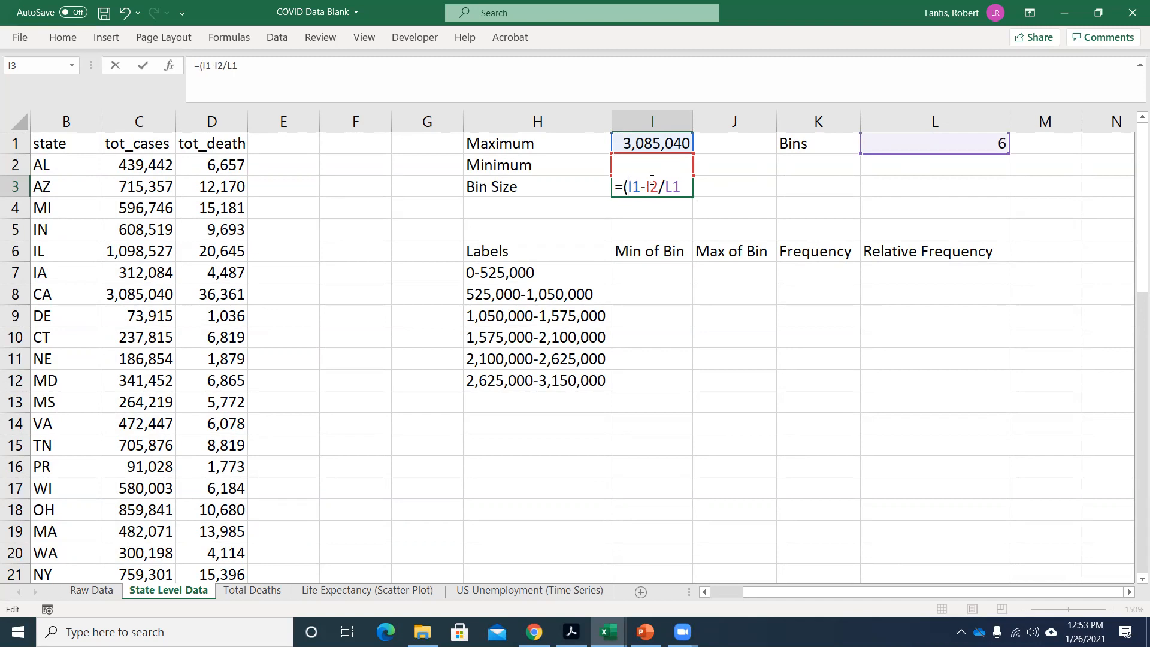
pyautogui.write(')')
pyautogui.press('Return')
# Set the worksheet's zoom to a custom magnification of 175% and bring the bin table into view.
pyautogui.click(364, 37)
pyautogui.click(498, 72)
pyautogui.click(928, 391)
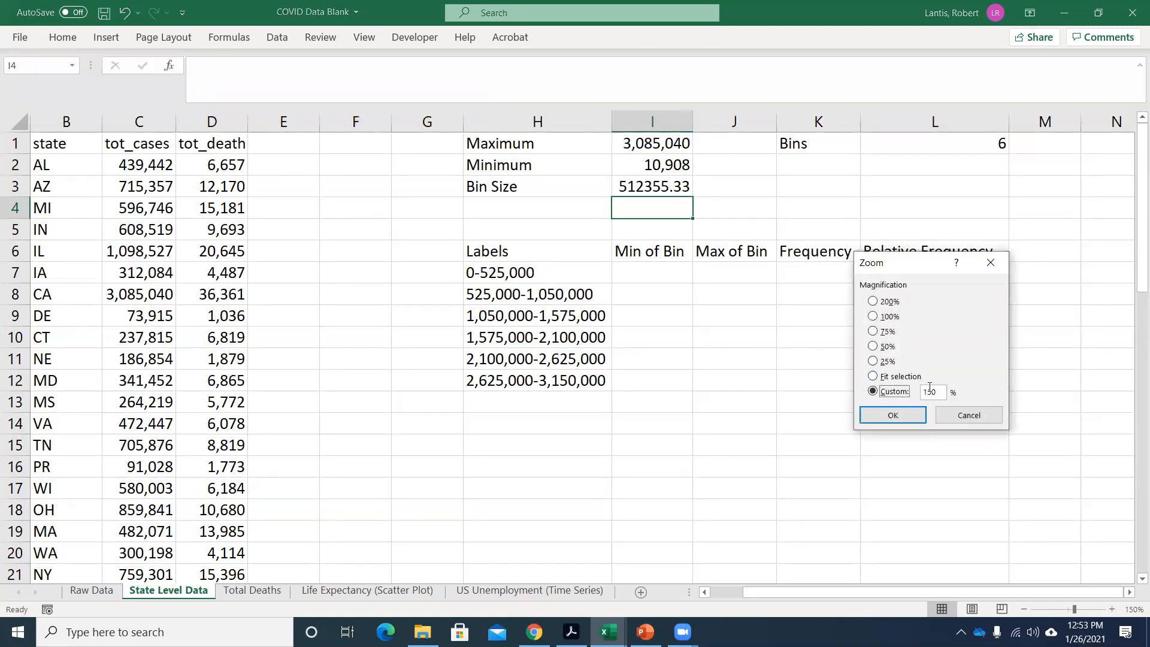
pyautogui.press('Delete')
pyautogui.press('Delete')
pyautogui.write('75')
pyautogui.press('Return')
pyautogui.moveTo(938, 591); pyautogui.dragTo(972, 592)
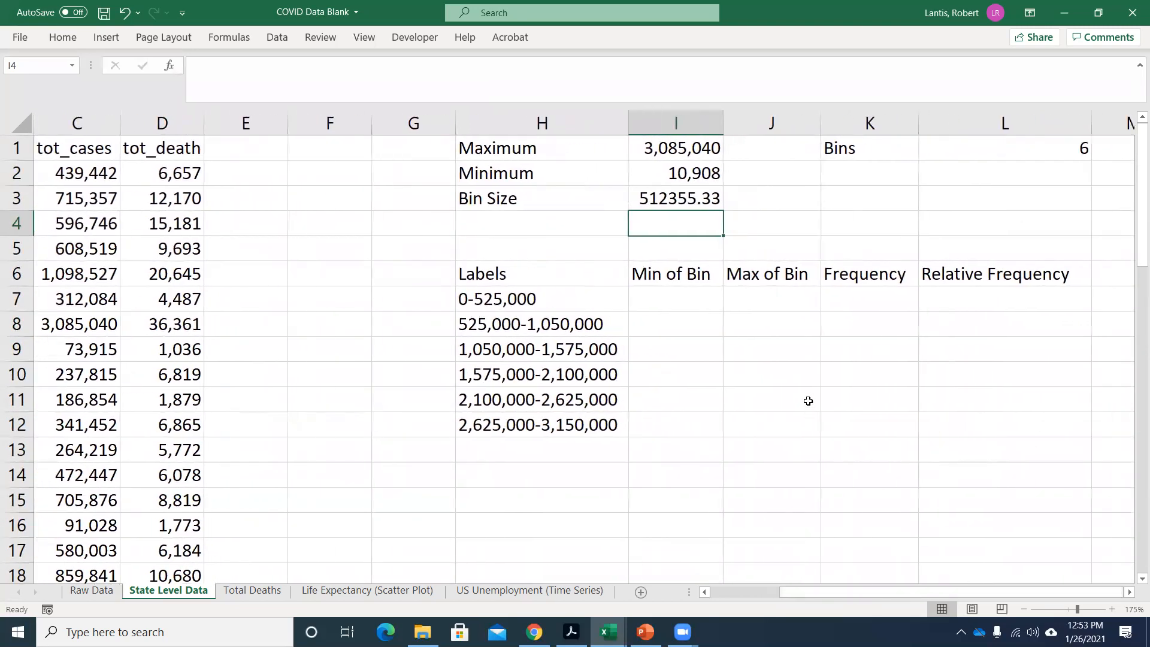
# Enter a rounded-up bin size of 525000 in I4, below the calculated Bin Size.
pyautogui.click(655, 199)
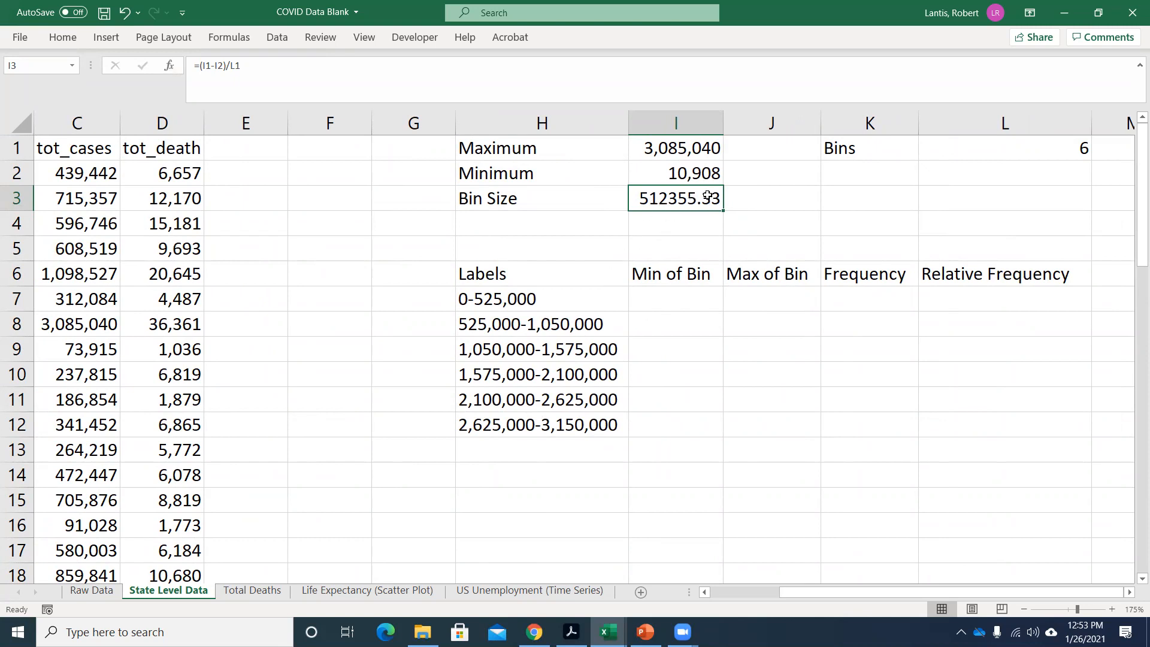
pyautogui.click(676, 220)
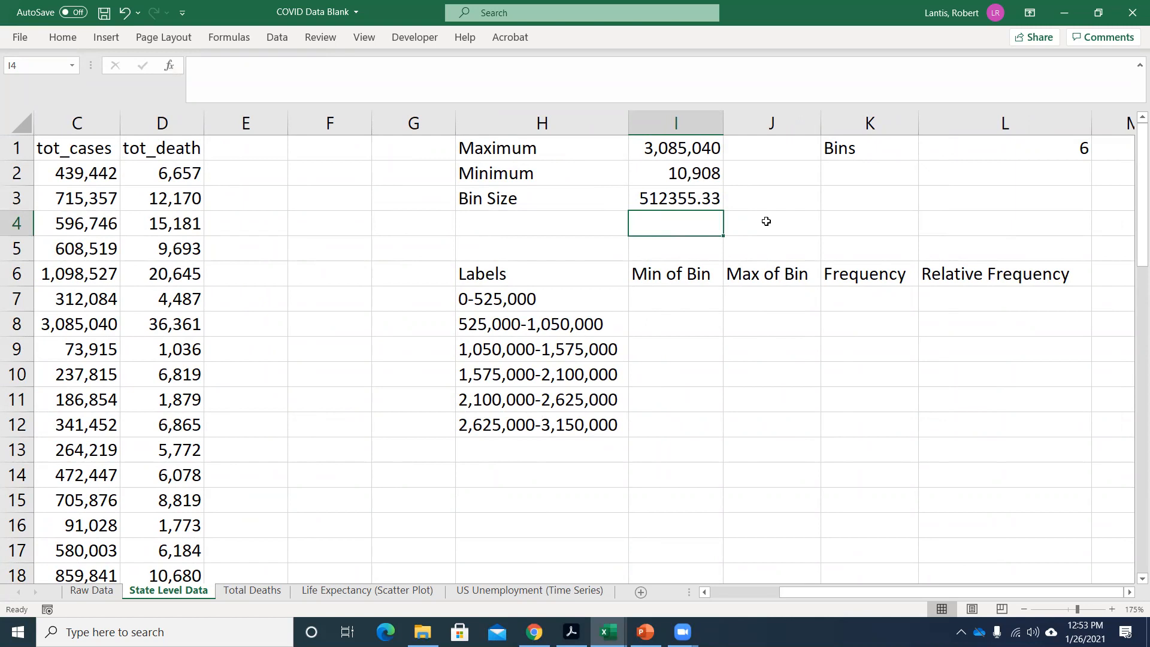
pyautogui.write('525,00')
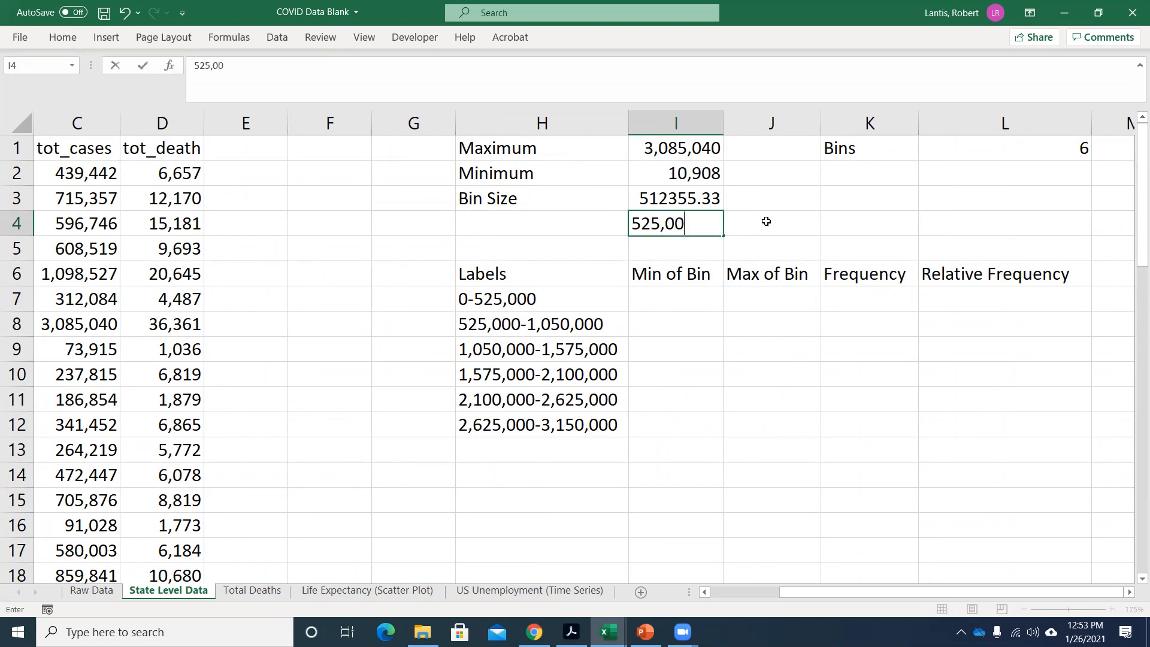
pyautogui.press('BackSpace')
pyautogui.press('BackSpace')
pyautogui.press('Return')
# Label the rounded value by entering Bin Length in H4.
pyautogui.press('Up')
pyautogui.press('Left')
pyautogui.write('Bin ')
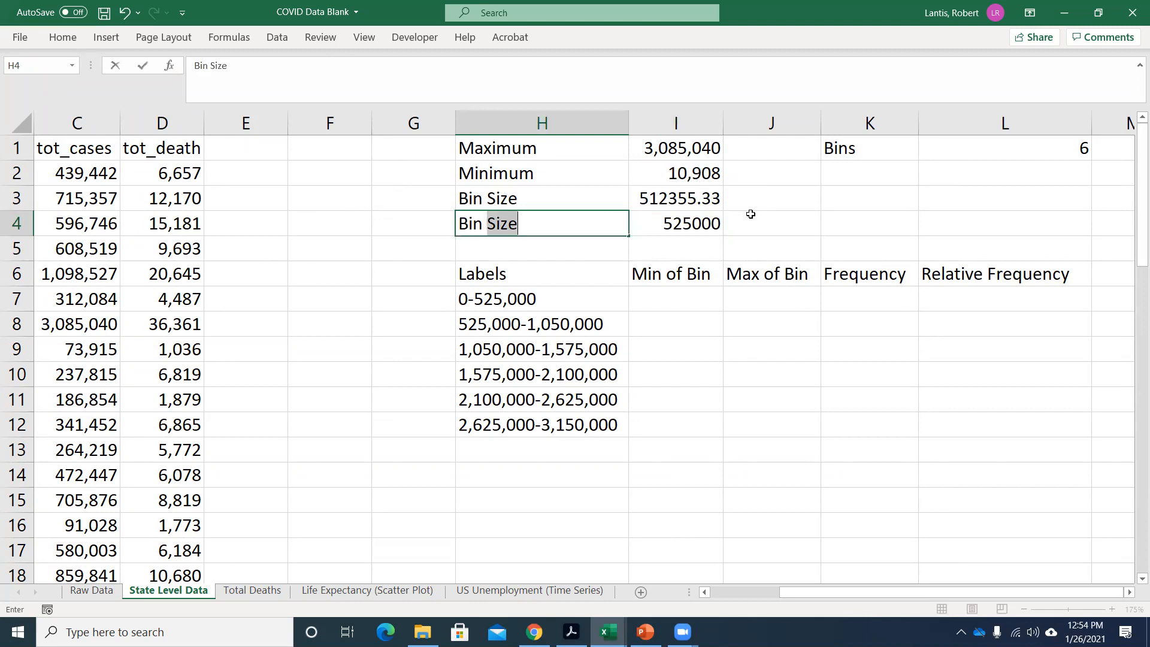
pyautogui.write('Length')
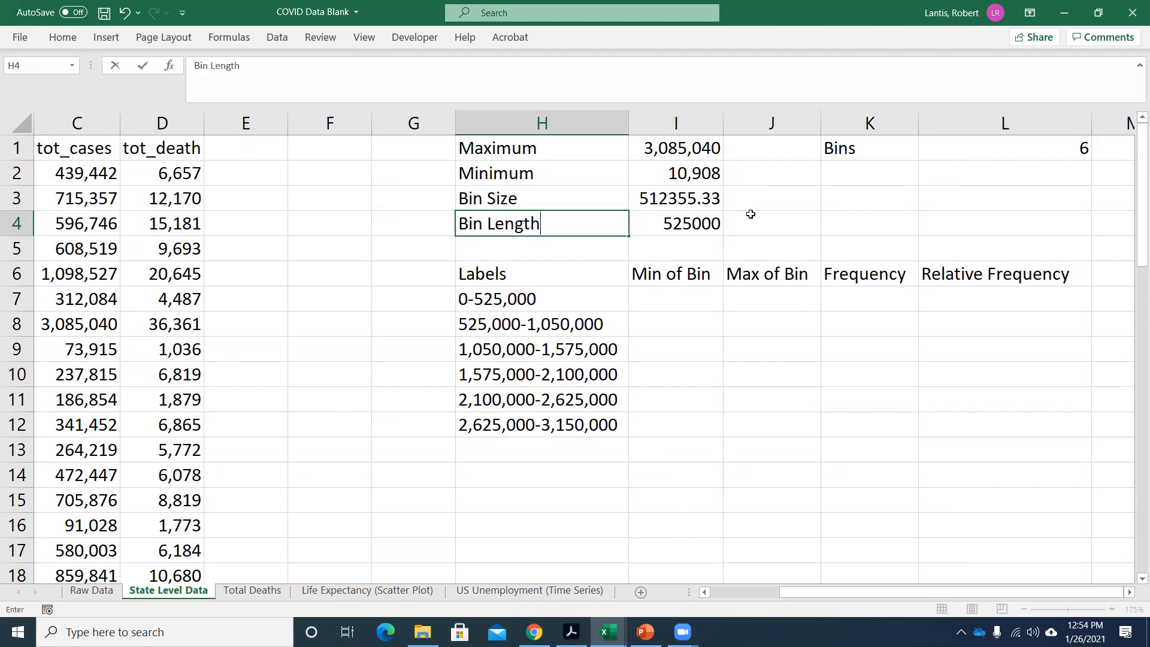
pyautogui.press('Up')
pyautogui.press('Right')
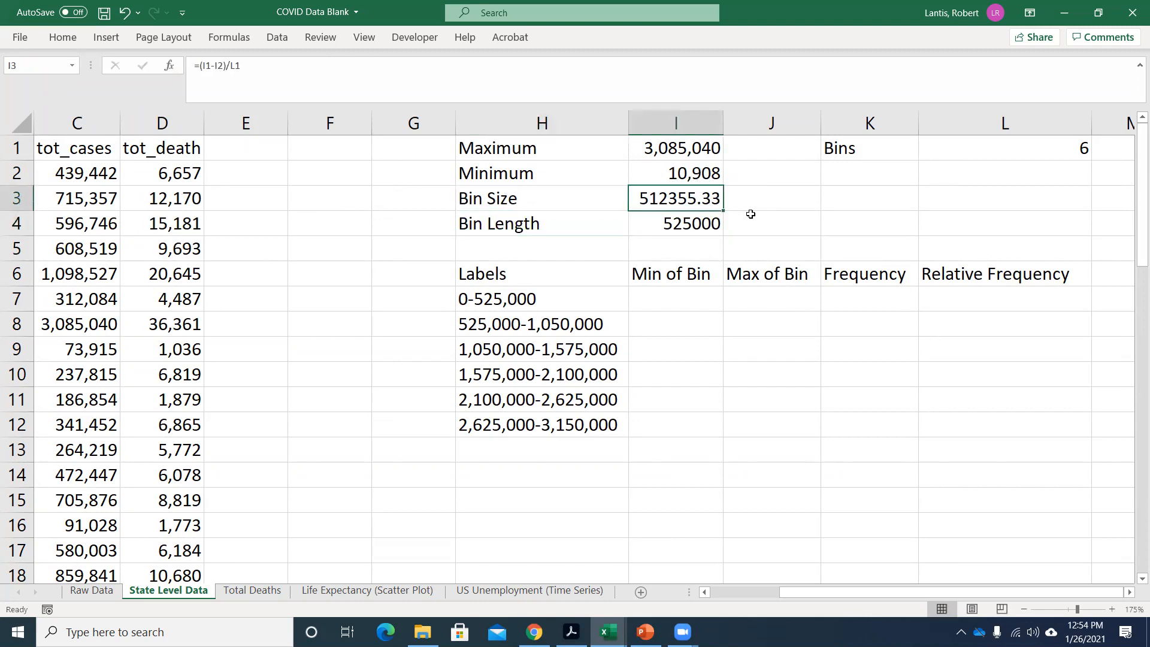
pyautogui.press('Down')
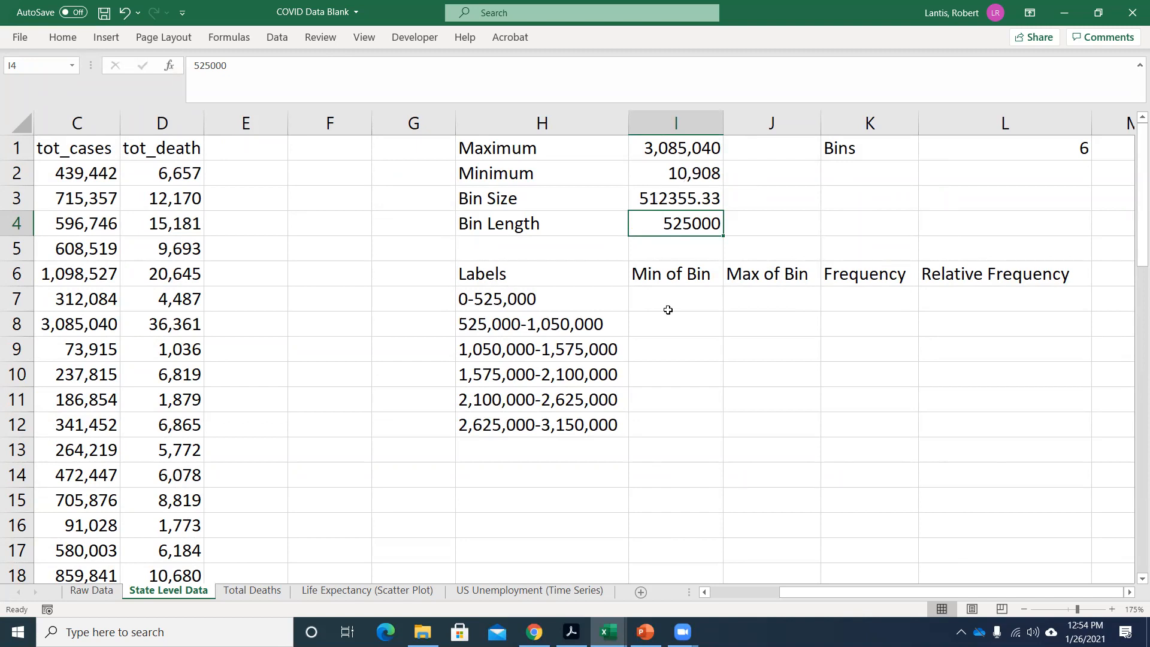
# Enter 0 in I7 as the Min of Bin for the 0-525,000 label.
pyautogui.moveTo(669, 313); pyautogui.dragTo(670, 309)
pyautogui.press('Up')
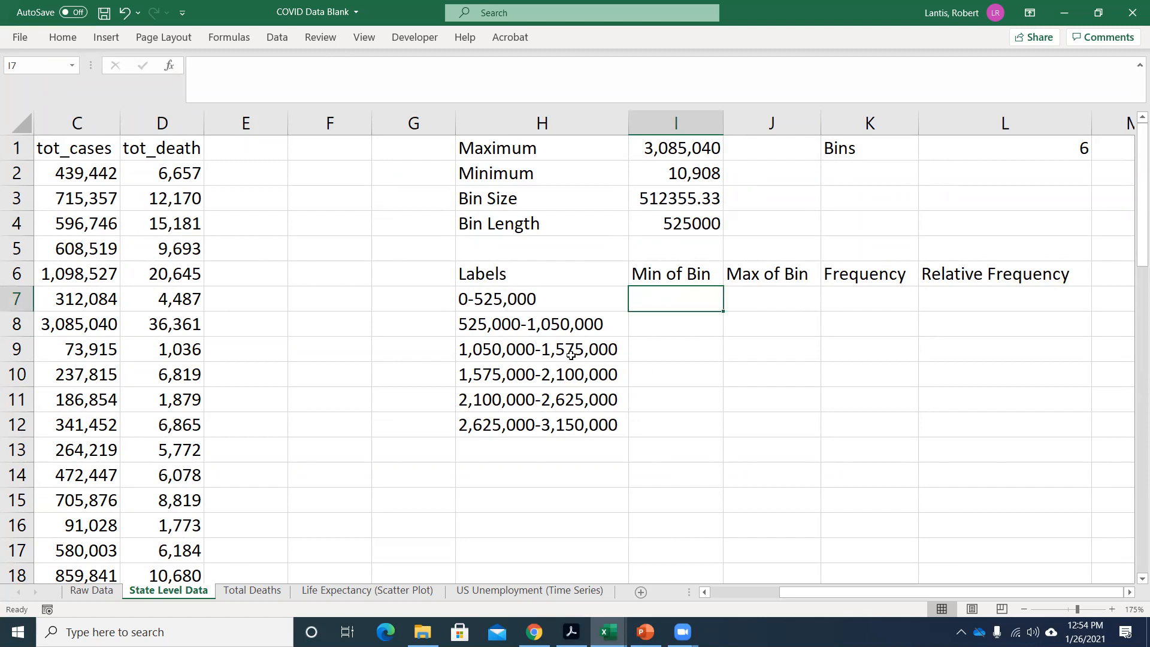
pyautogui.moveTo(521, 299); pyautogui.dragTo(551, 421)
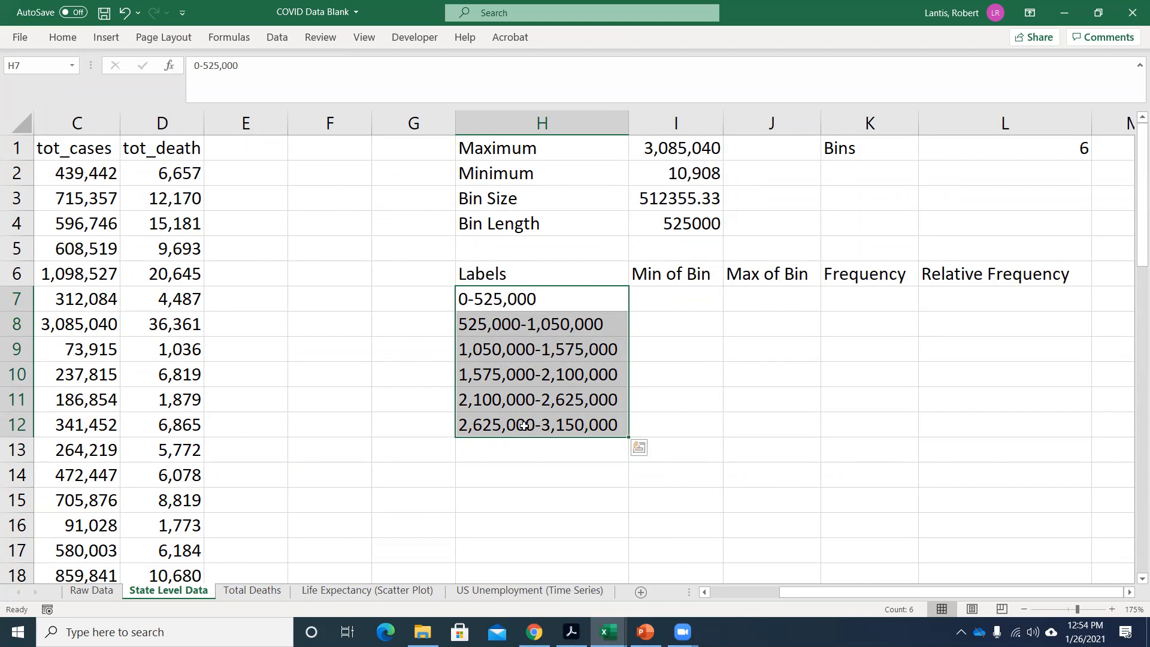
pyautogui.click(473, 298)
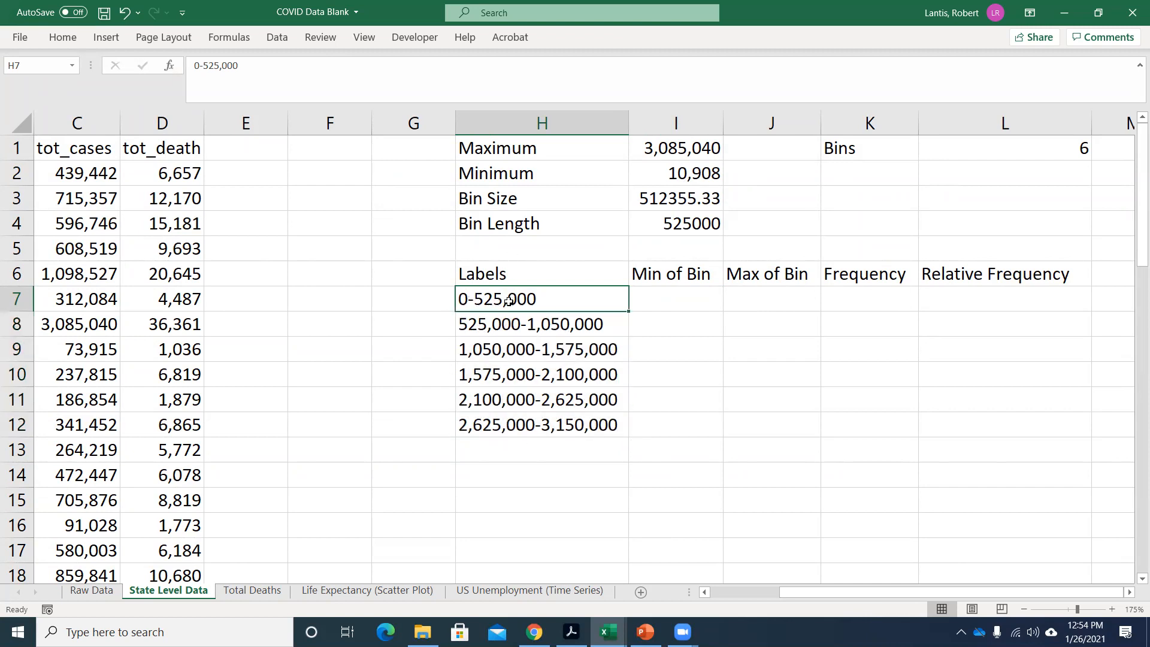
pyautogui.click(505, 324)
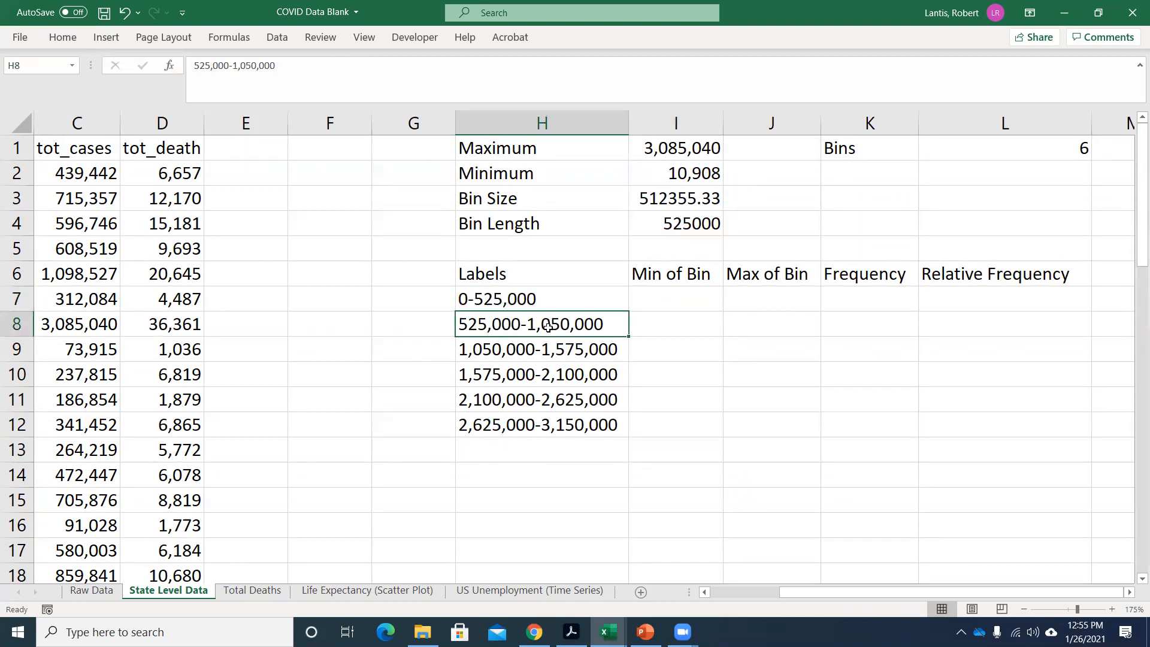
pyautogui.click(670, 301)
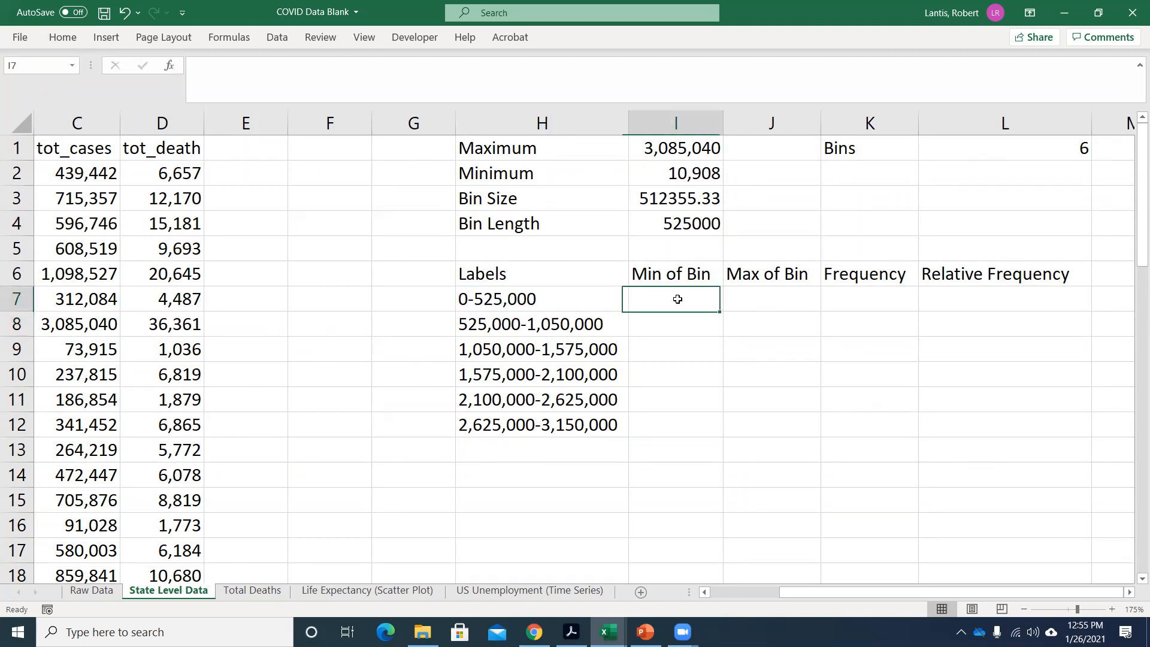
pyautogui.write('0')
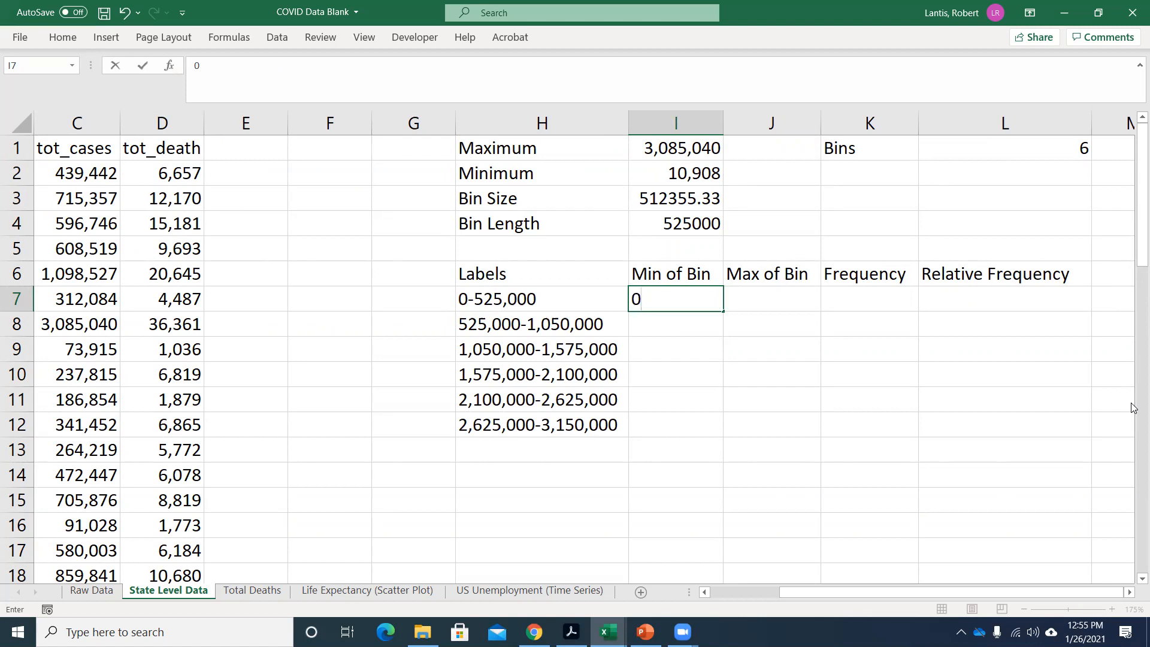
pyautogui.press('Return')
# Calculate the first bin's maximum in J7 by adding the Bin Length to its minimum with =I7+I4.
pyautogui.press('Up')
pyautogui.press('Right')
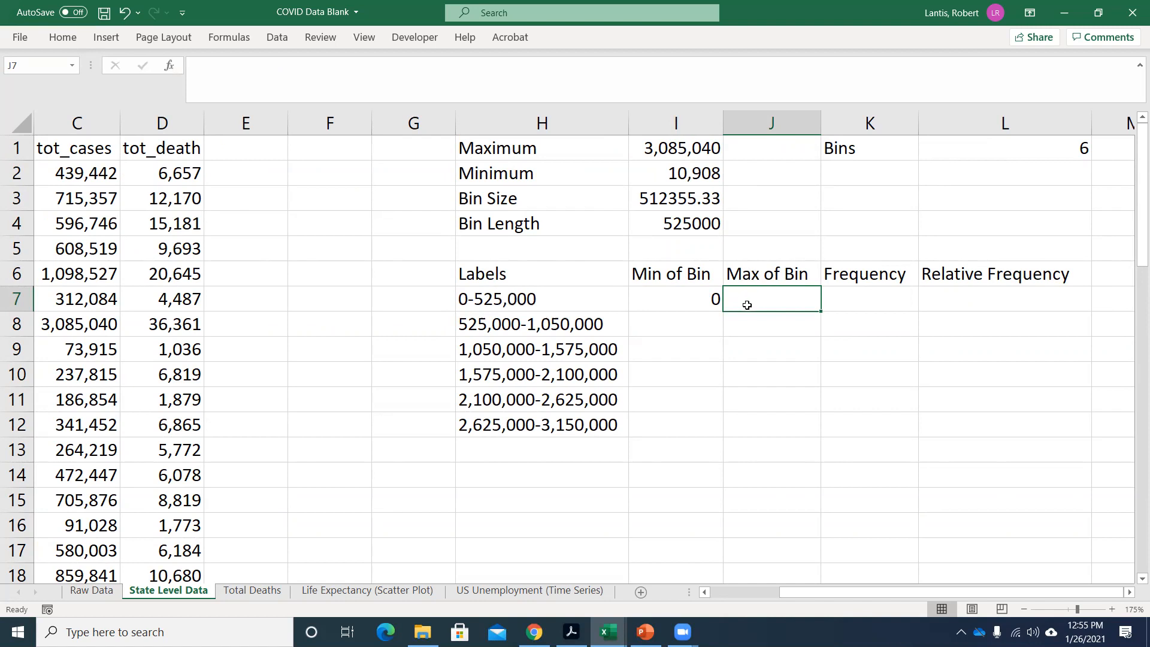
pyautogui.write('=')
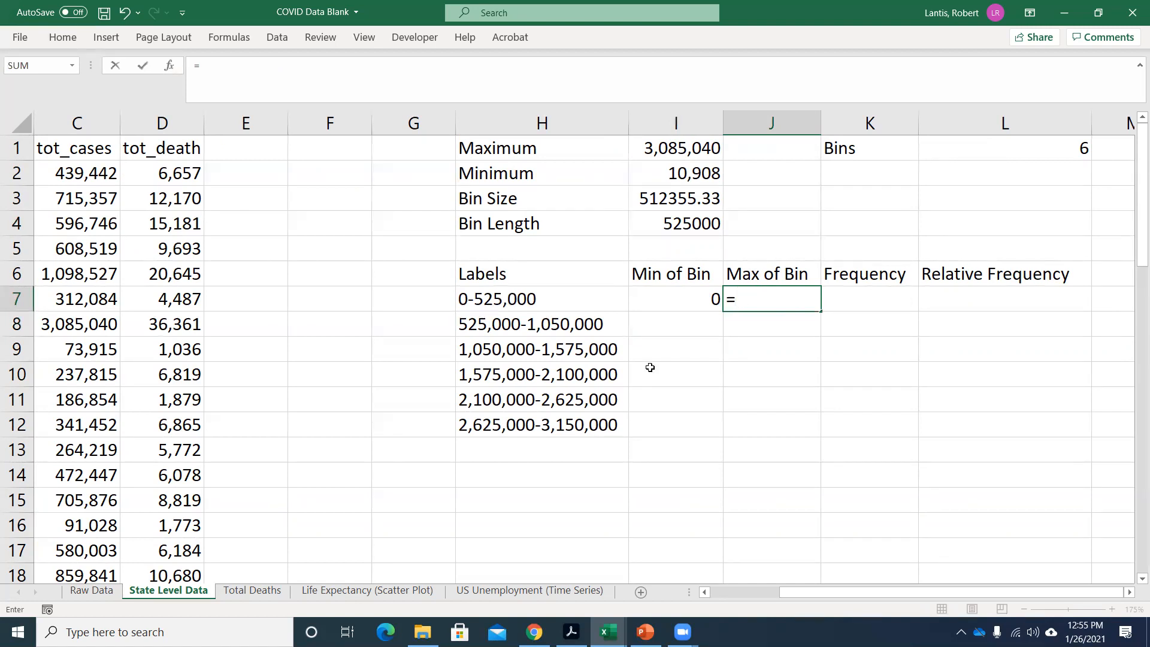
pyautogui.click(674, 299)
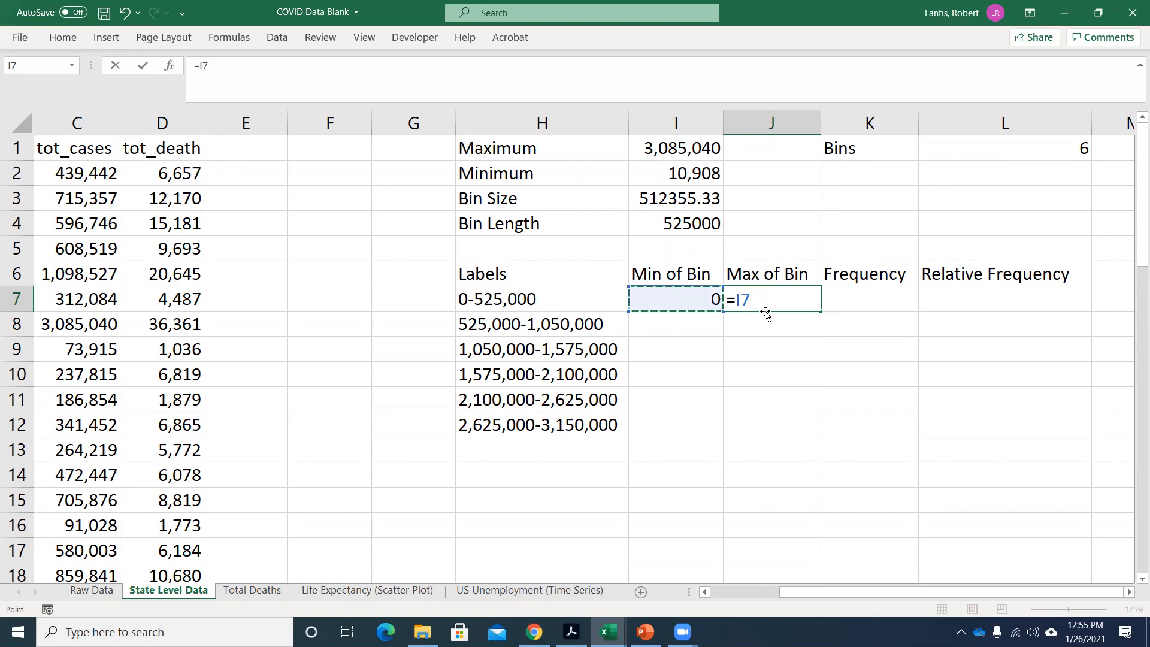
pyautogui.write('+')
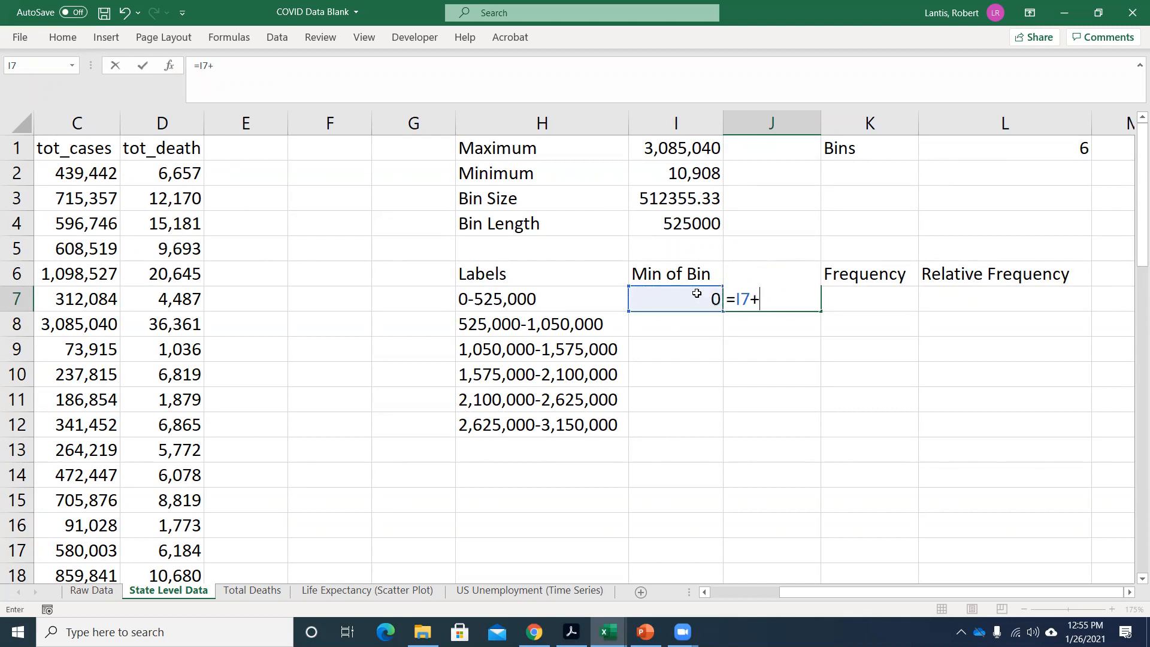
pyautogui.click(686, 224)
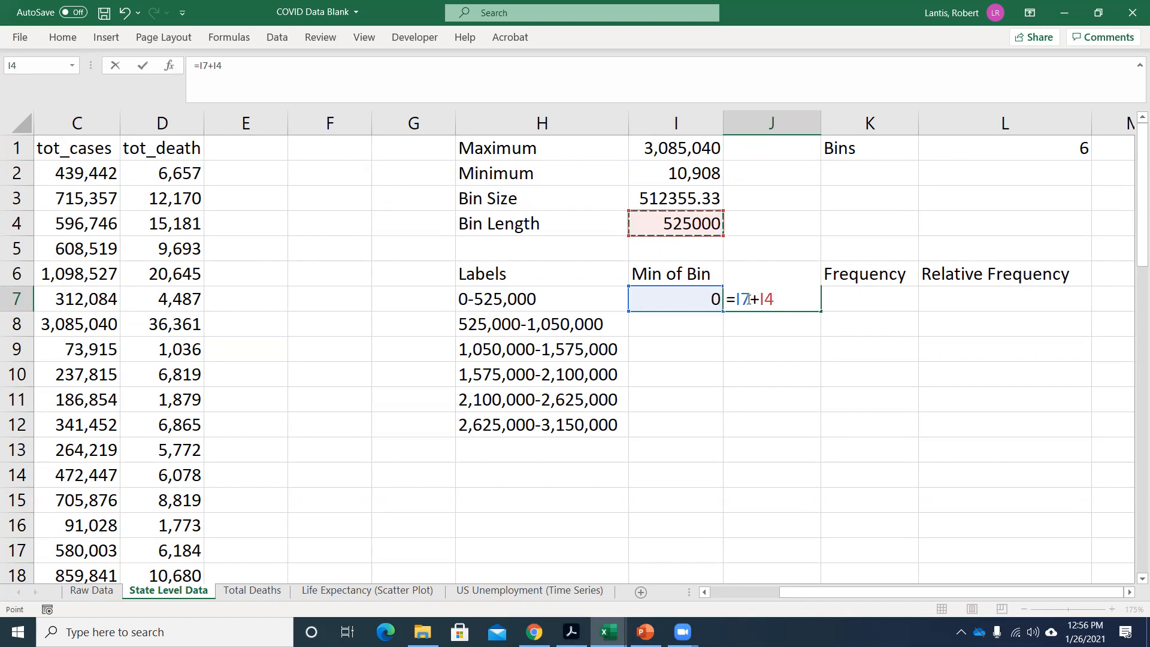
pyautogui.press('Return')
# Set the second bin's minimum in I8 to the previous bin's maximum with =J7.
pyautogui.click(529, 326)
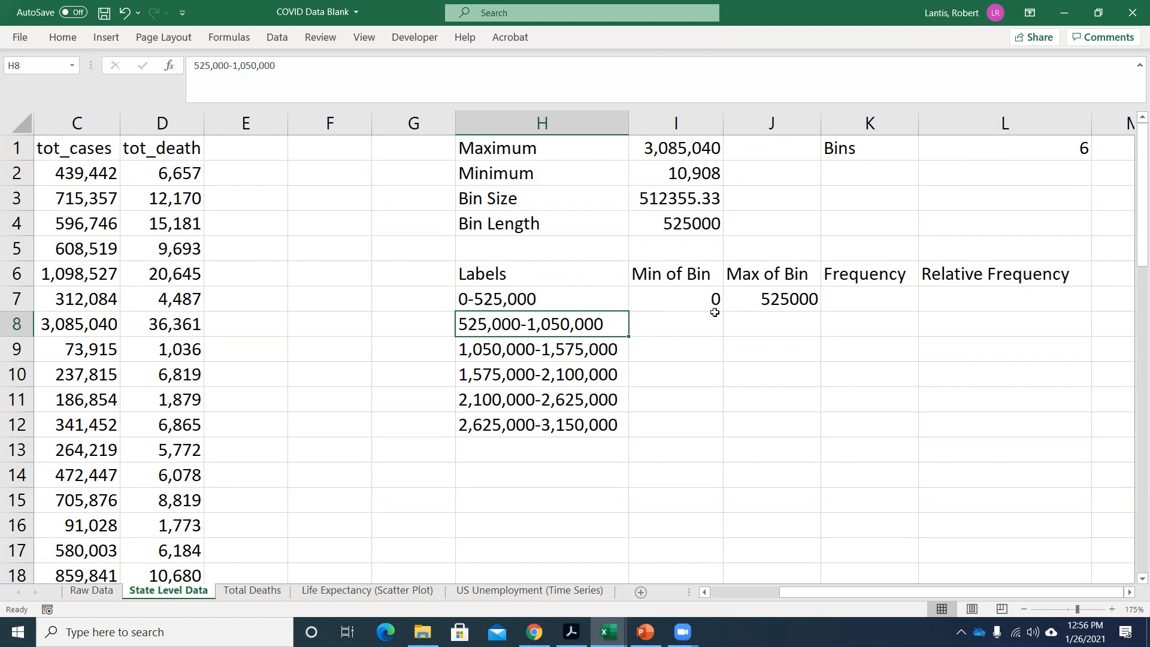
pyautogui.click(674, 325)
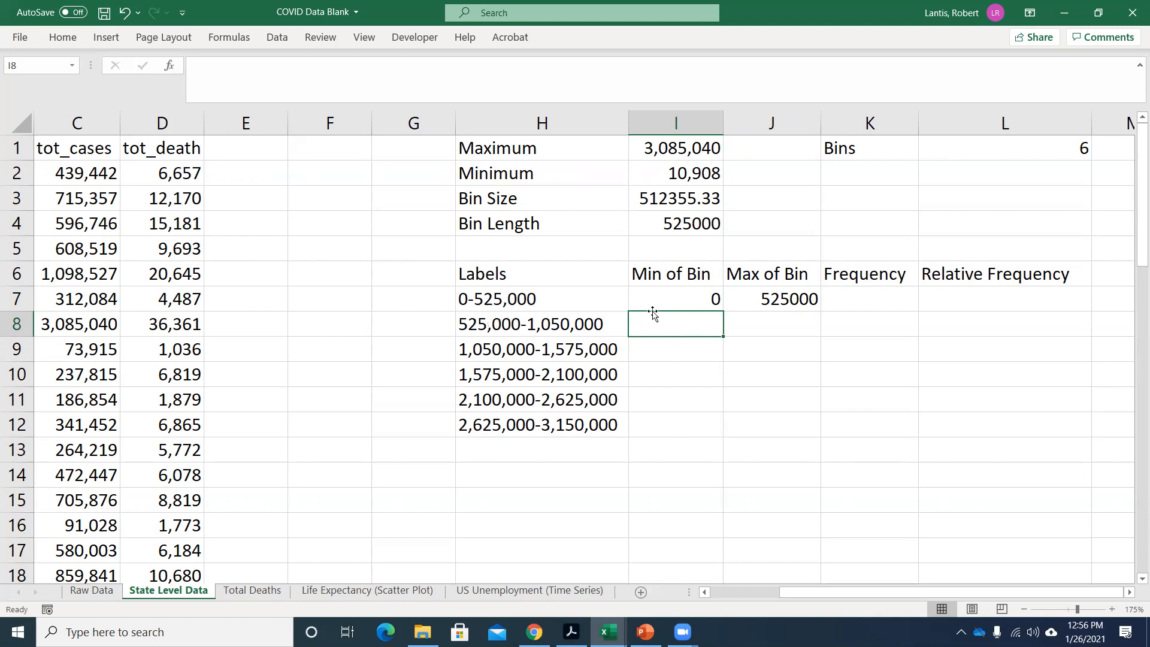
pyautogui.write('=')
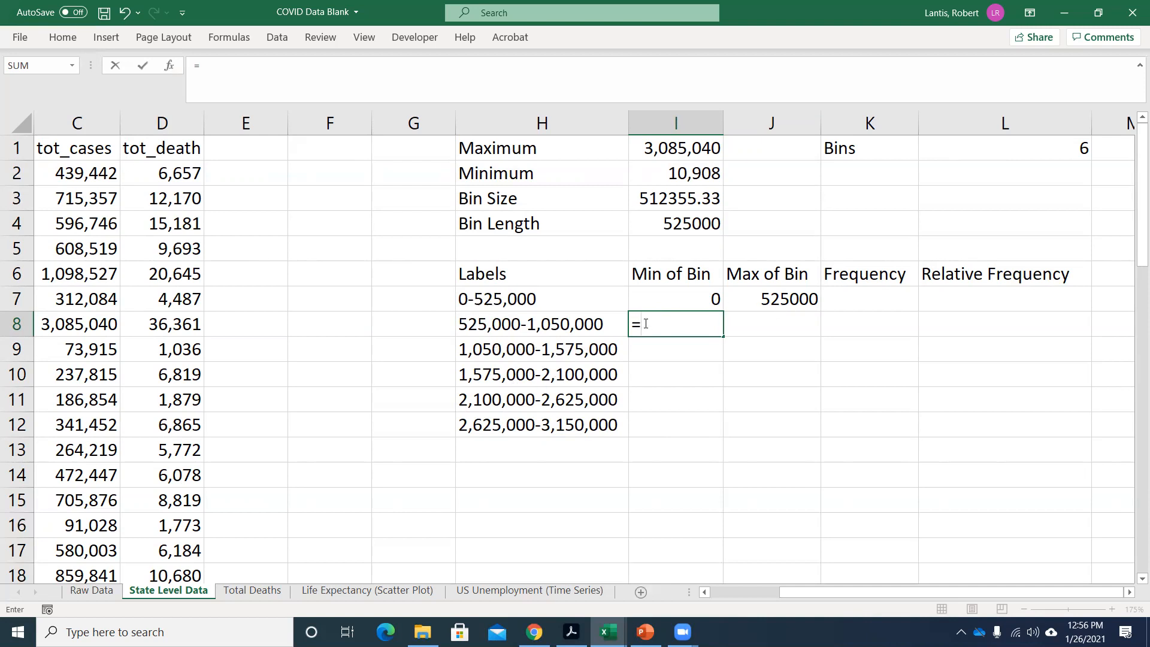
pyautogui.click(778, 297)
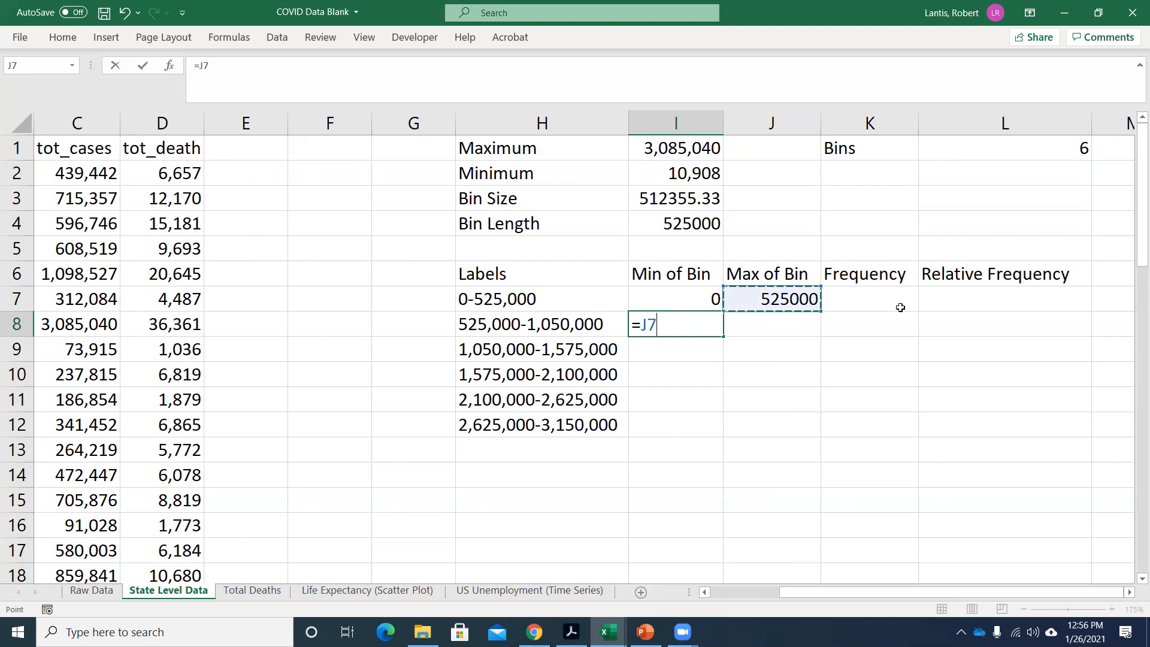
pyautogui.press('Return')
# Calculate the second bin's maximum in J8 with the formula =I8+I4.
pyautogui.click(773, 300)
pyautogui.click(772, 319)
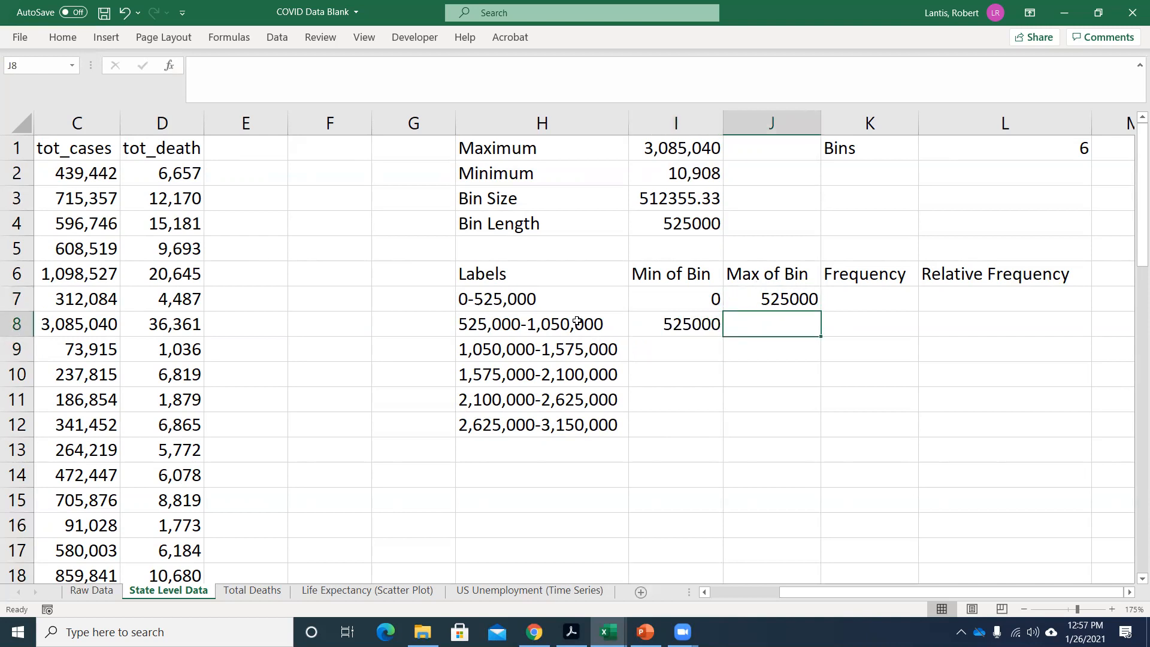
pyautogui.write('=')
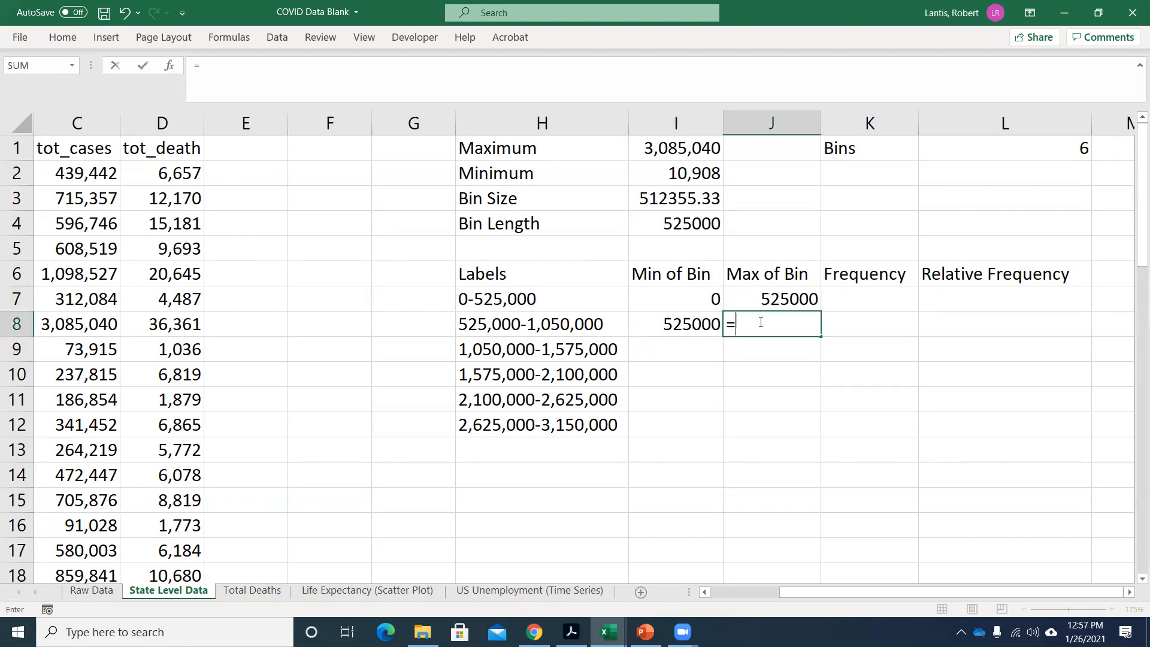
pyautogui.click(681, 324)
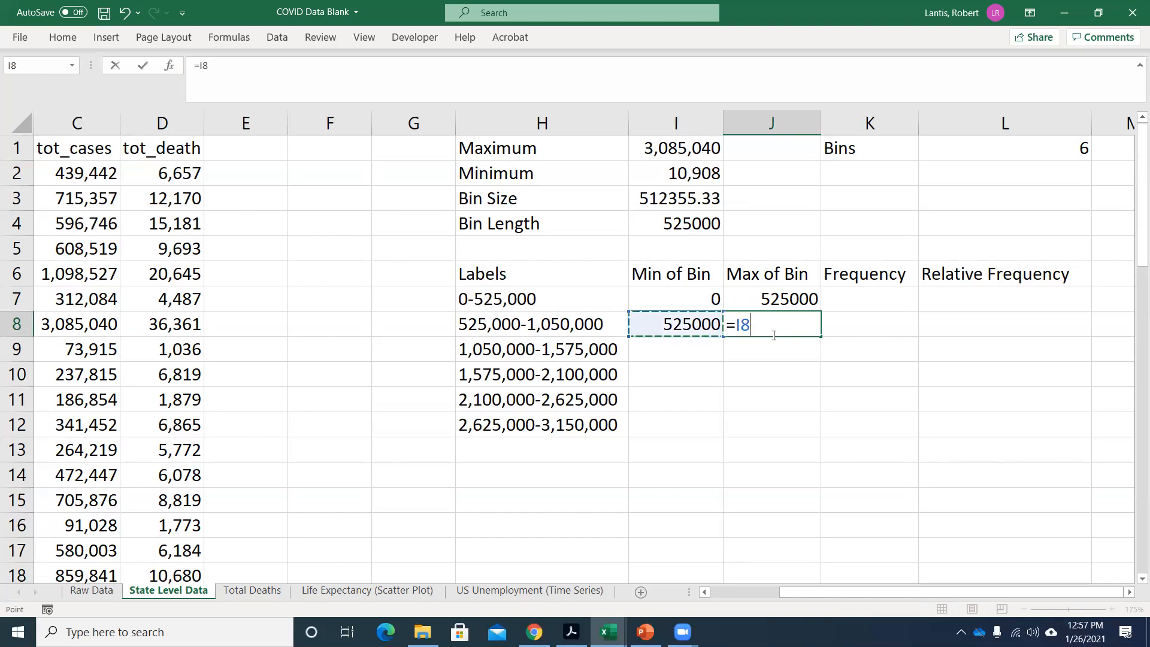
pyautogui.write('+')
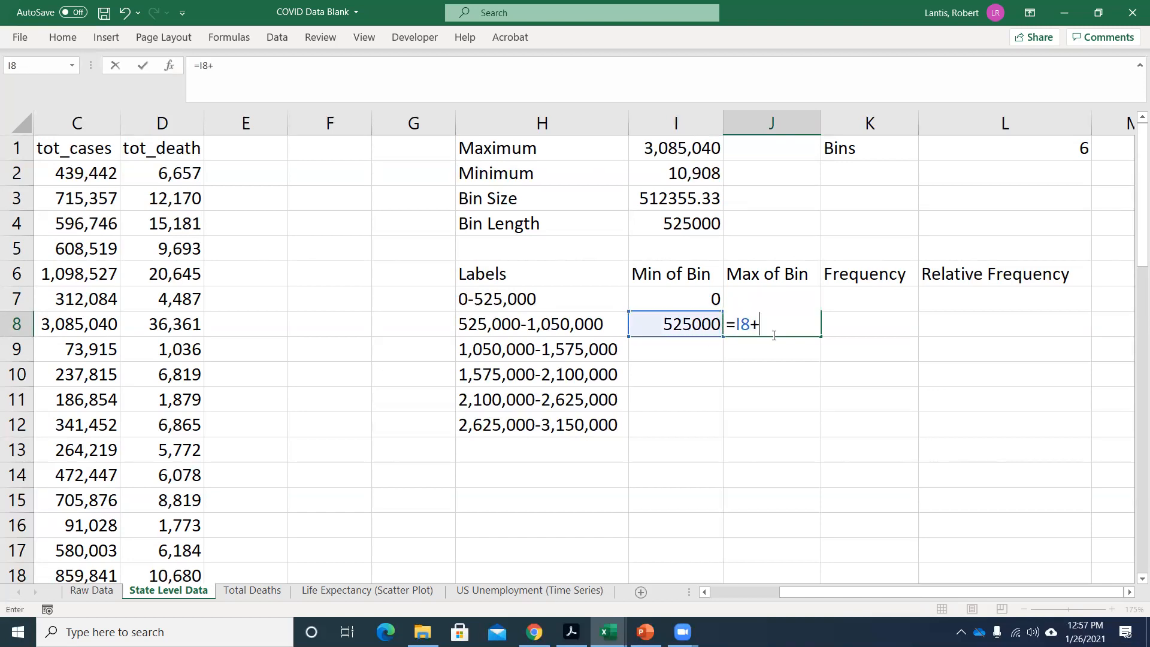
pyautogui.click(669, 223)
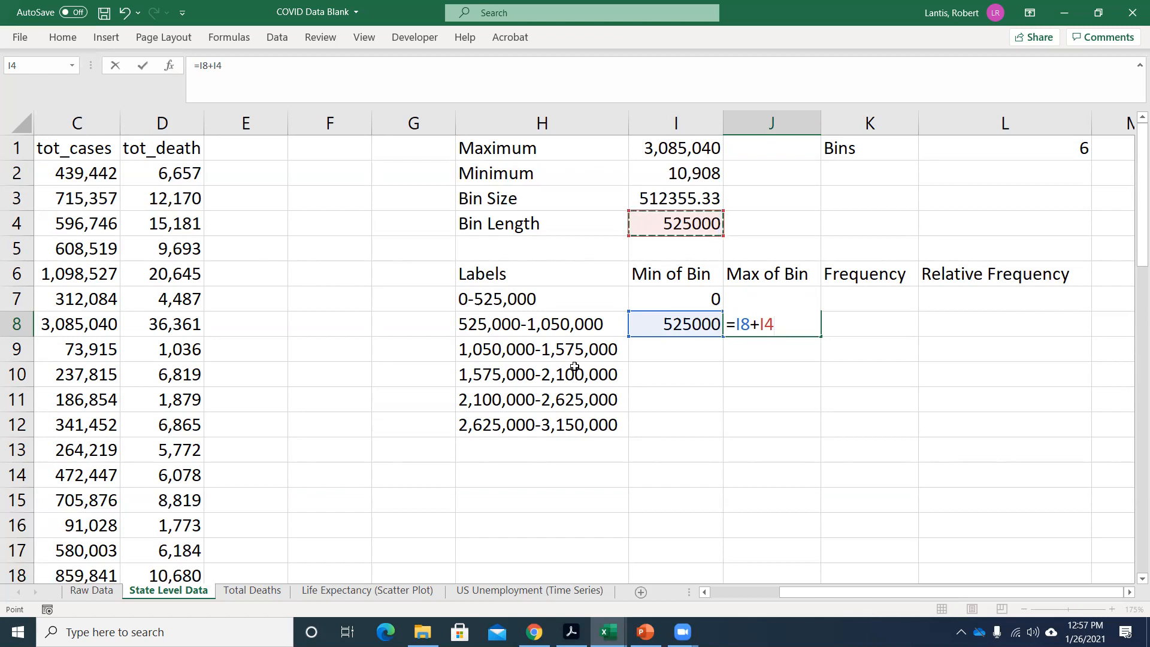
pyautogui.press('Return')
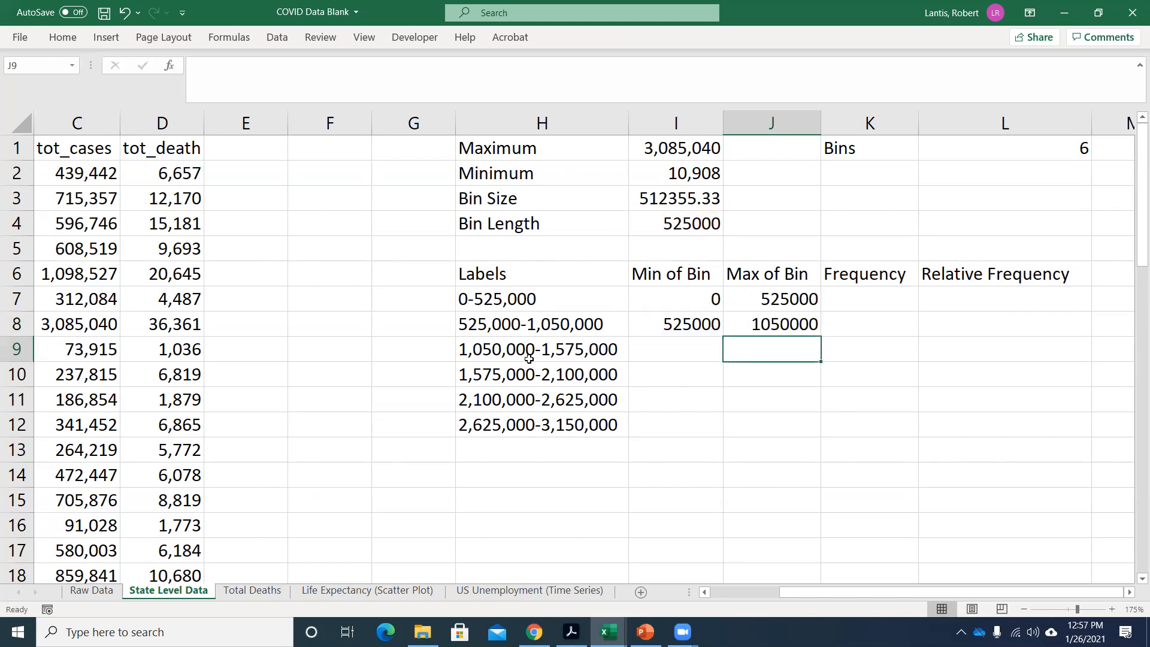
# Make the Bin Length reference in J8 absolute as =I8+$I$4, and fill I8:J8 down through row 12.
pyautogui.click(701, 322)
pyautogui.write('=J7')
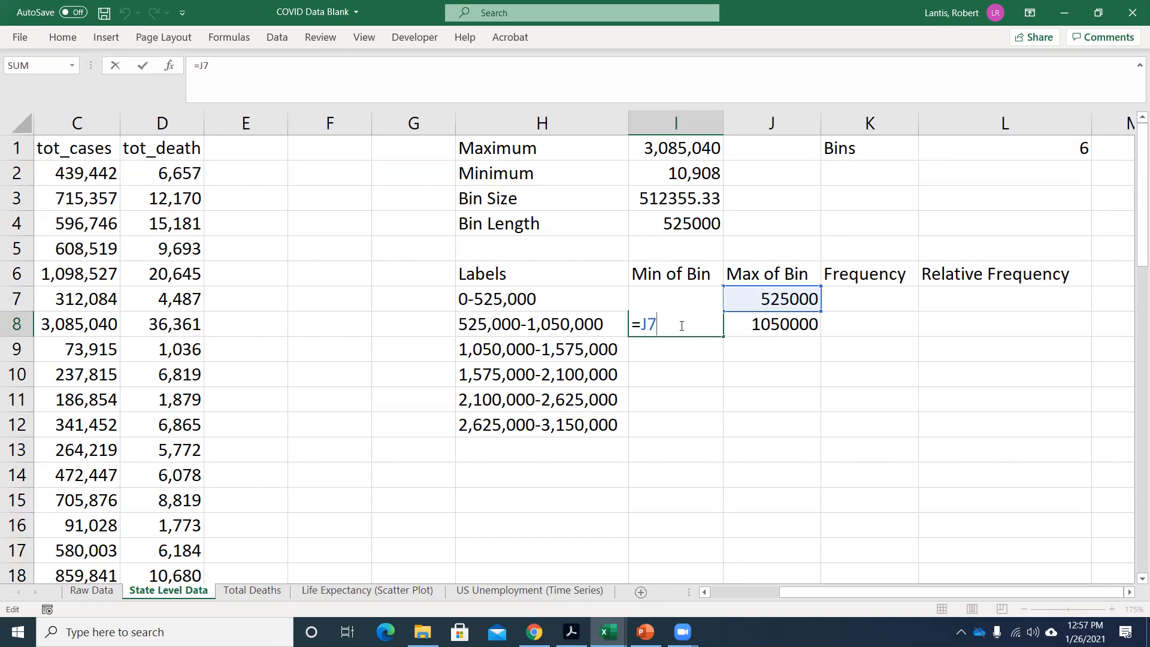
pyautogui.press('Return')
pyautogui.click(674, 324)
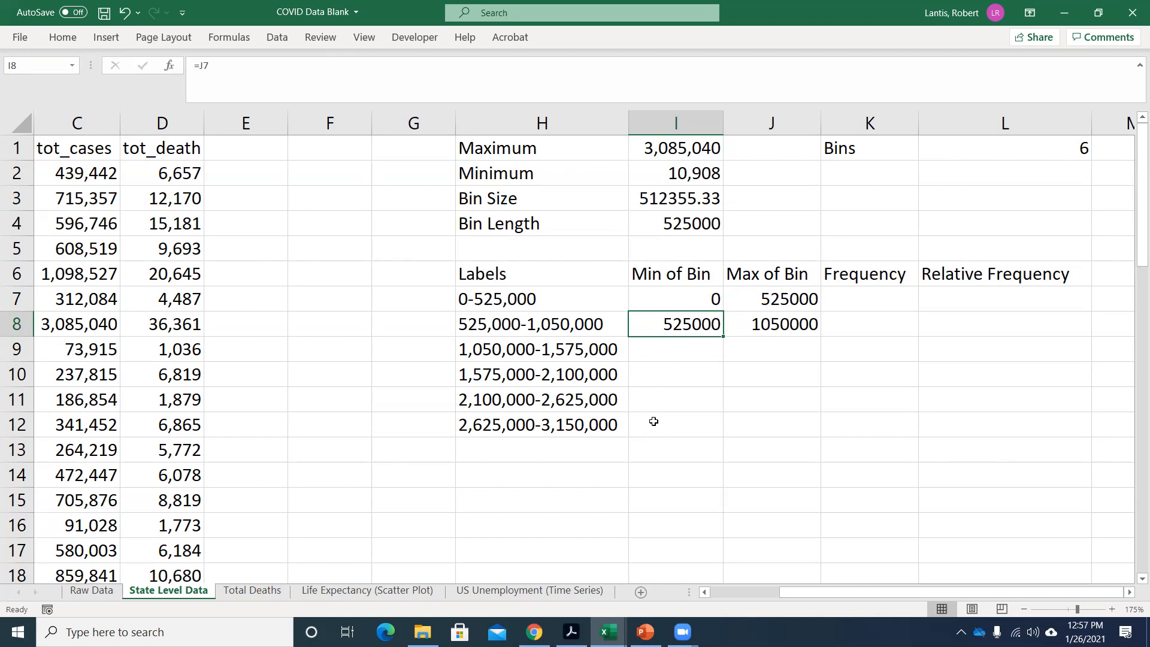
pyautogui.doubleClick(767, 324)
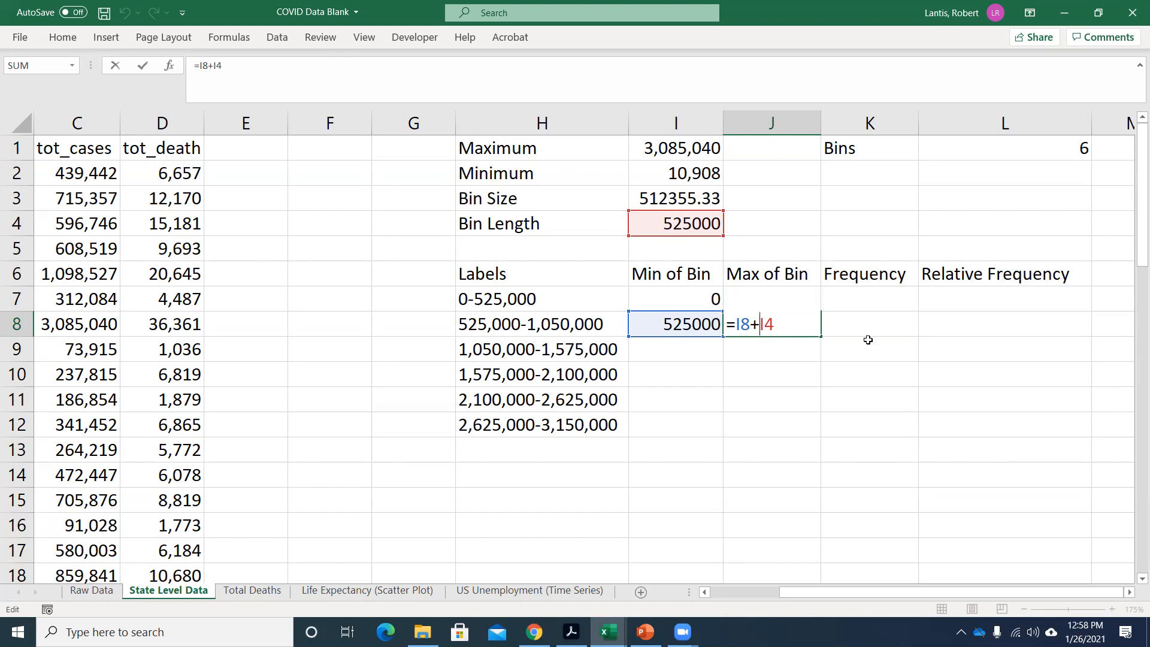
pyautogui.write('$')
pyautogui.press('Right')
pyautogui.write('$')
pyautogui.press('Return')
pyautogui.moveTo(662, 322); pyautogui.dragTo(800, 431)
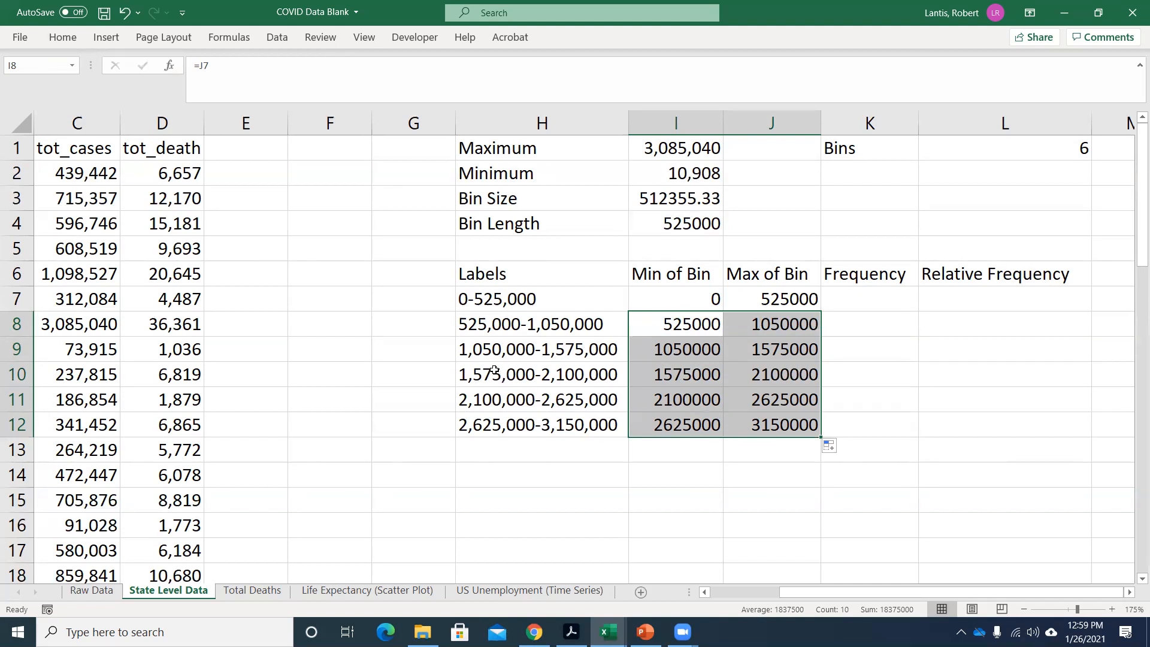
# Try calculating the Bin Length in I4 by rounding up the Bin Size with =ROUNDUP(I3,0.1).
pyautogui.click(668, 224)
pyautogui.write('=r')
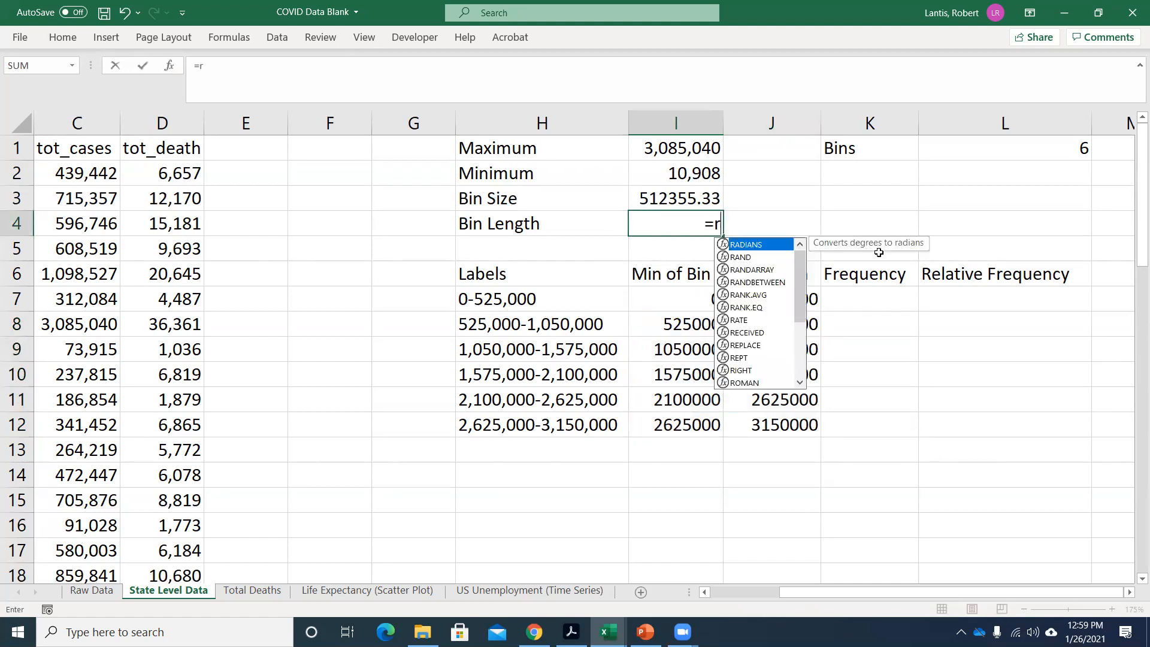
pyautogui.write('oundup(')
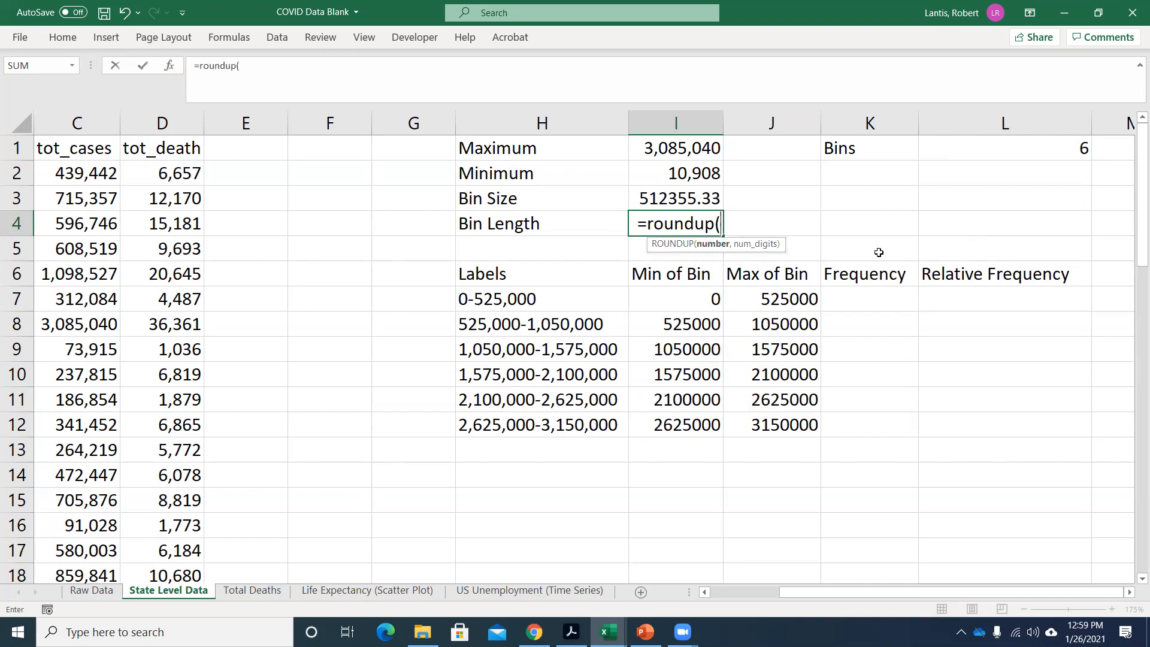
pyautogui.click(689, 199)
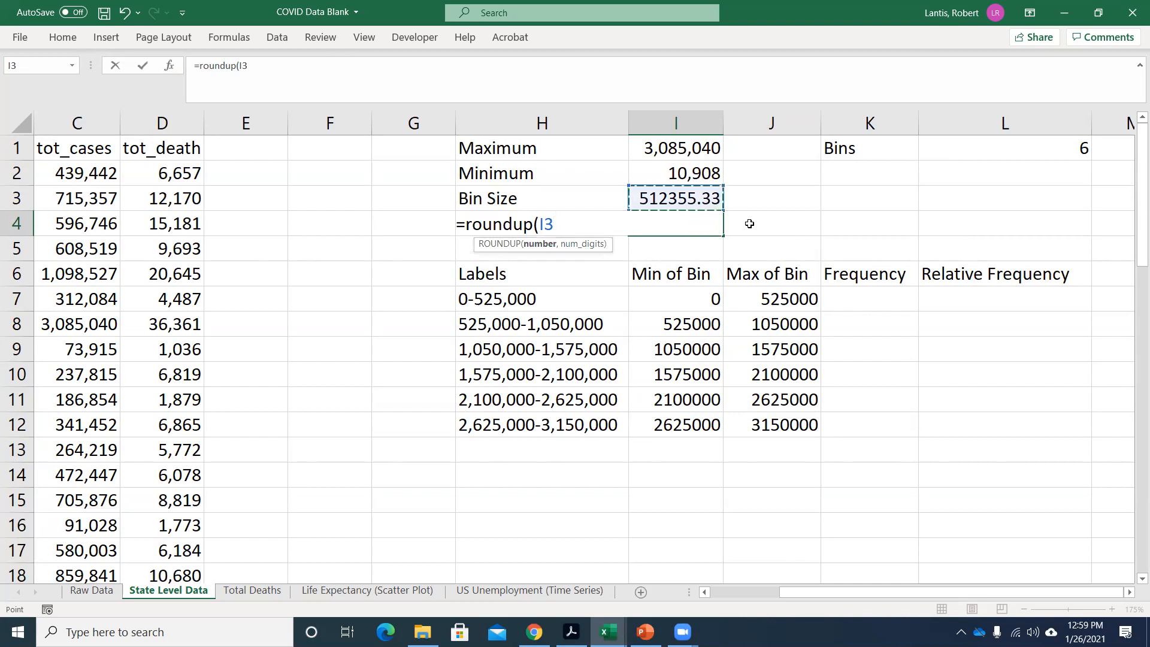
pyautogui.write(',.1)')
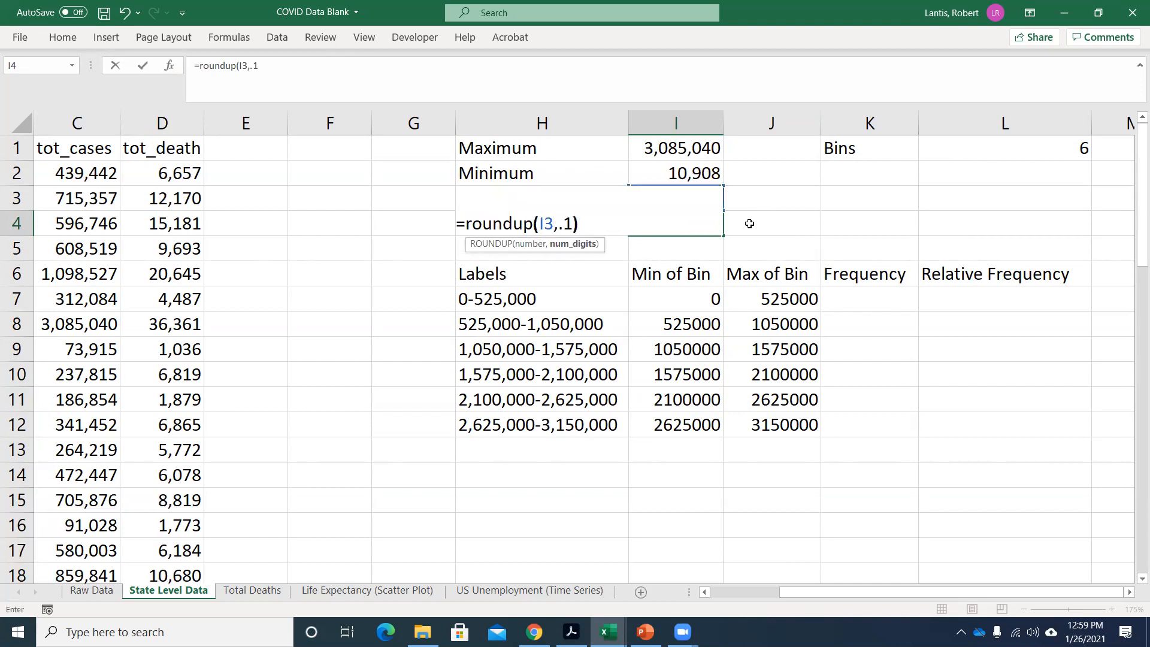
pyautogui.press('Return')
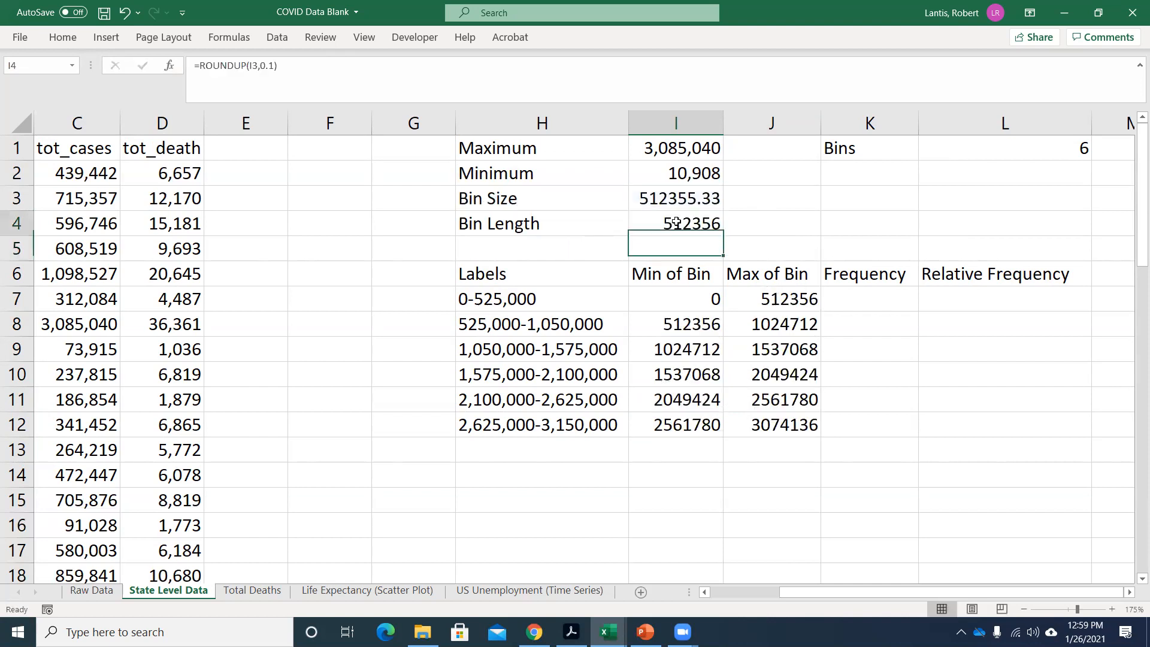
pyautogui.doubleClick(677, 222)
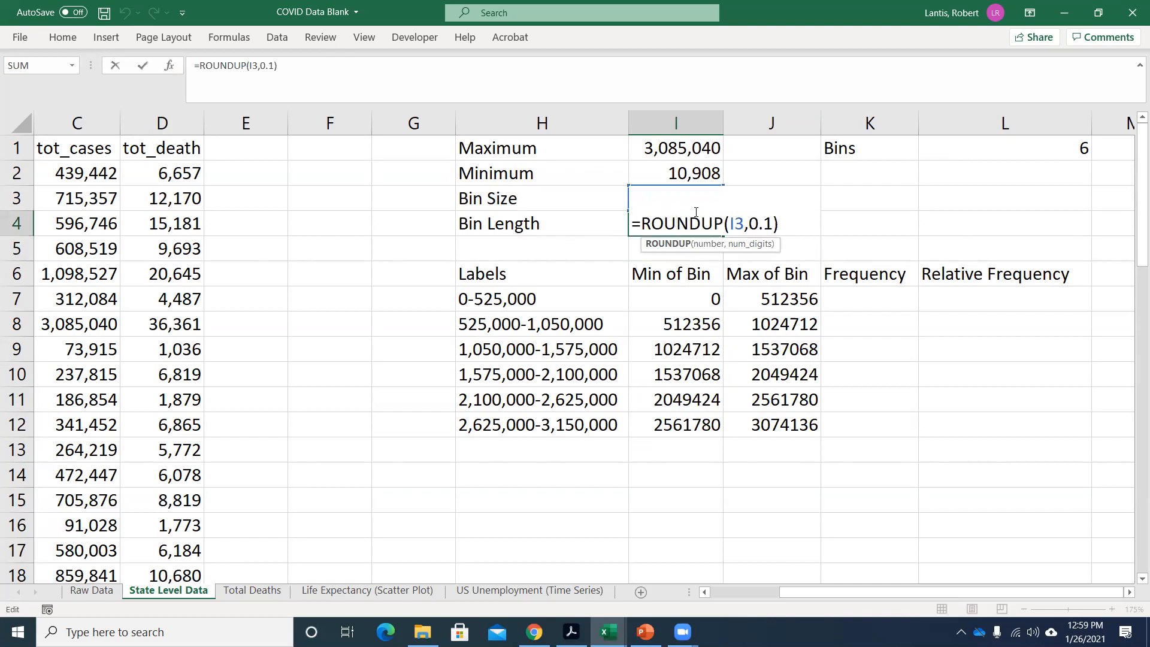
pyautogui.press('Return')
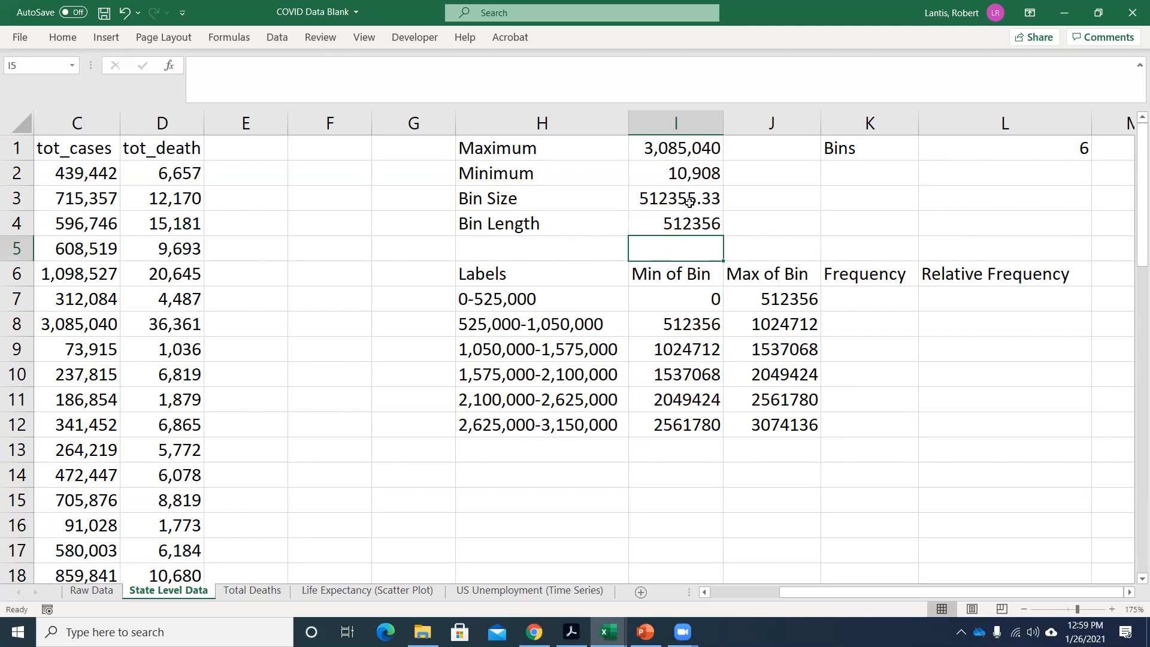
# Replace the ROUNDUP formula in I4 with a fixed Bin Length of 525000.
pyautogui.click(651, 200)
pyautogui.click(676, 229)
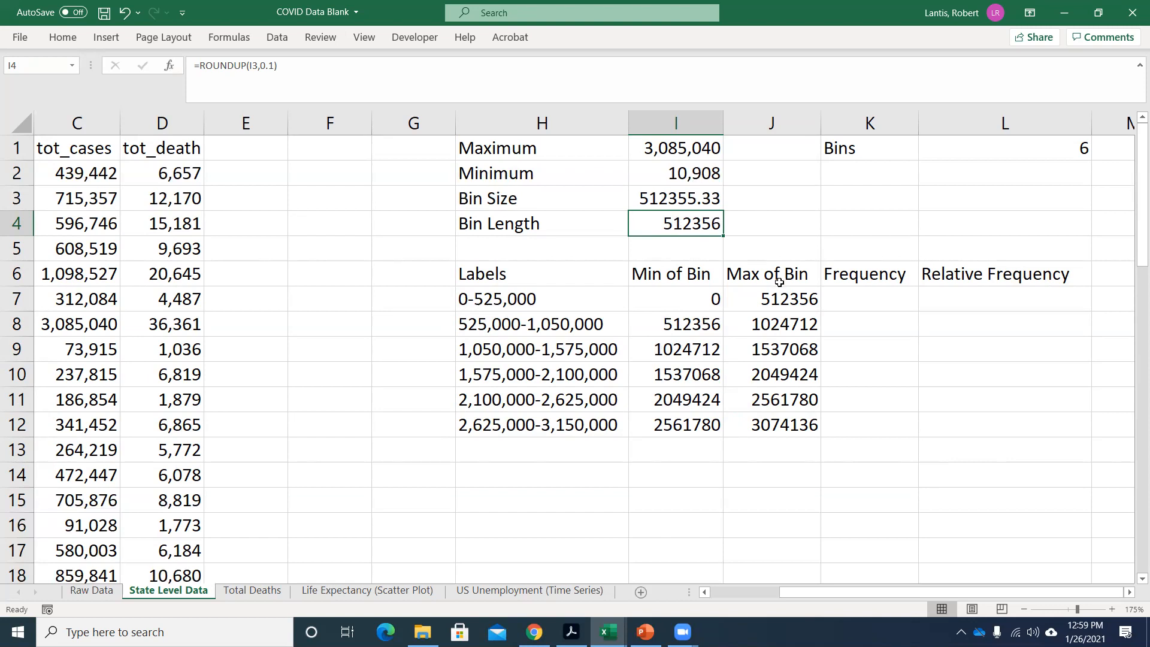
pyautogui.write('525000')
pyautogui.press('Return')
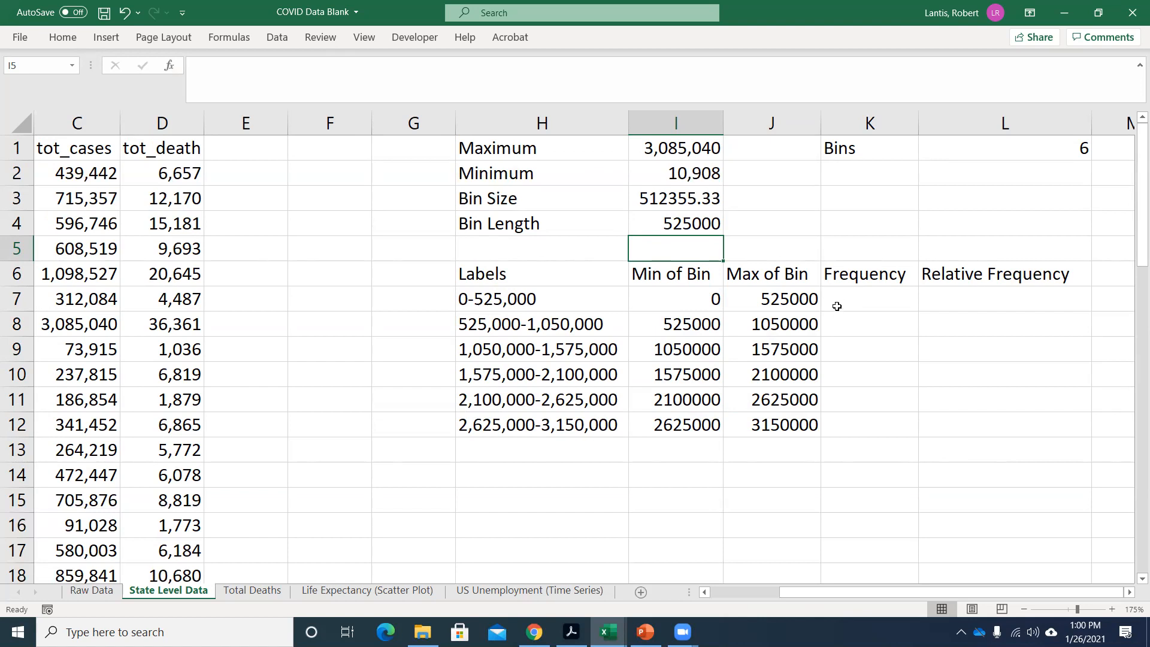
# Begin a COUNTIFS formula in K7 with the tot_cases values C2:C53 as the first criteria range.
pyautogui.click(855, 302)
pyautogui.write('=')
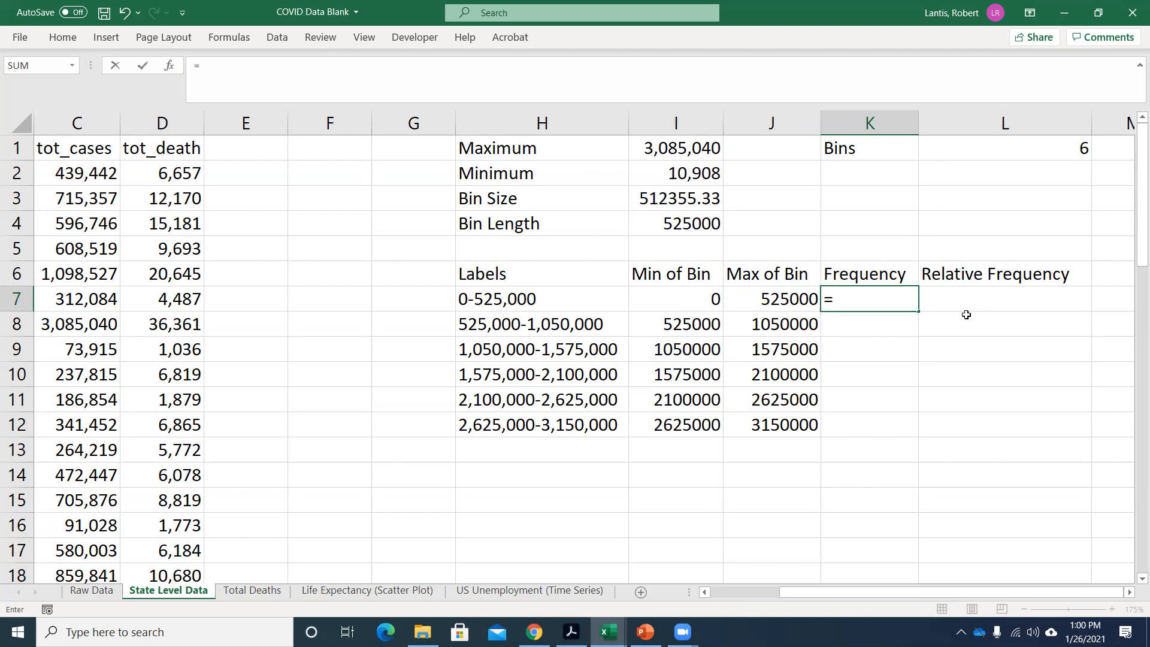
pyautogui.write('countif')
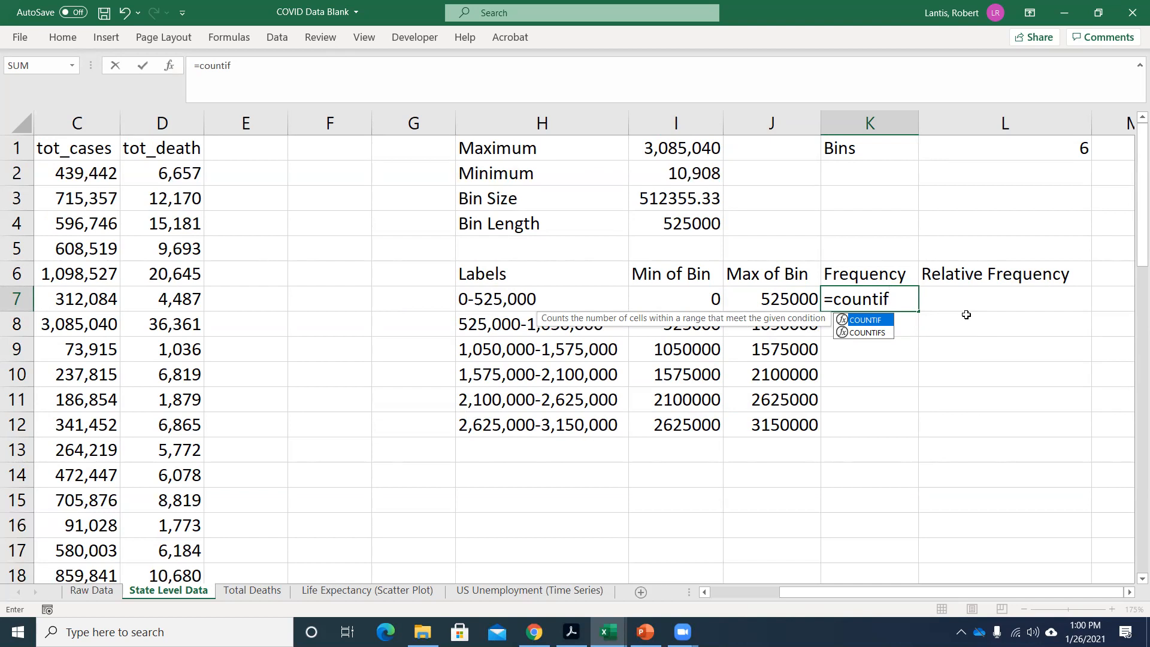
pyautogui.write('s(')
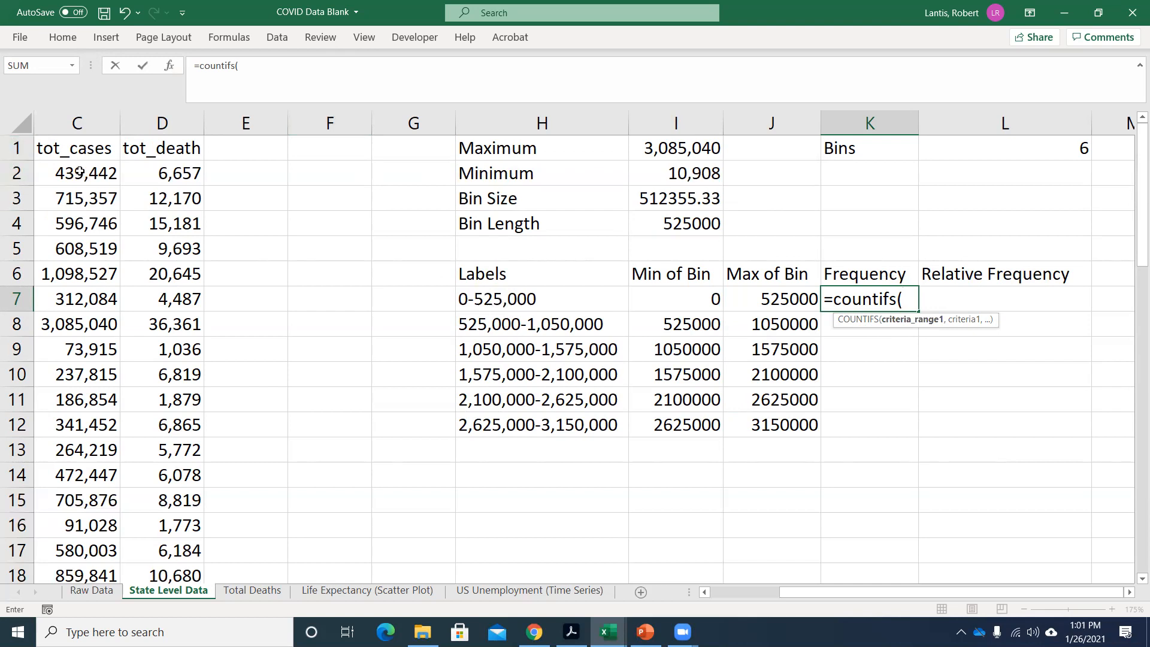
pyautogui.click(101, 176)
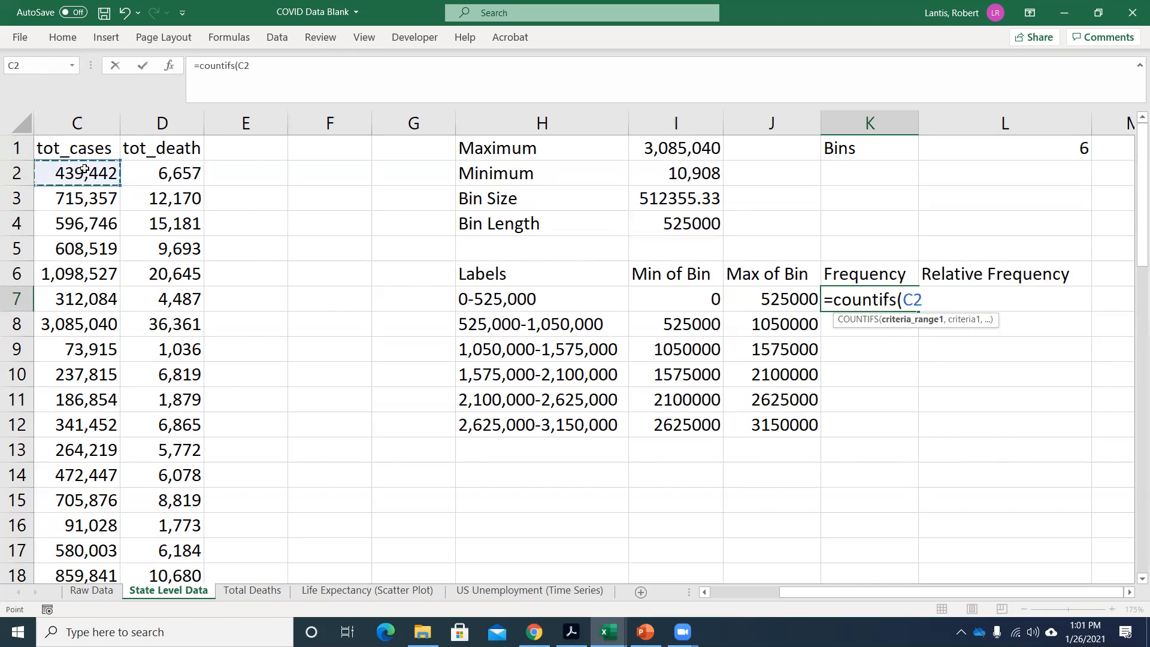
pyautogui.hotkey('ctrl', 'shift', 'Down')
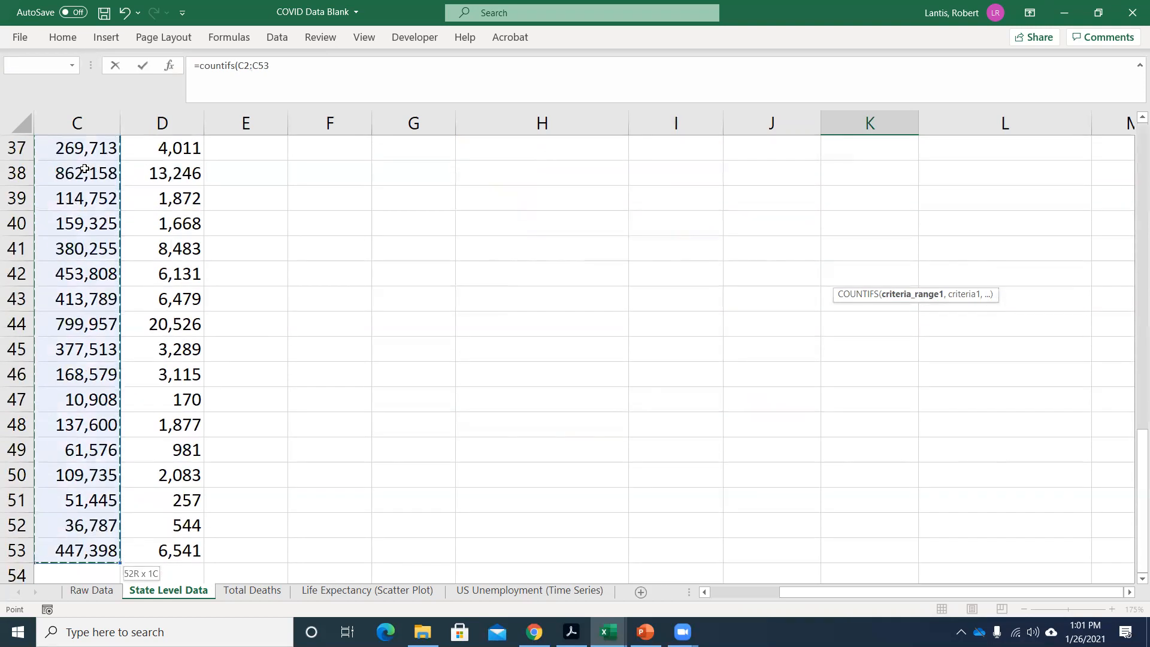
pyautogui.scroll(12, 398, 198)
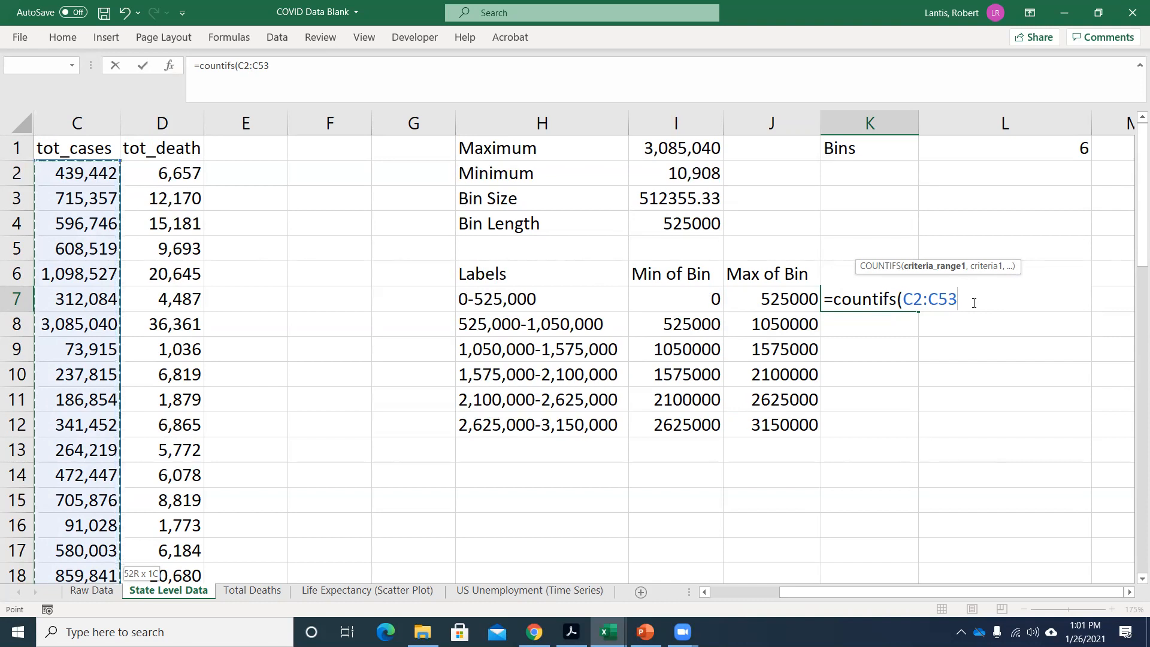
pyautogui.write(',')
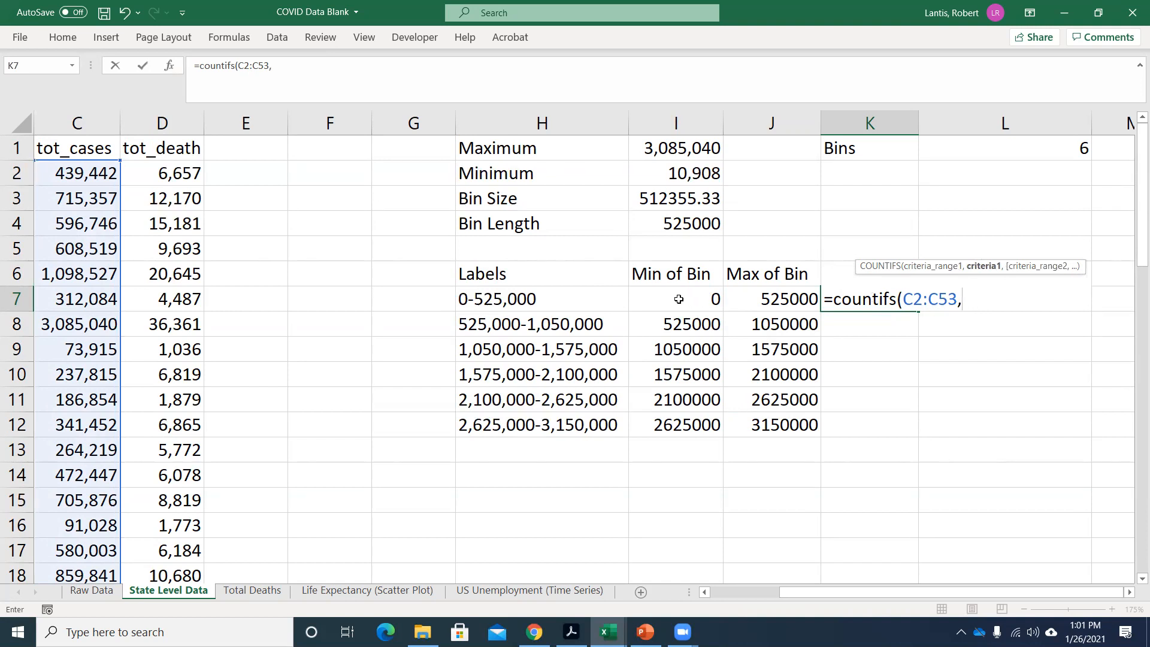
# Add ">"&I7 as the first criterion so the K7 formula counts values above the bin's minimum.
pyautogui.write('">')
pyautogui.write('&')
pyautogui.press('BackSpace')
pyautogui.write('&')
pyautogui.click(680, 299)
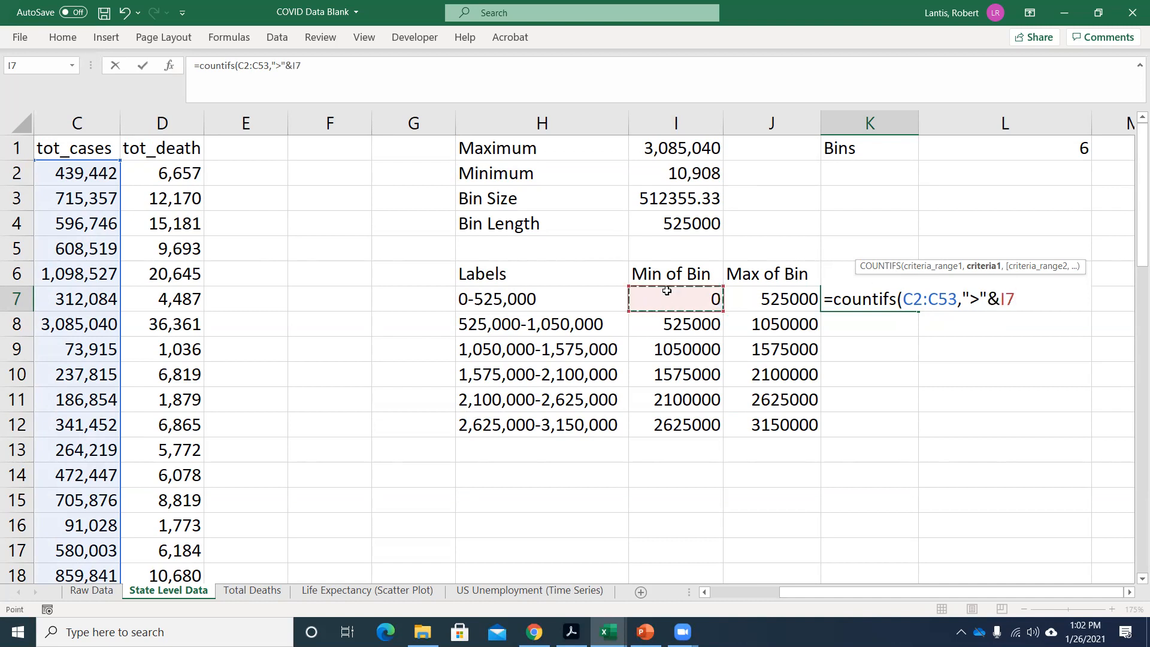
pyautogui.write(',')
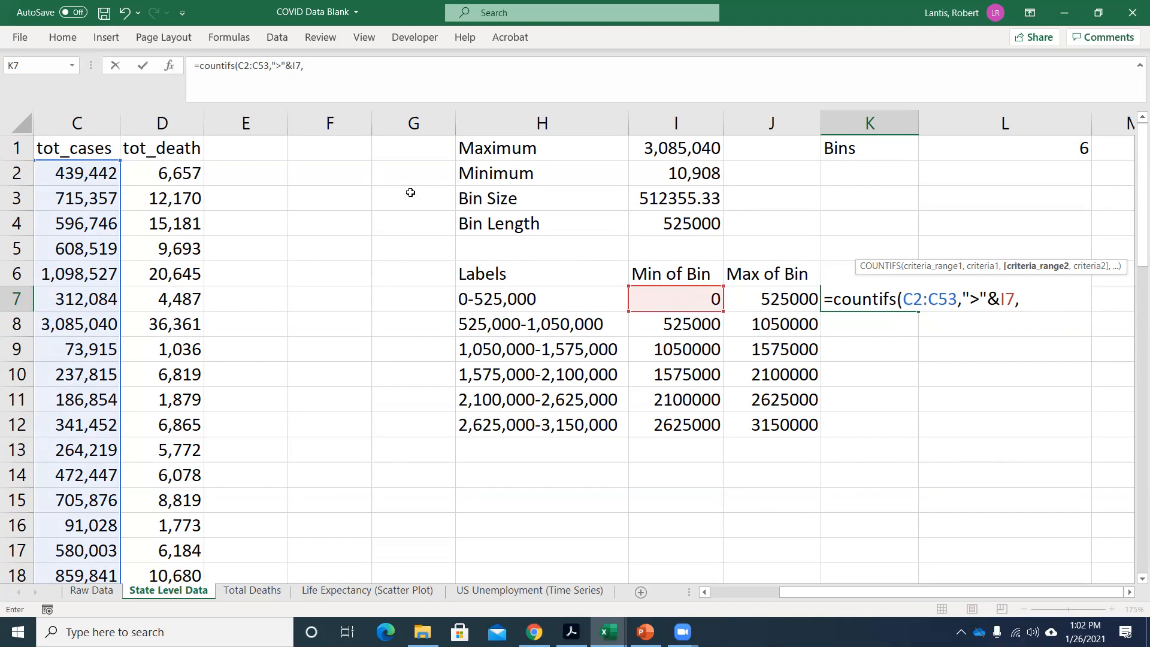
pyautogui.click(93, 171)
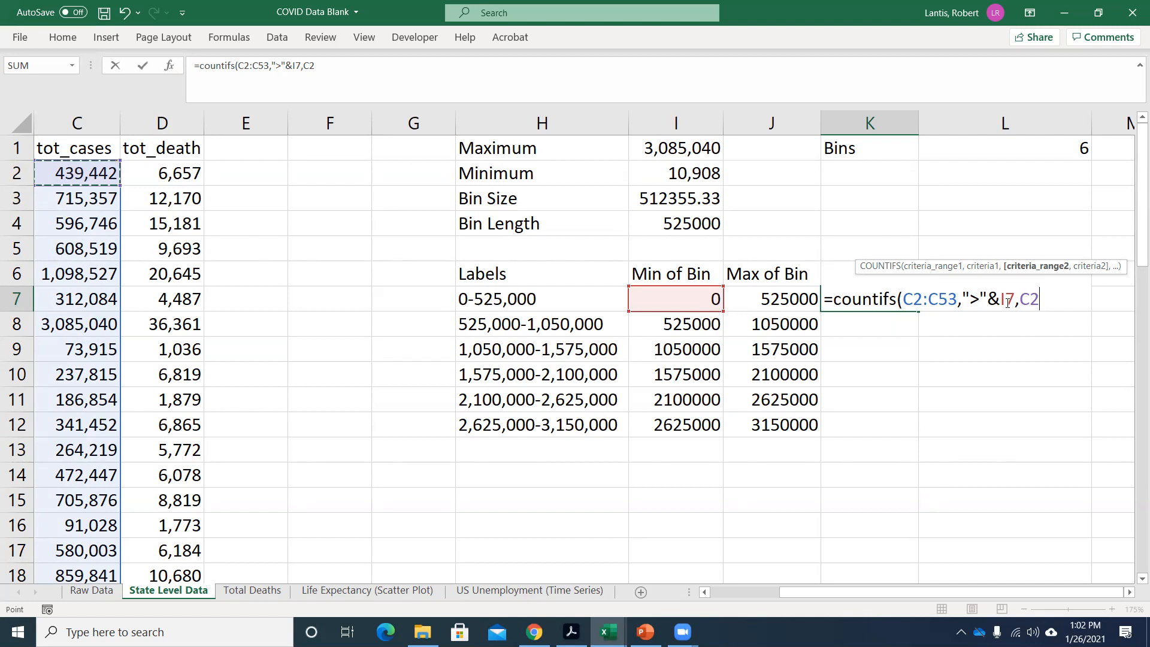
pyautogui.press('BackSpace')
pyautogui.press('BackSpace')
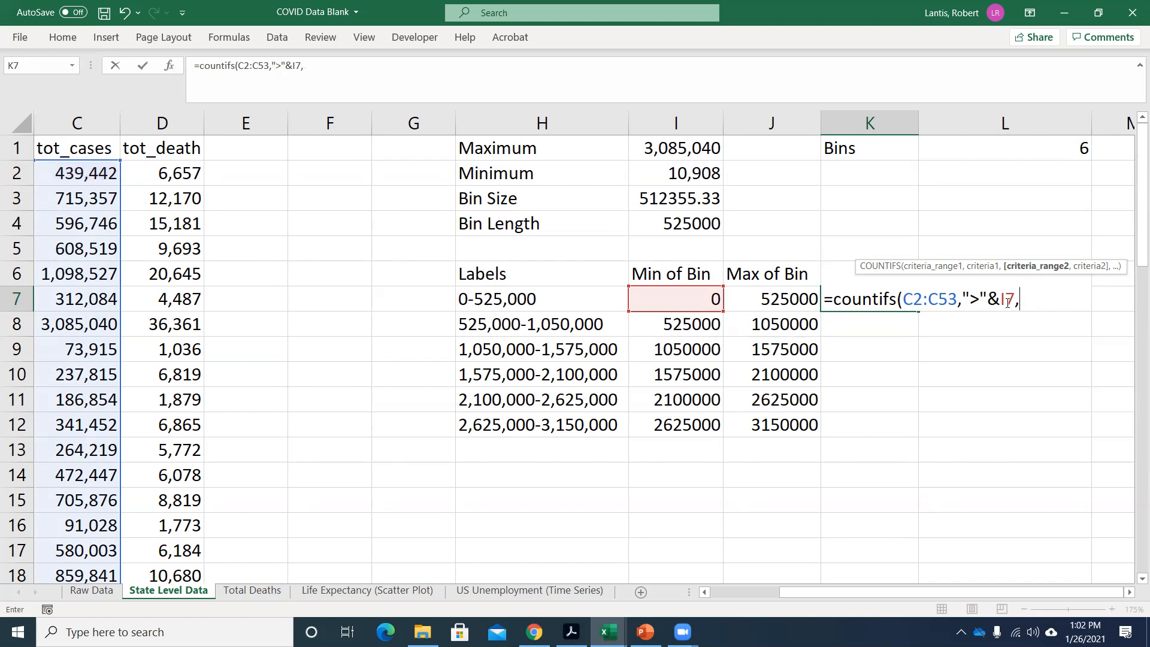
pyautogui.click(105, 174)
pyautogui.moveTo(104, 173); pyautogui.dragTo(96, 550)
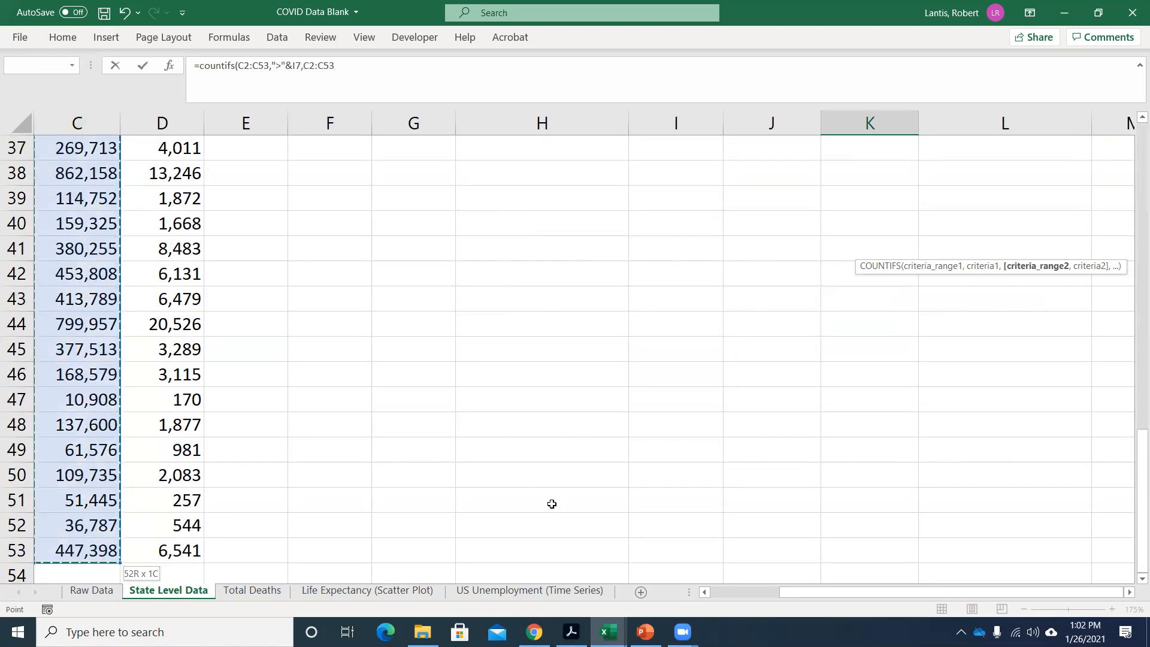
pyautogui.scroll(12, 557, 479)
pyautogui.press('BackSpace')
pyautogui.press('BackSpace')
pyautogui.press('BackSpace')
pyautogui.press('BackSpace')
pyautogui.press('BackSpace')
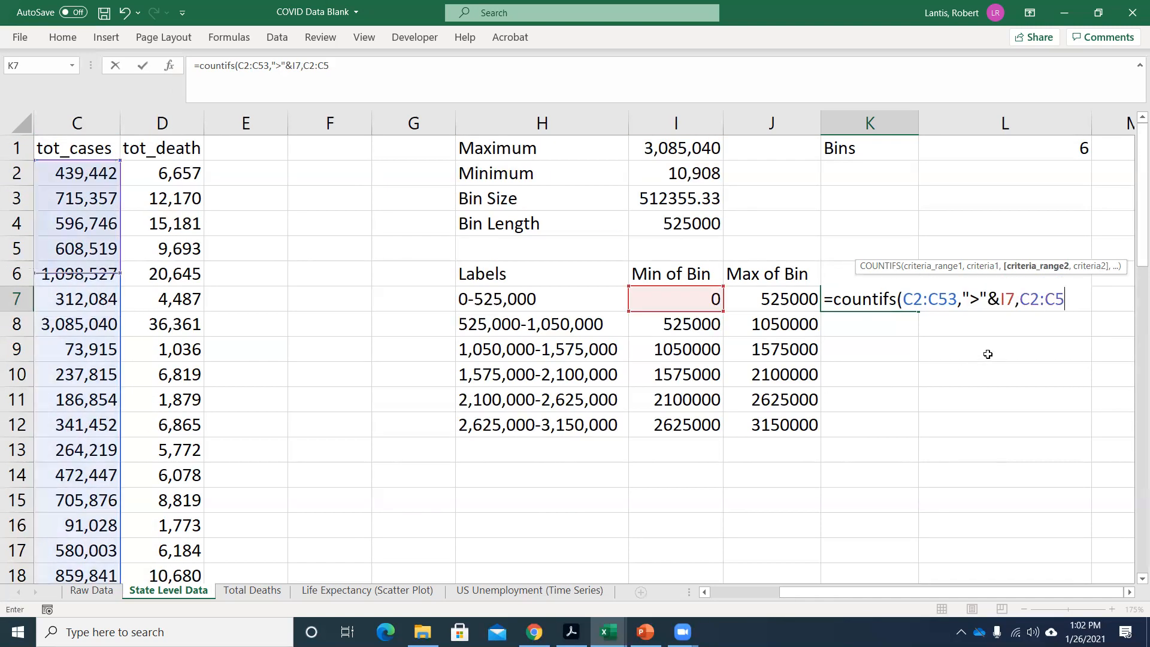
pyautogui.press('BackSpace')
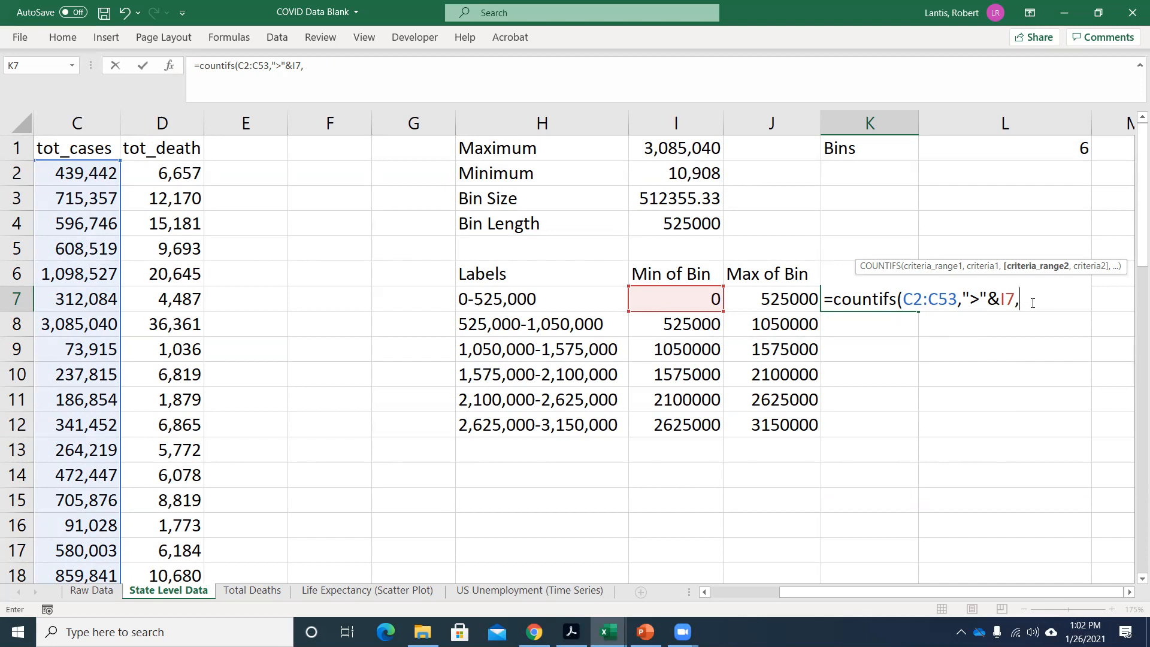
# Complete the COUNTIFS formula in K7 with C2:C53 as the second range and "<="&J7 as its criterion.
pyautogui.write('C2:')
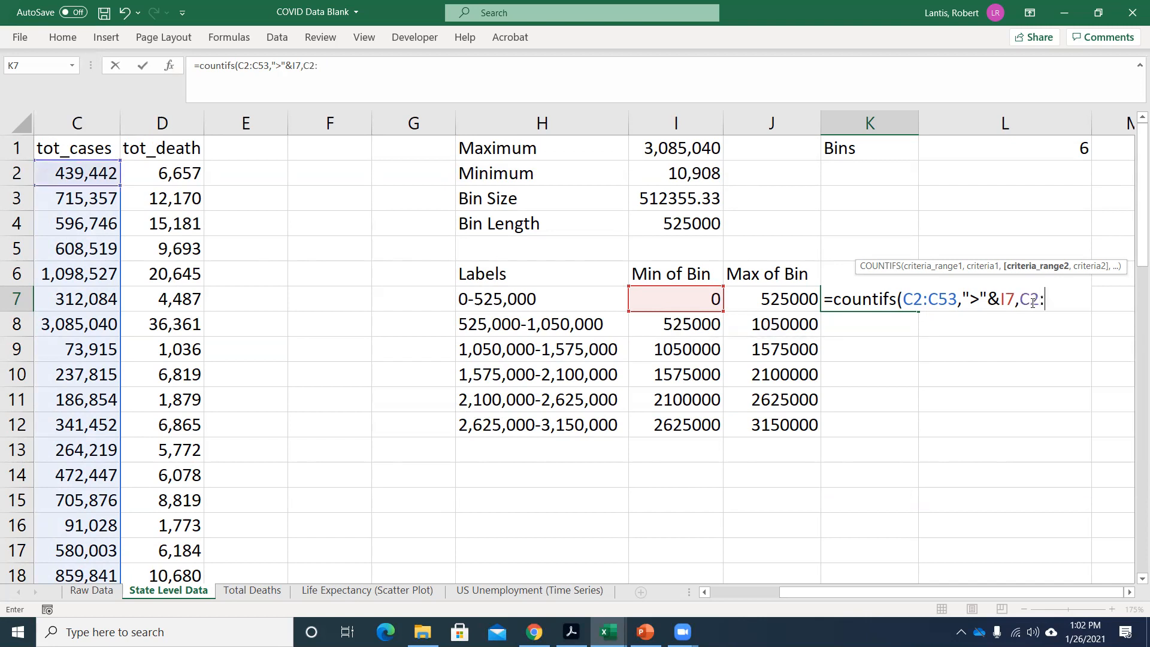
pyautogui.write('C53')
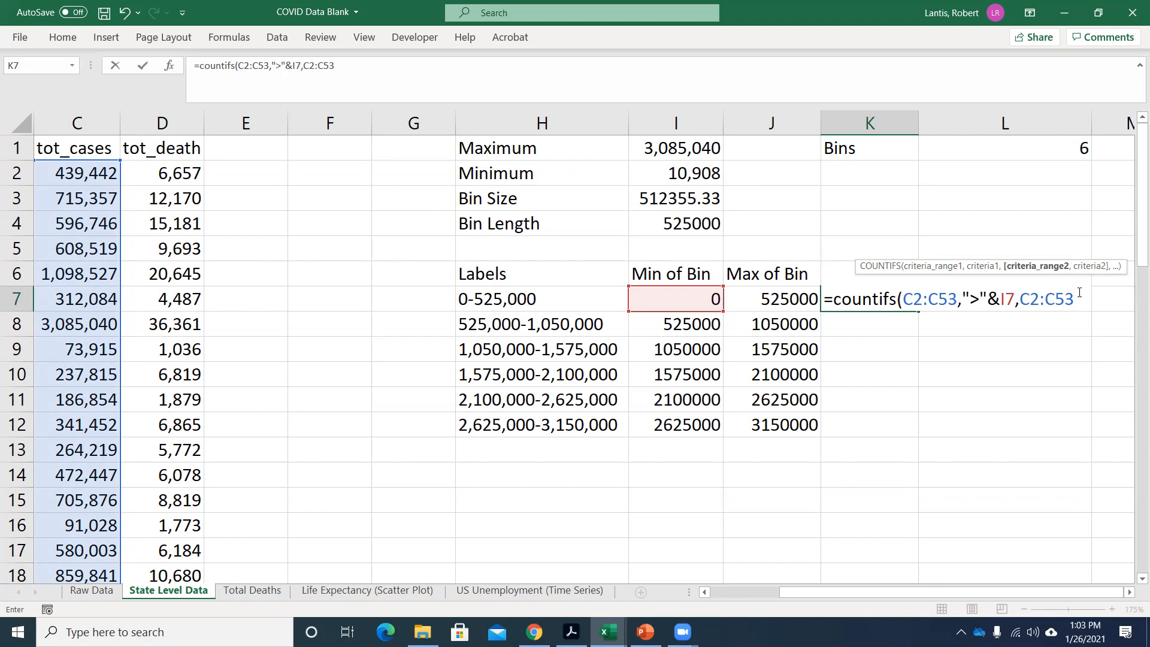
pyautogui.write(',')
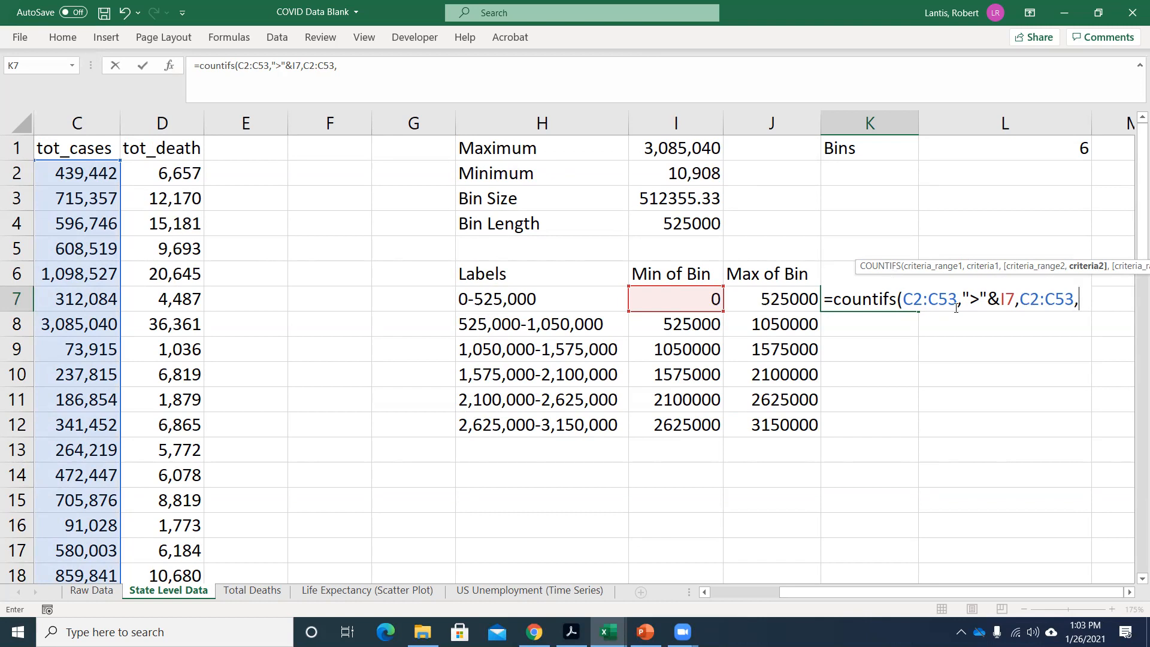
pyautogui.write('"<="')
pyautogui.write('&')
pyautogui.click(770, 301)
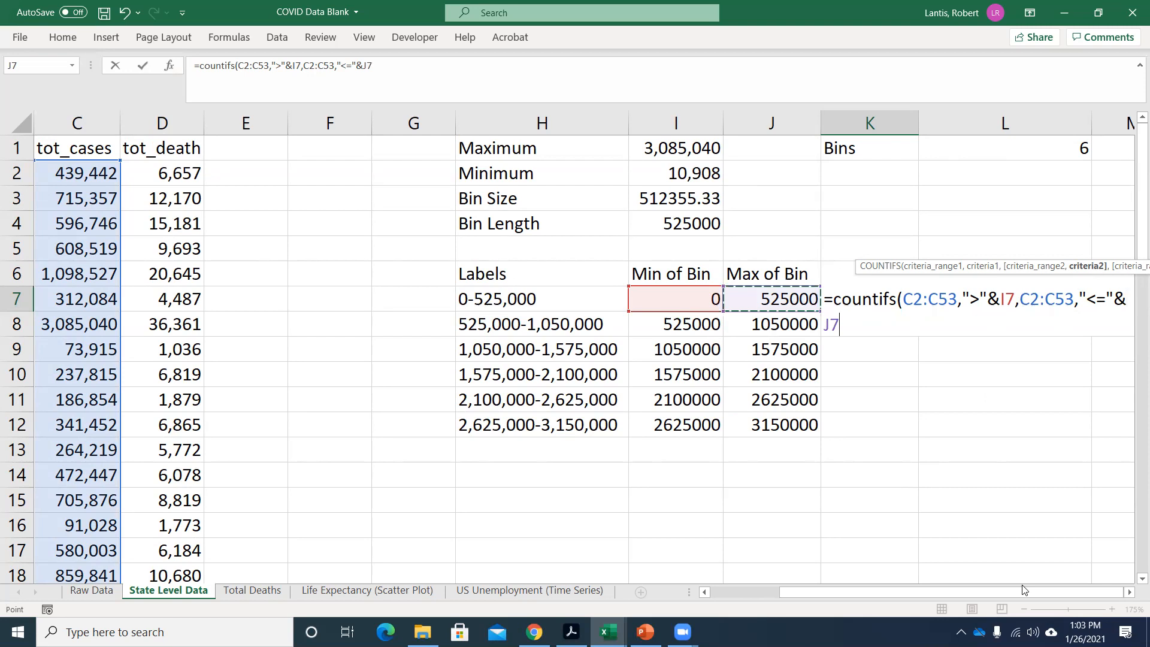
pyautogui.click(1130, 592)
pyautogui.click(1130, 592)
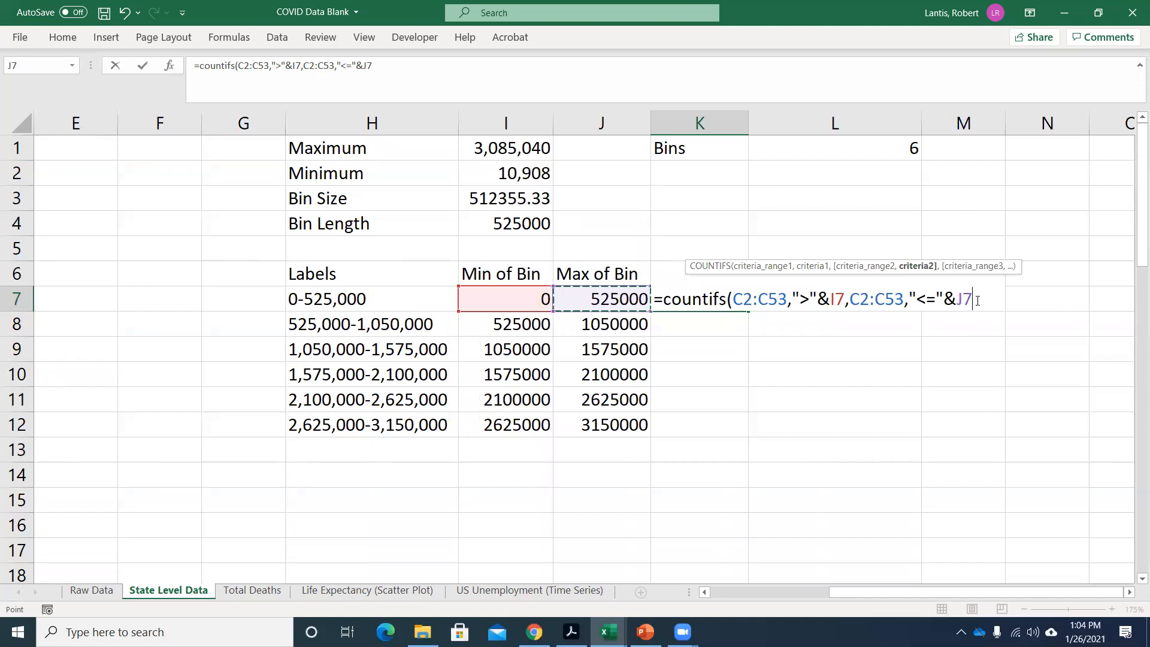
pyautogui.write(')')
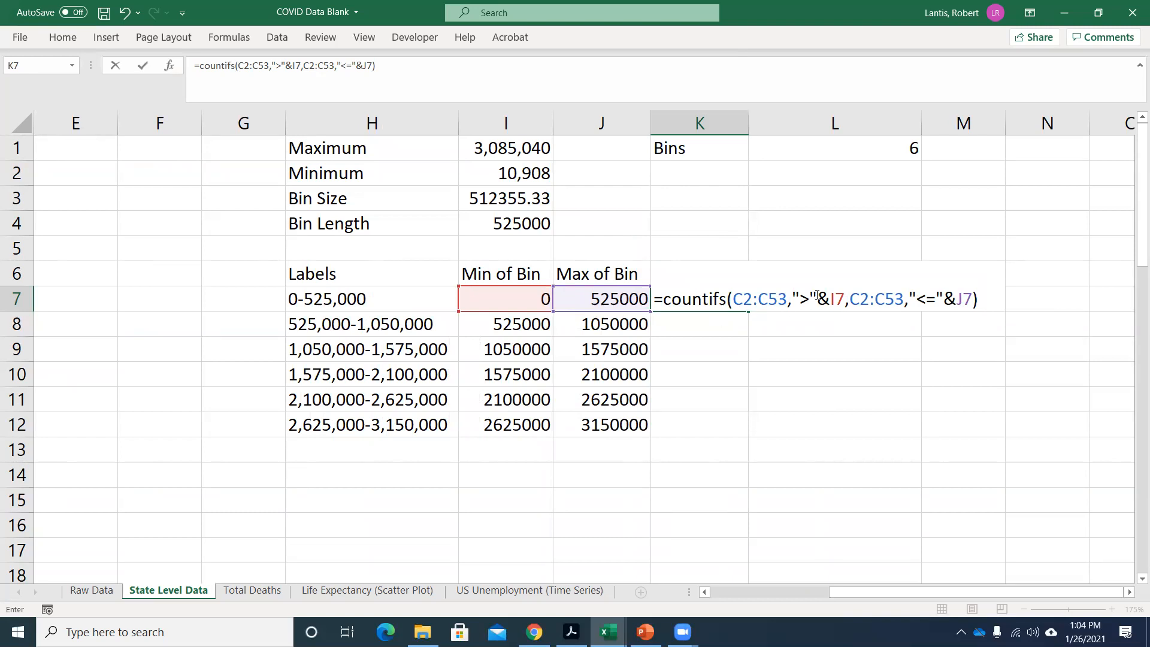
pyautogui.hotkey('ctrl', 'Return')
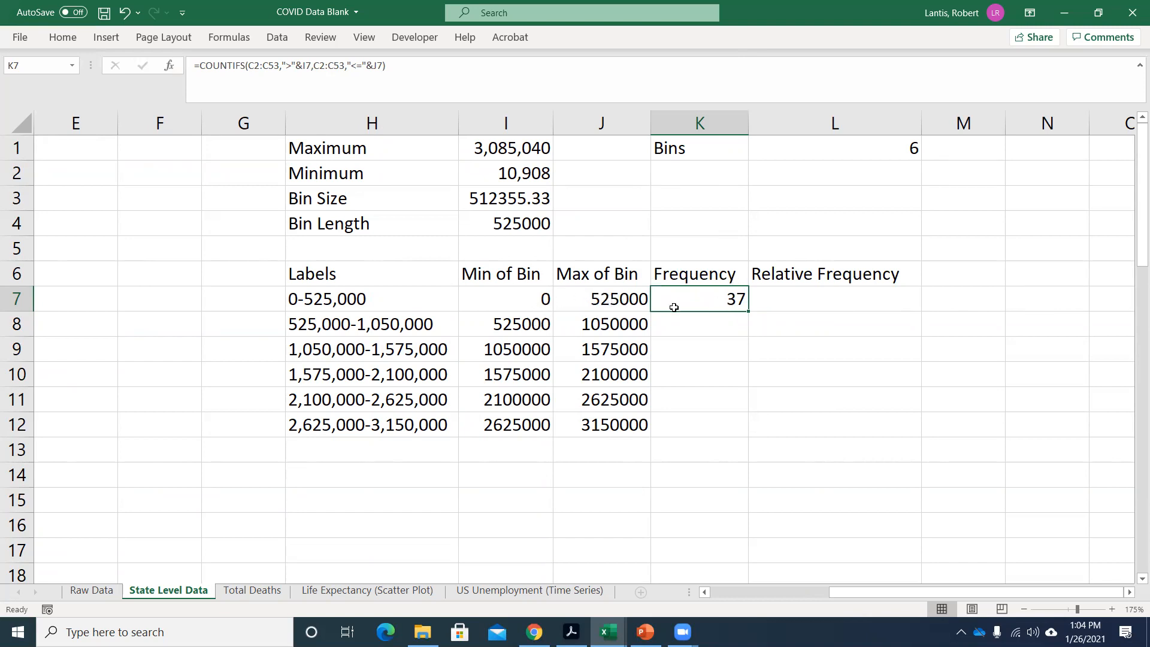
# Fill the frequency formula in K7 down through K12.
pyautogui.doubleClick(722, 299)
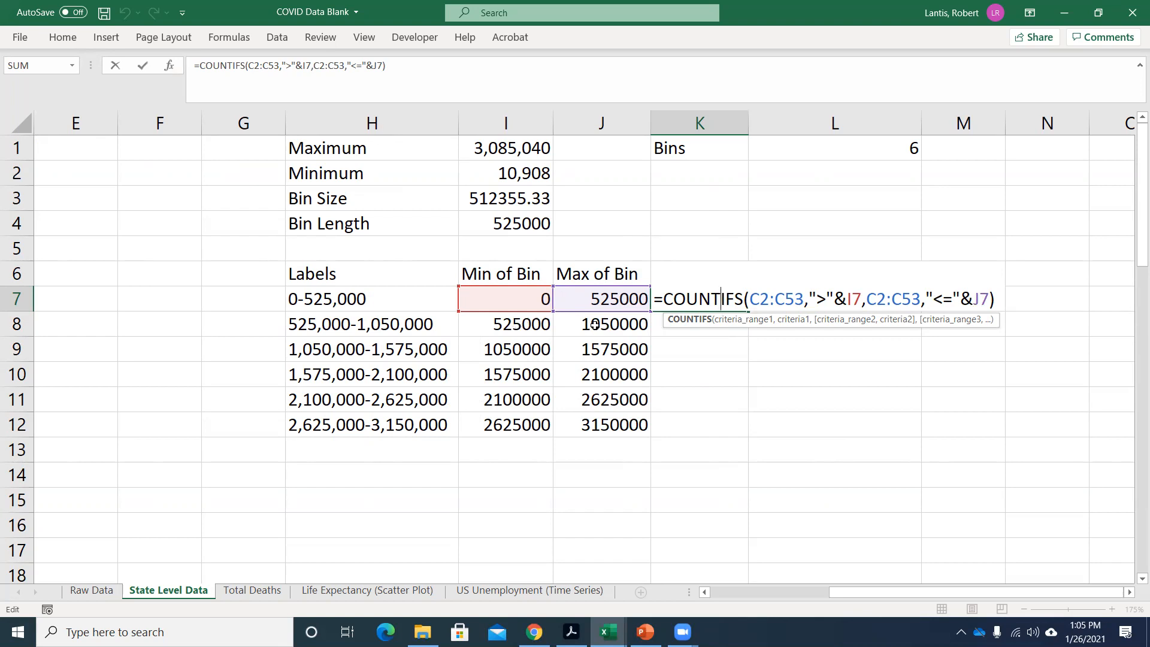
pyautogui.press('Return')
pyautogui.click(694, 297)
pyautogui.moveTo(749, 311); pyautogui.dragTo(746, 431)
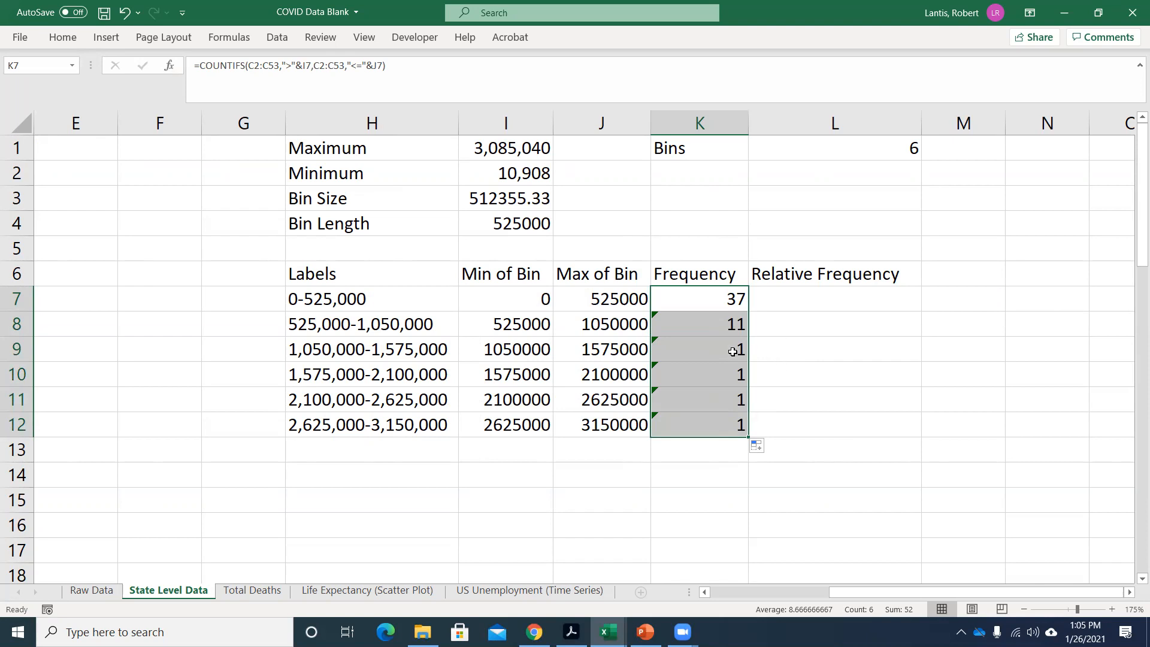
# Inspect which tot_cases cells the copied frequency formula in K11 references.
pyautogui.doubleClick(699, 393)
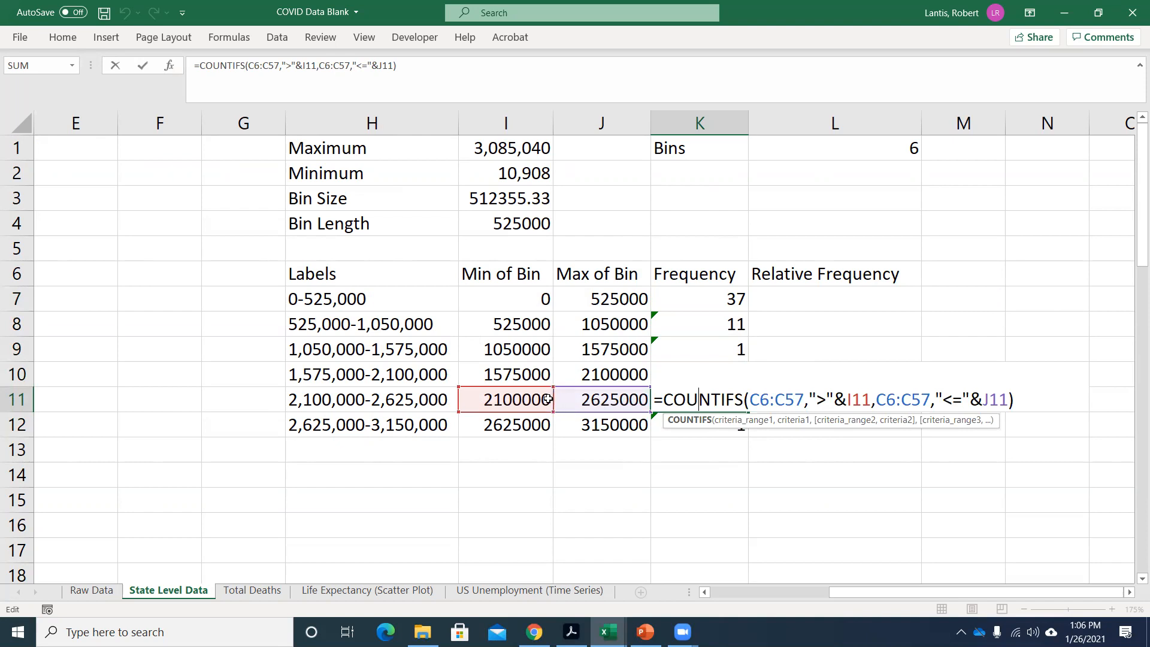
pyautogui.moveTo(839, 593); pyautogui.dragTo(725, 597)
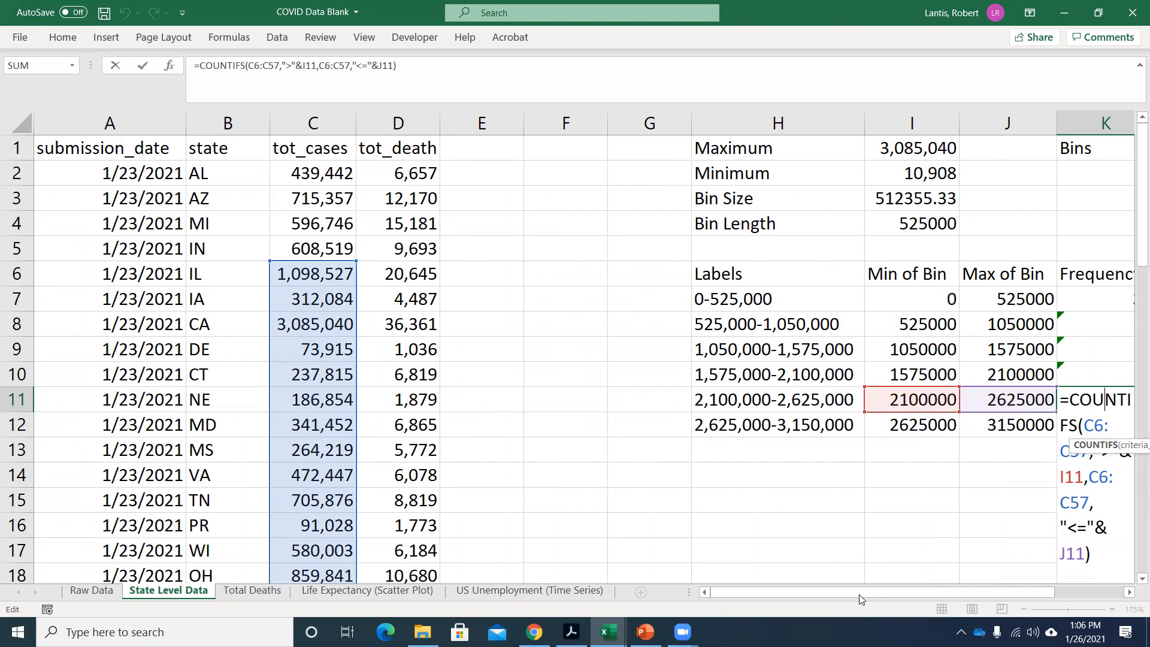
pyautogui.moveTo(860, 593); pyautogui.dragTo(871, 593)
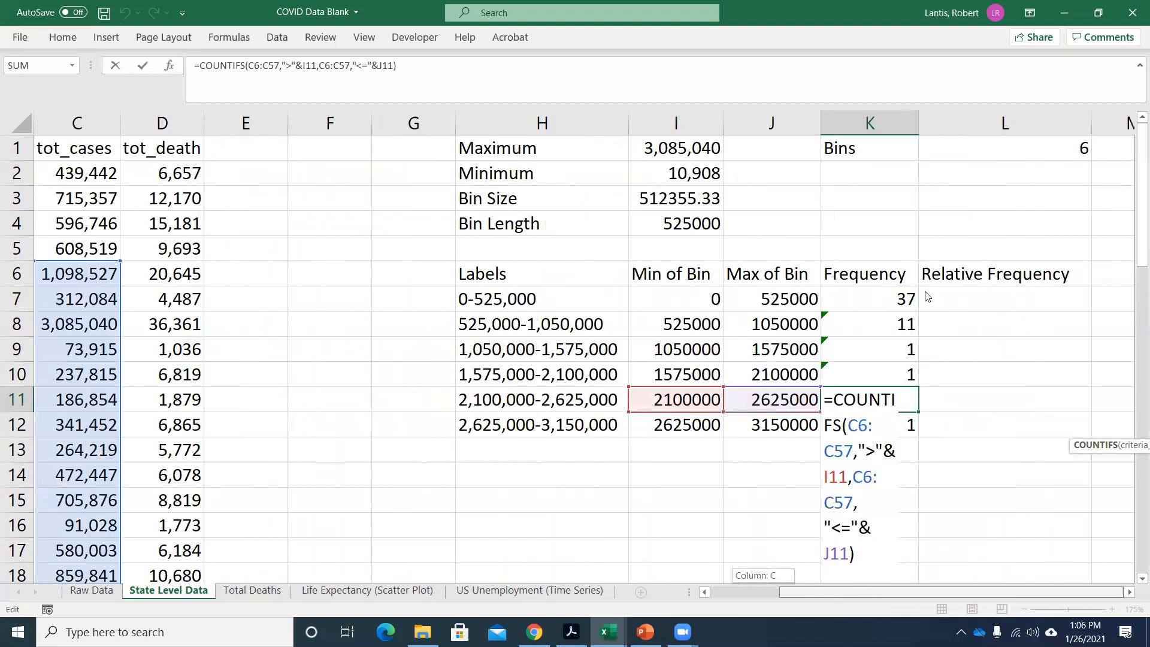
# Make both C2:C53 criteria ranges in the K7 COUNTIFS formula absolute as $C$2:$C$53.
pyautogui.doubleClick(897, 299)
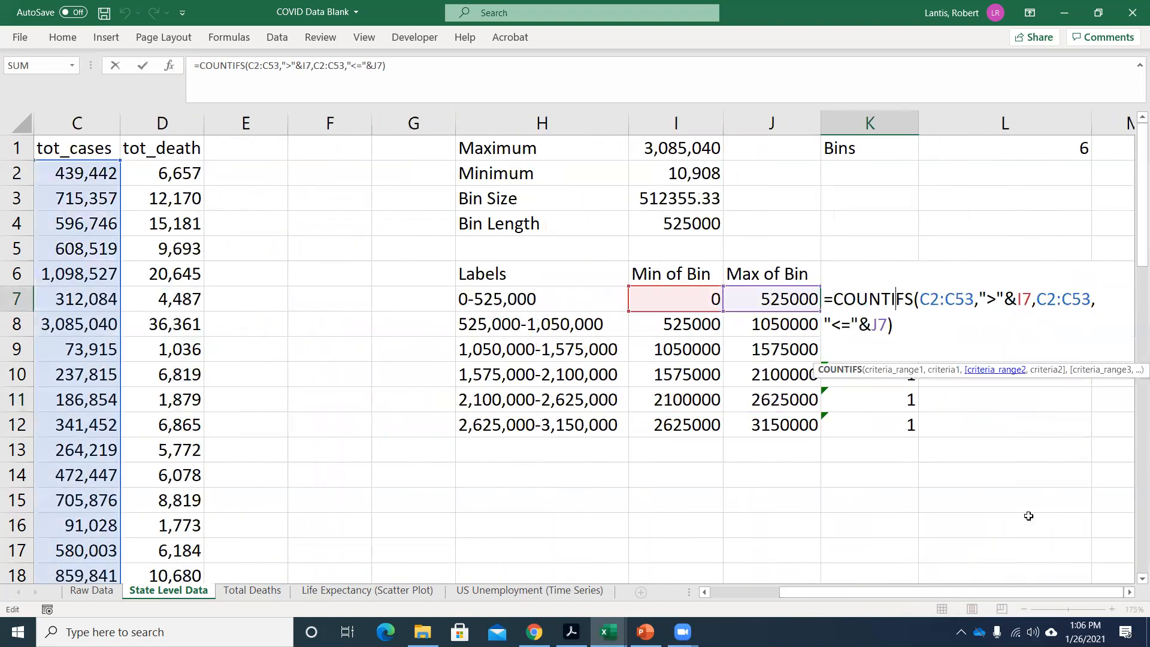
pyautogui.click(1129, 592)
pyautogui.click(1129, 592)
pyautogui.click(1130, 592)
pyautogui.click(1130, 593)
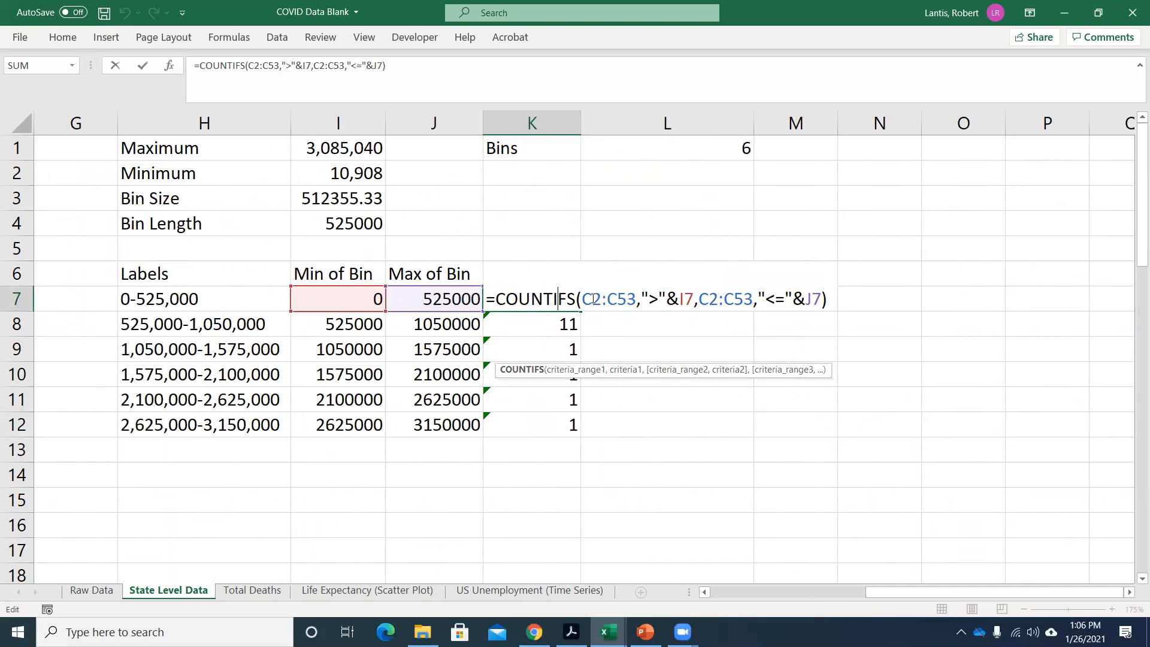
pyautogui.moveTo(585, 298); pyautogui.dragTo(636, 299)
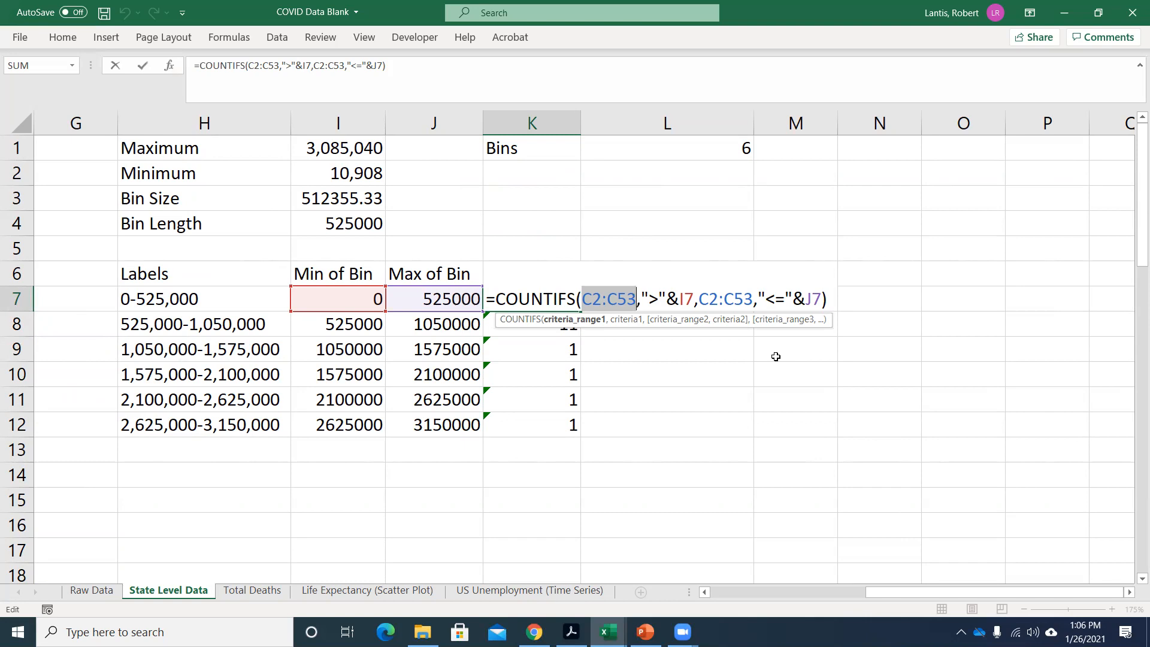
pyautogui.press('F4')
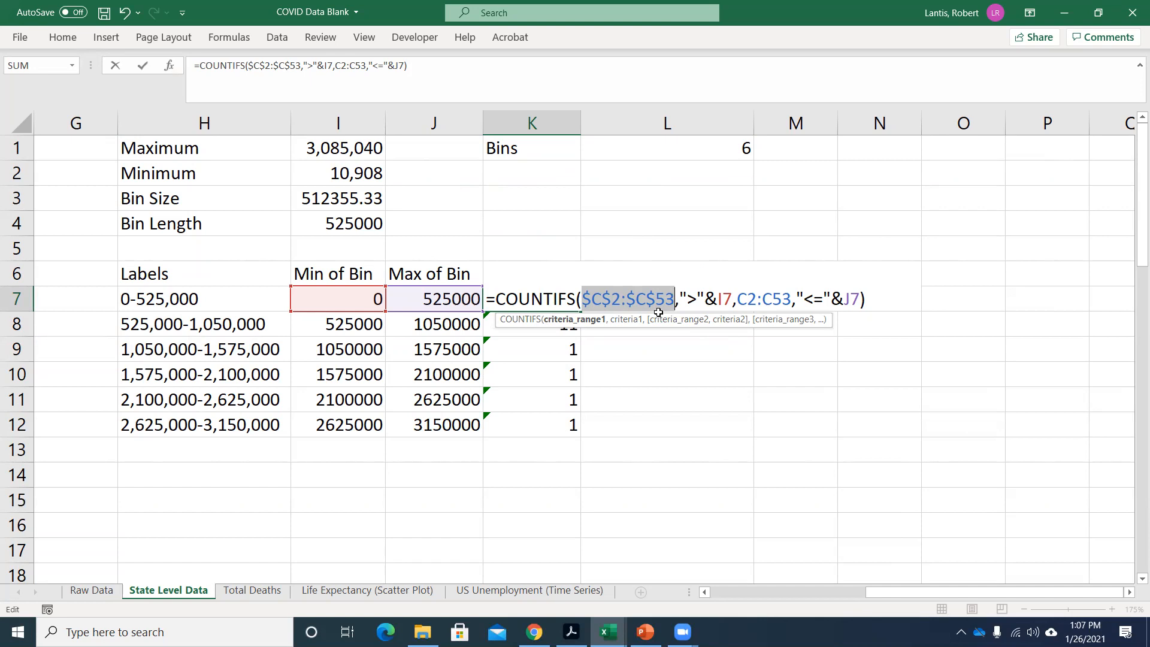
pyautogui.moveTo(734, 300); pyautogui.dragTo(791, 298)
pyautogui.click(739, 299)
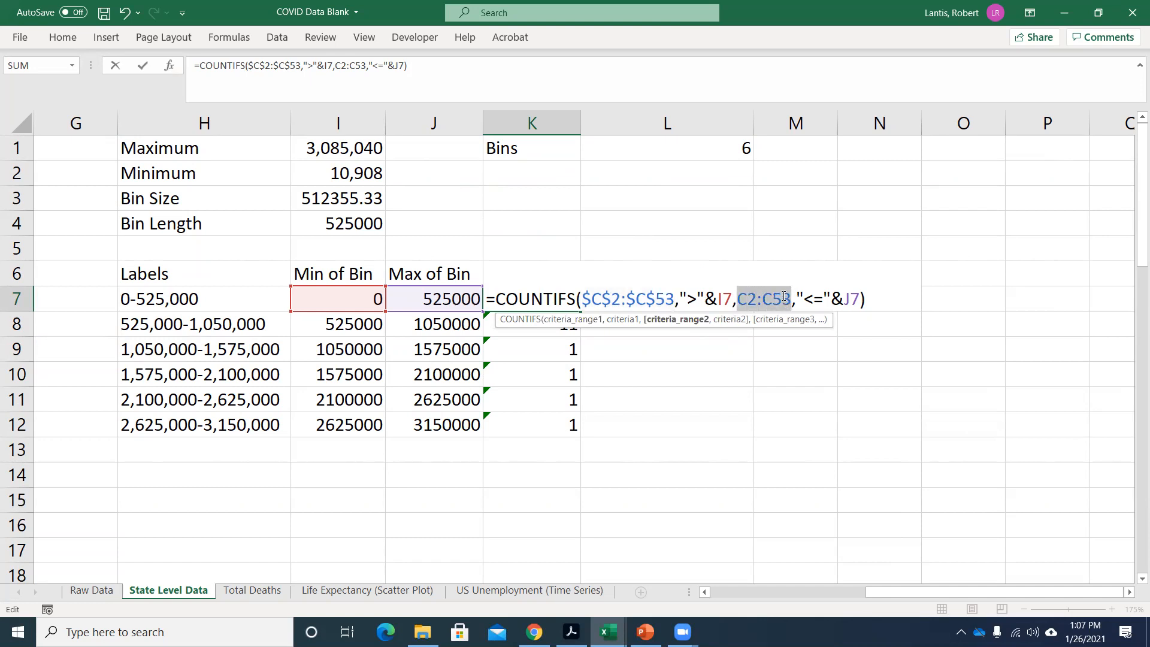
pyautogui.press('F4')
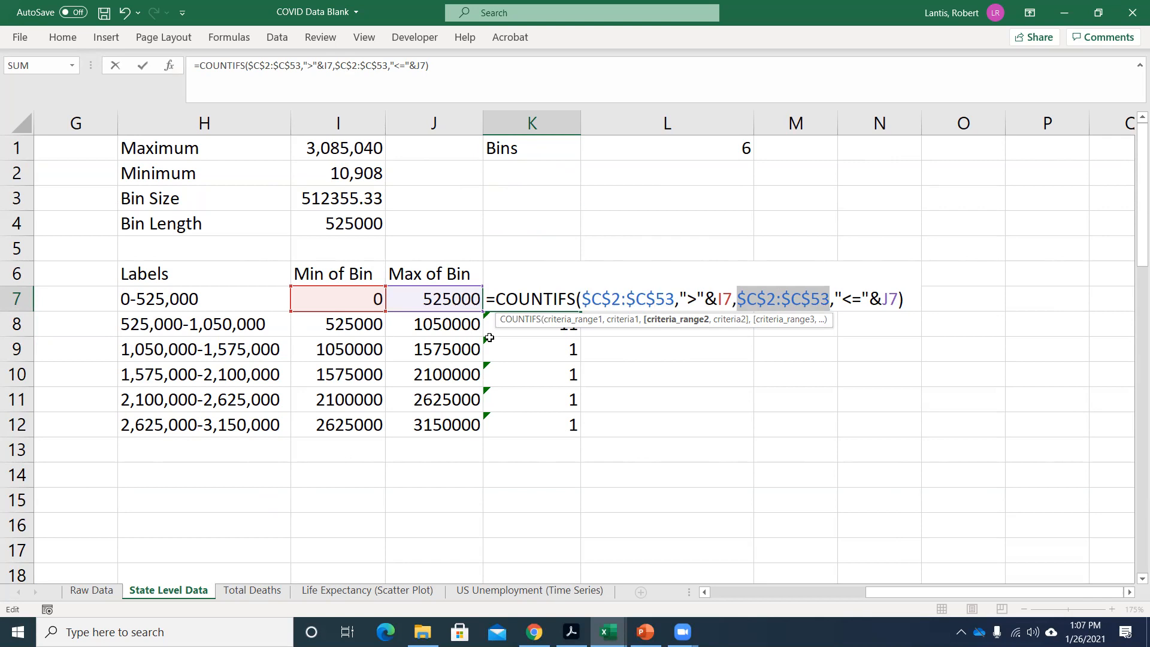
pyautogui.press('Return')
# Fill the K7 formula with its absolute ranges down through K12.
pyautogui.click(557, 299)
pyautogui.moveTo(580, 311); pyautogui.dragTo(566, 429)
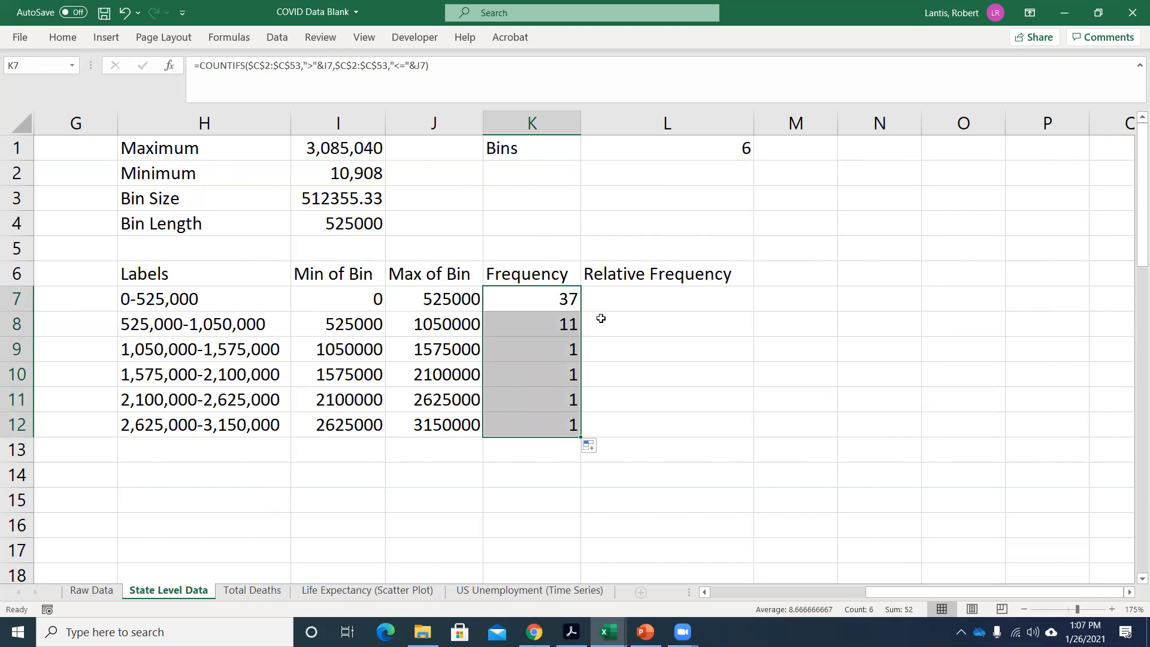
pyautogui.moveTo(989, 592); pyautogui.dragTo(832, 592)
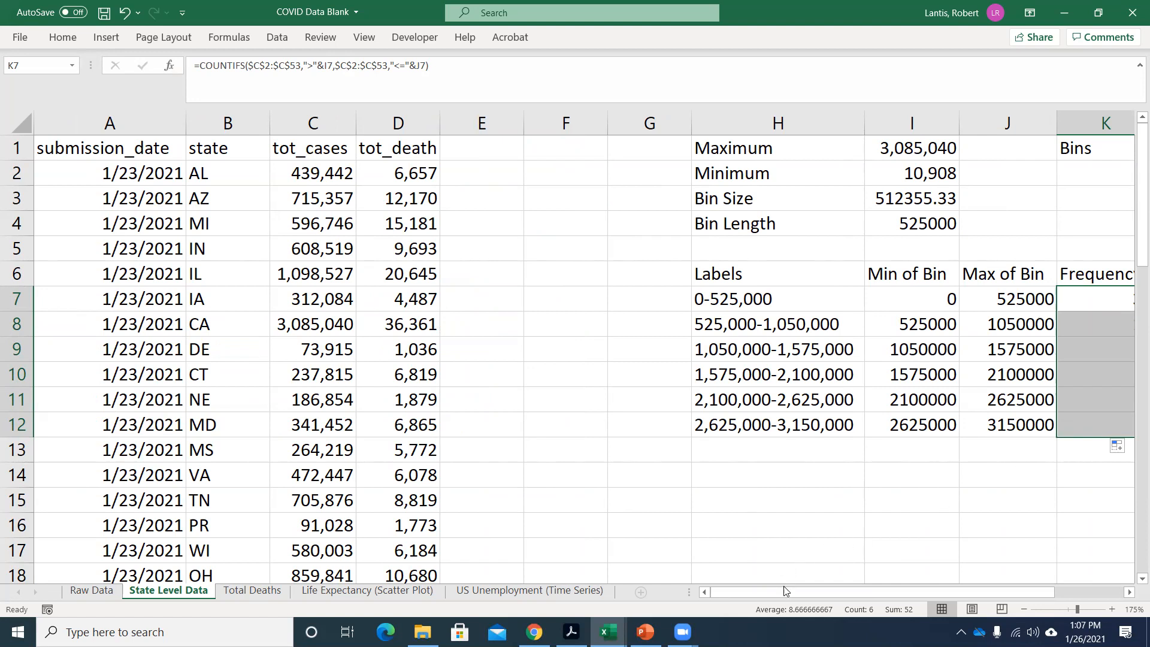
pyautogui.hscroll(3, 1007, 390)
pyautogui.click(971, 354)
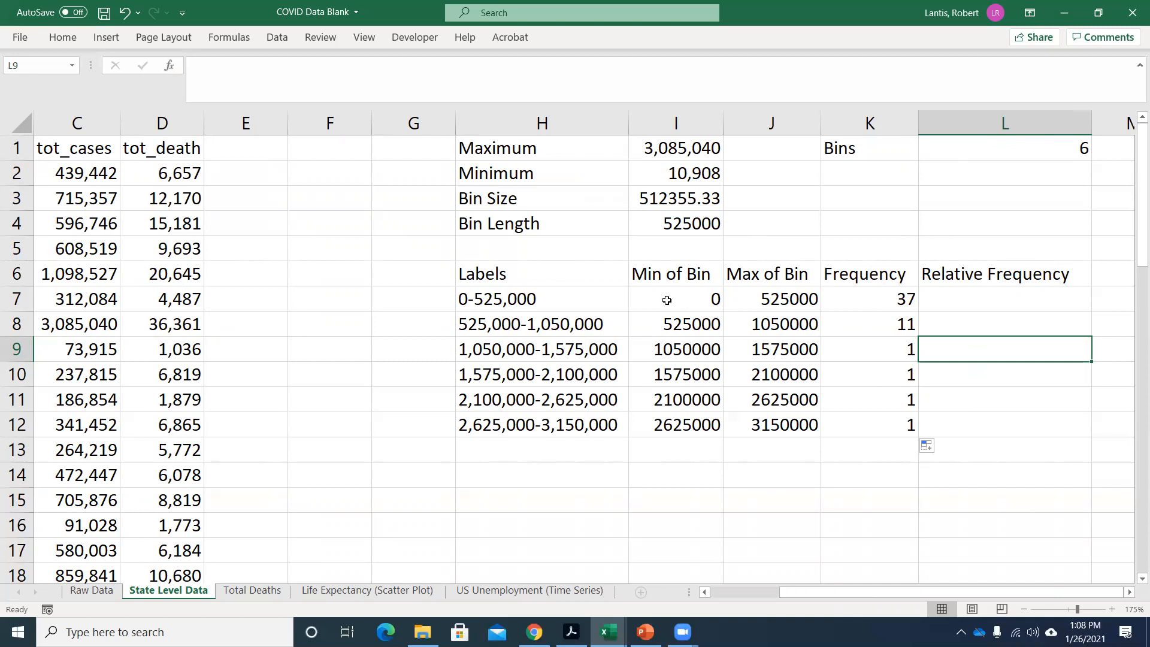
# Insert a 2-D clustered column chart from labels H7:H12 and frequencies K7:K12, and delete it again.
pyautogui.moveTo(536, 298); pyautogui.dragTo(538, 415)
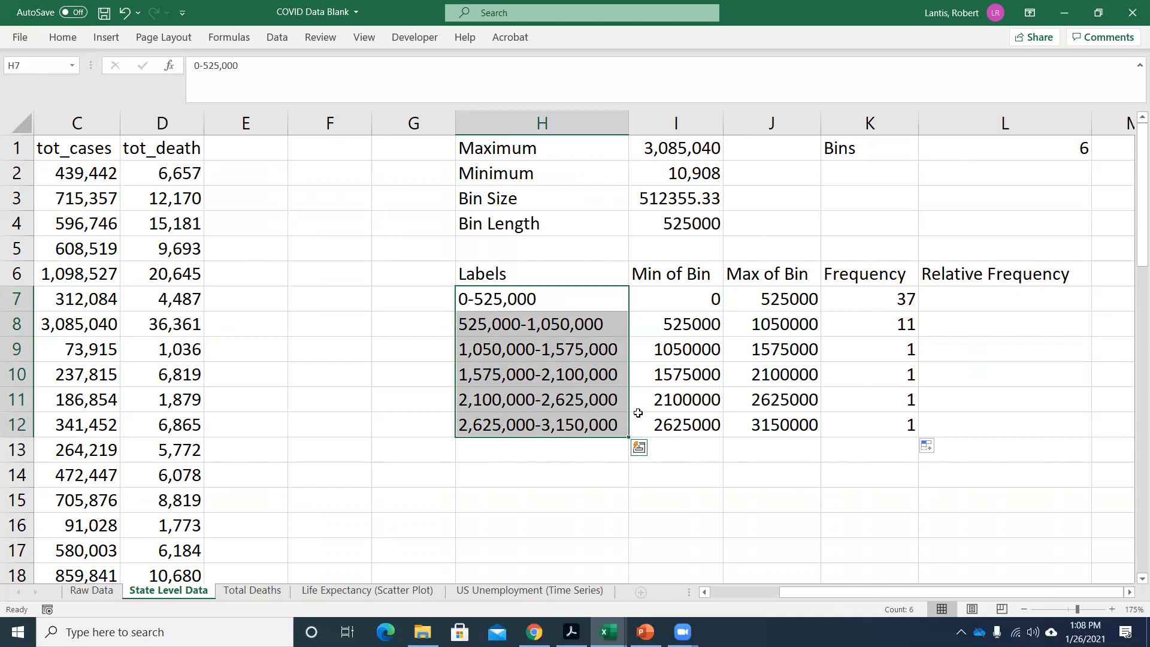
pyautogui.hotkey('ctrl', 'q')
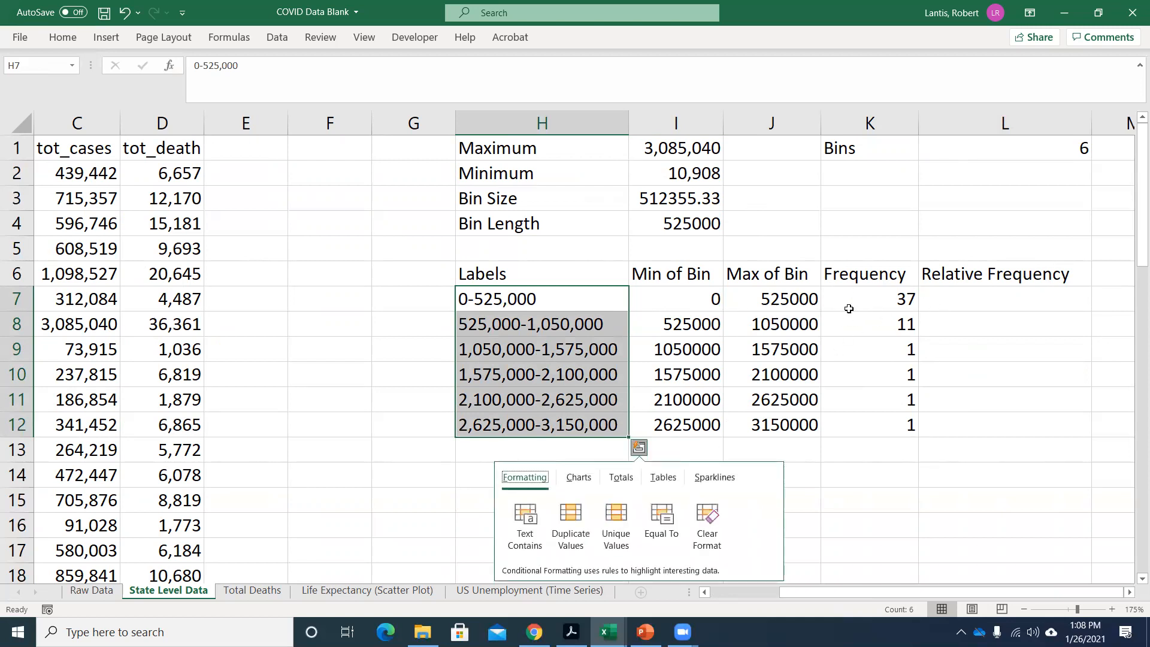
pyautogui.moveTo(575, 296); pyautogui.dragTo(896, 414)
pyautogui.click(677, 374)
pyautogui.moveTo(599, 298); pyautogui.dragTo(590, 415)
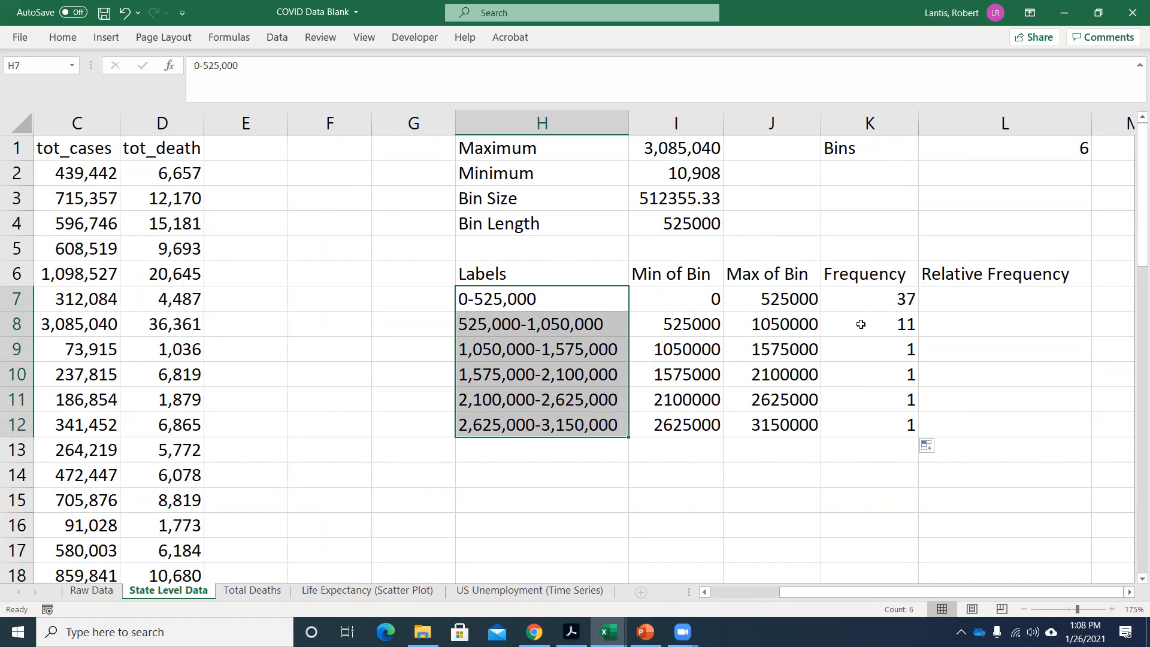
pyautogui.moveTo(857, 298); pyautogui.dragTo(855, 429)
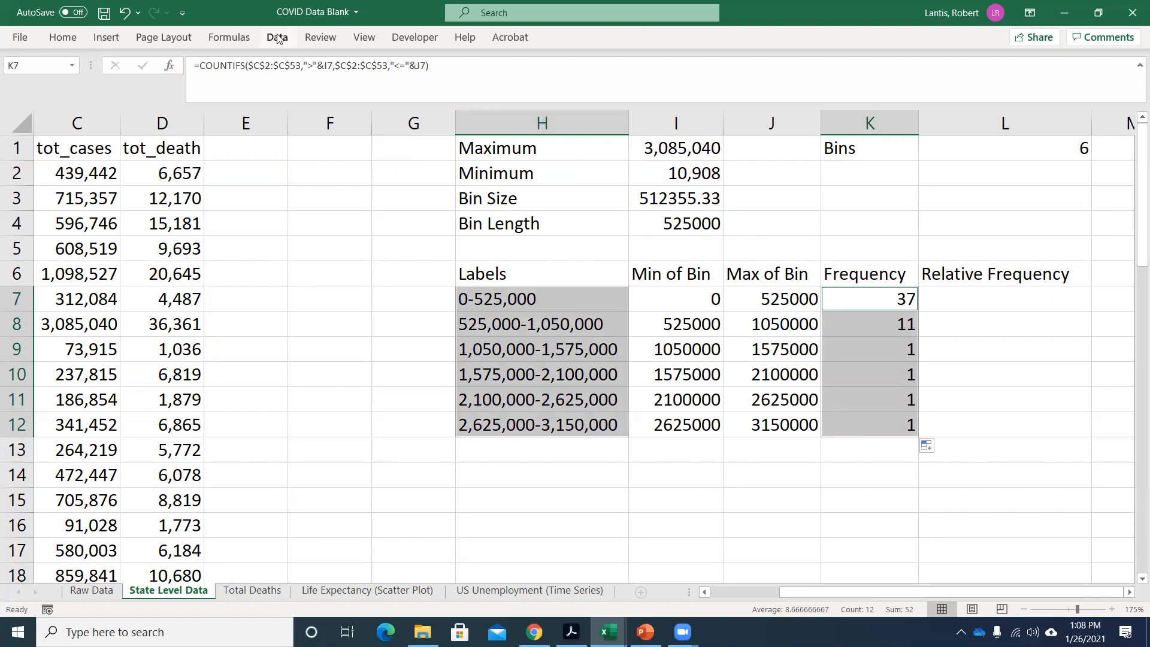
pyautogui.click(101, 39)
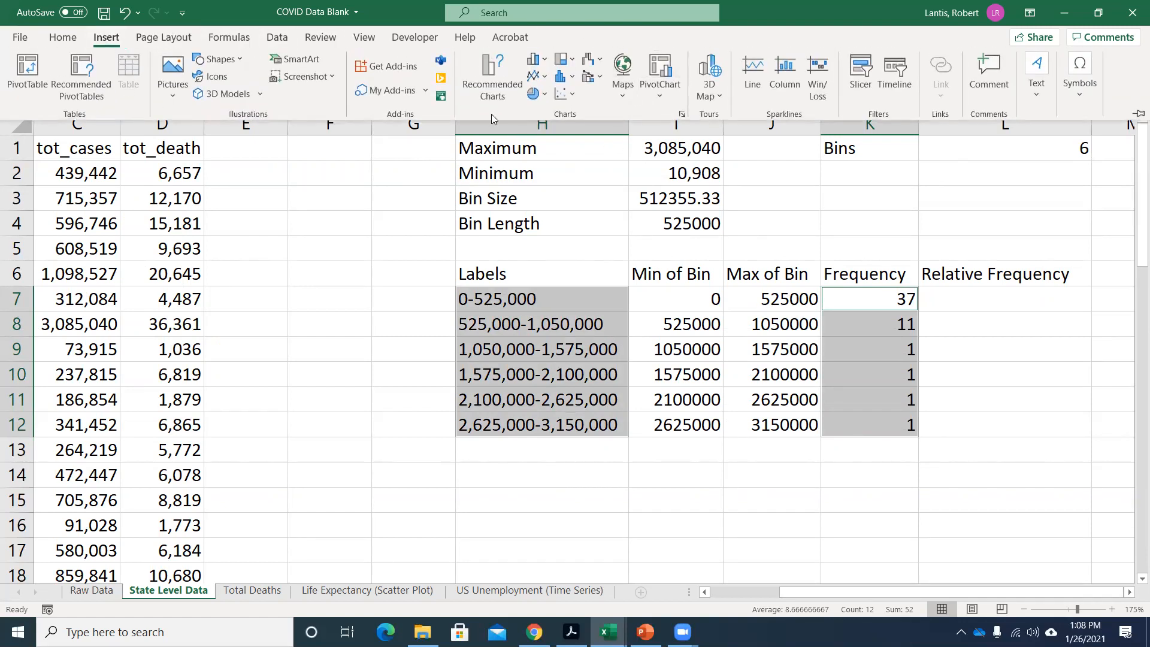
pyautogui.click(534, 58)
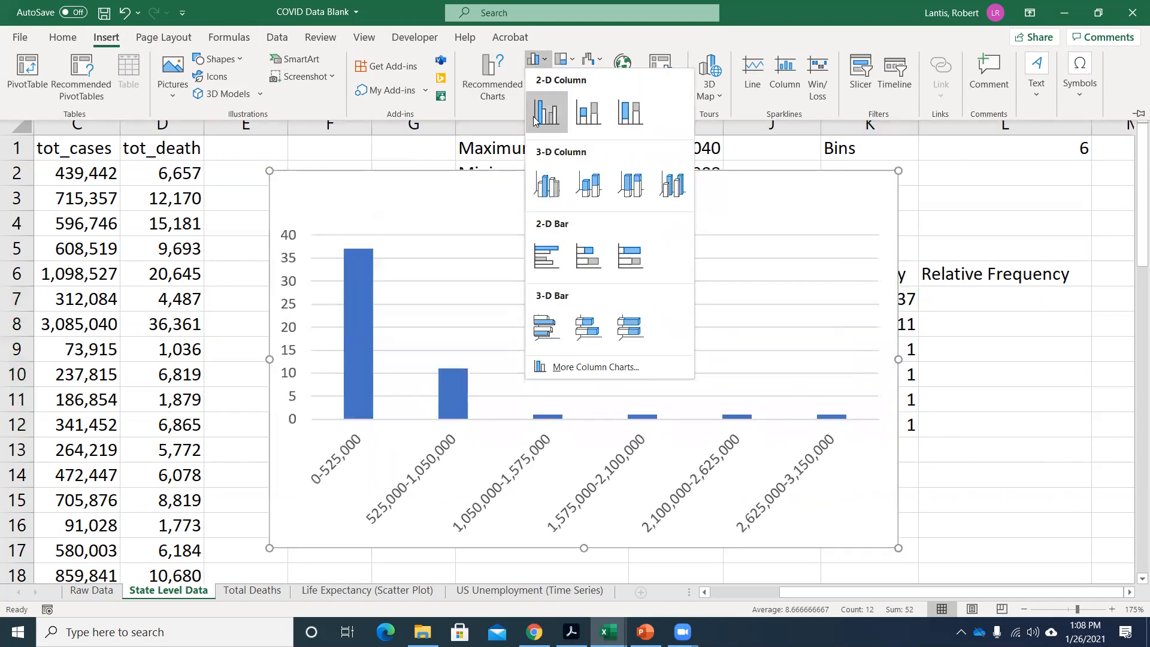
pyautogui.click(545, 117)
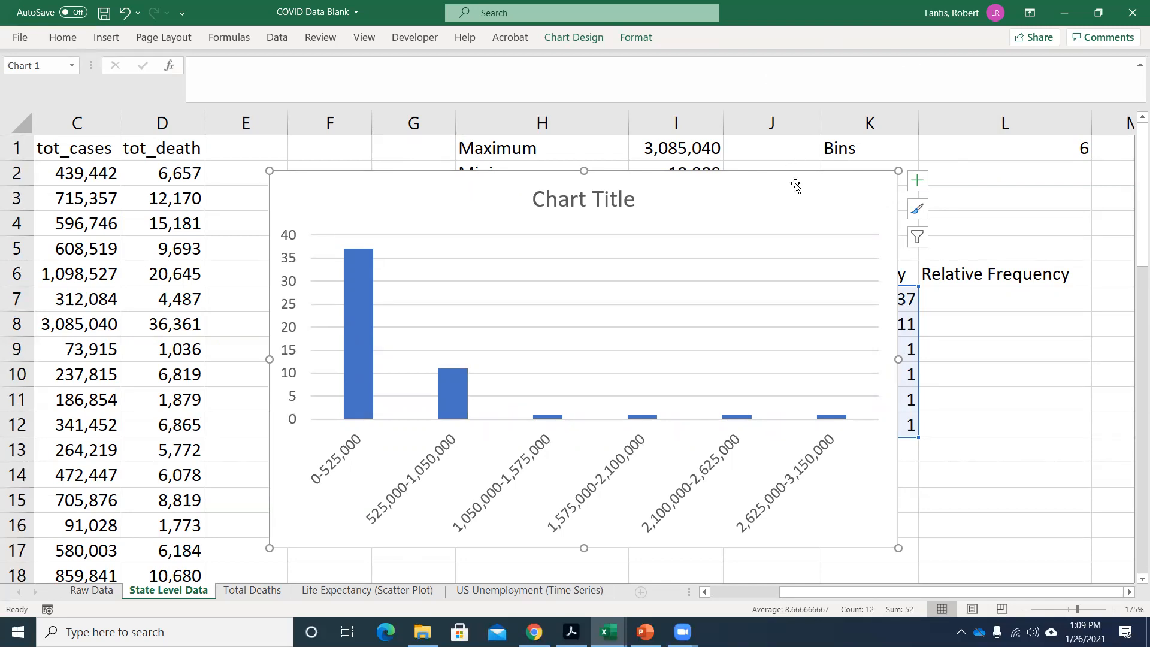
pyautogui.press('Delete')
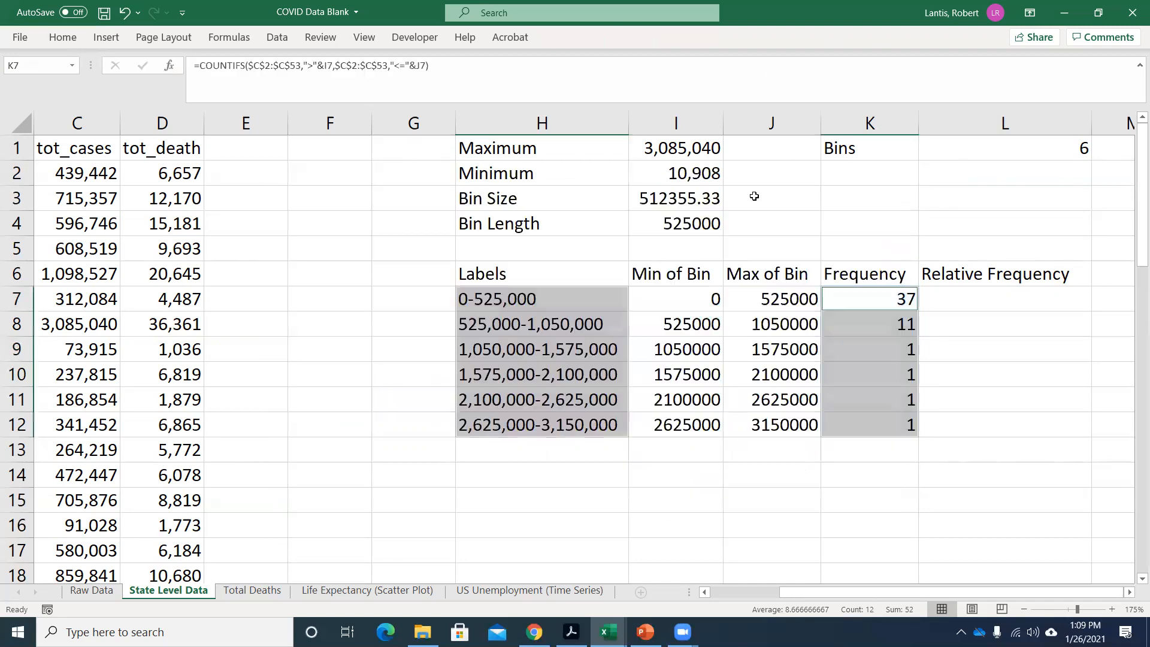
# Insert a 2-D pie chart of the same bin labels and frequencies, and delete it again.
pyautogui.click(109, 39)
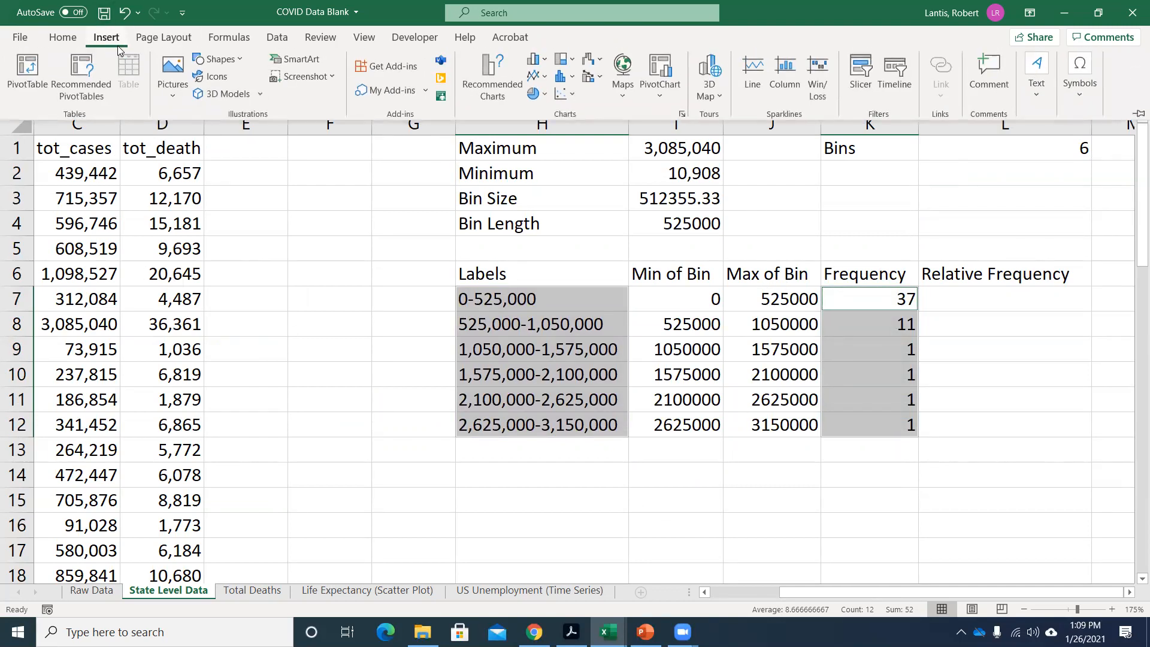
pyautogui.click(535, 95)
pyautogui.click(547, 148)
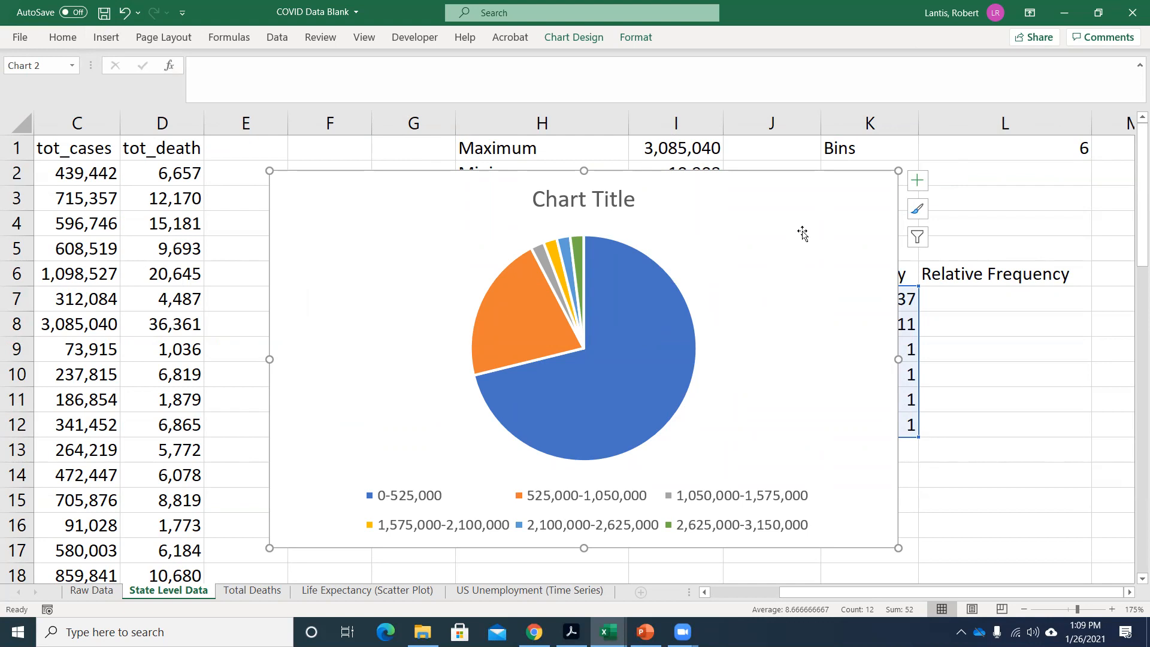
pyautogui.press('Delete')
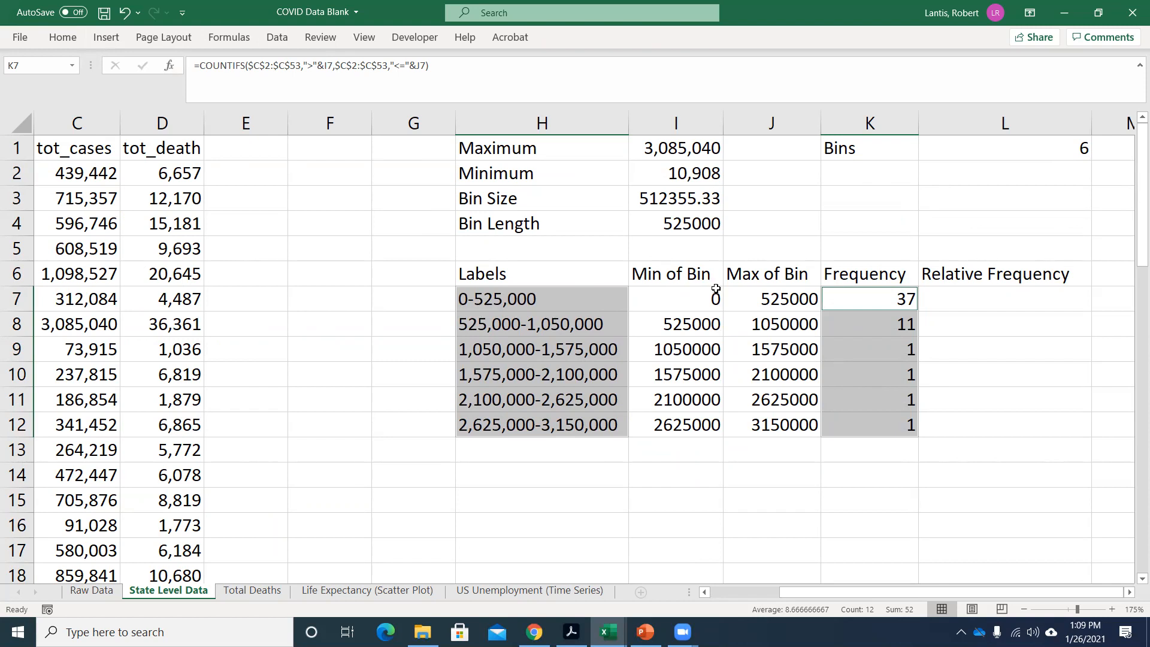
# Insert a 2-D clustered column chart from the frequencies in K7:K12 only.
pyautogui.click(925, 299)
pyautogui.moveTo(866, 296); pyautogui.dragTo(865, 413)
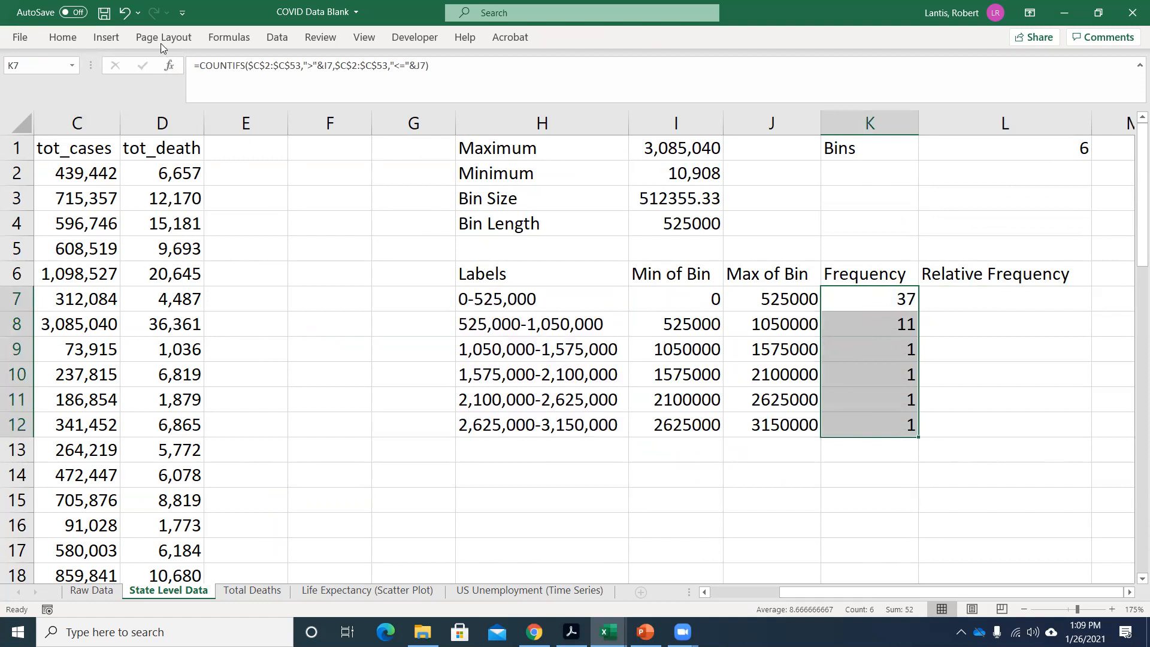
pyautogui.click(106, 37)
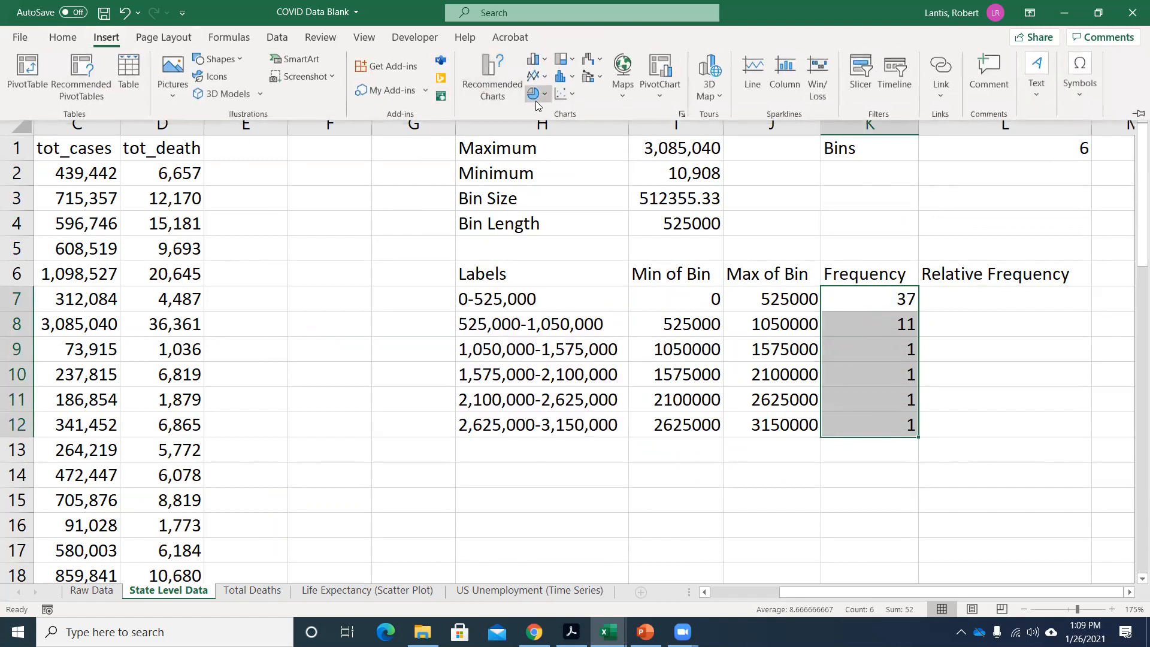
pyautogui.click(535, 60)
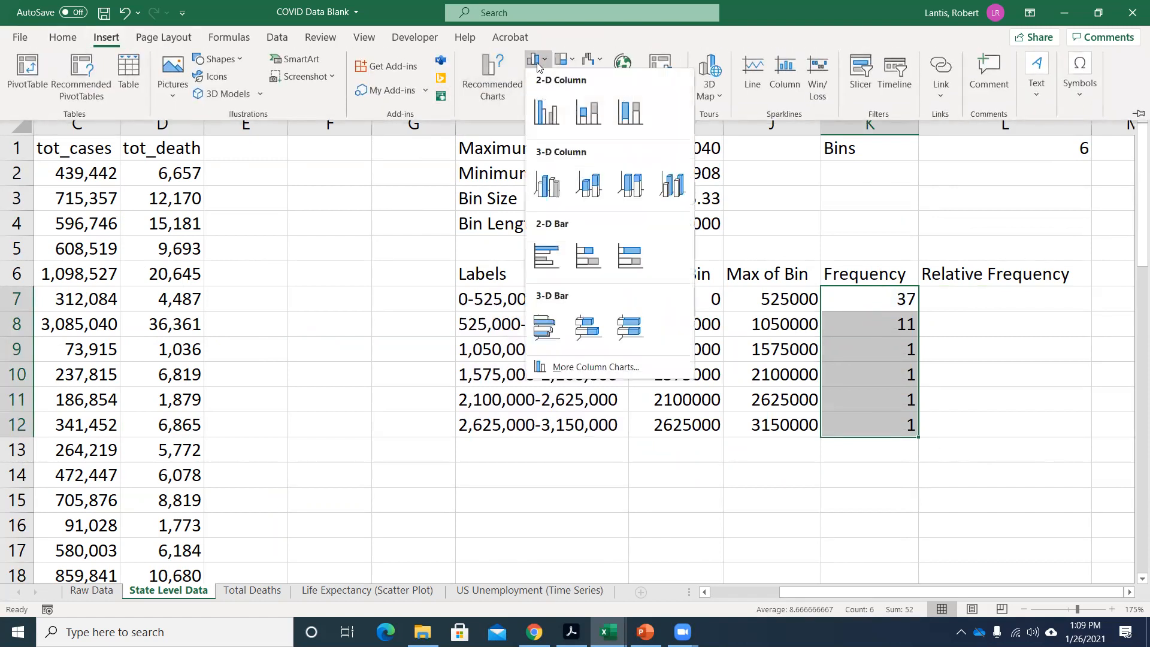
pyautogui.click(553, 112)
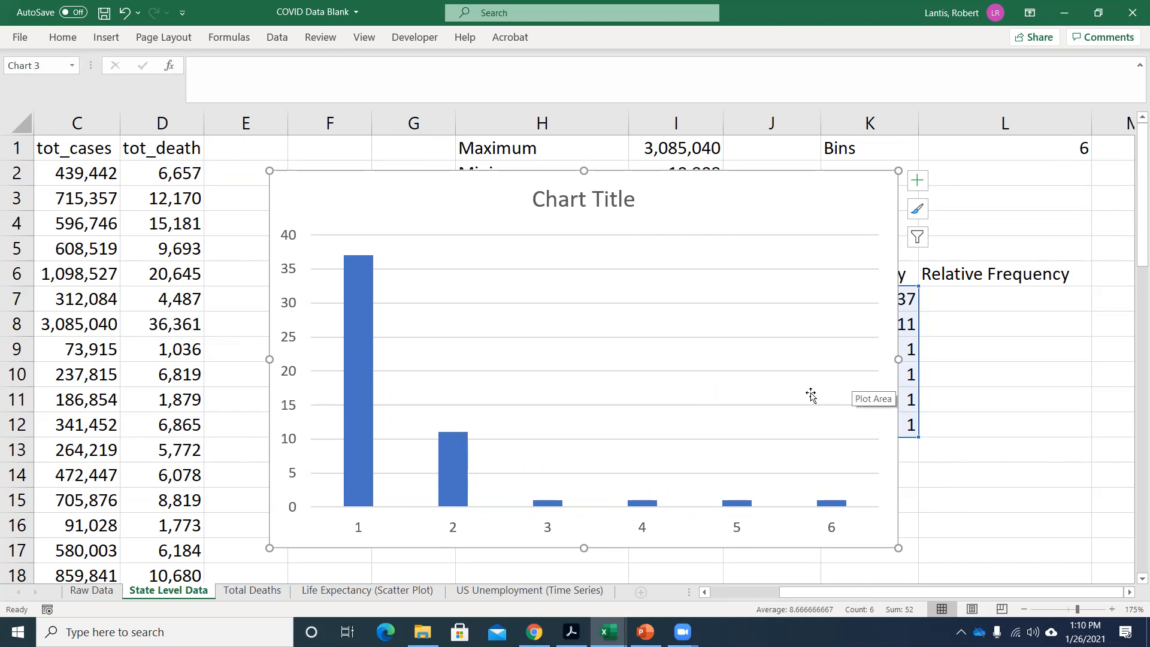
pyautogui.click(547, 531)
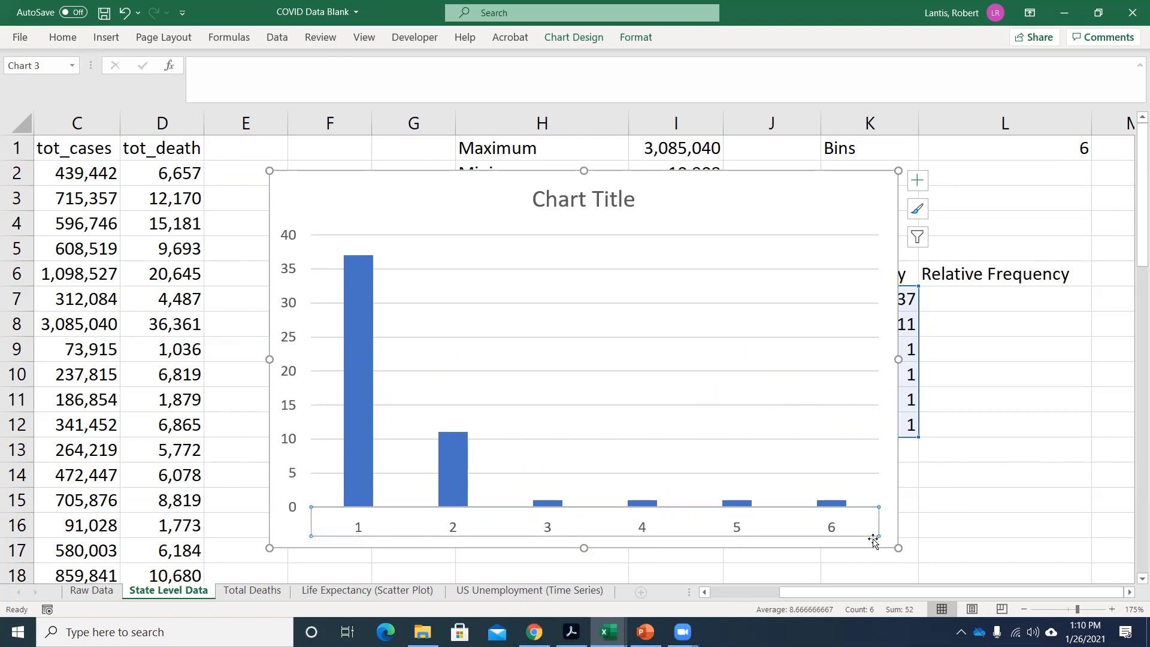
pyautogui.rightClick(670, 526)
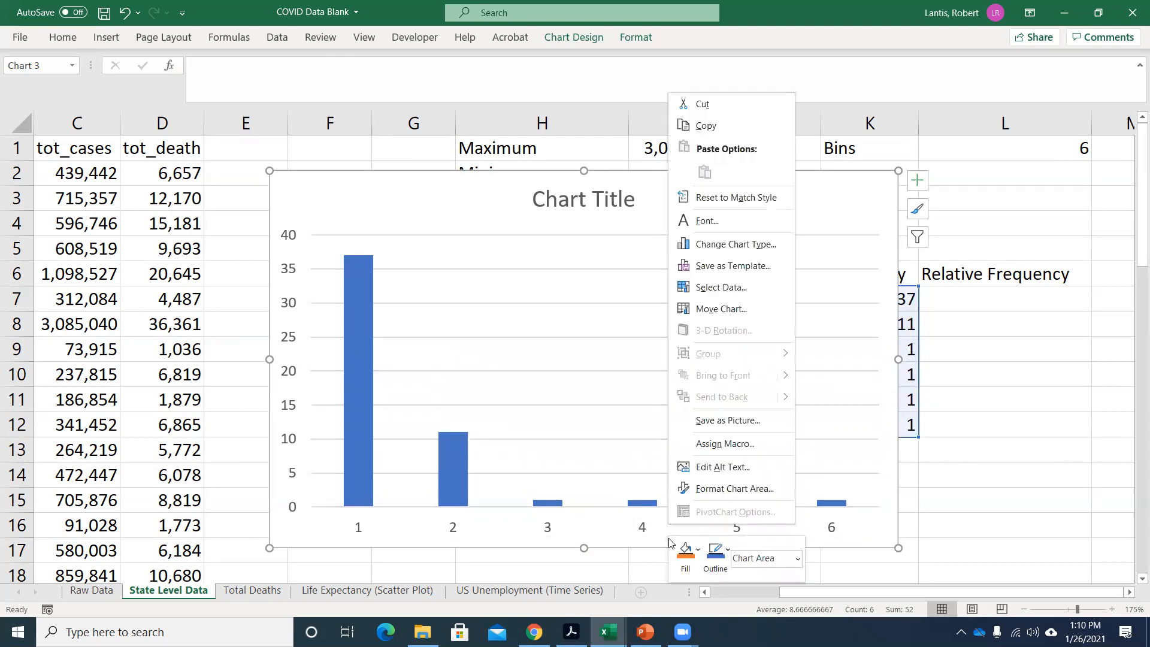
pyautogui.click(730, 290)
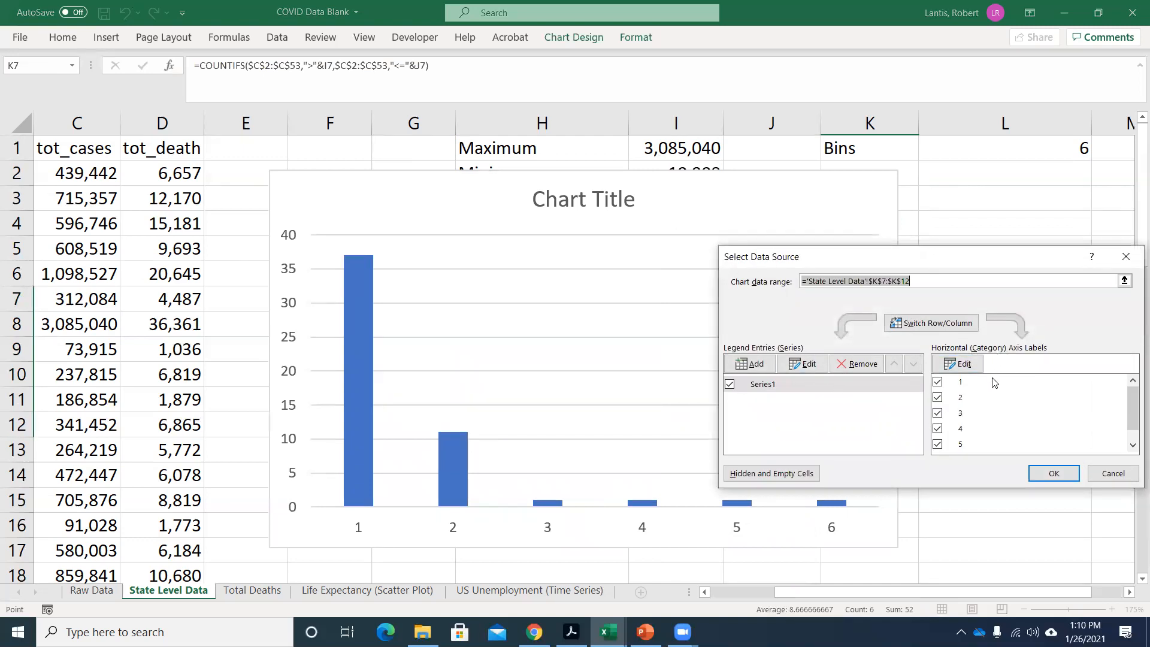
pyautogui.click(958, 365)
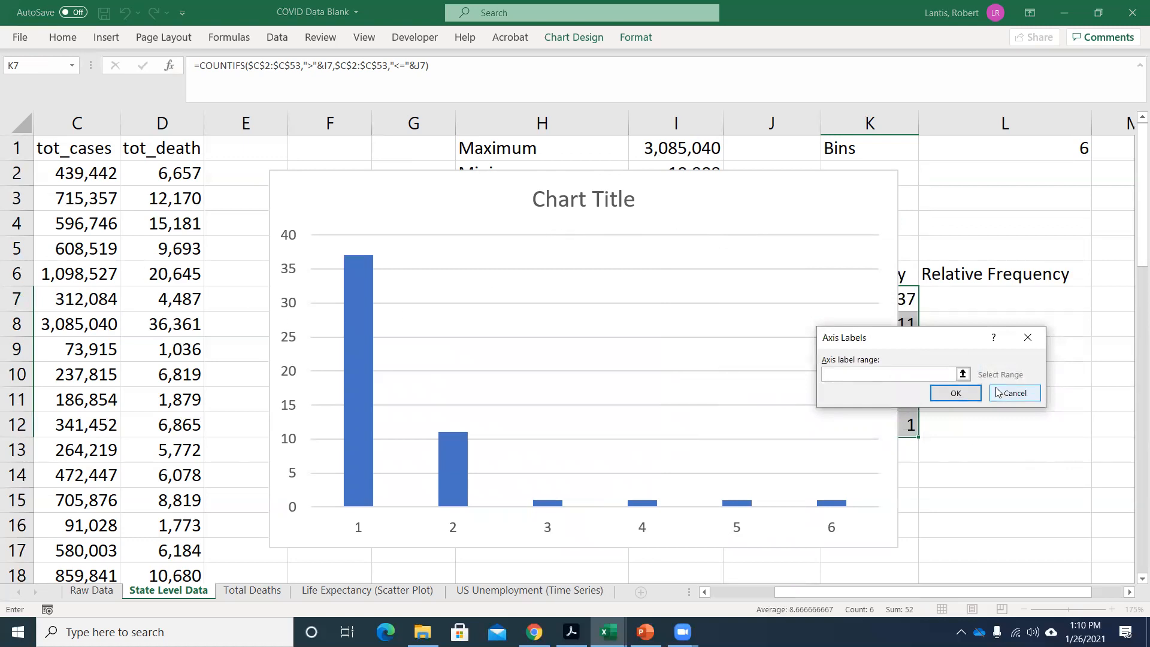
pyautogui.click(998, 393)
pyautogui.click(1126, 262)
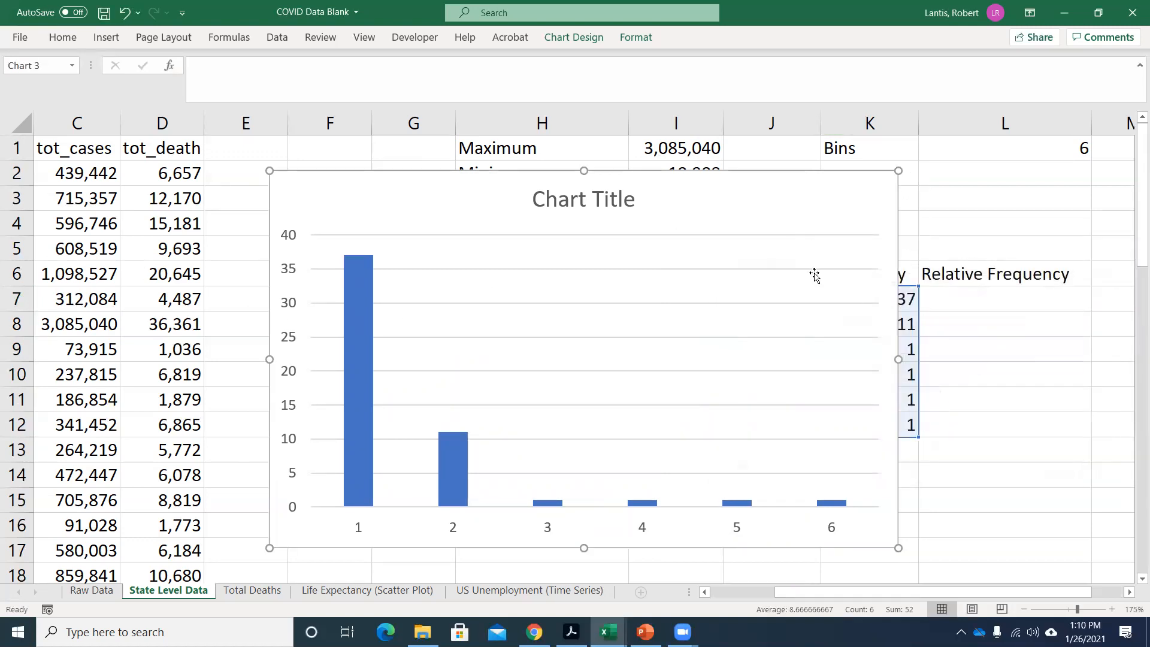
# Move the column chart below the frequency table so that it starts at about row 13.
pyautogui.scroll(-1, 815, 276)
pyautogui.moveTo(742, 159); pyautogui.dragTo(811, 432)
pyautogui.scroll(-1, 810, 410)
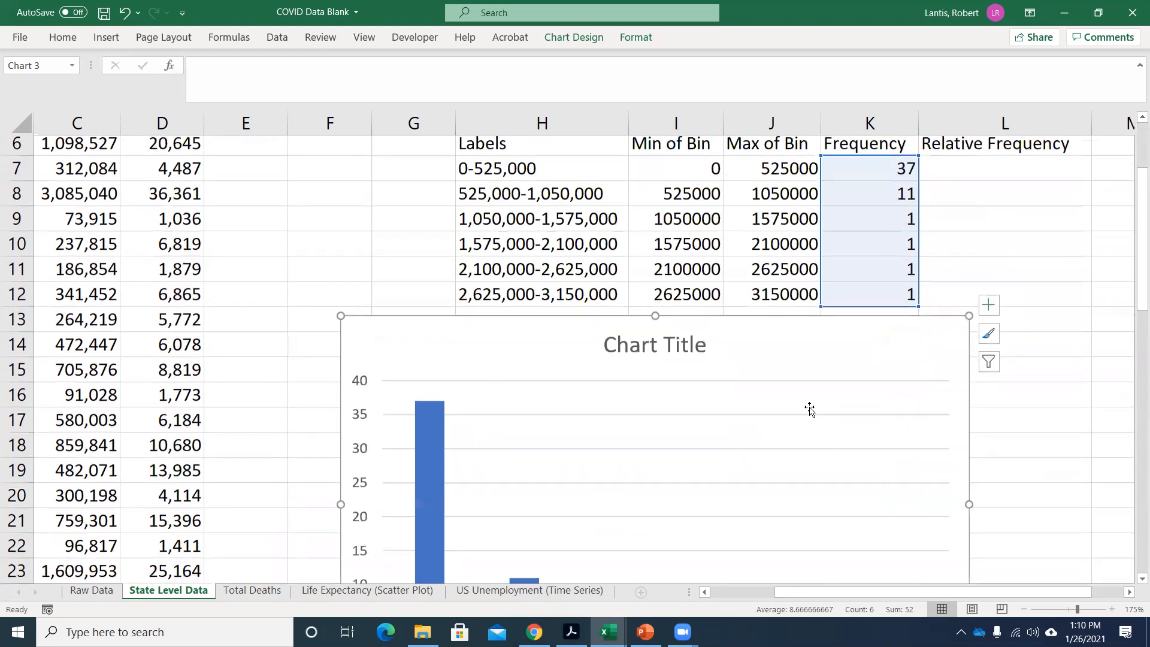
# Set the column chart's horizontal axis labels to the bin labels in H7:H12.
pyautogui.scroll(-1, 797, 411)
pyautogui.scroll(-1, 647, 502)
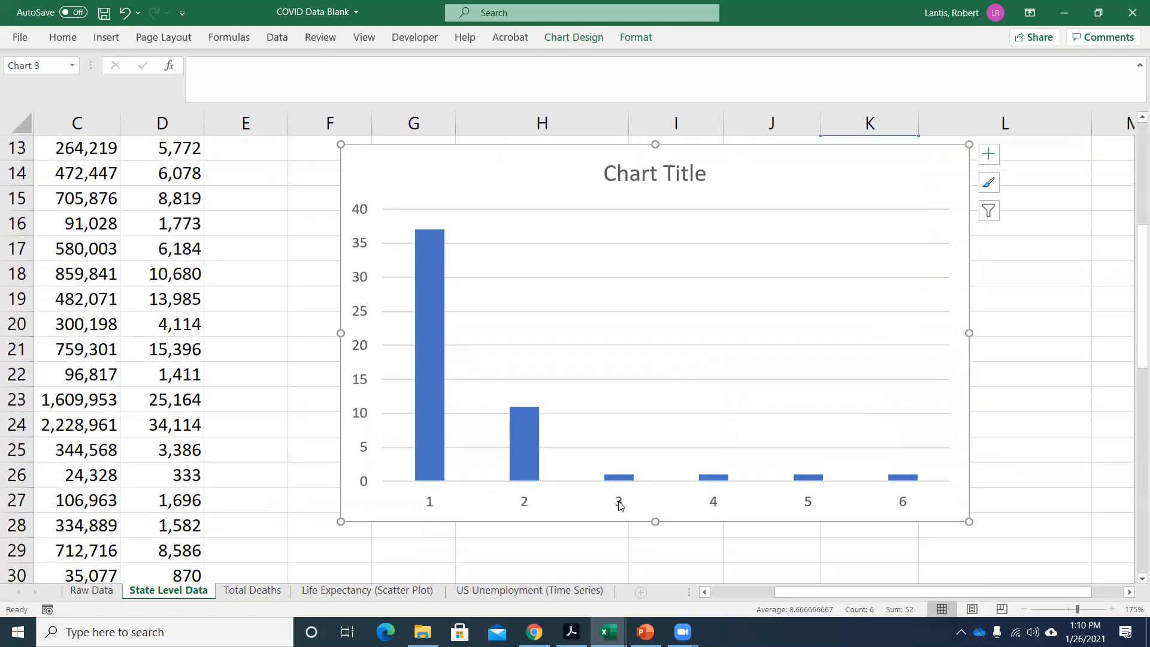
pyautogui.rightClick(620, 507)
pyautogui.click(671, 407)
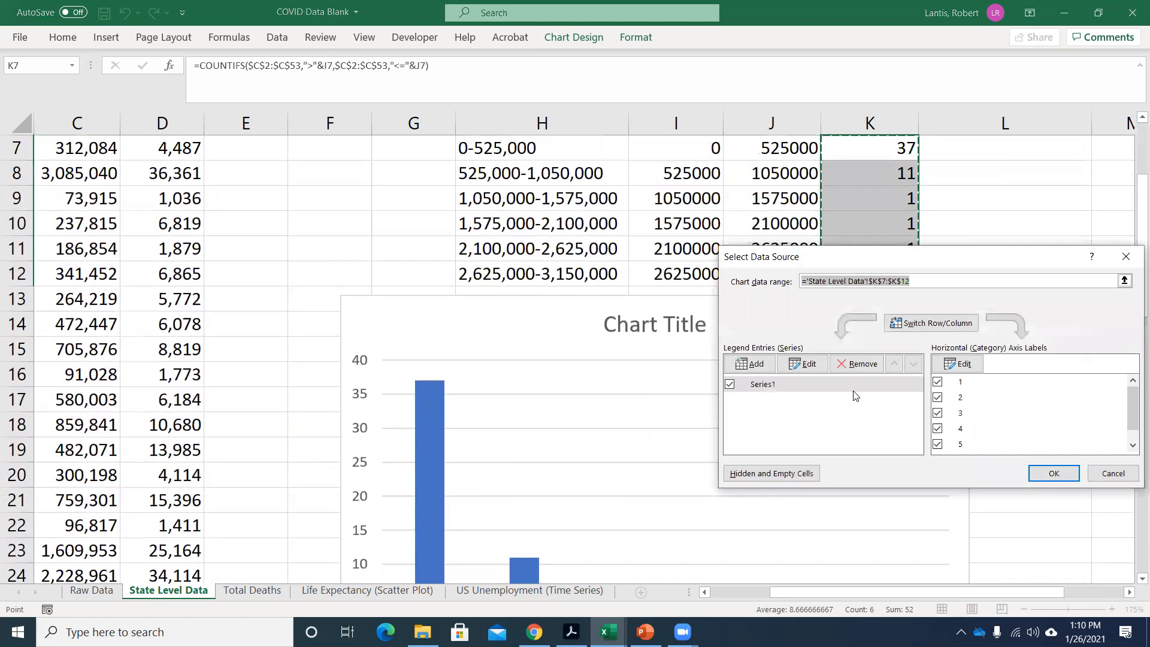
pyautogui.click(957, 363)
pyautogui.scroll(1, 701, 271)
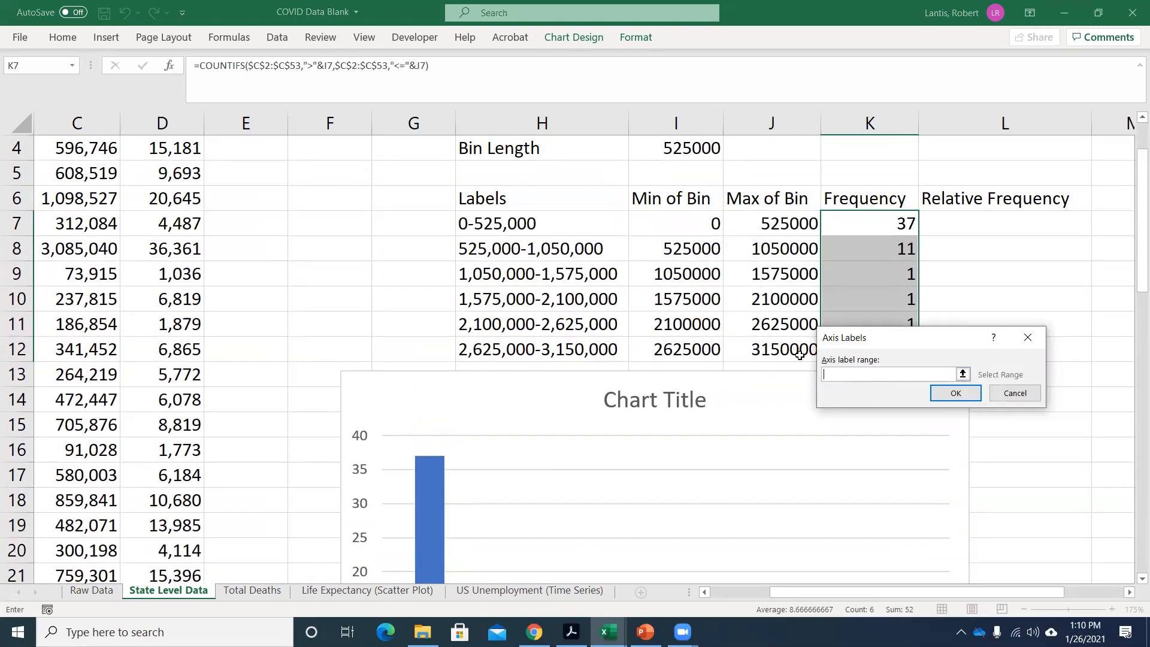
pyautogui.moveTo(516, 223); pyautogui.dragTo(517, 352)
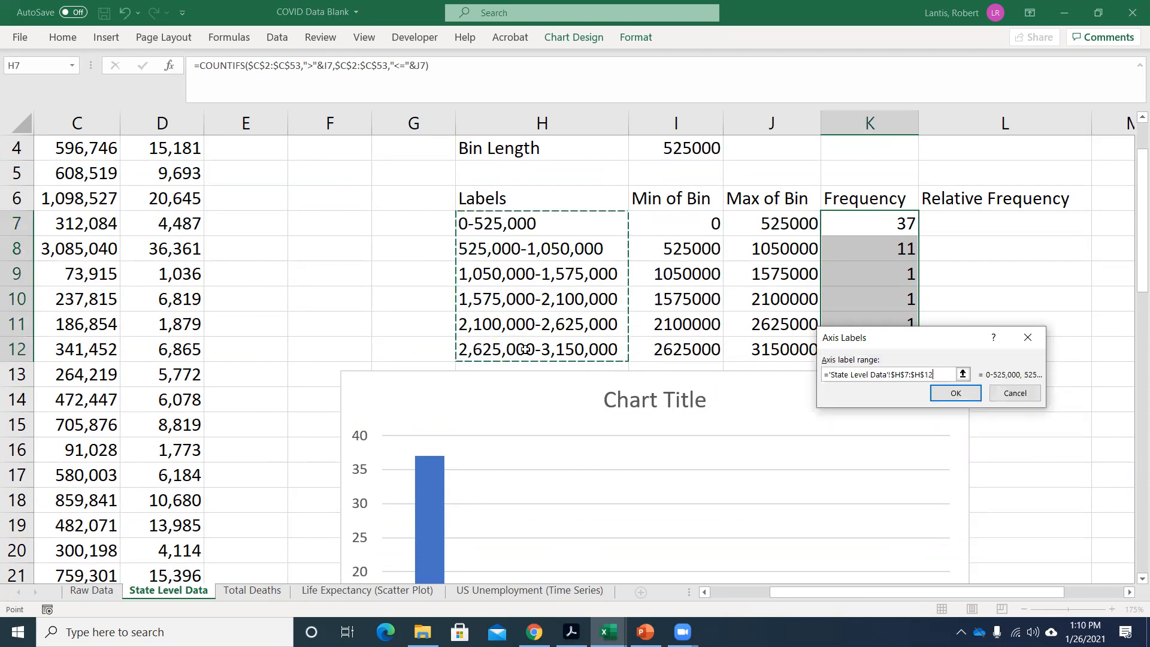
pyautogui.click(955, 394)
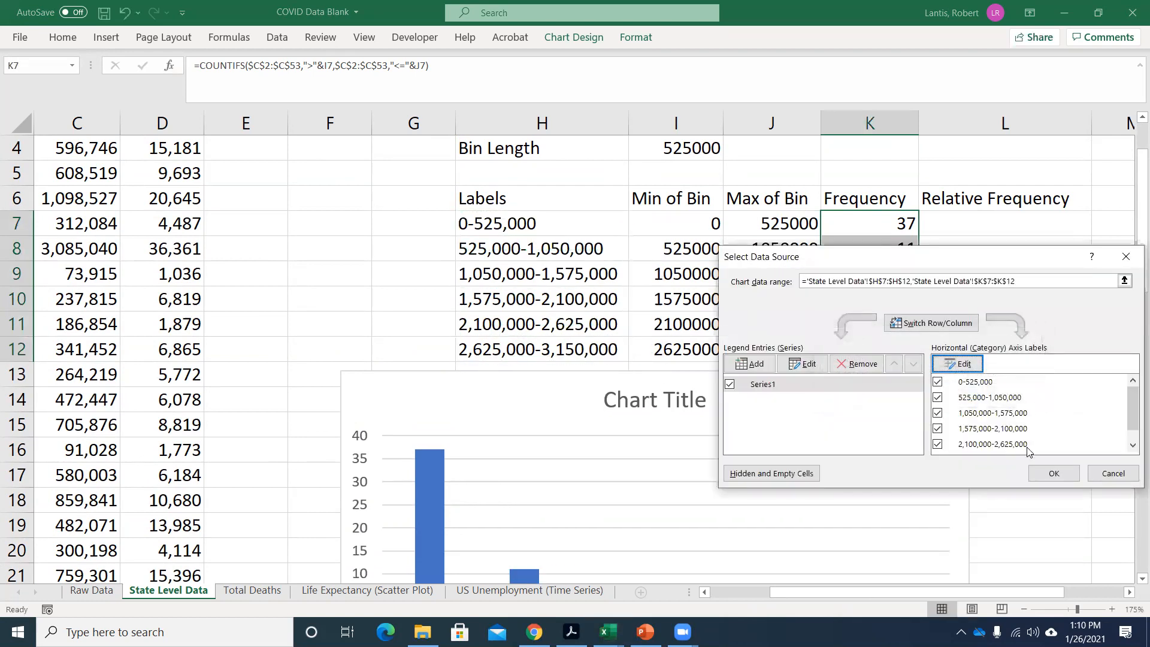
pyautogui.click(1054, 475)
pyautogui.scroll(-5, 663, 352)
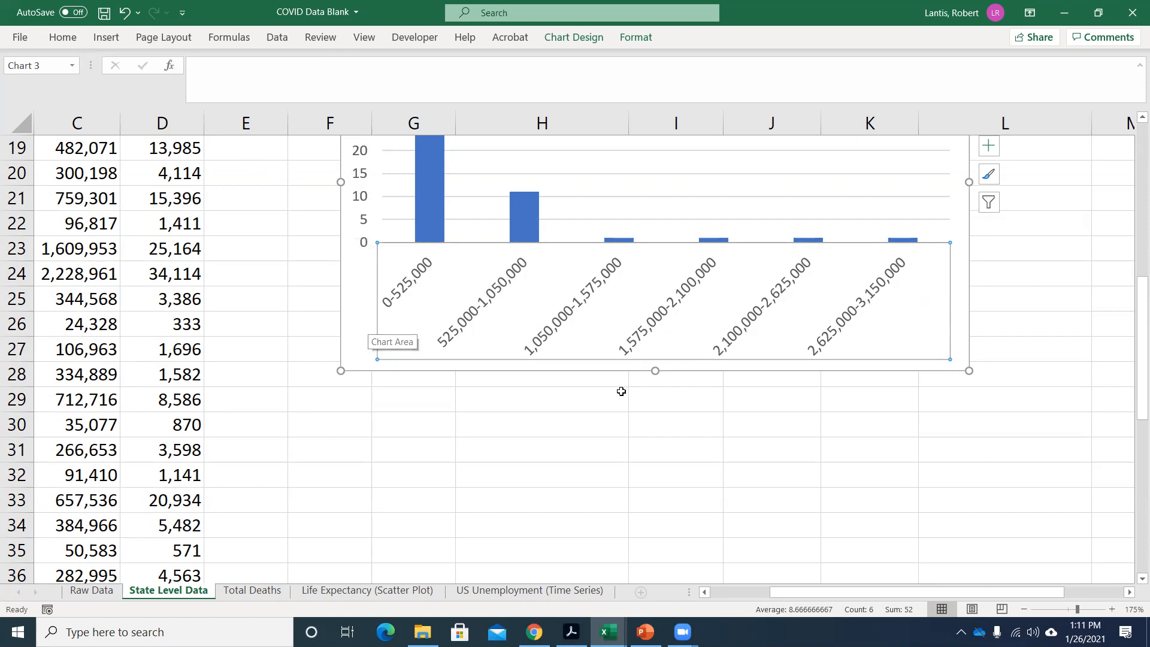
pyautogui.scroll(3, 638, 420)
pyautogui.scroll(-1, 789, 431)
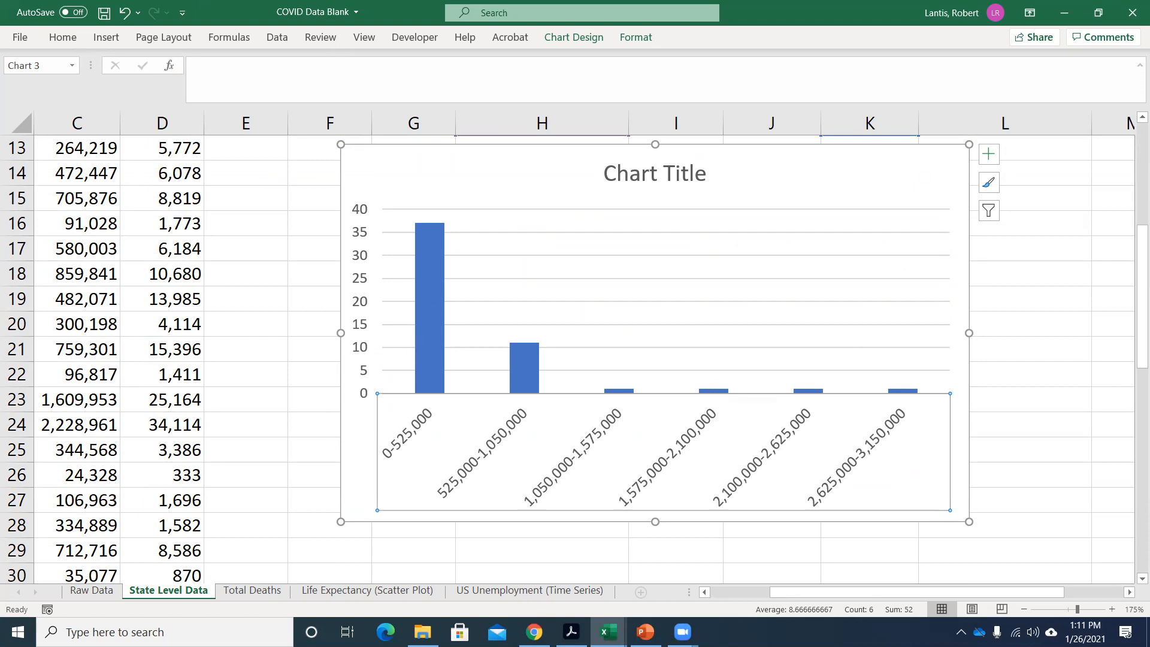
# Open the Excel Homework #1 Answers workbook from the Section 3 folder of Fall 2020 Courses and put the file browser away.
pyautogui.click(422, 633)
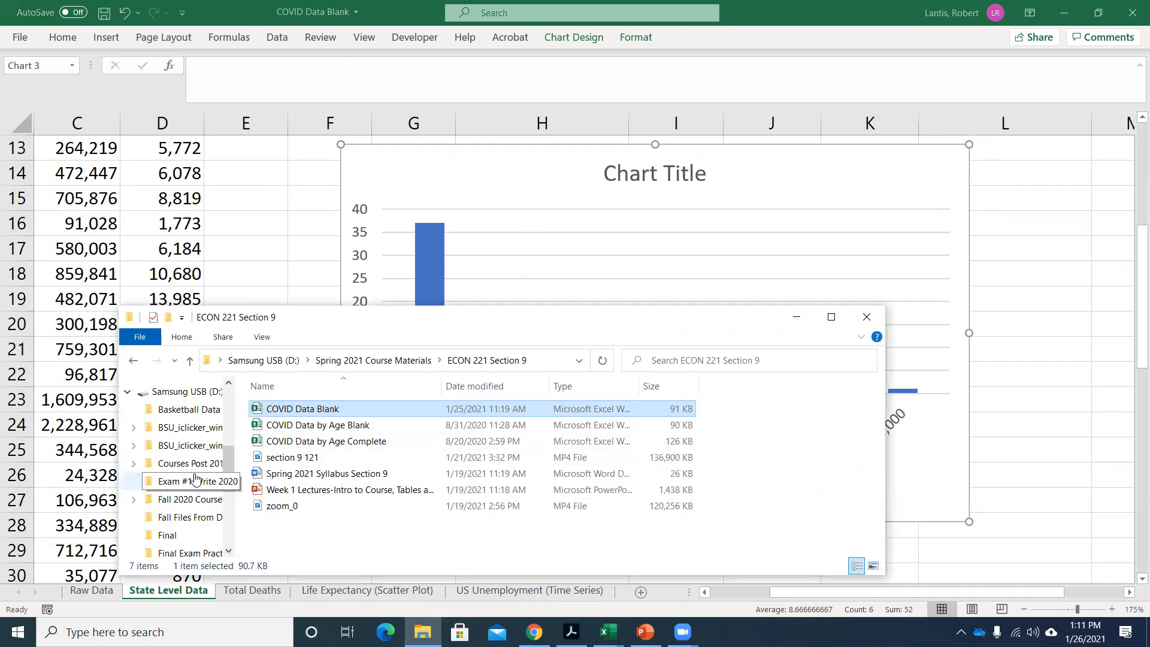
pyautogui.click(187, 499)
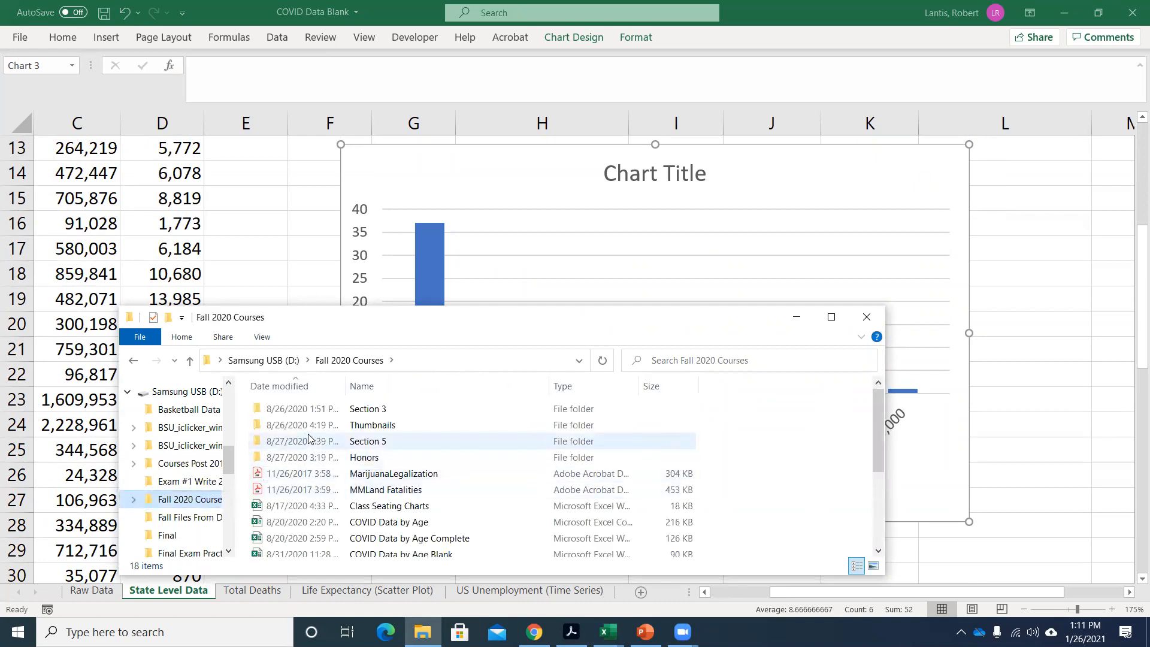
pyautogui.doubleClick(309, 409)
pyautogui.scroll(-4, 321, 468)
pyautogui.scroll(-1, 322, 468)
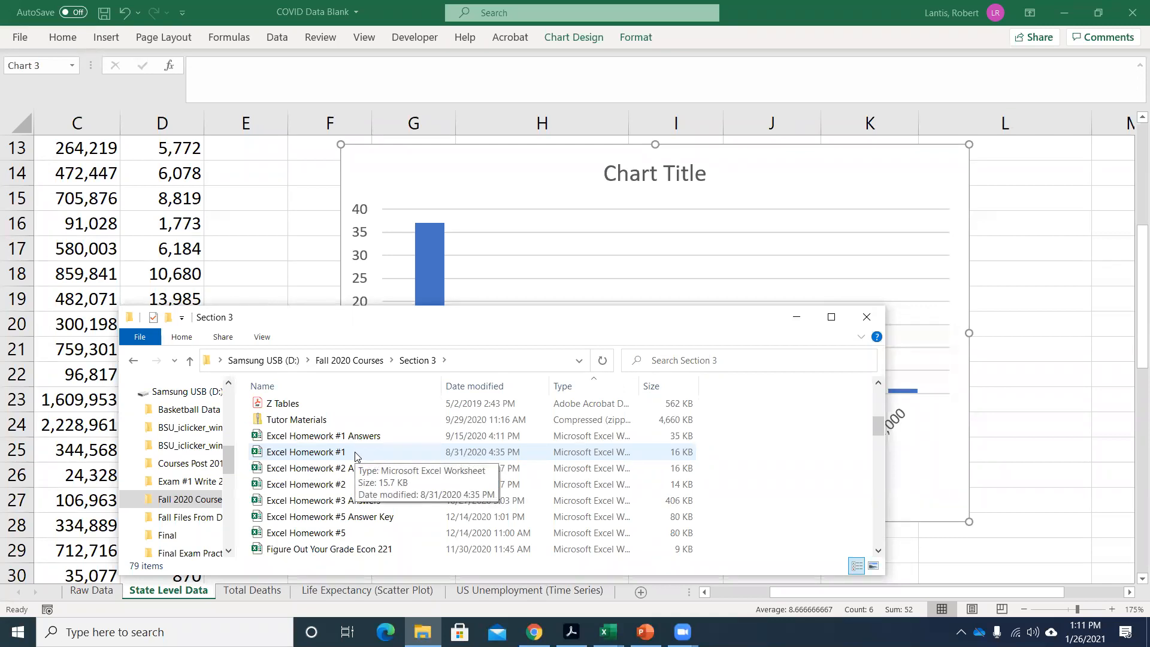
pyautogui.scroll(1, 355, 461)
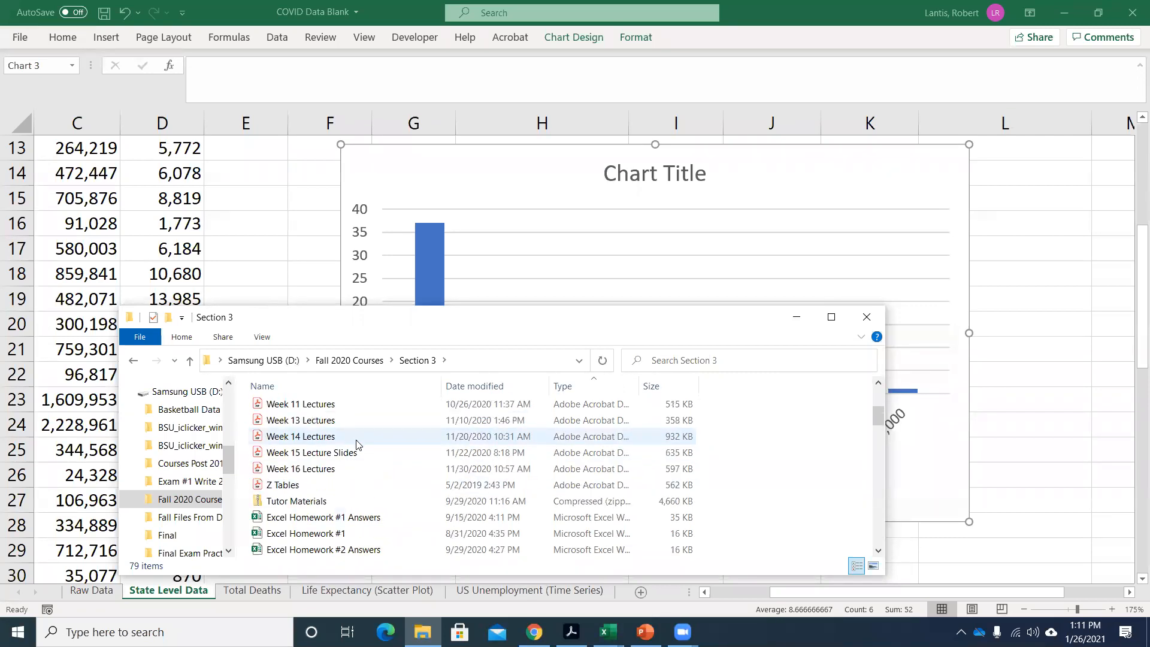
pyautogui.click(354, 483)
pyautogui.click(795, 318)
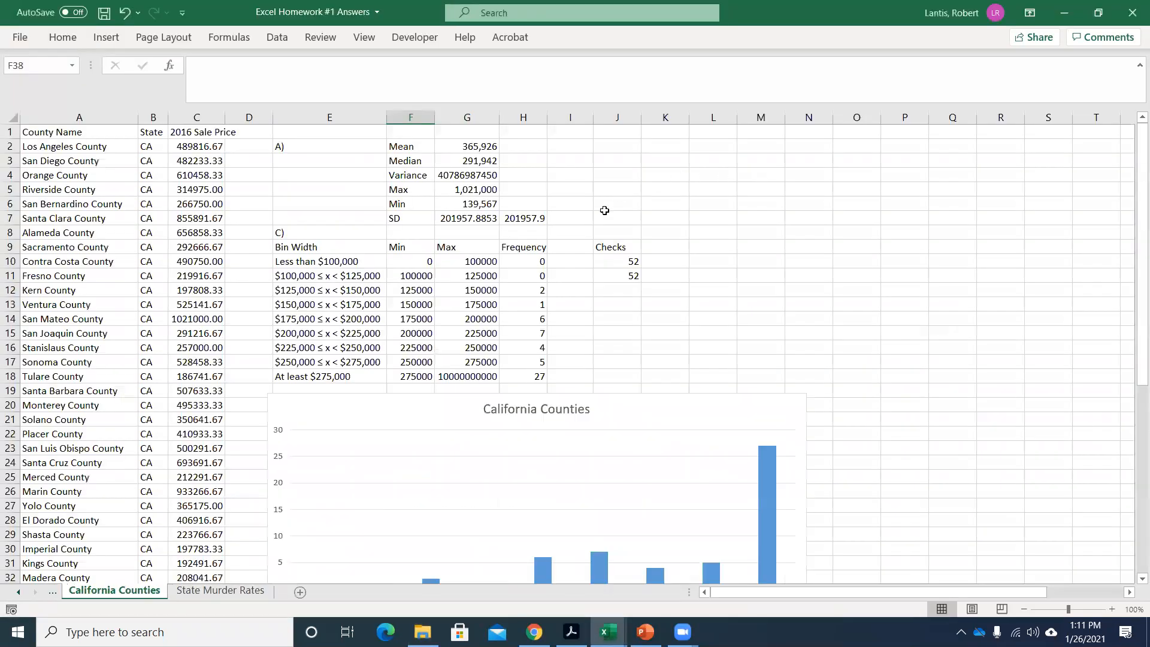
# Magnify the California Counties sheet to 200% and examine the bin labels along the chart's horizontal axis.
pyautogui.scroll(-3, 615, 238)
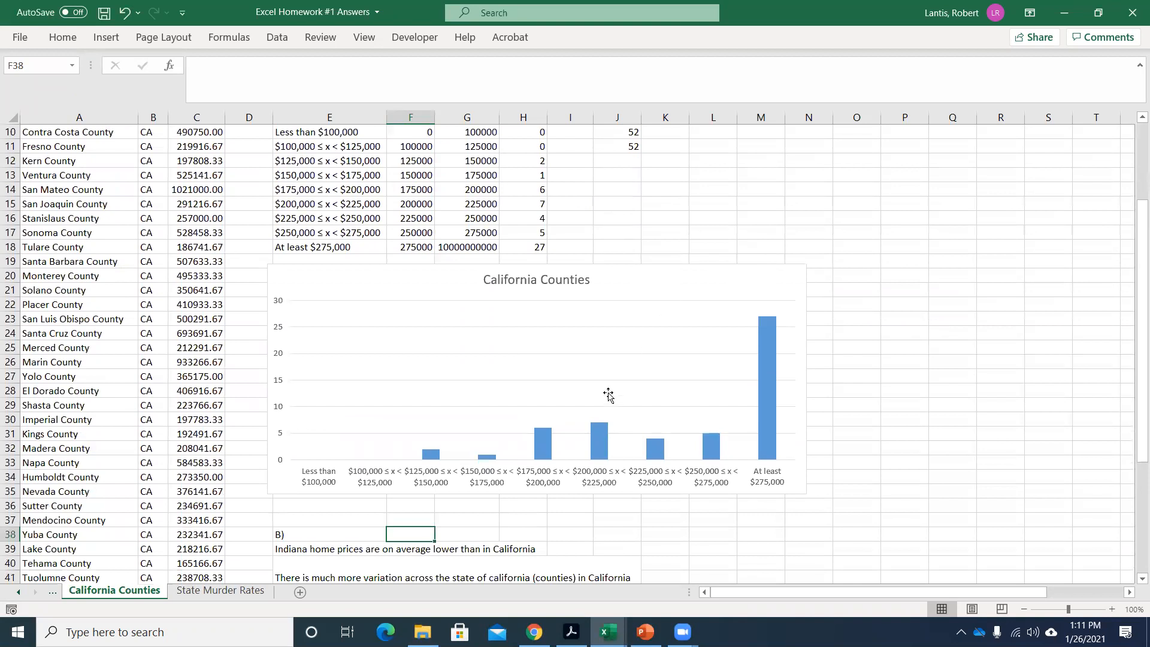
pyautogui.click(364, 37)
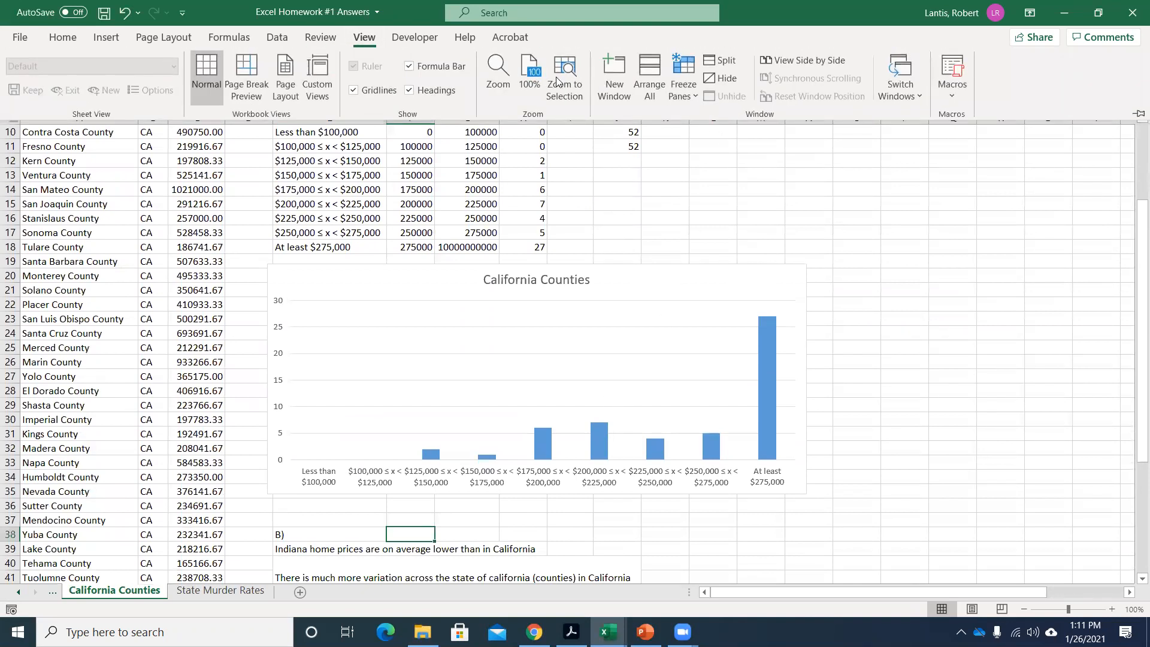
pyautogui.click(498, 78)
pyautogui.click(884, 300)
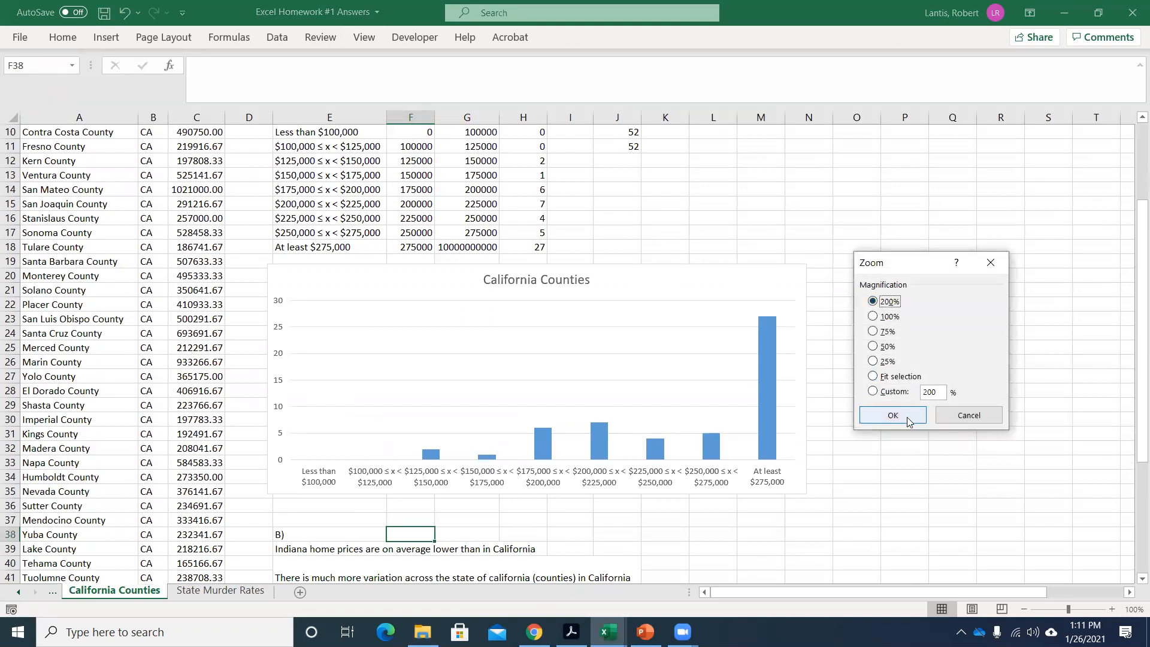
pyautogui.click(893, 415)
pyautogui.moveTo(794, 592); pyautogui.dragTo(840, 602)
pyautogui.scroll(1, 468, 455)
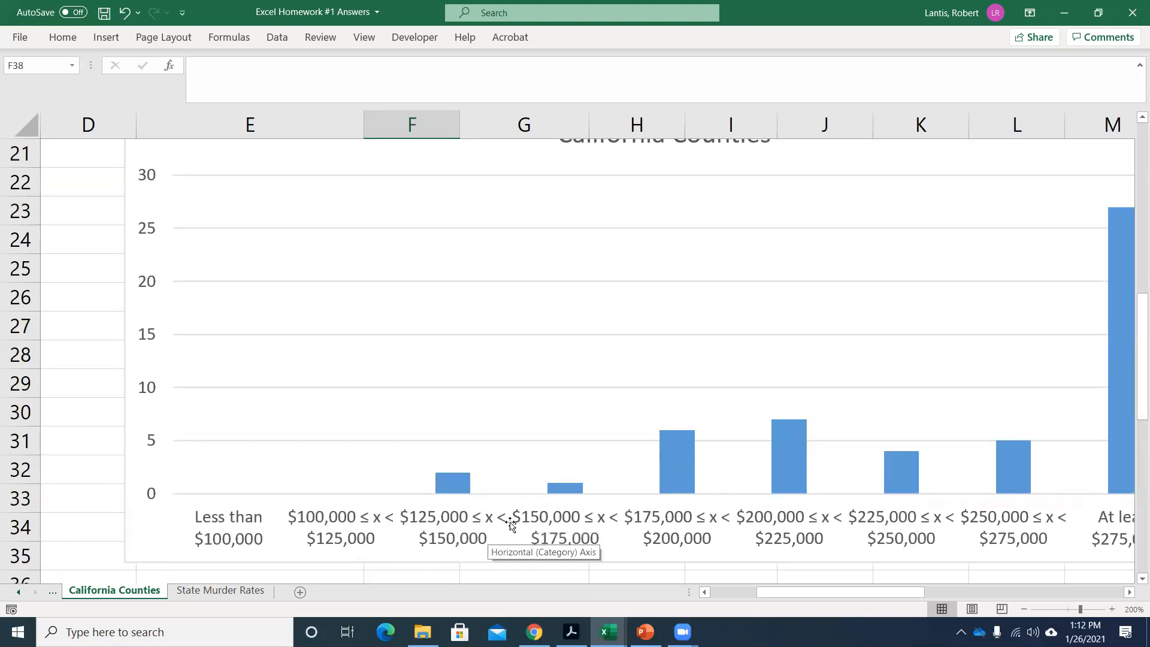
pyautogui.scroll(-1, 678, 488)
pyautogui.hscroll(5, 760, 534)
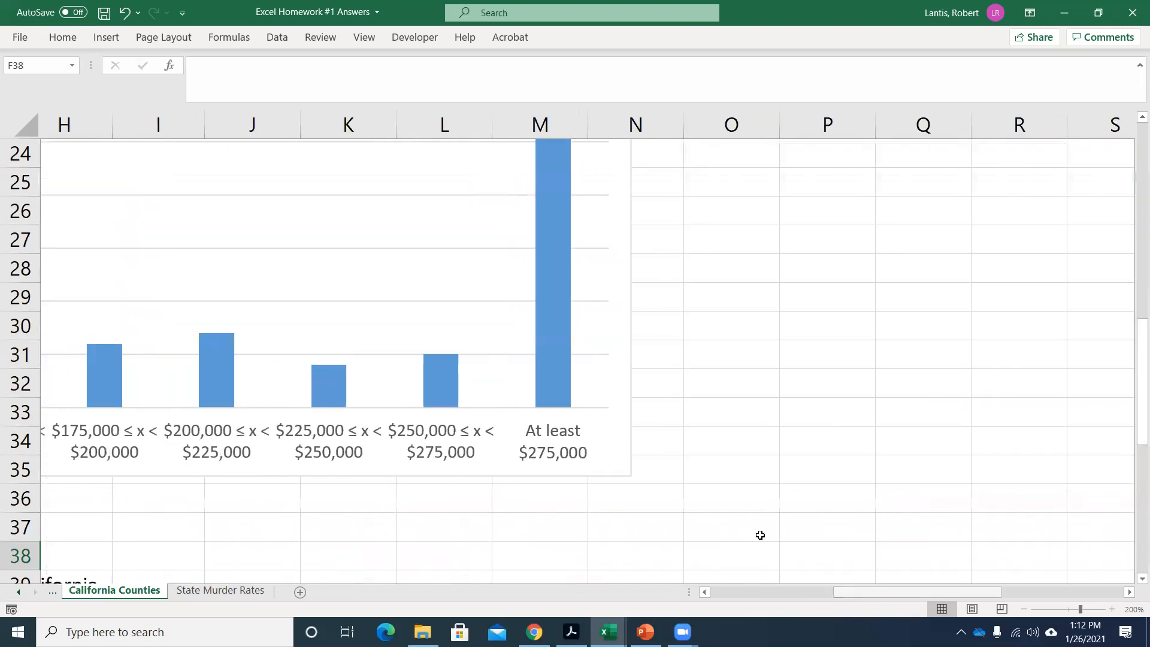
# Enlarge the California Counties chart to about column U and row 37, and return to the COVID Data Blank workbook.
pyautogui.click(561, 475)
pyautogui.moveTo(560, 476); pyautogui.dragTo(1119, 526)
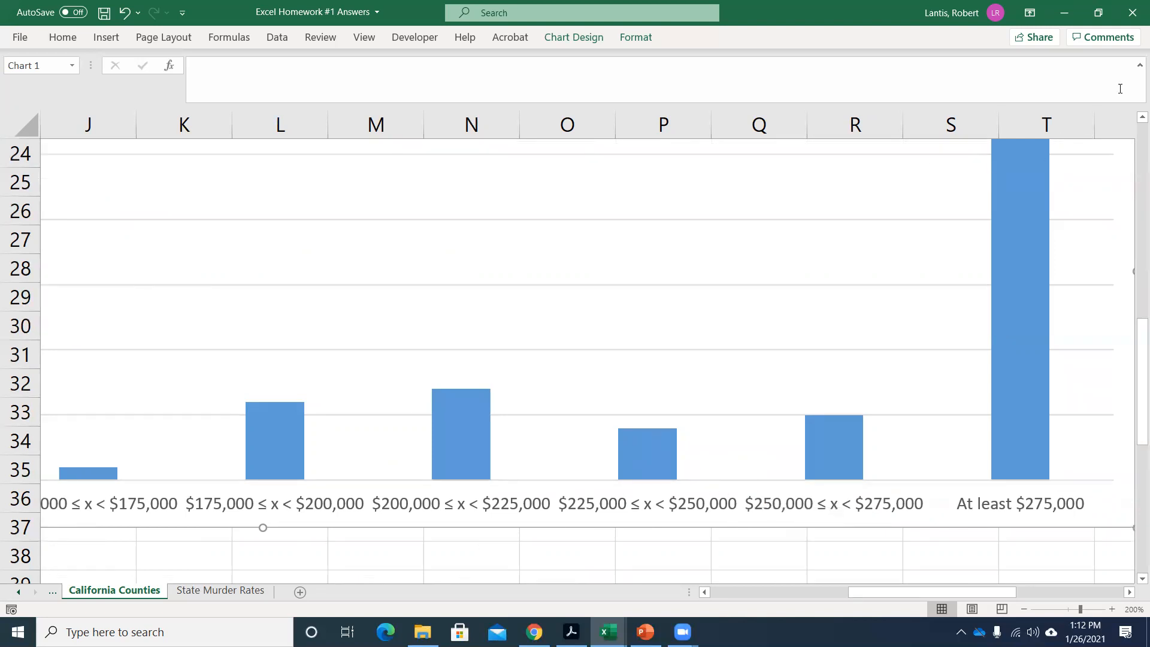
pyautogui.click(1065, 12)
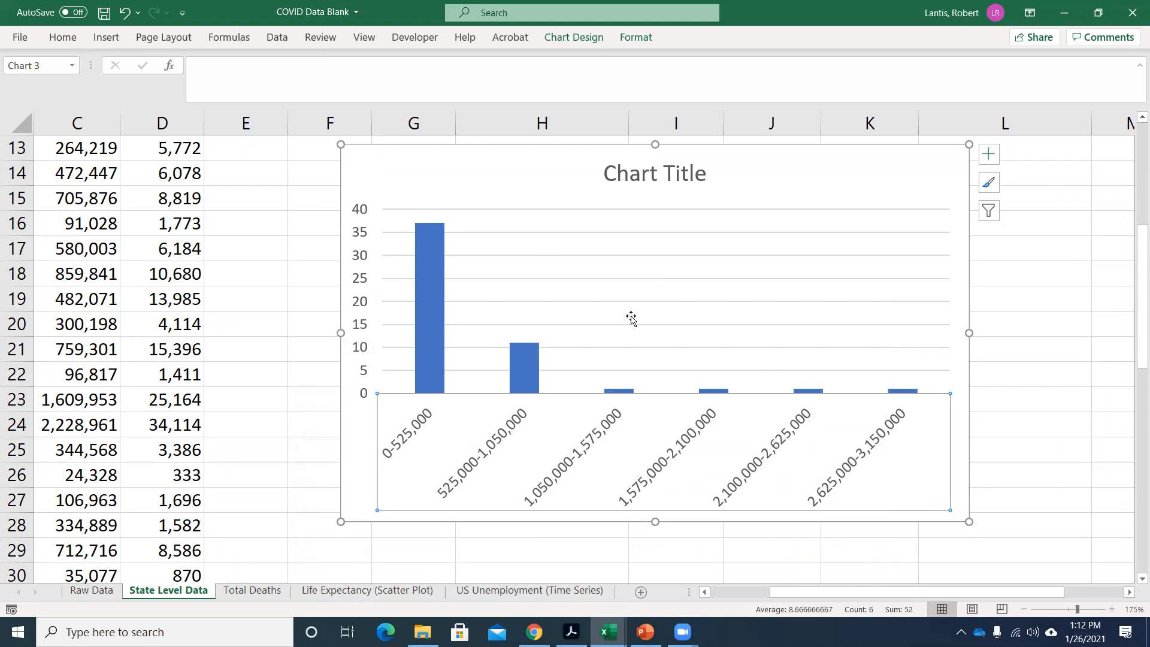
# Move the frequency column chart down so that it starts at about row 20, and deselect it.
pyautogui.scroll(3, 923, 339)
pyautogui.scroll(-1, 867, 329)
pyautogui.moveTo(867, 328); pyautogui.dragTo(901, 508)
pyautogui.scroll(2, 907, 368)
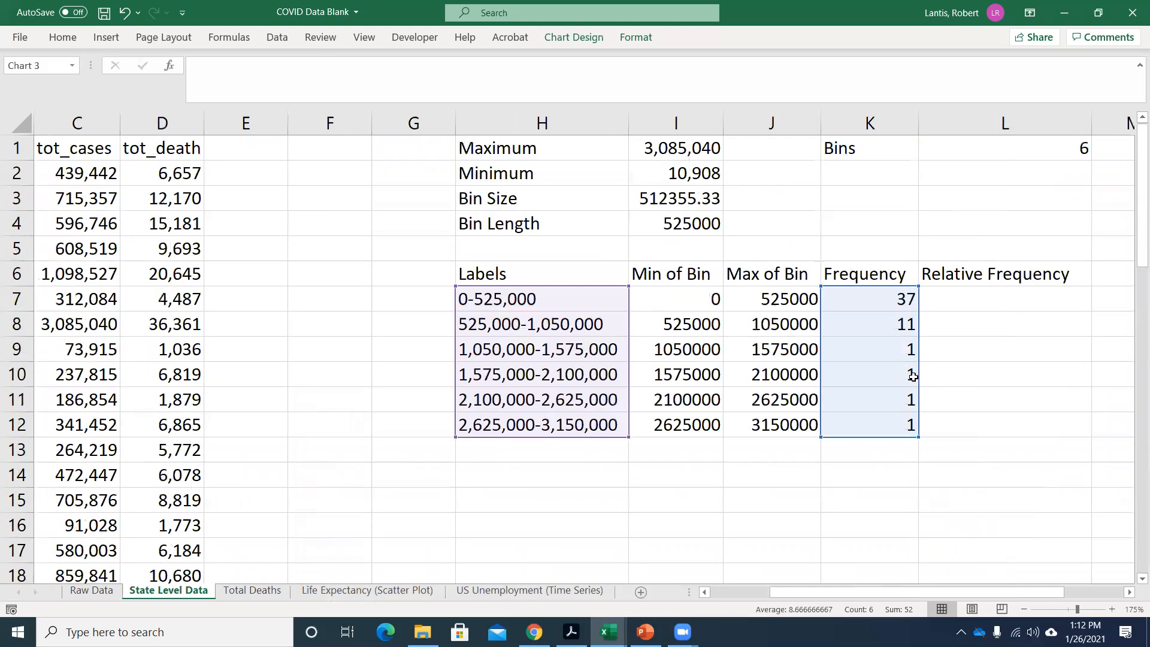
pyautogui.click(857, 459)
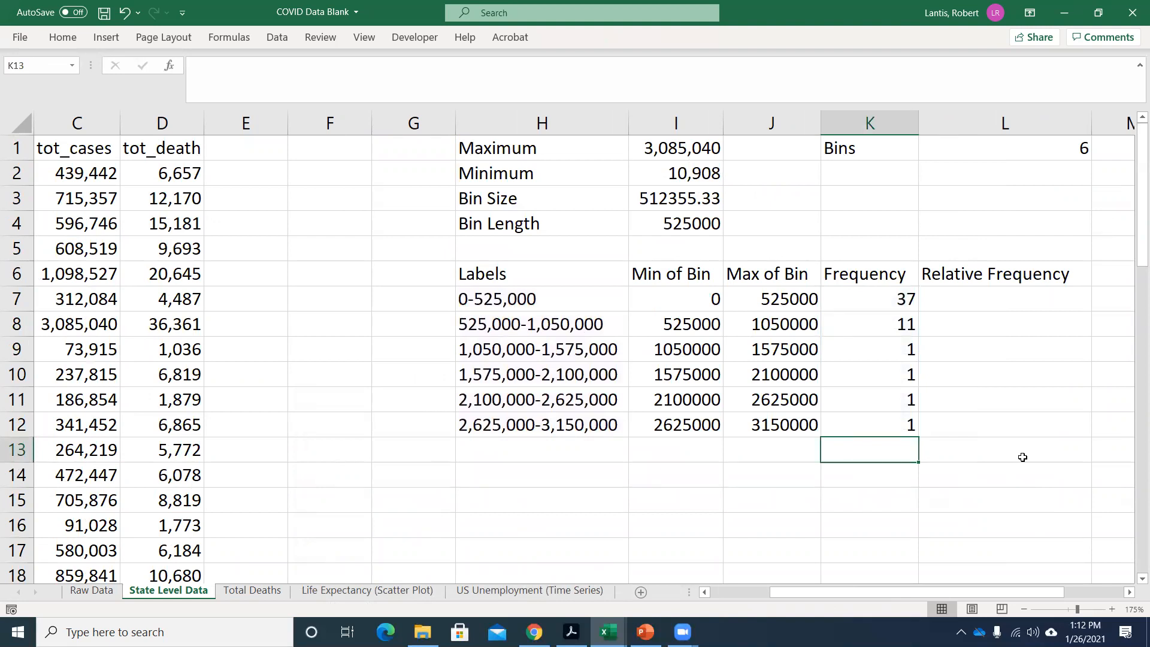
pyautogui.press('Up')
pyautogui.press('Up')
pyautogui.press('Up')
pyautogui.press('Right')
pyautogui.press('Up')
pyautogui.press('Up')
pyautogui.press('Up')
pyautogui.press('Up')
pyautogui.press('Down')
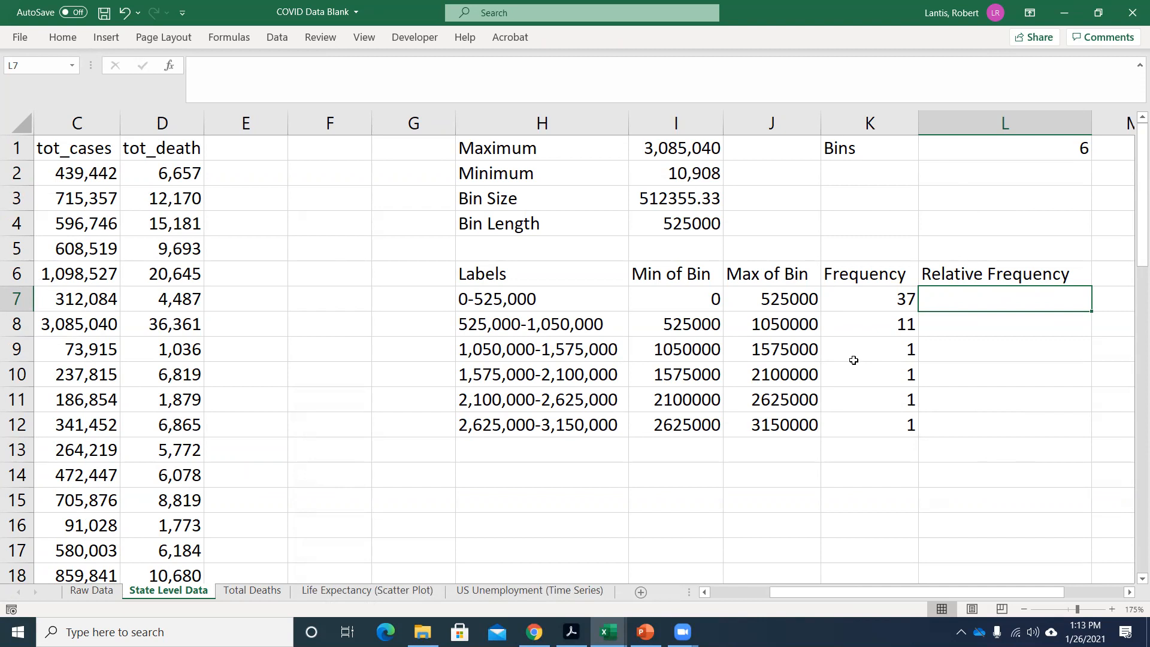
# Enter a SUM of K7:K13 in cell K13 below the frequencies.
pyautogui.click(882, 454)
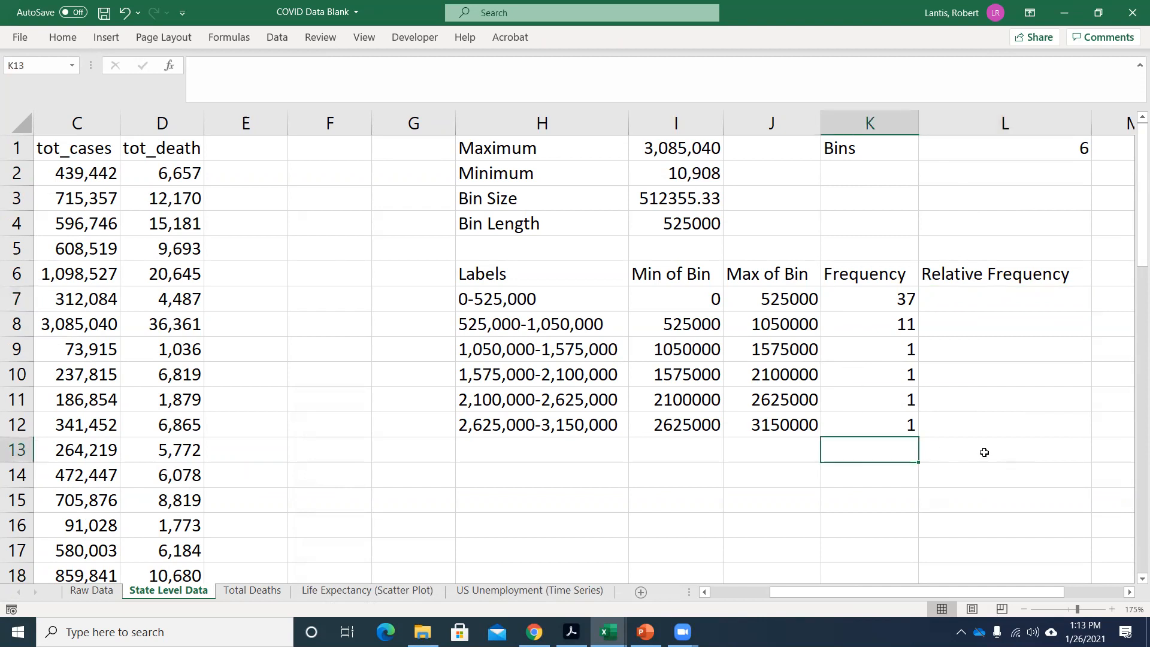
pyautogui.write('=sum(')
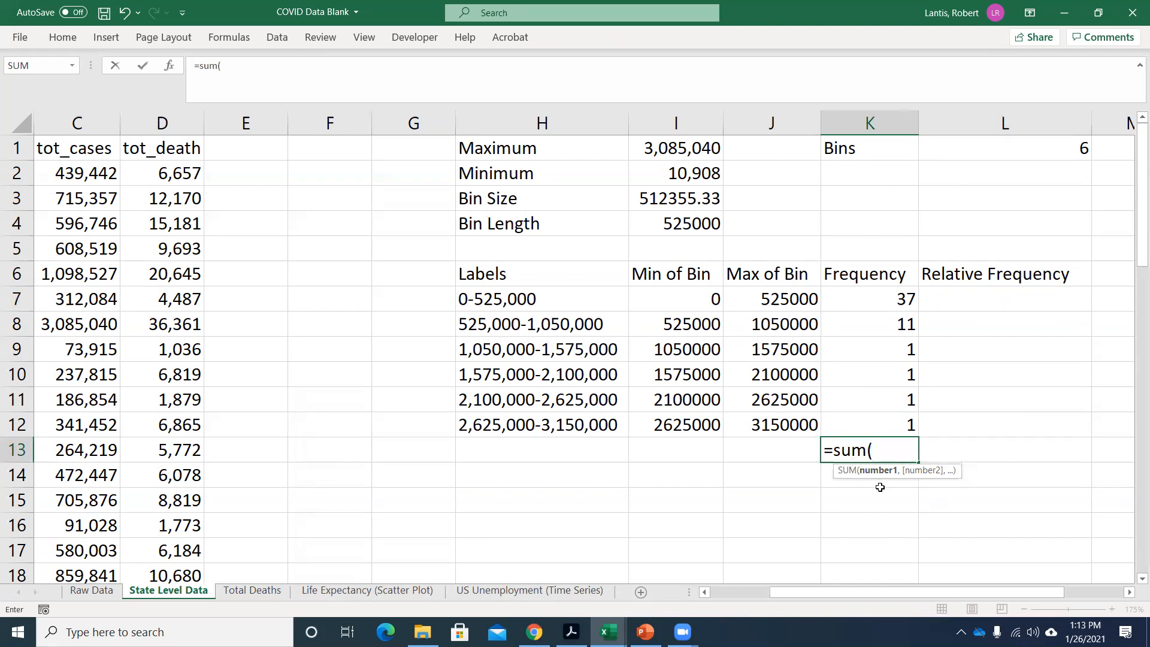
pyautogui.moveTo(885, 301); pyautogui.dragTo(882, 442)
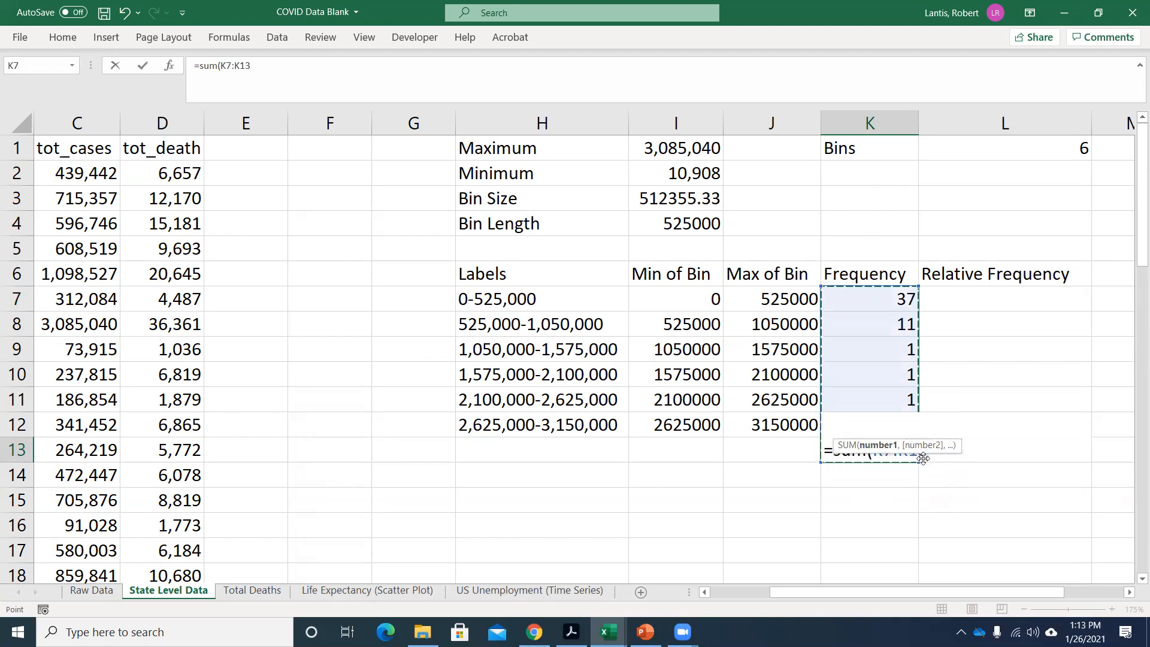
pyautogui.press('Return')
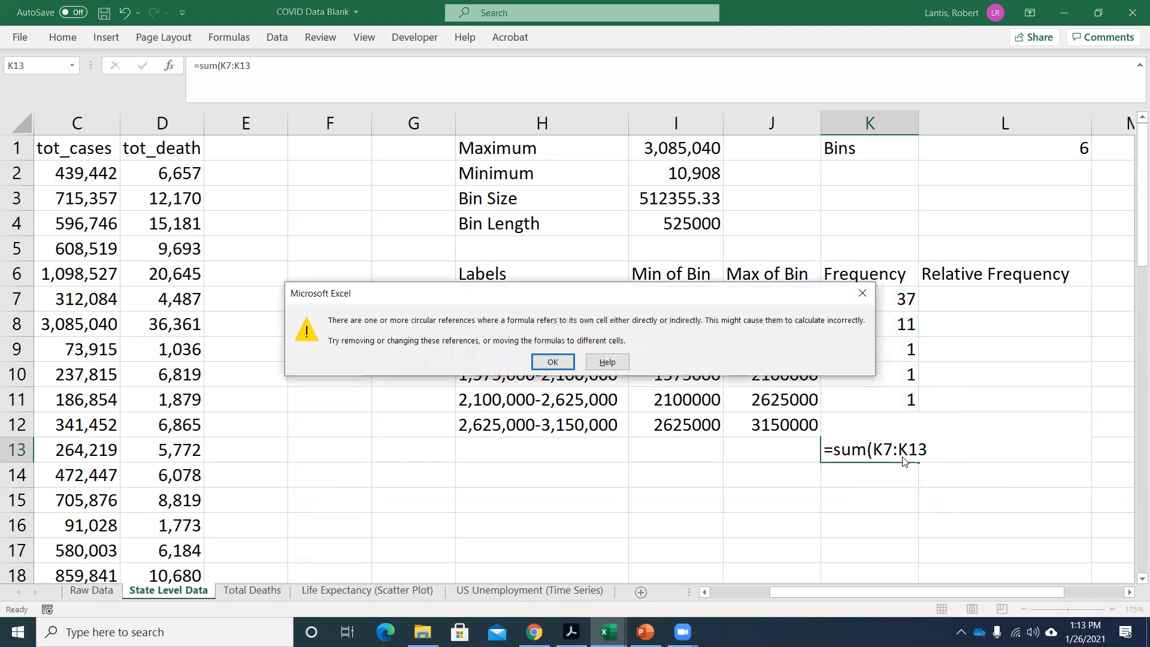
pyautogui.press('Return')
# Correct the SUM range in K13 to K7:K12 and check the total against the state rows in the data.
pyautogui.press('F2')
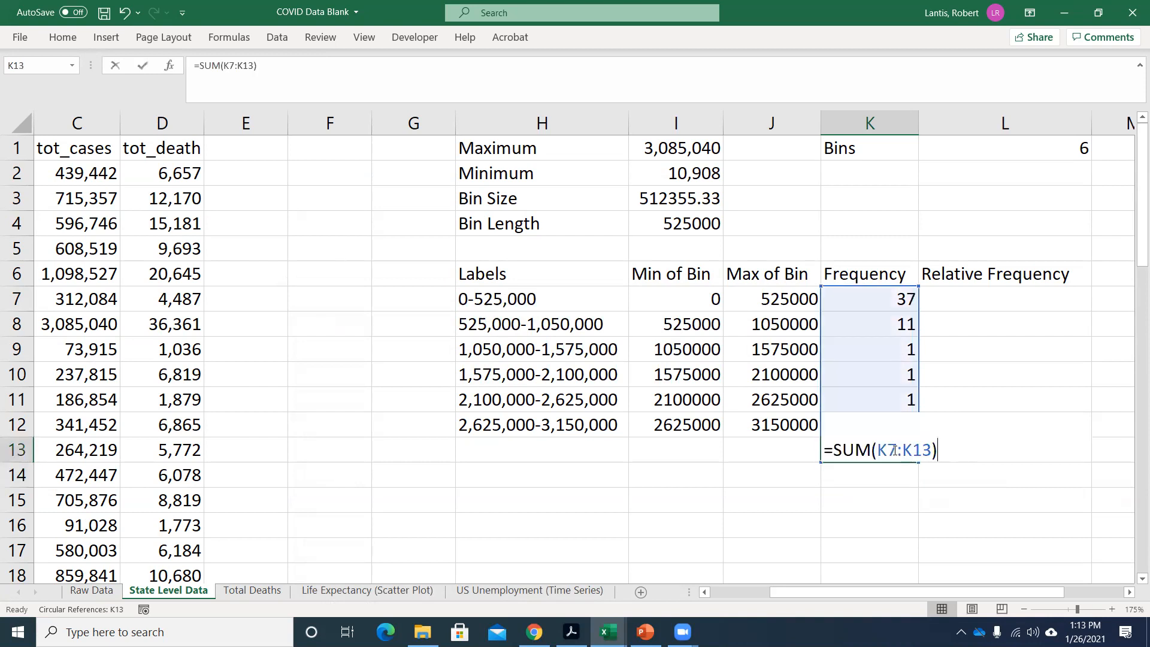
pyautogui.click(895, 449)
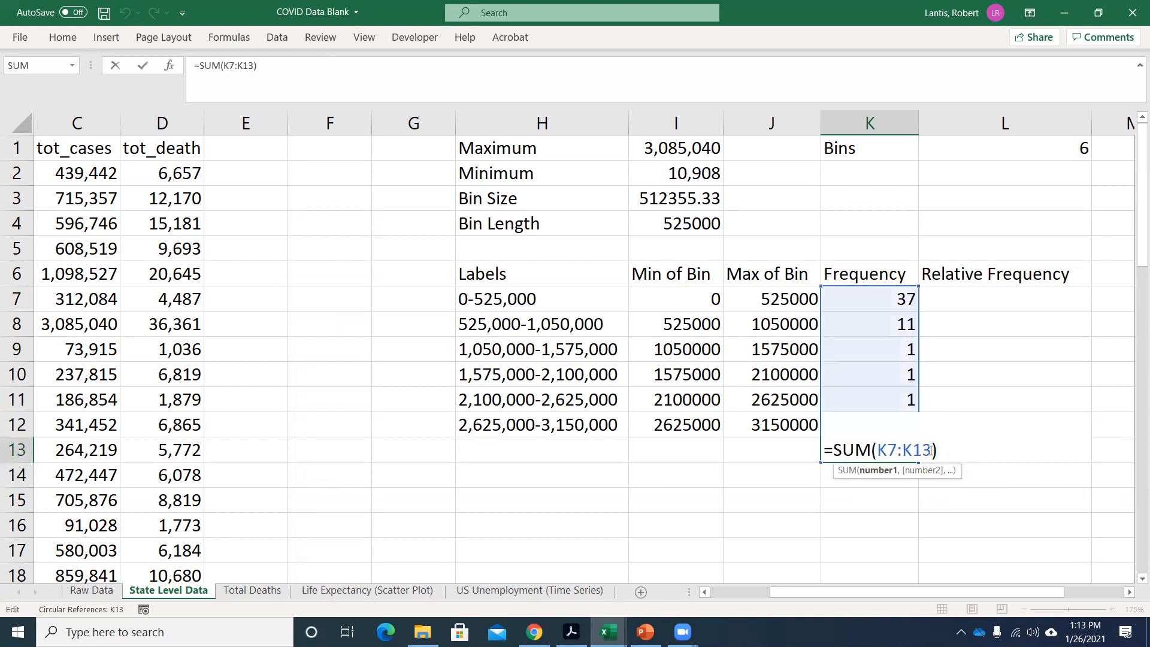
pyautogui.moveTo(931, 450); pyautogui.dragTo(876, 450)
pyautogui.press('BackSpace')
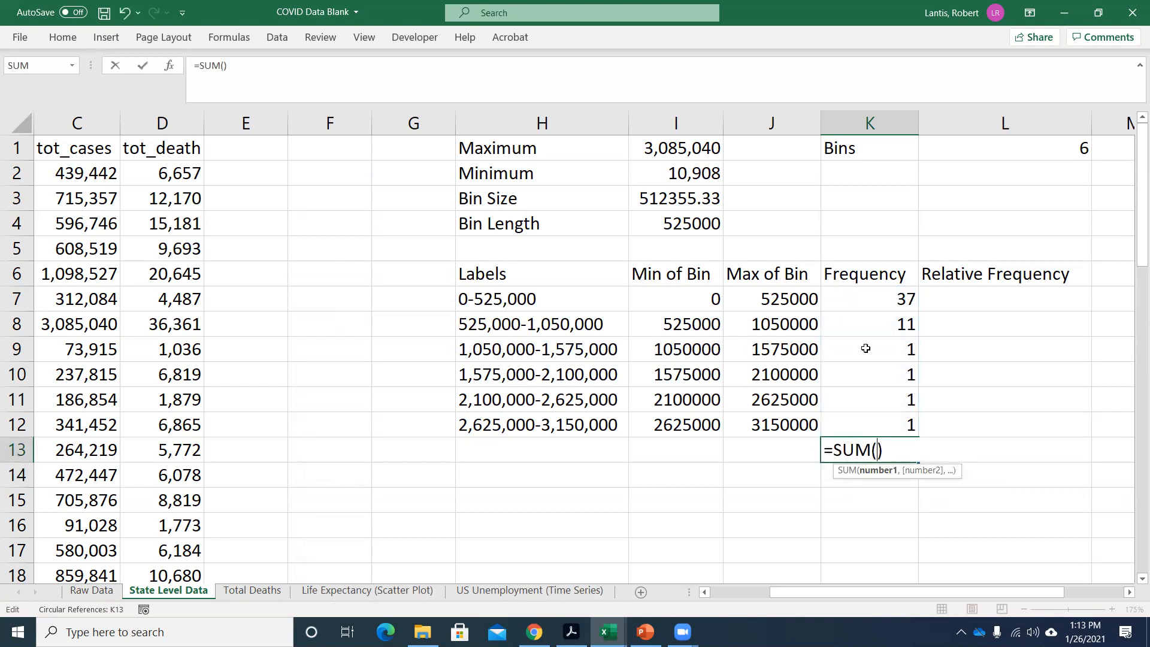
pyautogui.moveTo(866, 300); pyautogui.dragTo(862, 425)
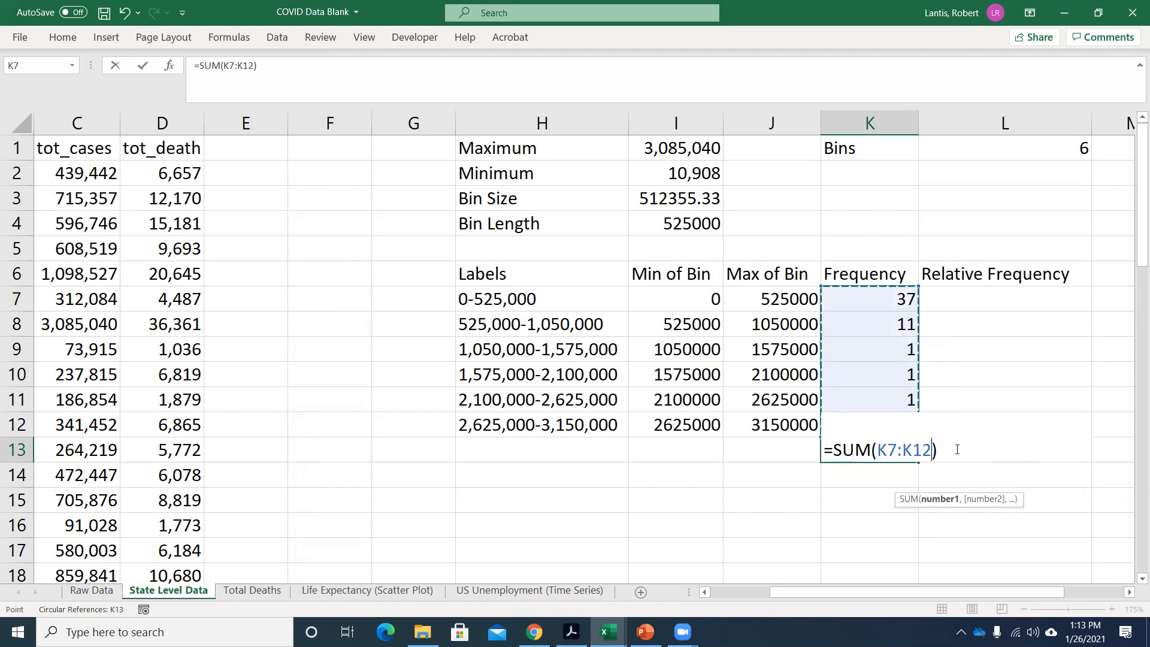
pyautogui.press('Return')
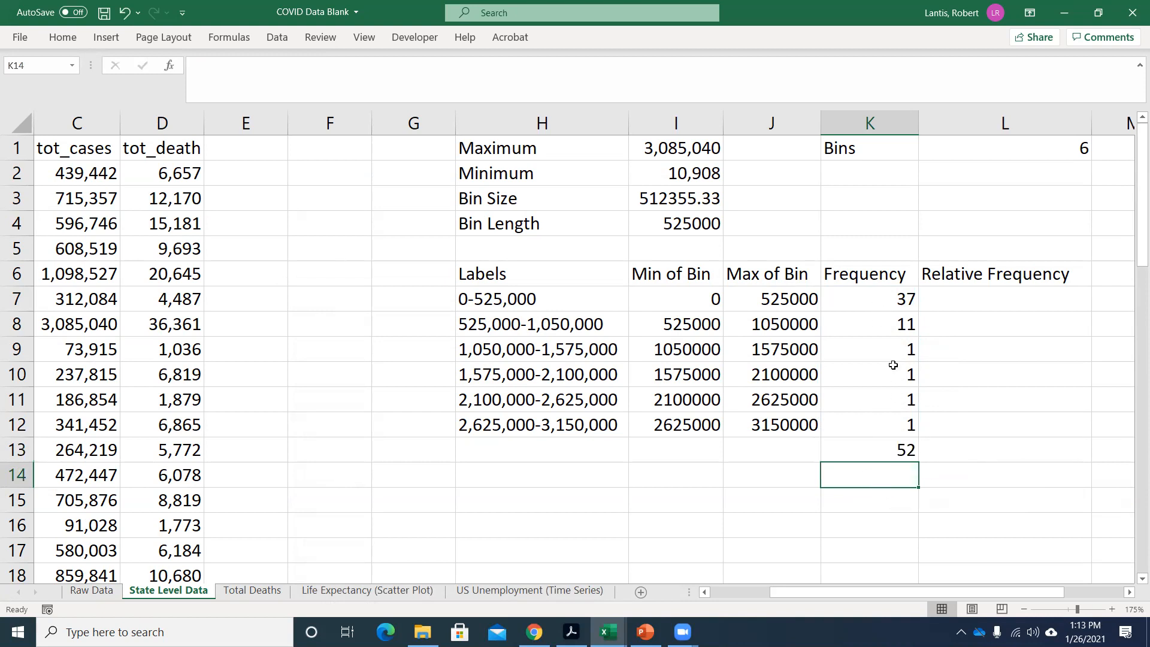
pyautogui.click(872, 452)
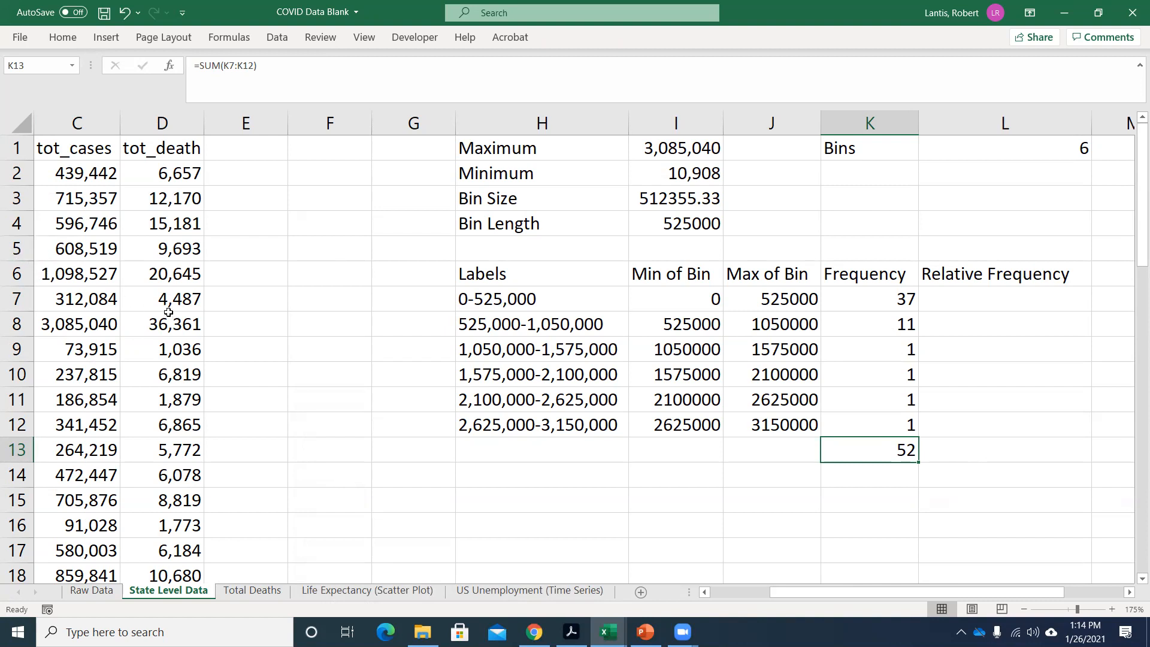
pyautogui.scroll(-10, 45, 348)
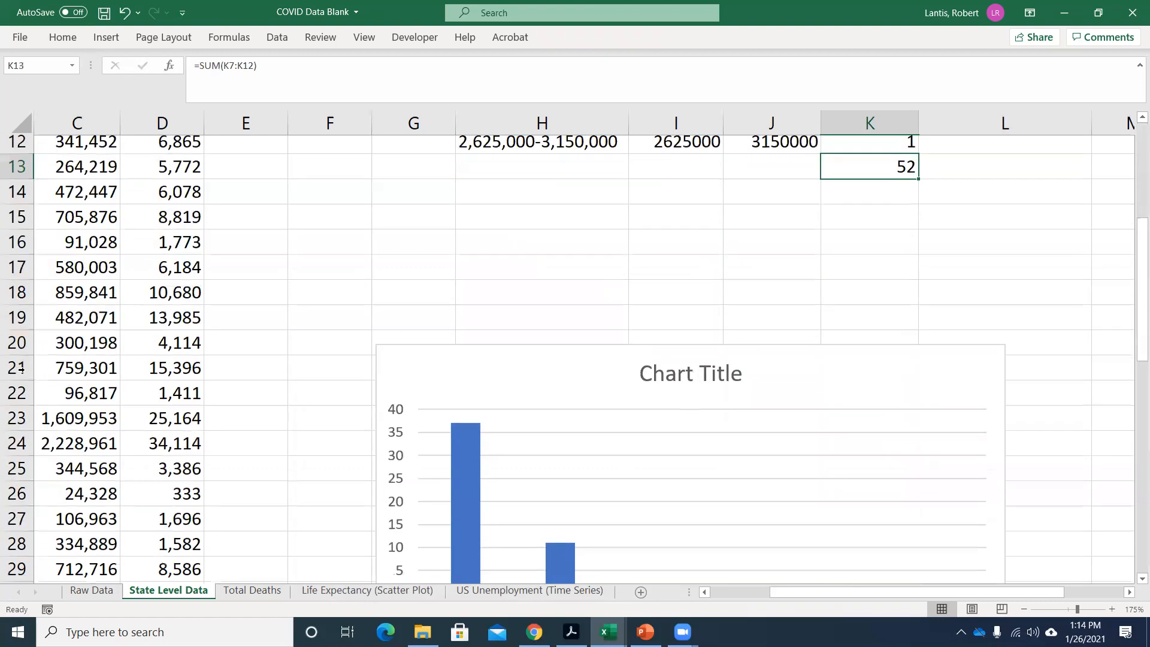
pyautogui.scroll(-1, 24, 459)
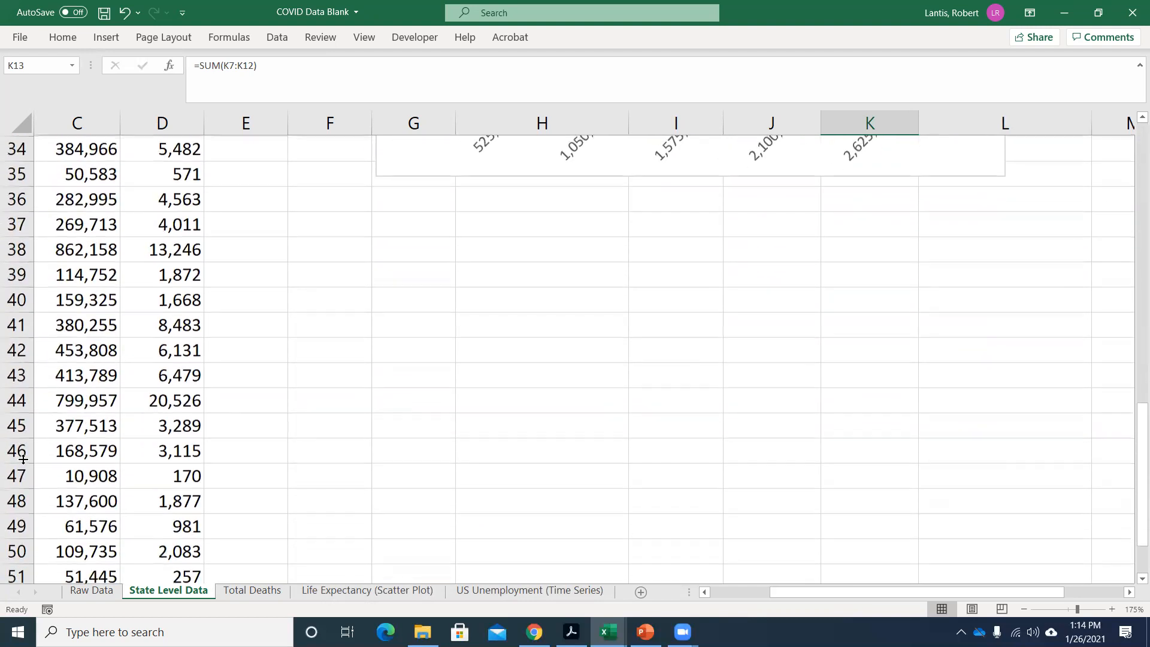
pyautogui.scroll(11, 21, 456)
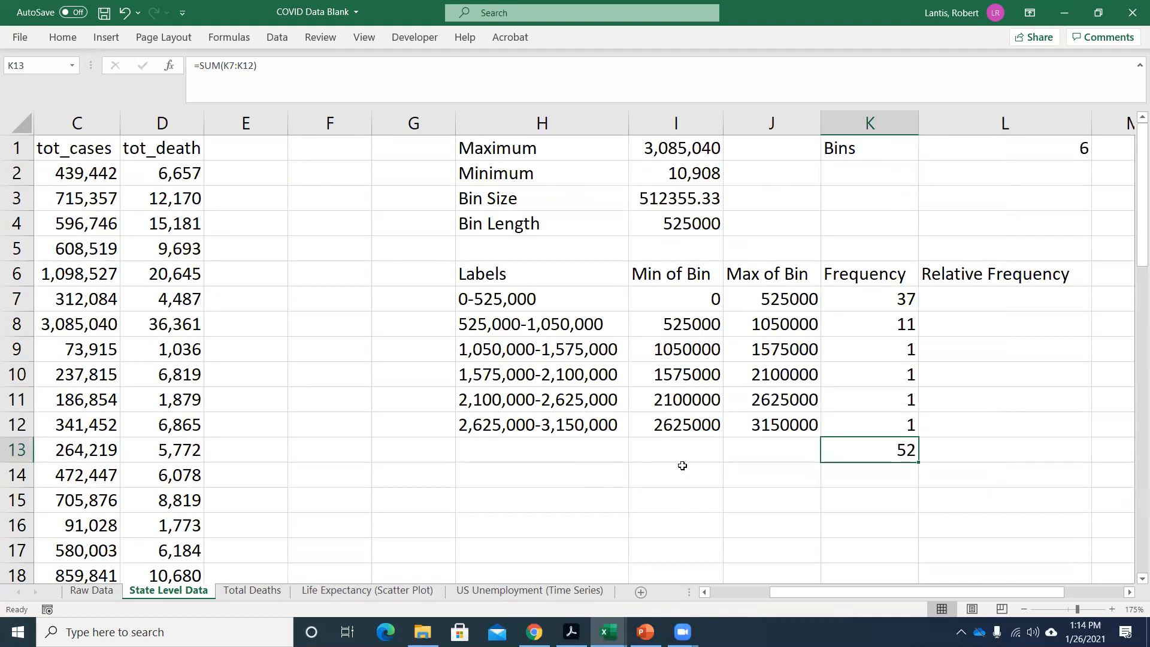
# Enter a COUNT of the tot_cases values C2:C53 in cell K14 to check against the frequency total.
pyautogui.press('Return')
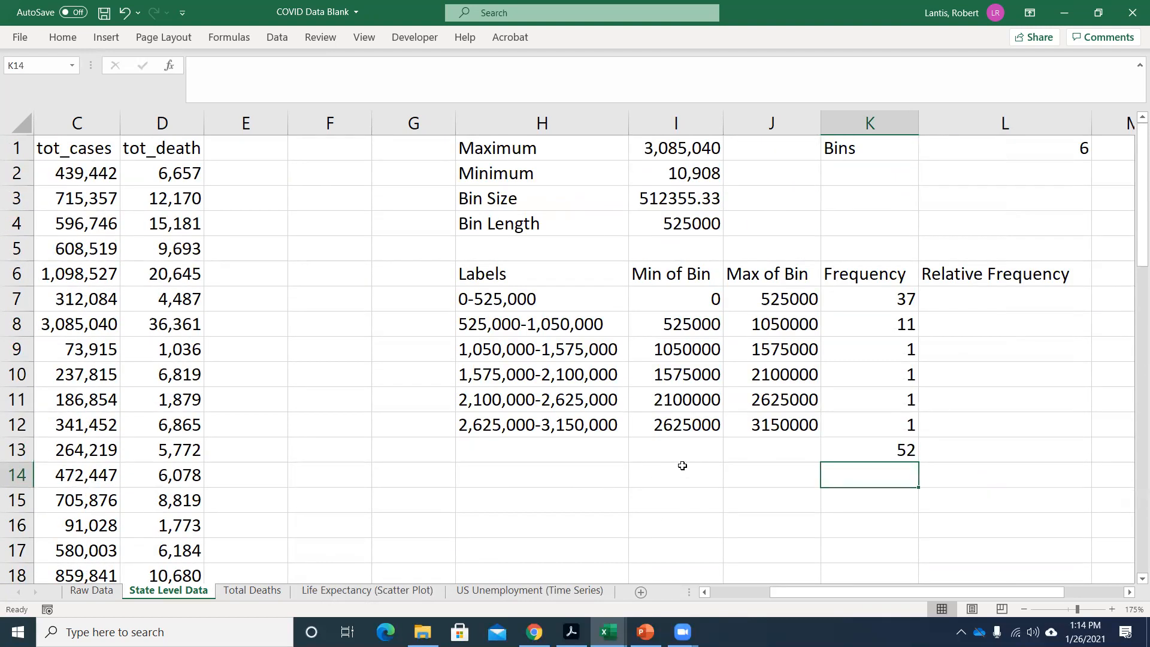
pyautogui.write('=')
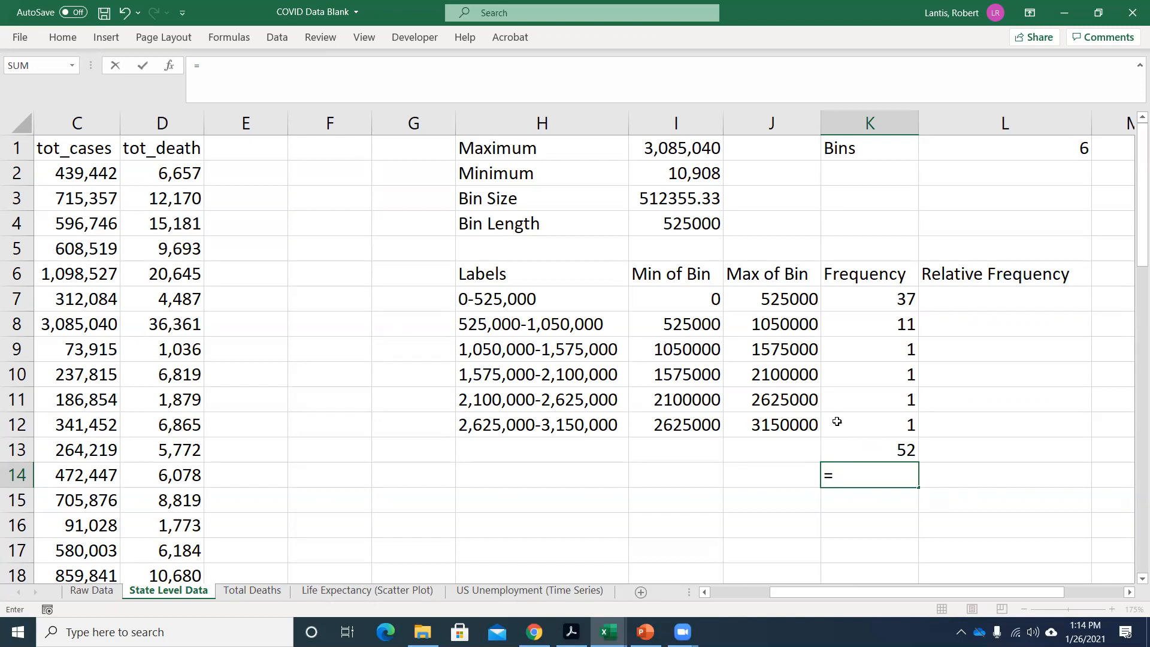
pyautogui.write('count(')
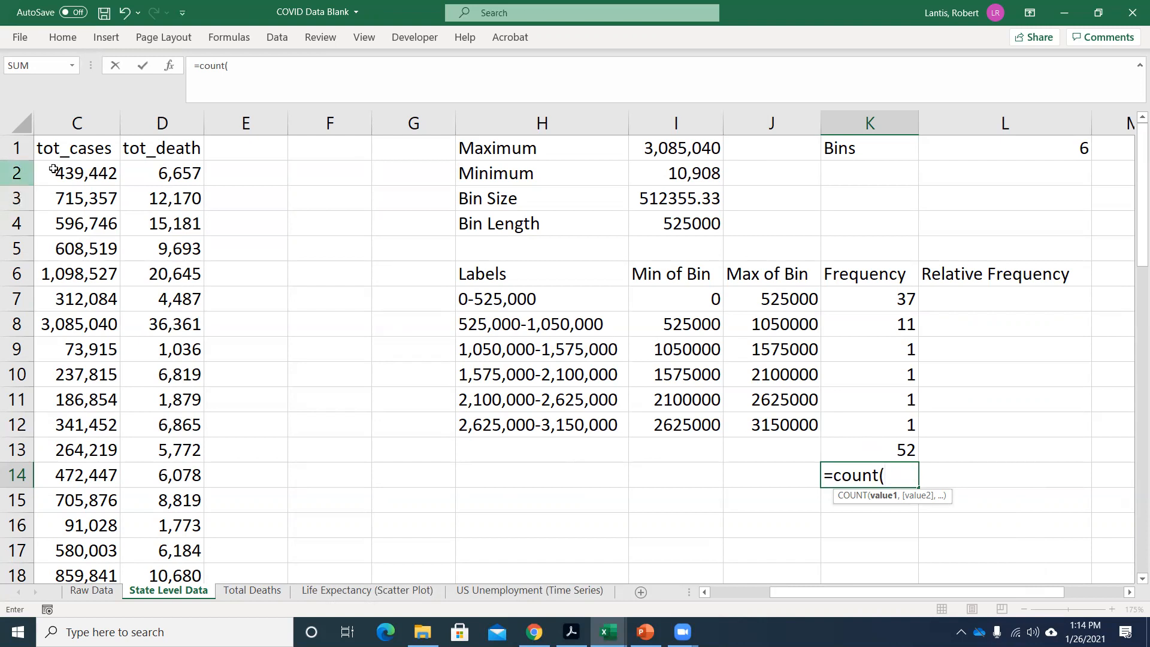
pyautogui.click(90, 173)
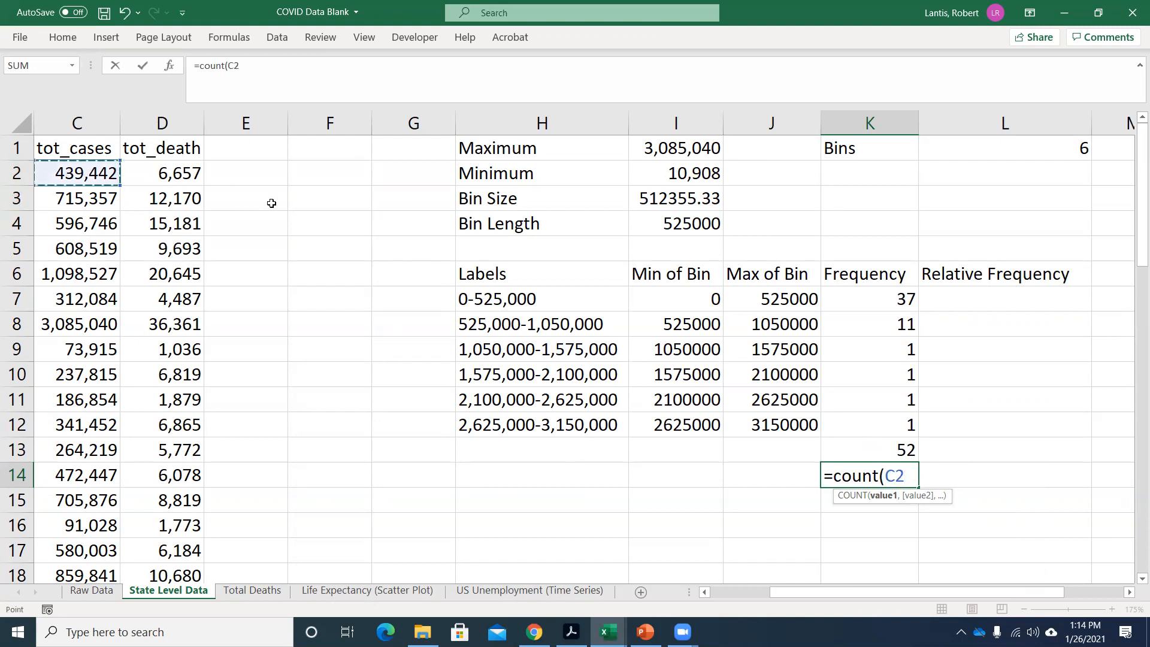
pyautogui.hotkey('ctrl', 'shift', 'Down')
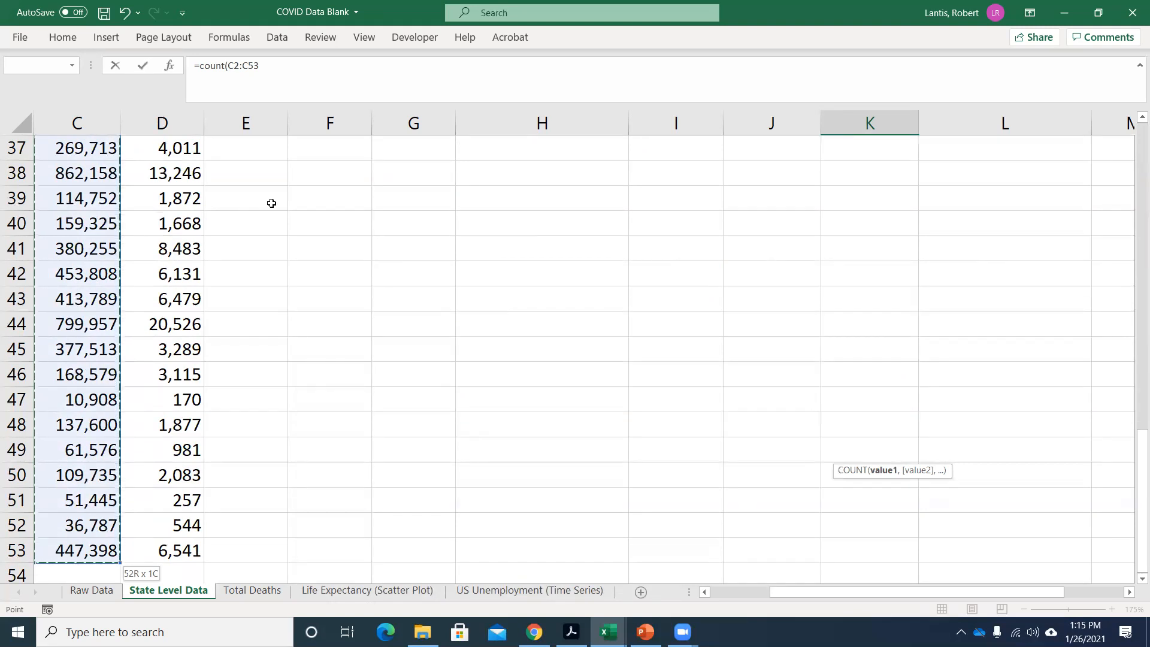
pyautogui.press('Return')
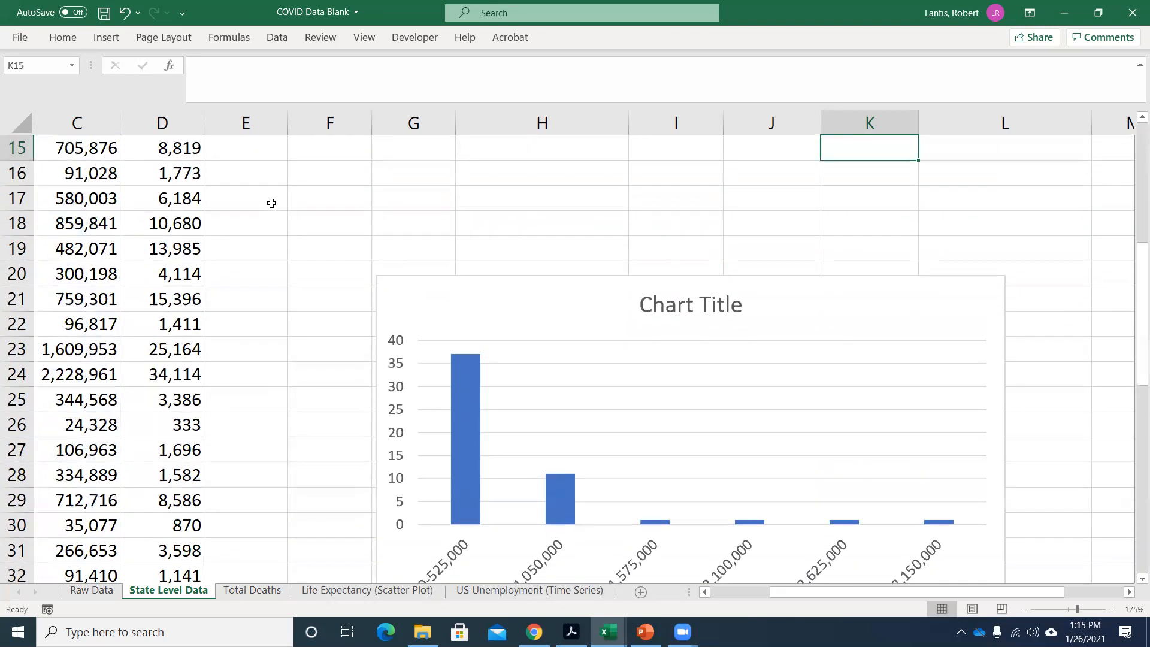
pyautogui.scroll(5, 323, 246)
pyautogui.click(870, 466)
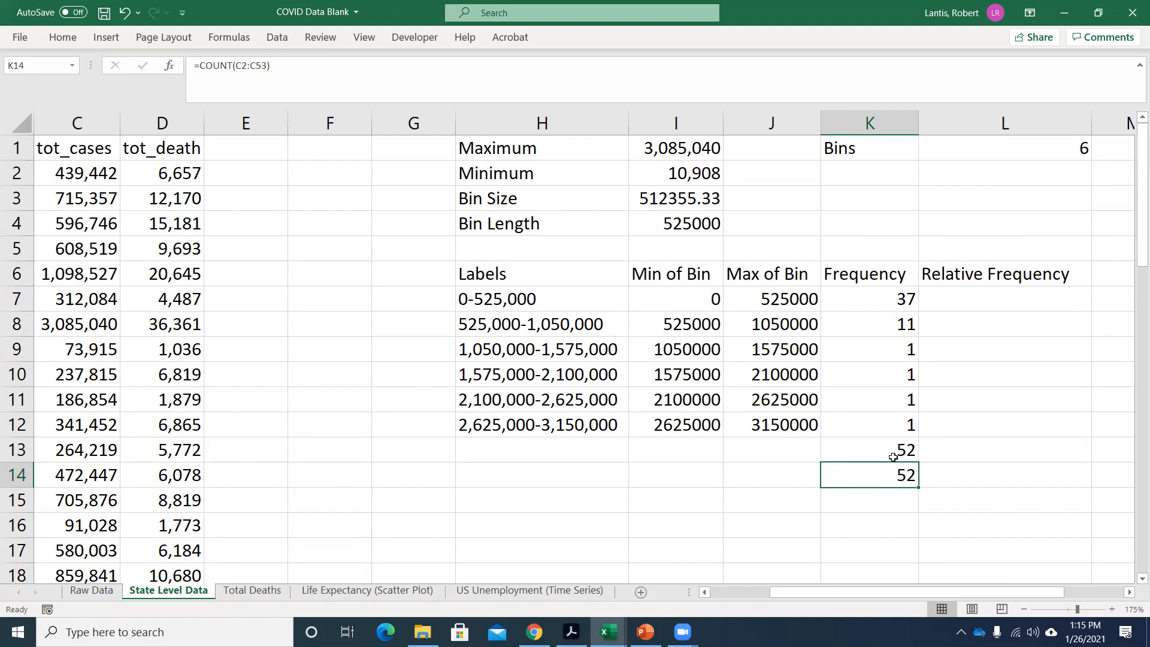
# Switch to the Excel Homework #1 Answers workbook and show the bin table on the Indiana Counties sheet.
pyautogui.click(608, 632)
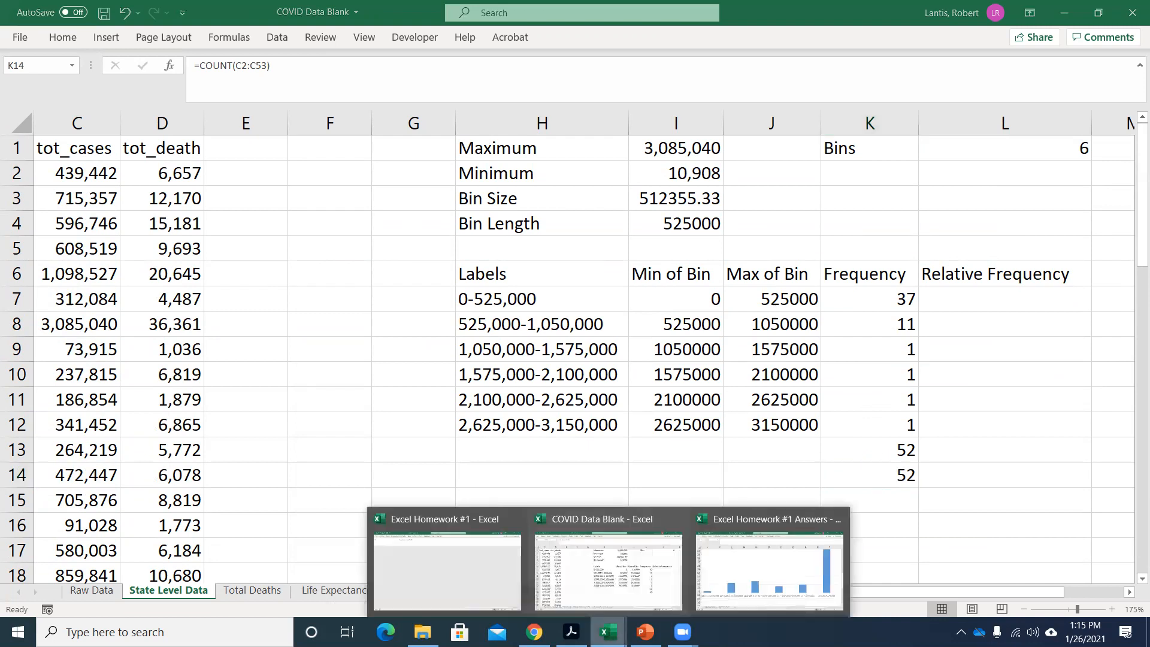
pyautogui.click(772, 578)
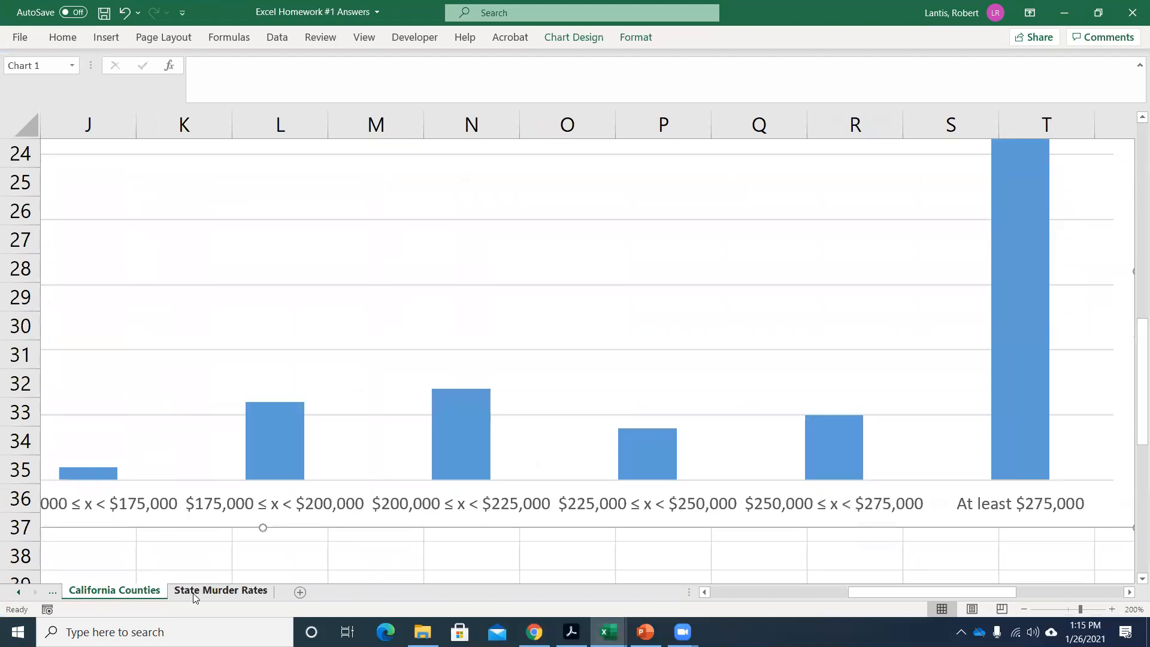
pyautogui.click(733, 594)
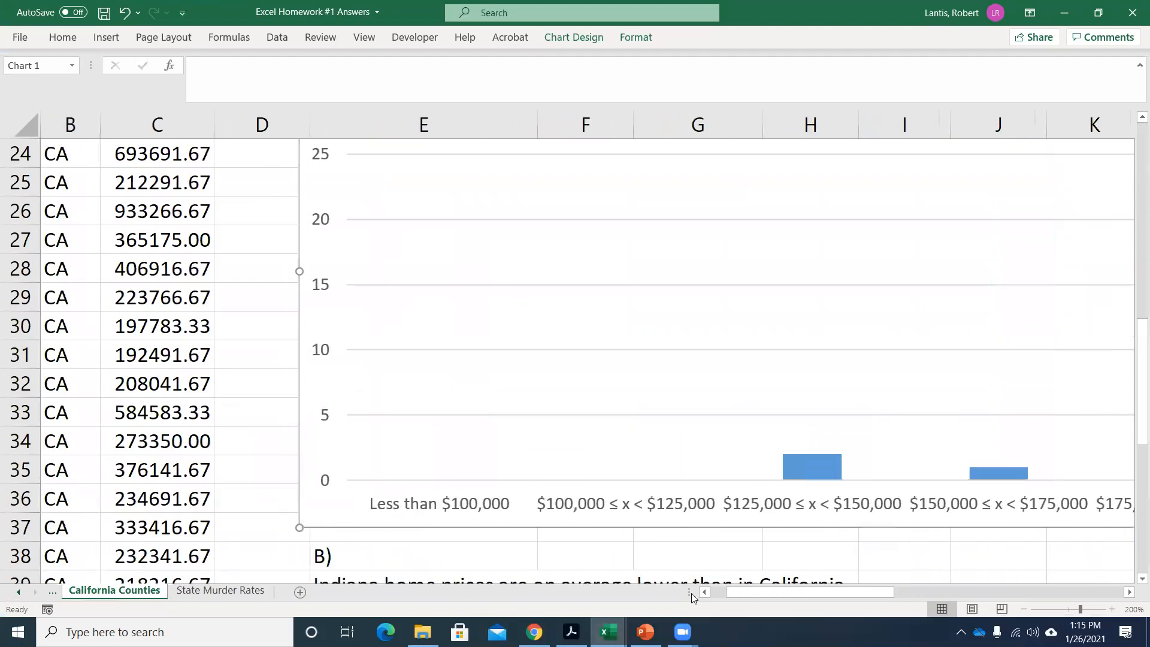
pyautogui.click(33, 593)
pyautogui.click(109, 591)
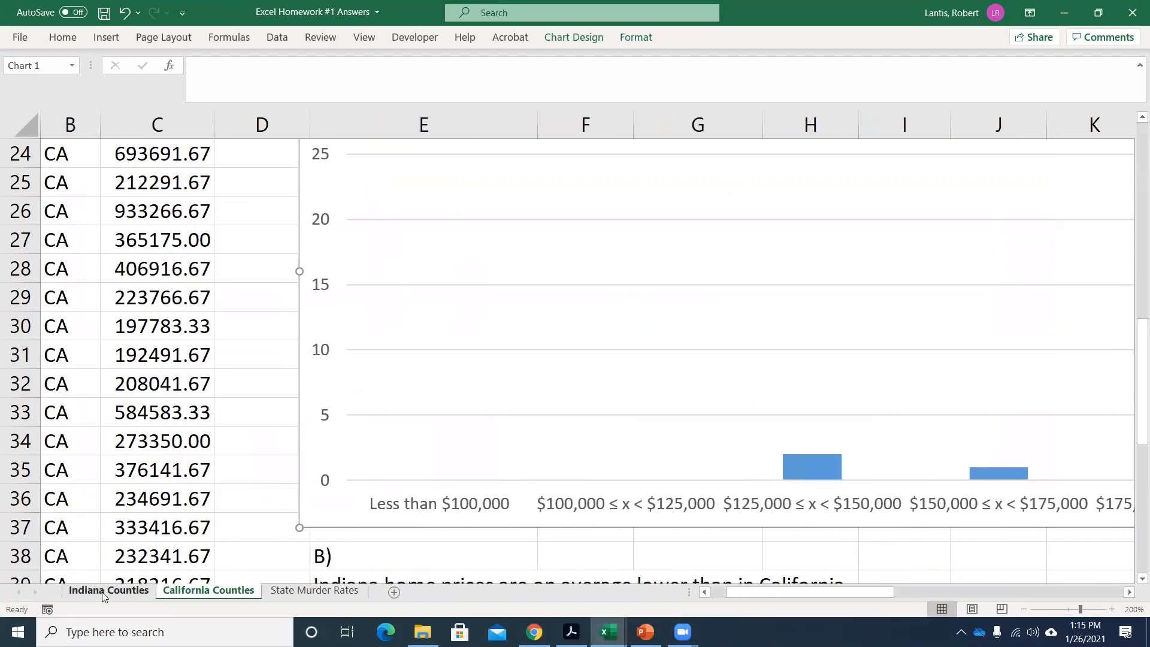
pyautogui.scroll(-20, 192, 335)
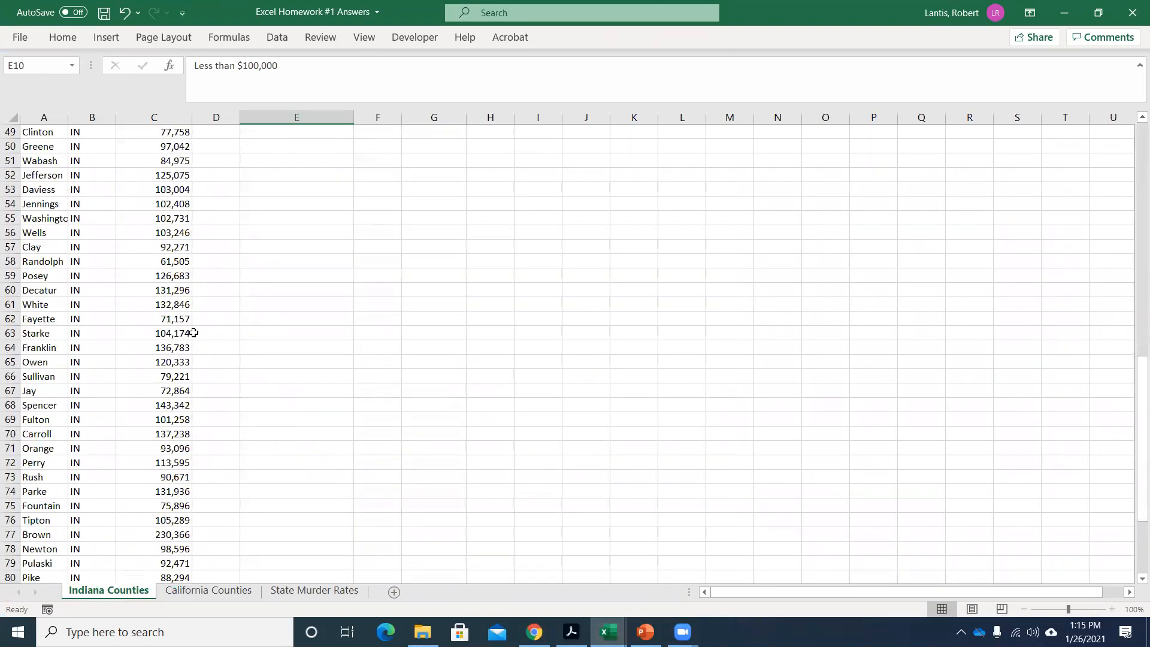
pyautogui.scroll(3, 195, 352)
pyautogui.scroll(19, 194, 352)
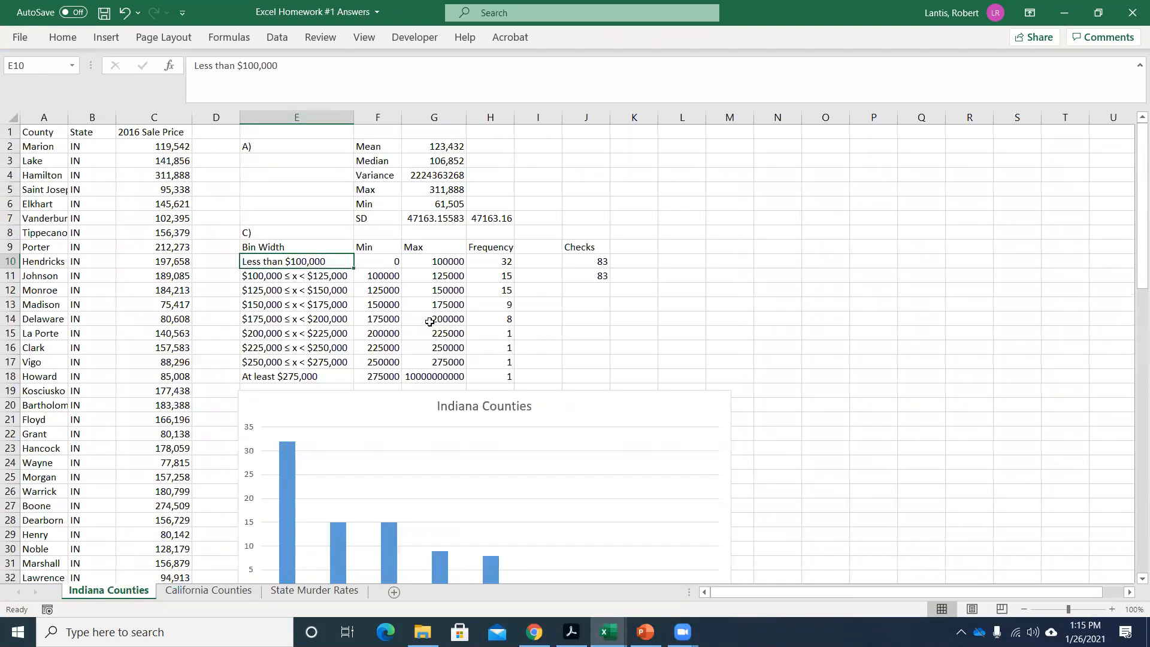
# Enter a COUNT of the 2016 Sale Price values from C2 down in cell L1, and return to the COVID Data Blank workbook.
pyautogui.click(687, 136)
pyautogui.write('=count(')
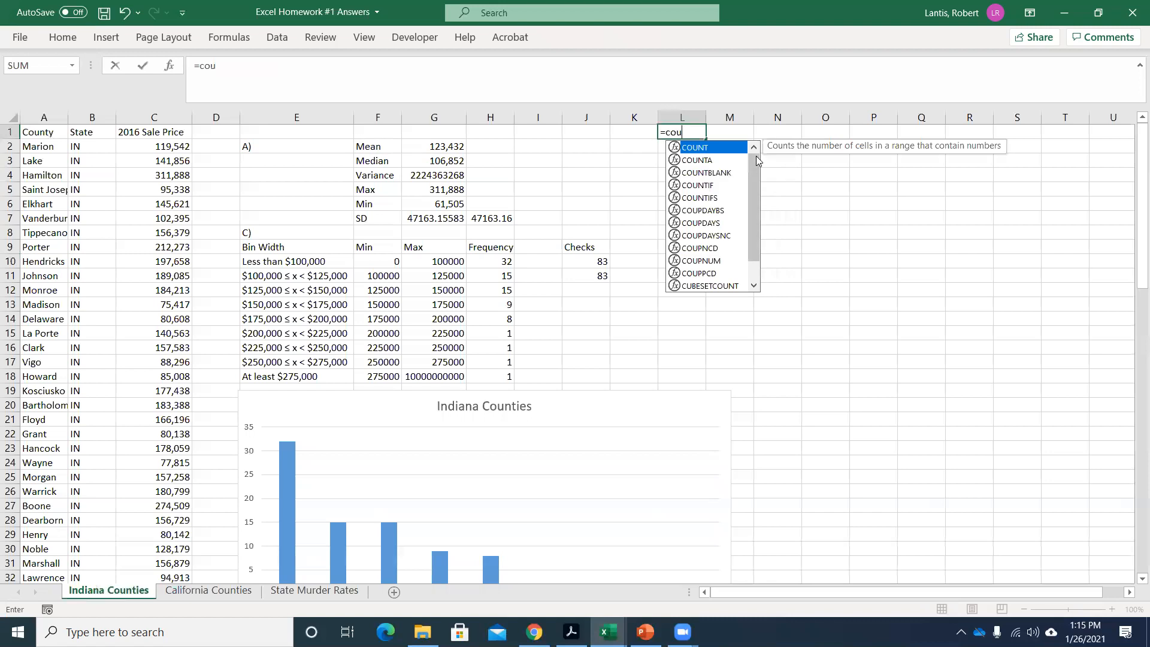
pyautogui.click(184, 145)
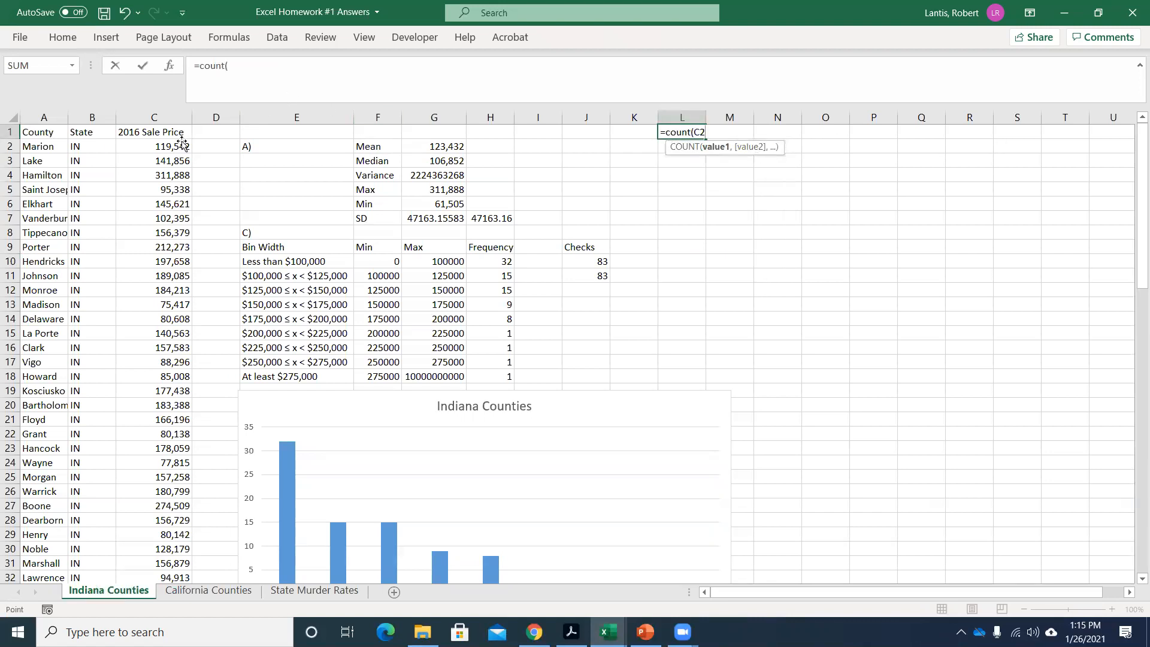
pyautogui.hotkey('ctrl', 'shift', 'Down')
pyautogui.press('Return')
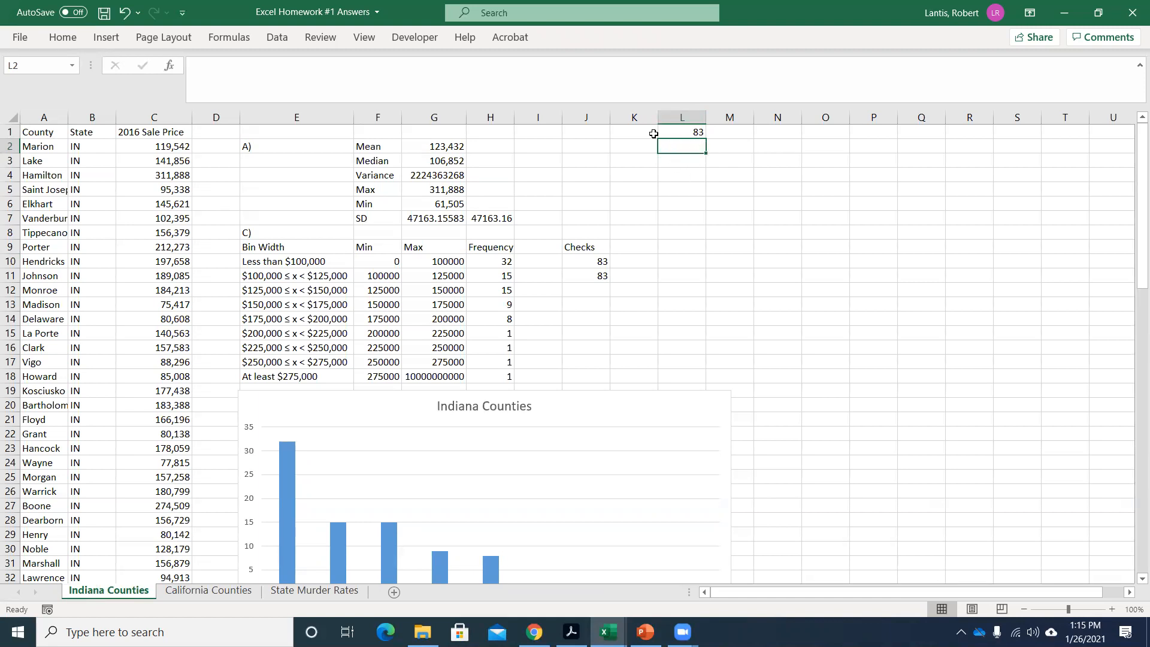
pyautogui.click(1064, 13)
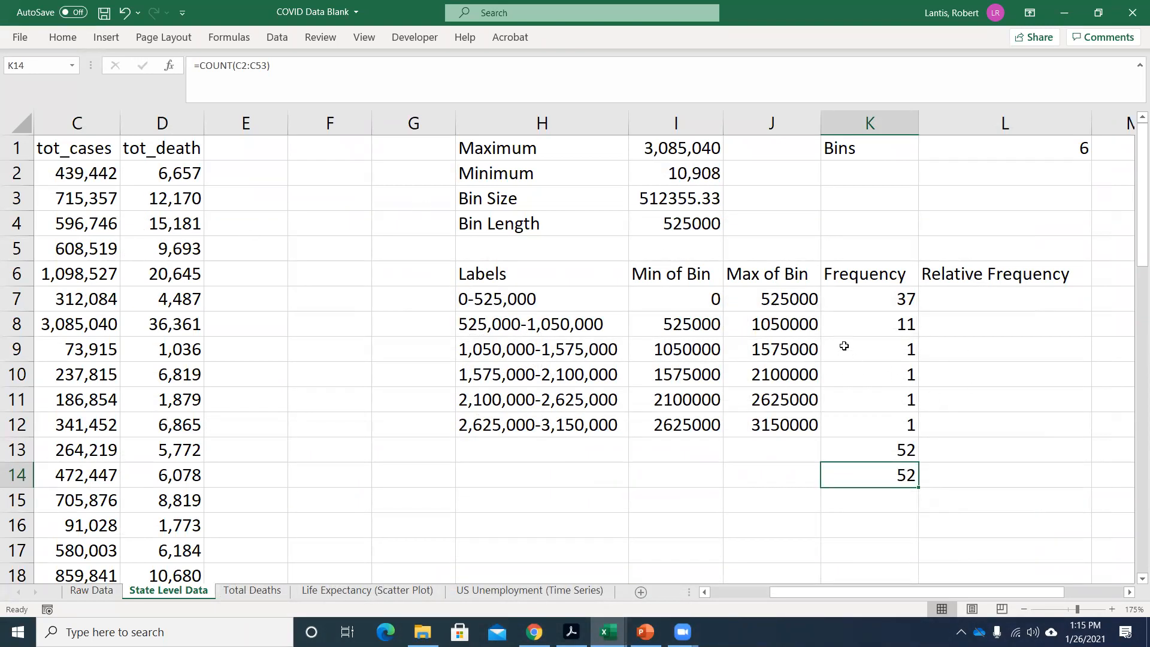
# Enter =K7/$K$13 in L7 as the first relative frequency and fill the formula down to L12.
pyautogui.click(965, 309)
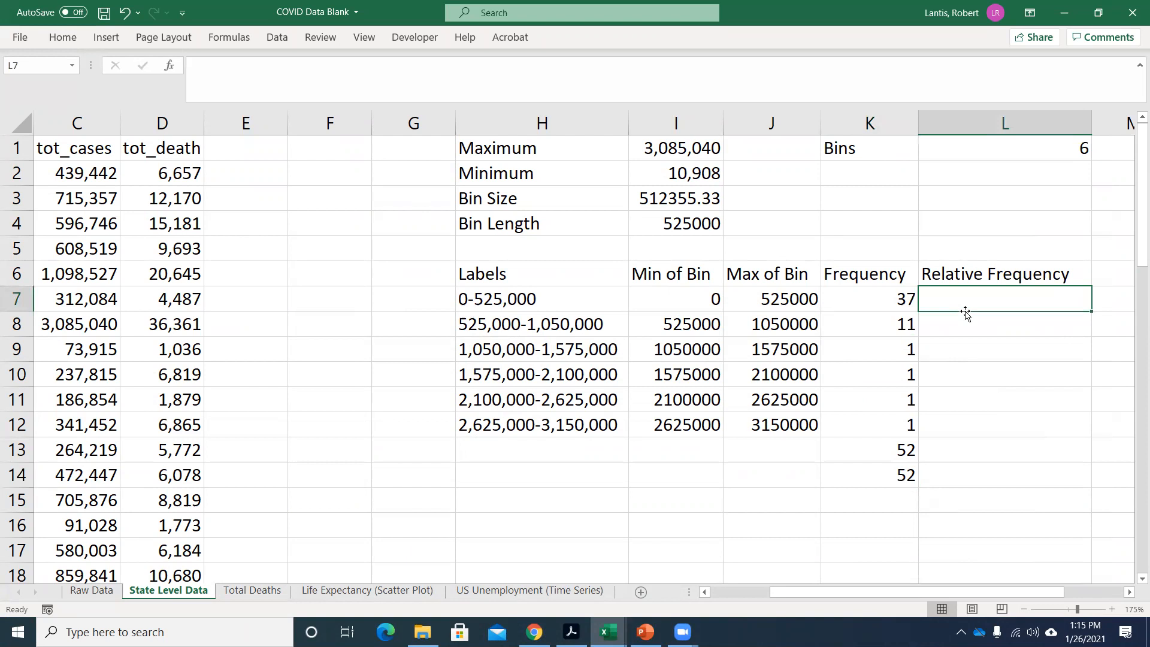
pyautogui.write('=')
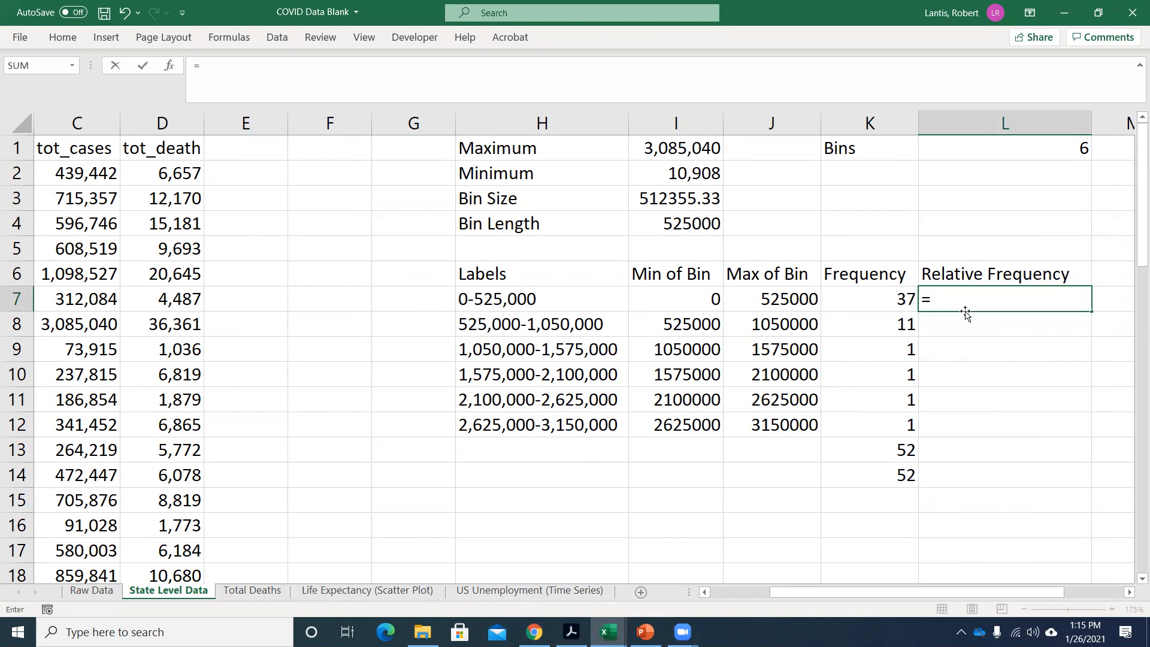
pyautogui.click(882, 300)
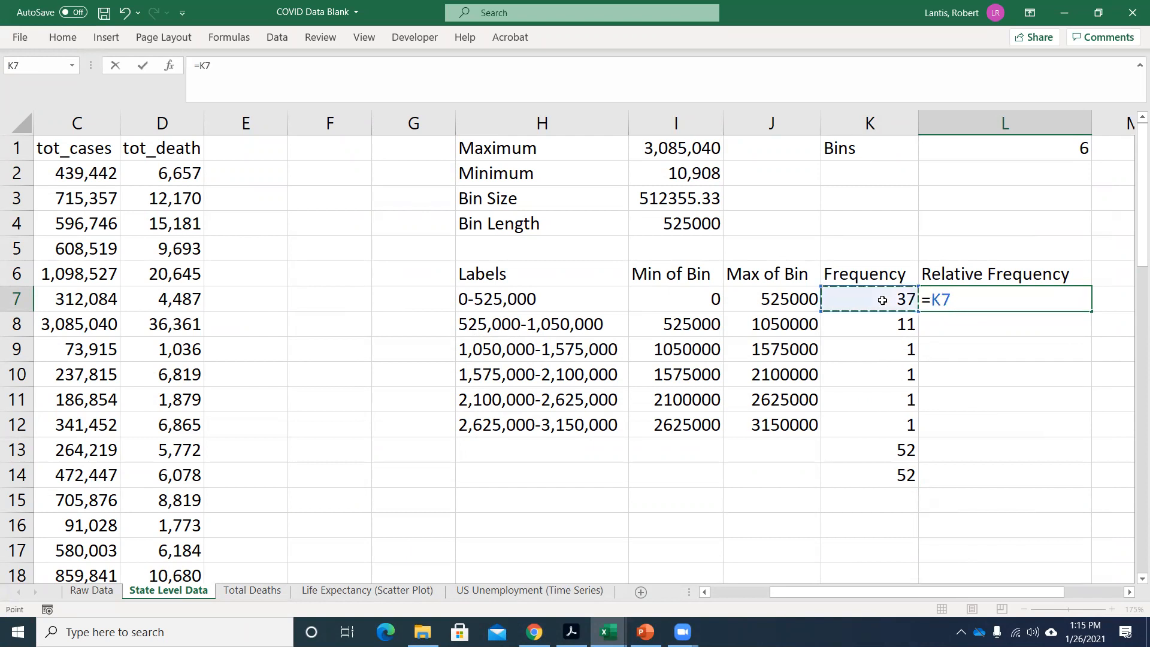
pyautogui.write('/')
pyautogui.click(877, 445)
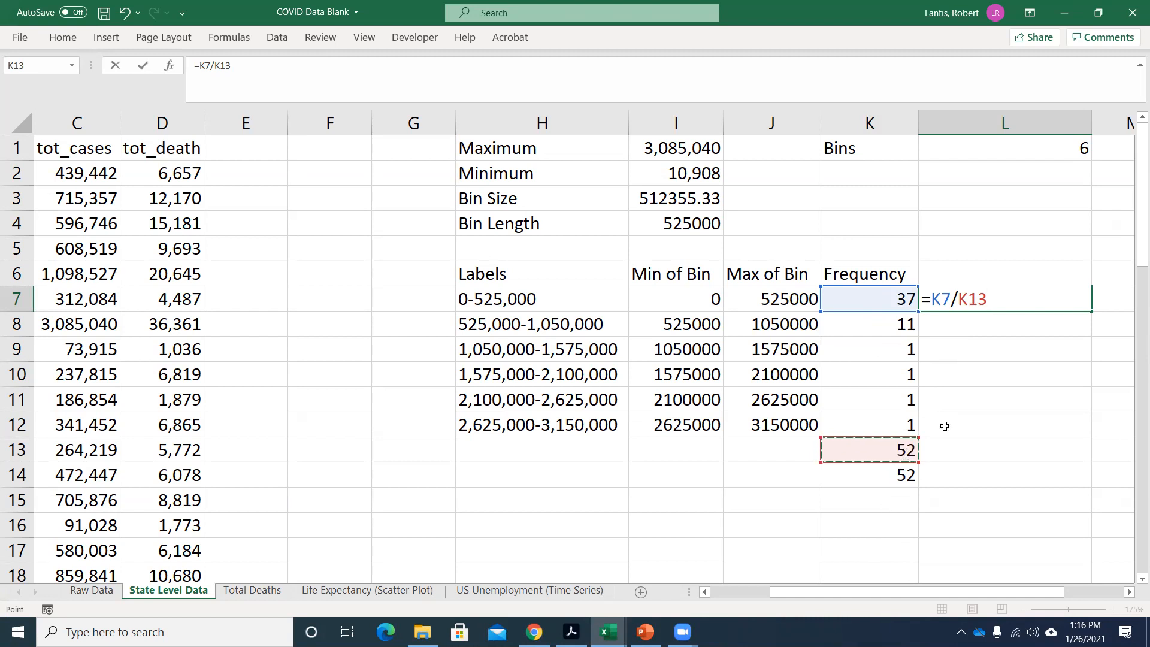
pyautogui.press('F2')
pyautogui.write('$K$')
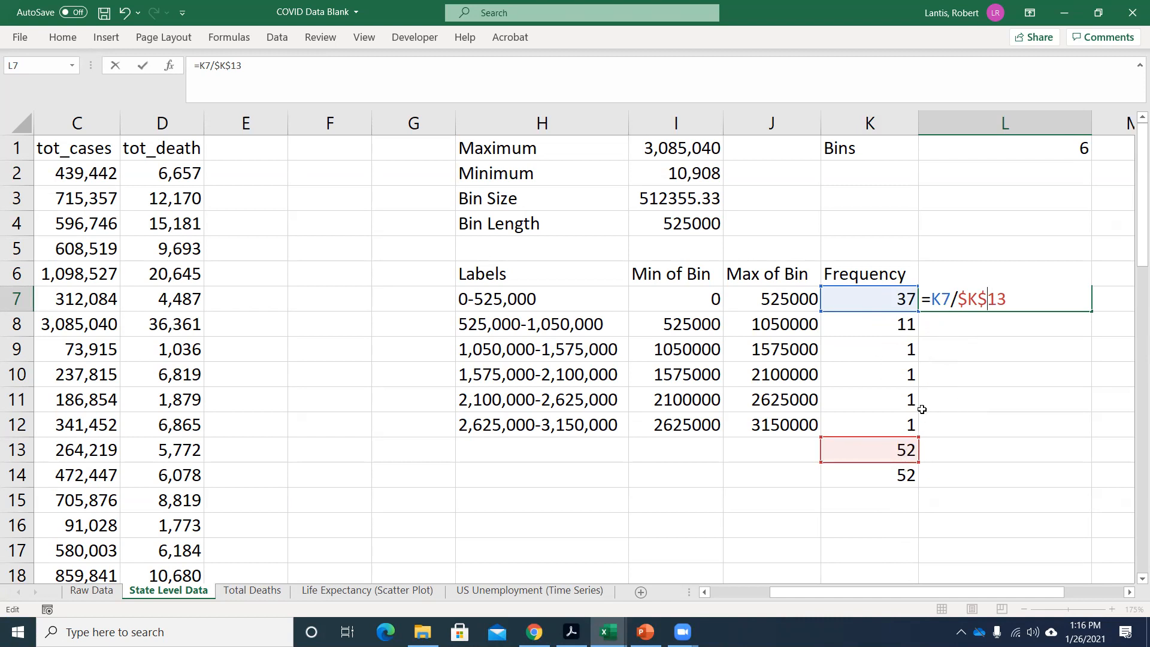
pyautogui.press('Return')
pyautogui.click(983, 300)
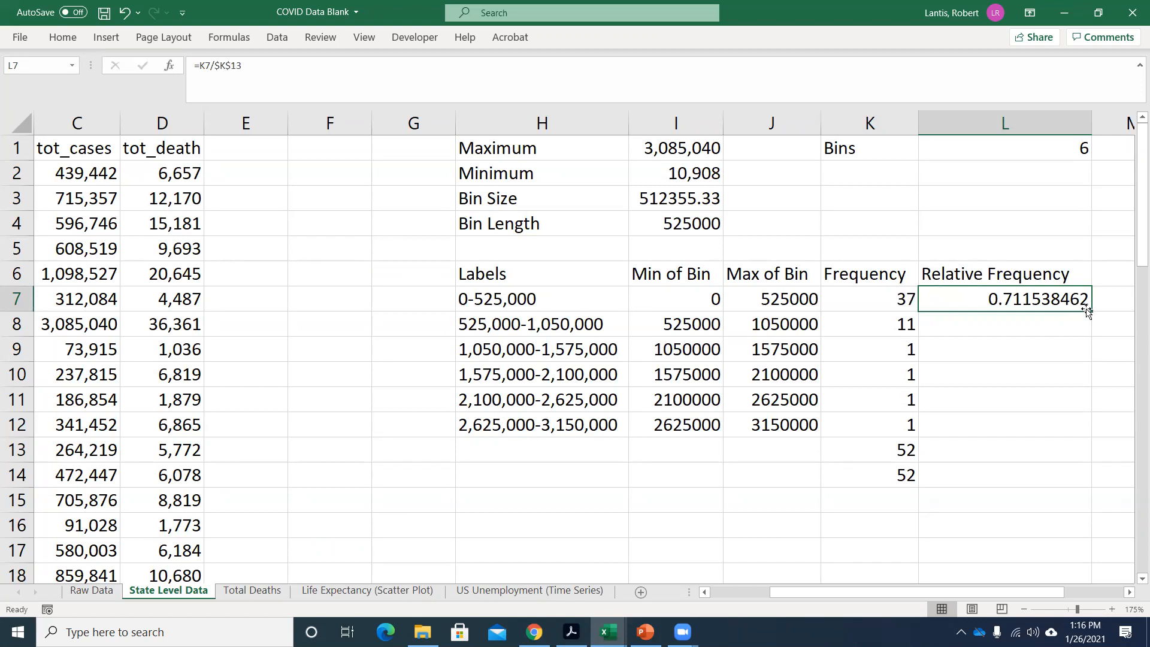
pyautogui.moveTo(1090, 311); pyautogui.dragTo(1079, 436)
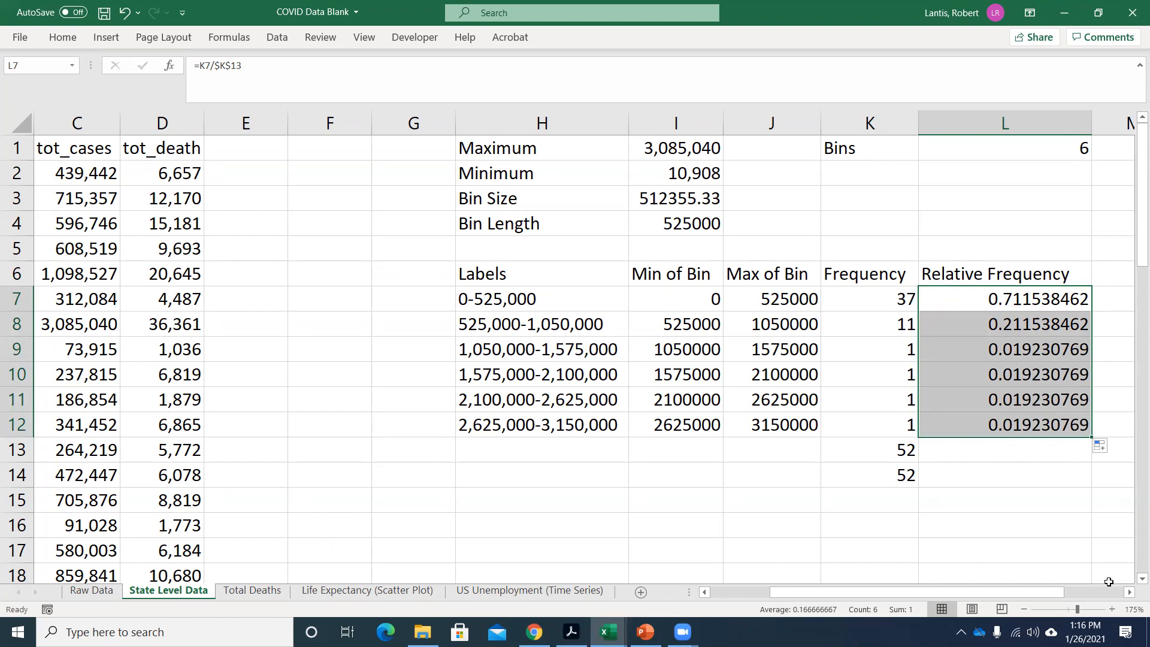
# Enter the column heading "Percent Rel Freq" in cell M6, beside Relative Frequency.
pyautogui.click(1130, 592)
pyautogui.click(1130, 592)
pyautogui.click(1130, 593)
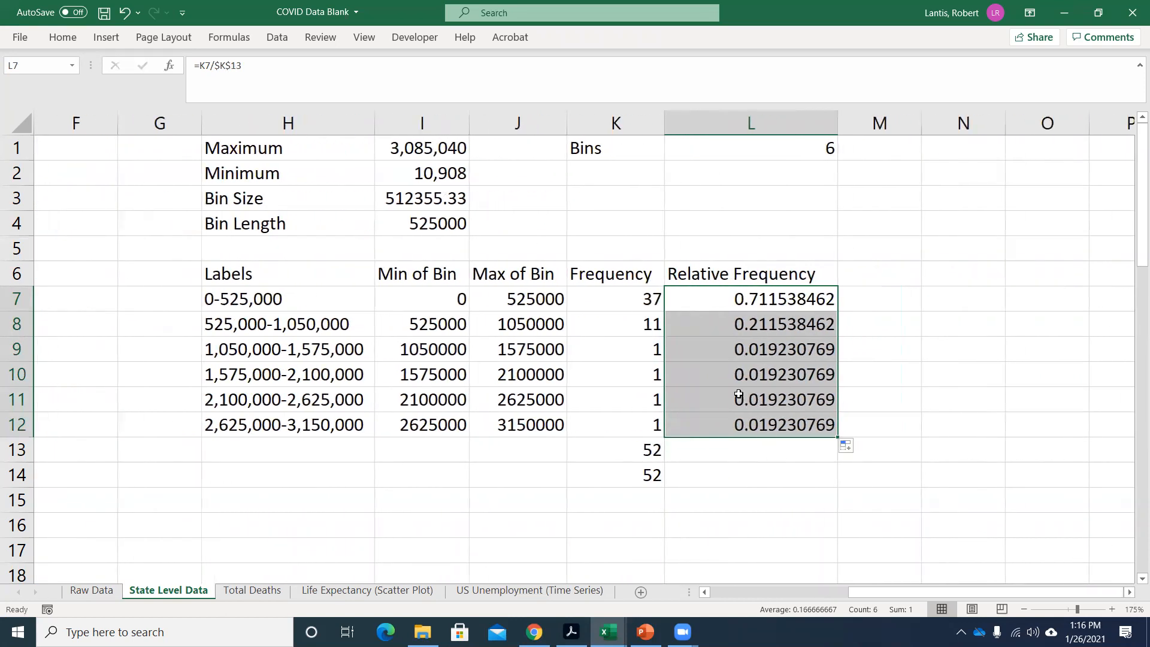
pyautogui.click(858, 257)
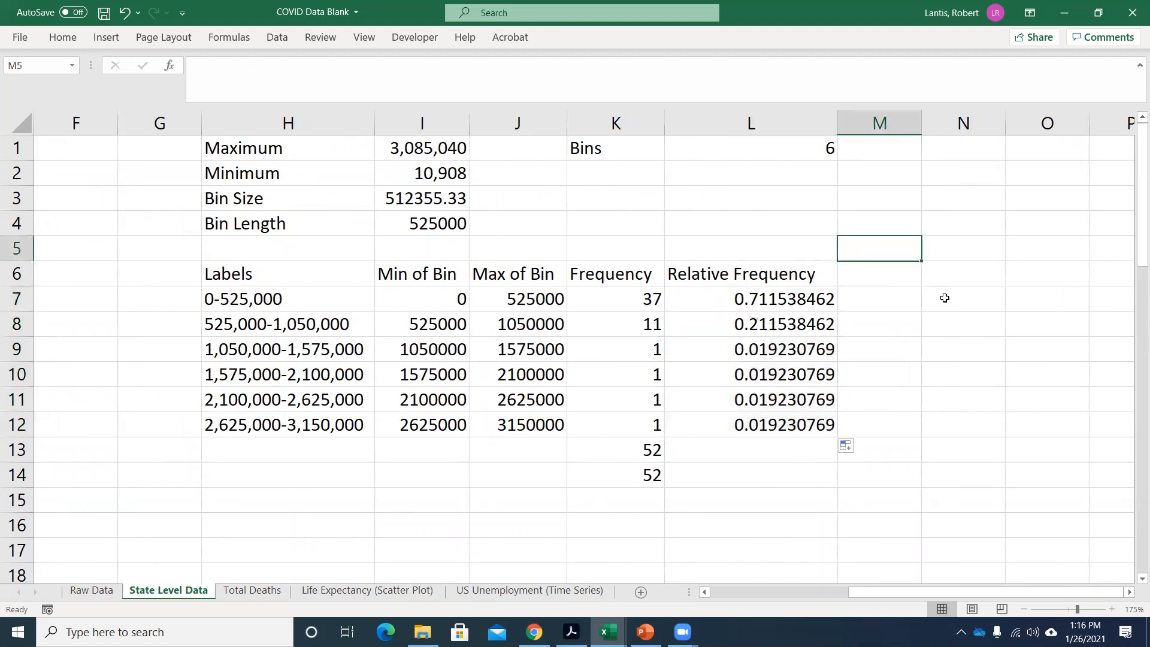
pyautogui.press('Down')
pyautogui.write('Percent ')
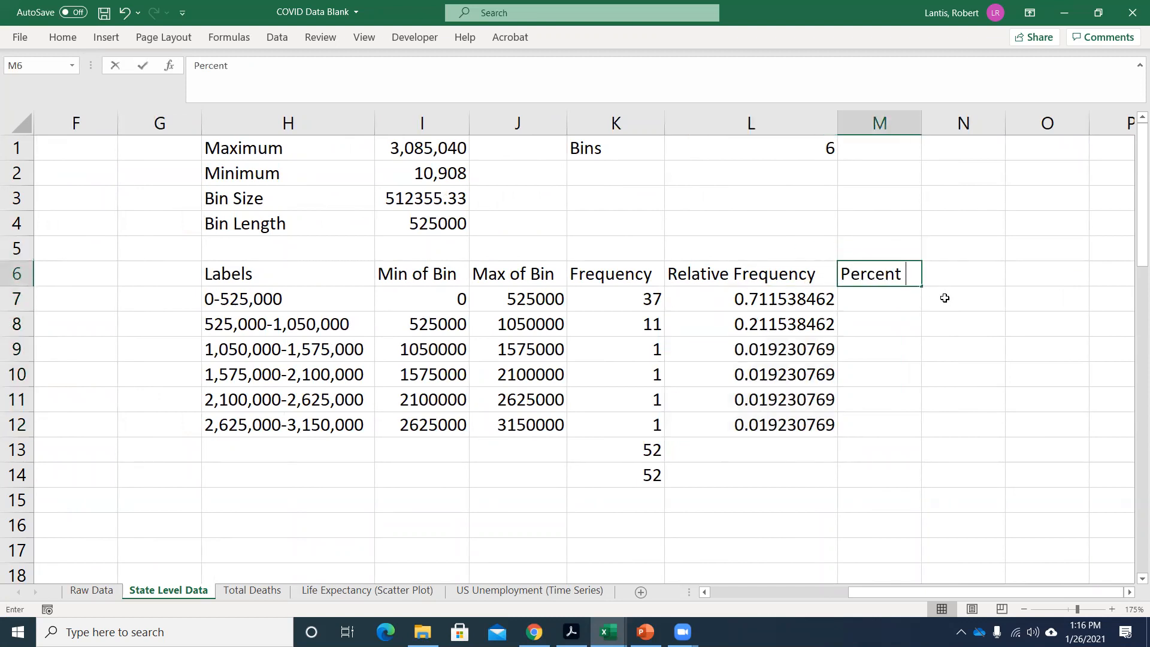
pyautogui.write('Rel Freq')
pyautogui.press('Return')
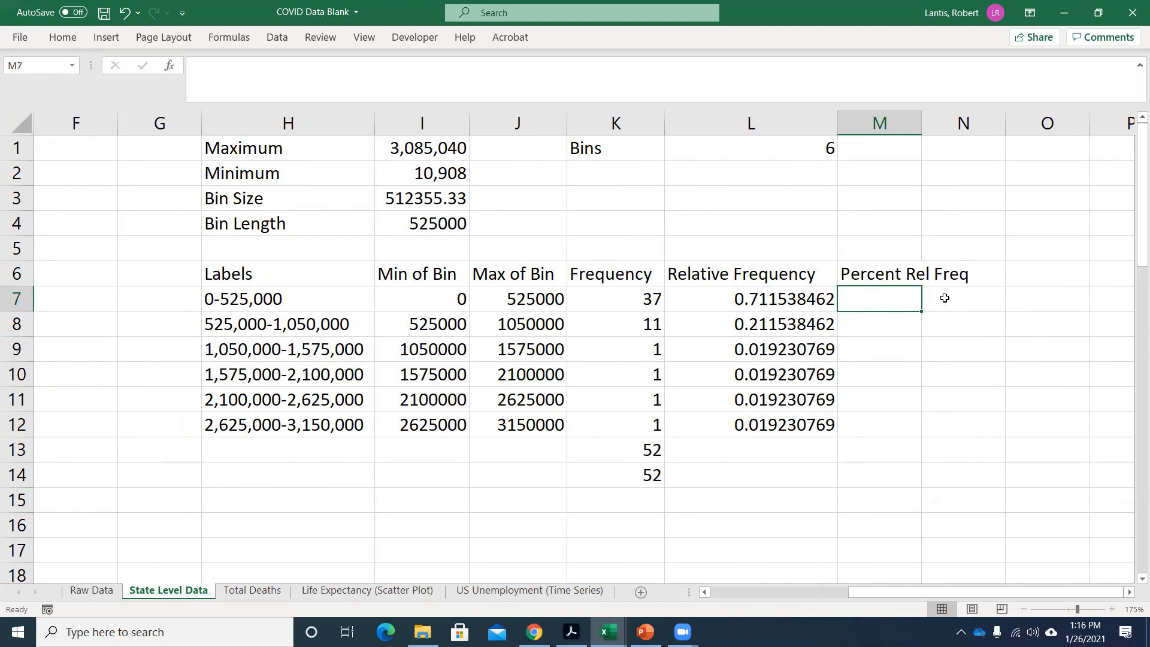
# Enter =L7*100 in M7 as the percent relative frequency and fill the formula down to M12.
pyautogui.write('=')
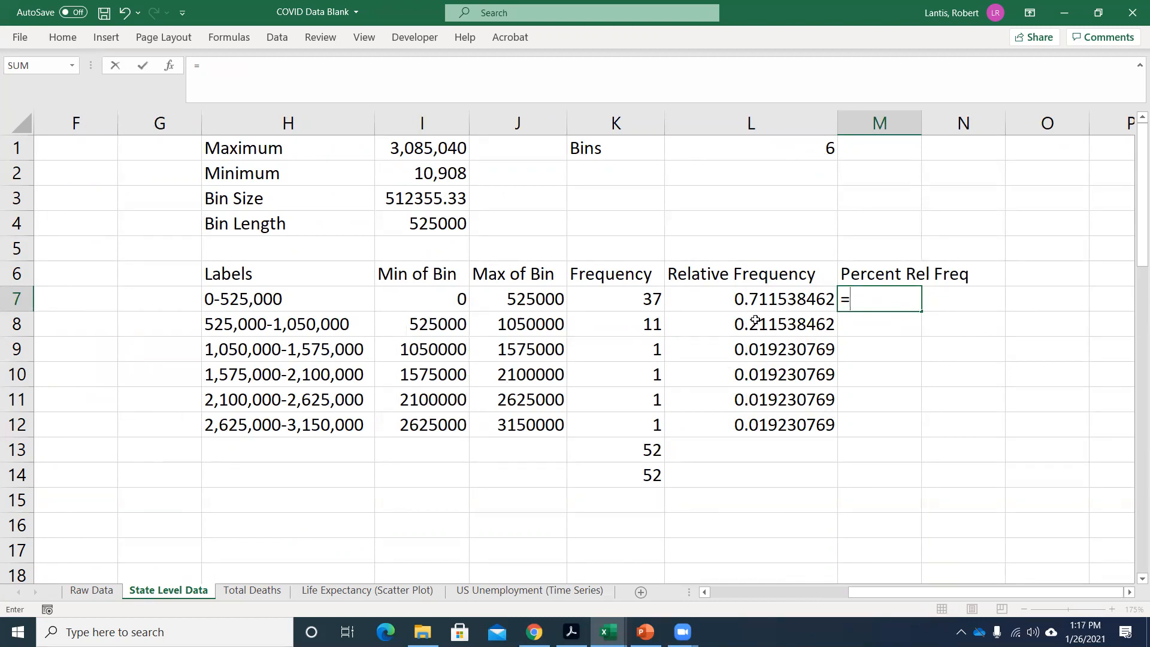
pyautogui.click(749, 296)
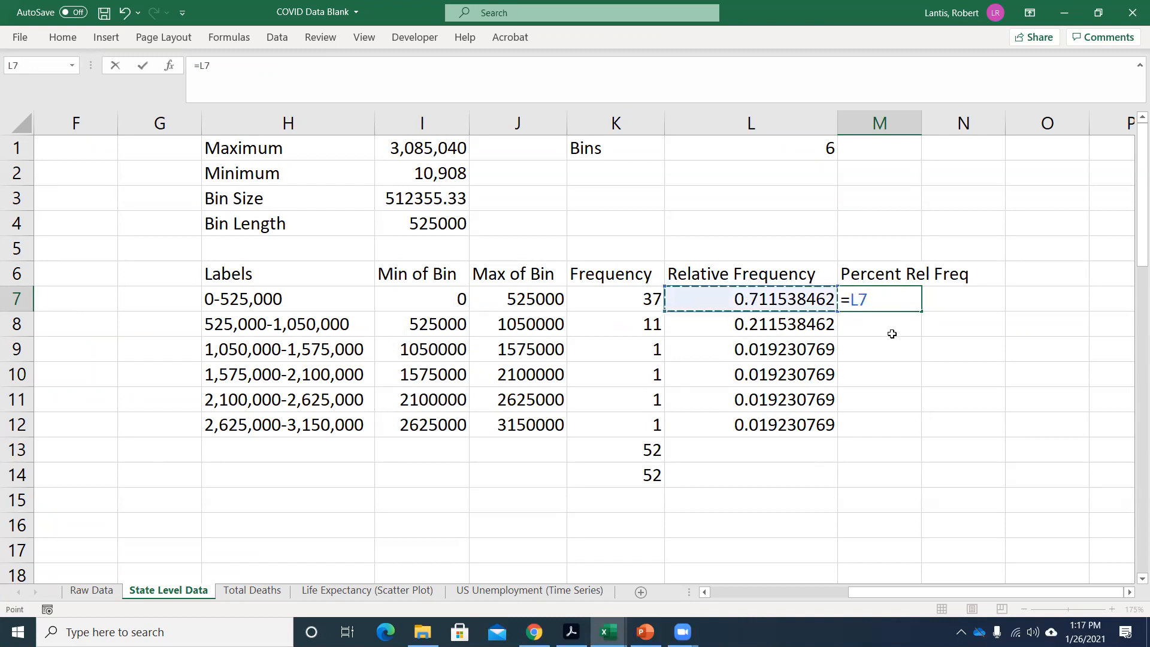
pyautogui.write('*100')
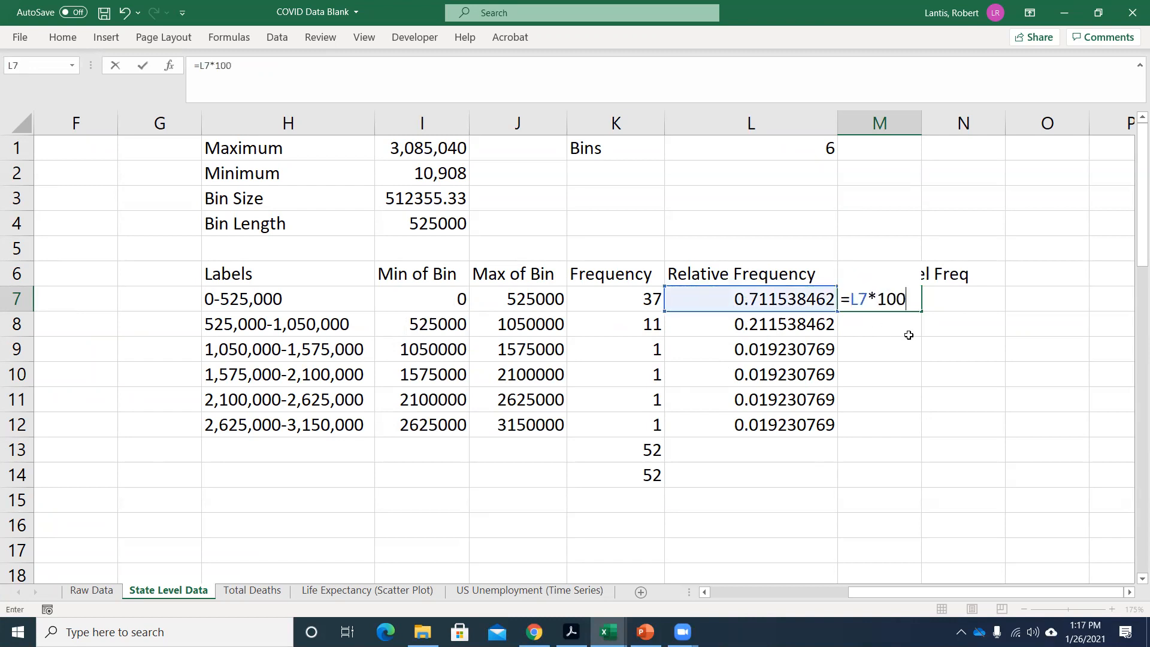
pyautogui.press('Return')
pyautogui.click(887, 299)
pyautogui.moveTo(921, 313); pyautogui.dragTo(903, 435)
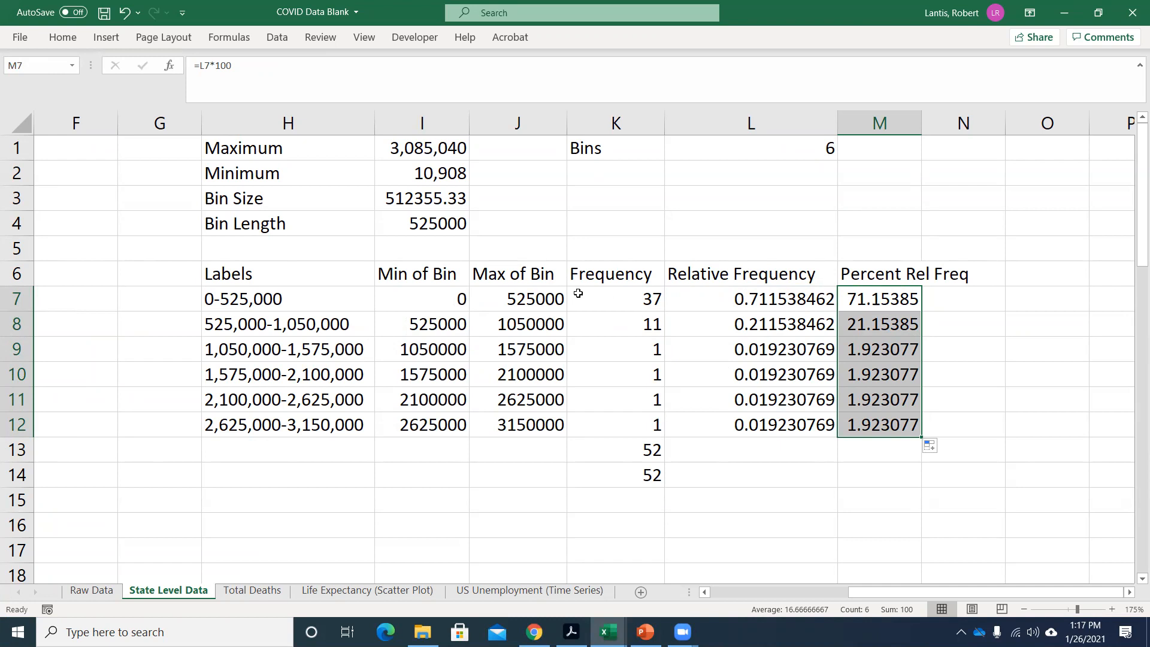
# Chart the percent relative frequencies in M7:M12 against the bin labels in H7:H12 as a 2-D clustered column chart, and delete the chart.
pyautogui.moveTo(267, 297); pyautogui.dragTo(276, 422)
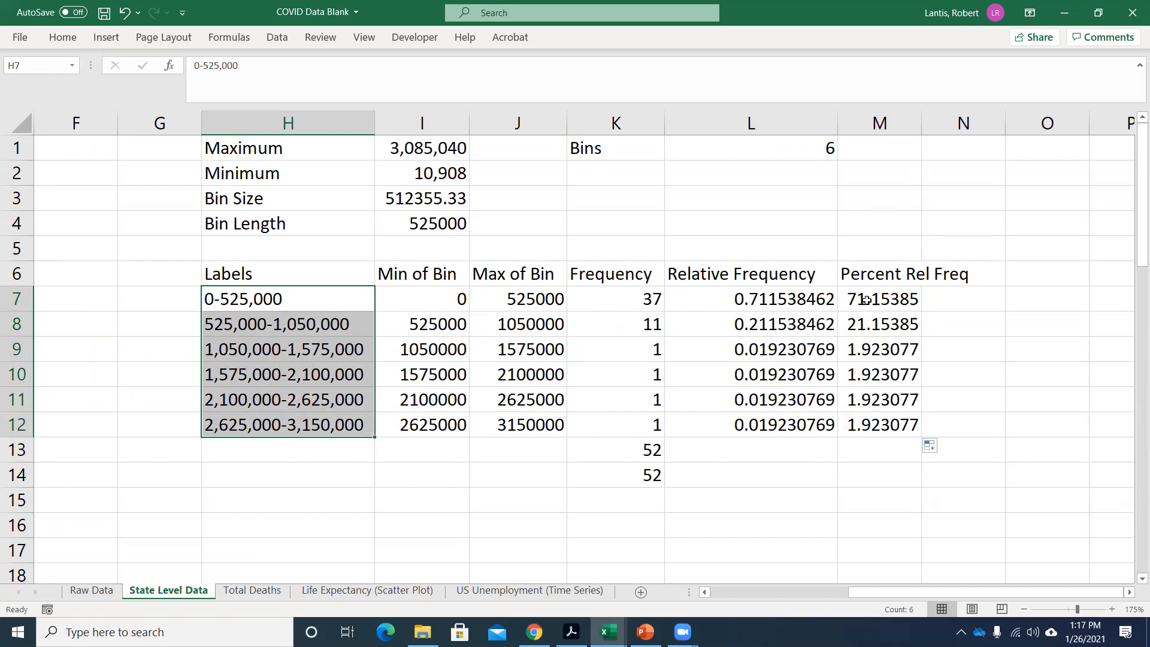
pyautogui.keyDown('ctrl'); pyautogui.moveTo(873, 298); pyautogui.dragTo(876, 421); pyautogui.keyUp('ctrl')
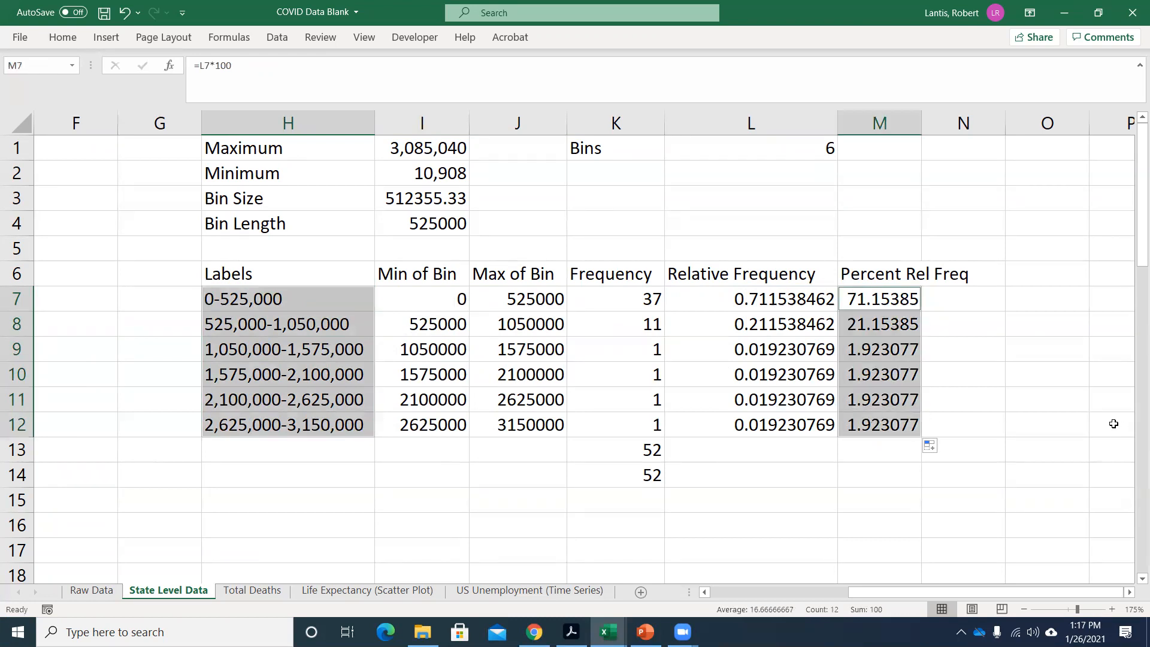
pyautogui.click(105, 37)
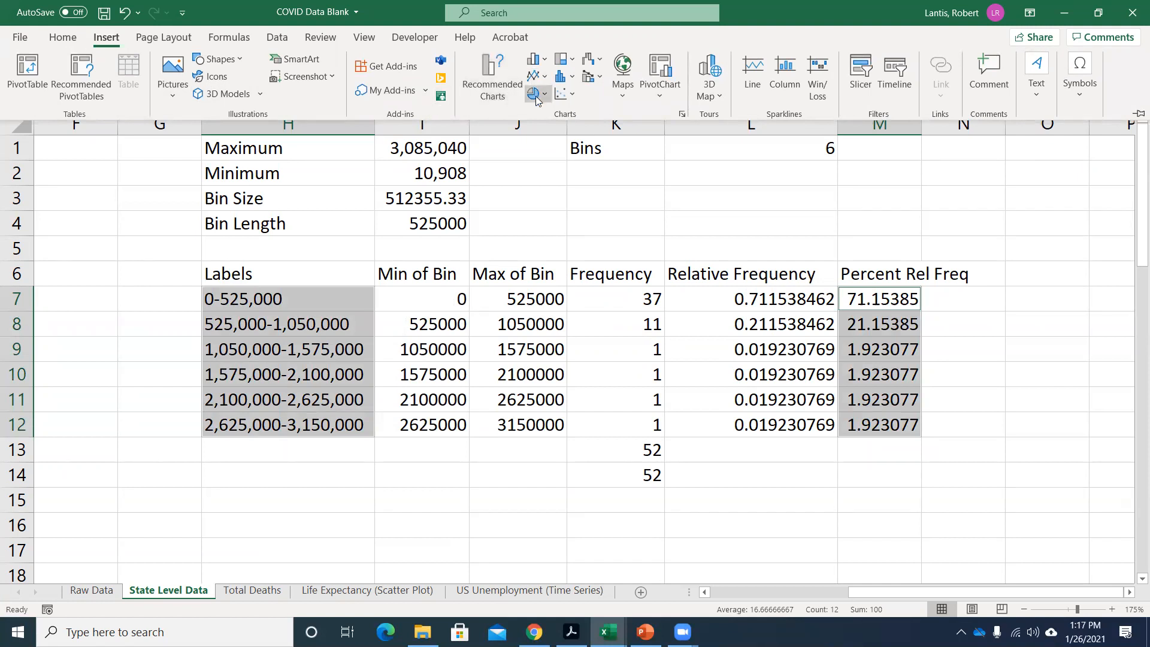
pyautogui.click(539, 60)
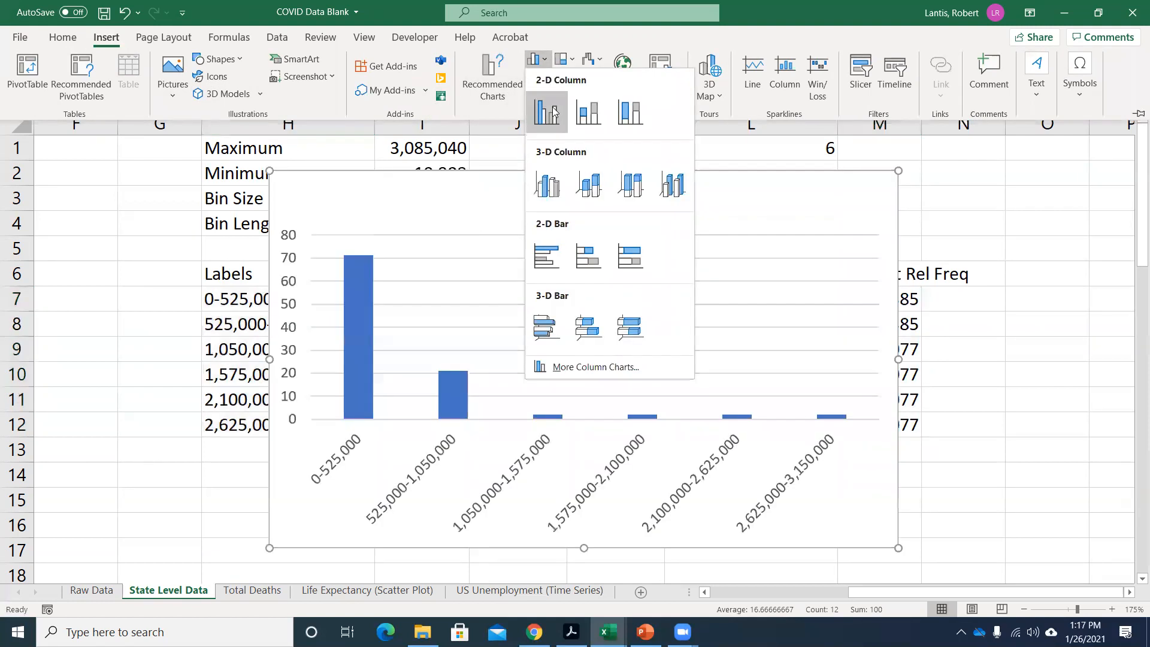
pyautogui.click(550, 120)
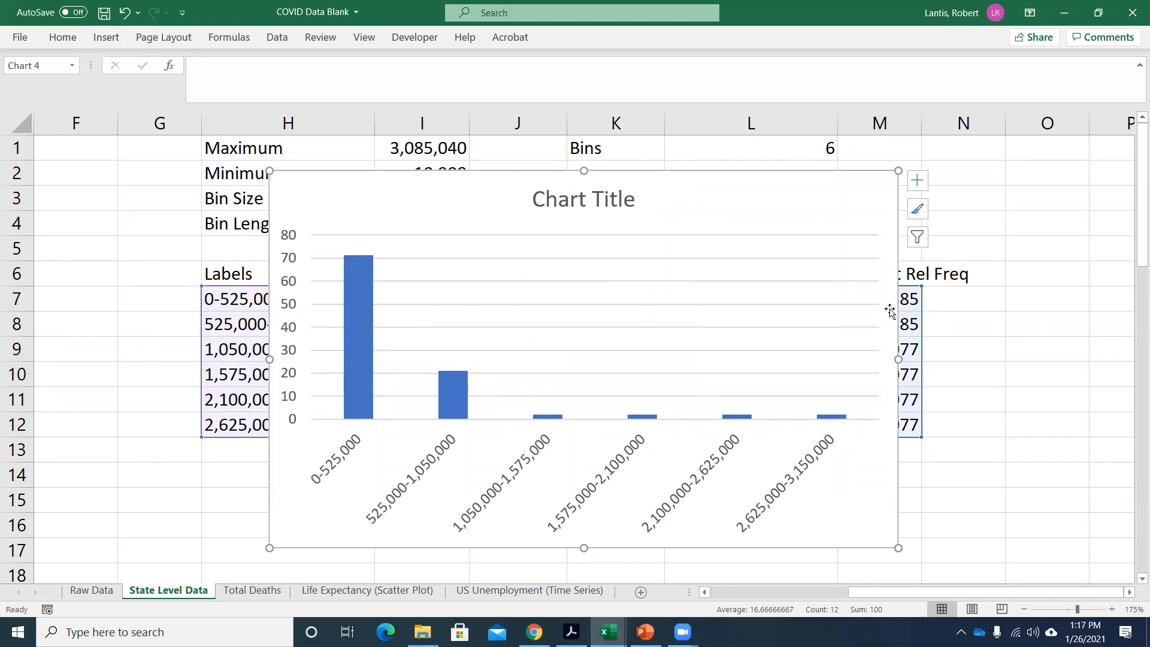
pyautogui.moveTo(662, 191); pyautogui.dragTo(453, 180)
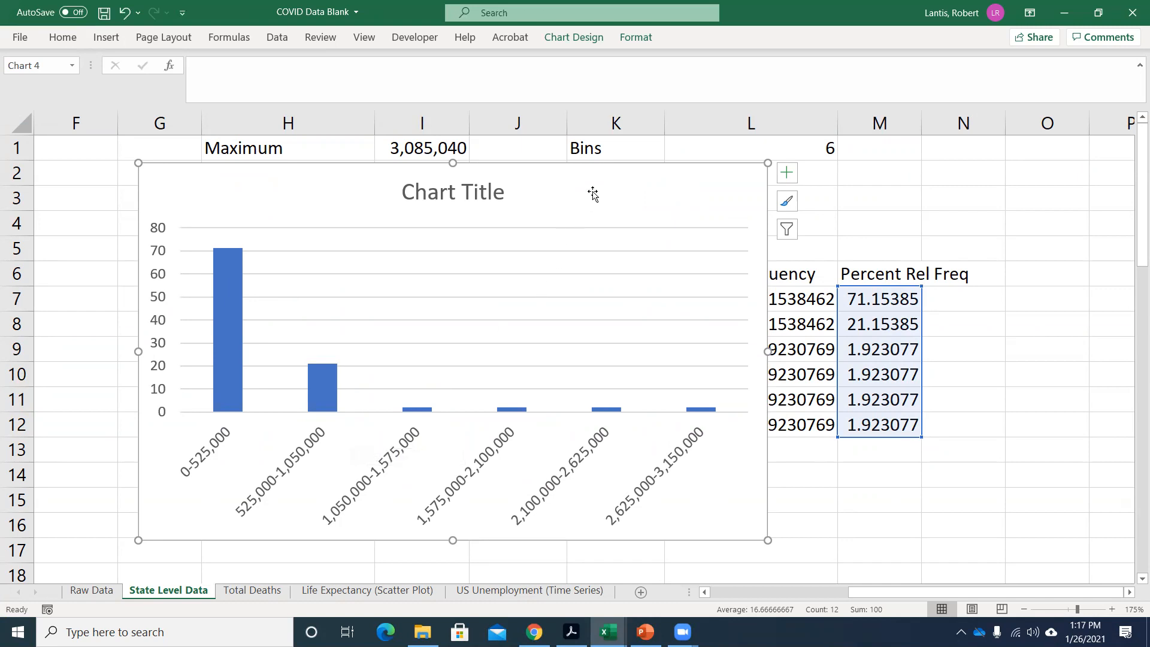
pyautogui.press('Delete')
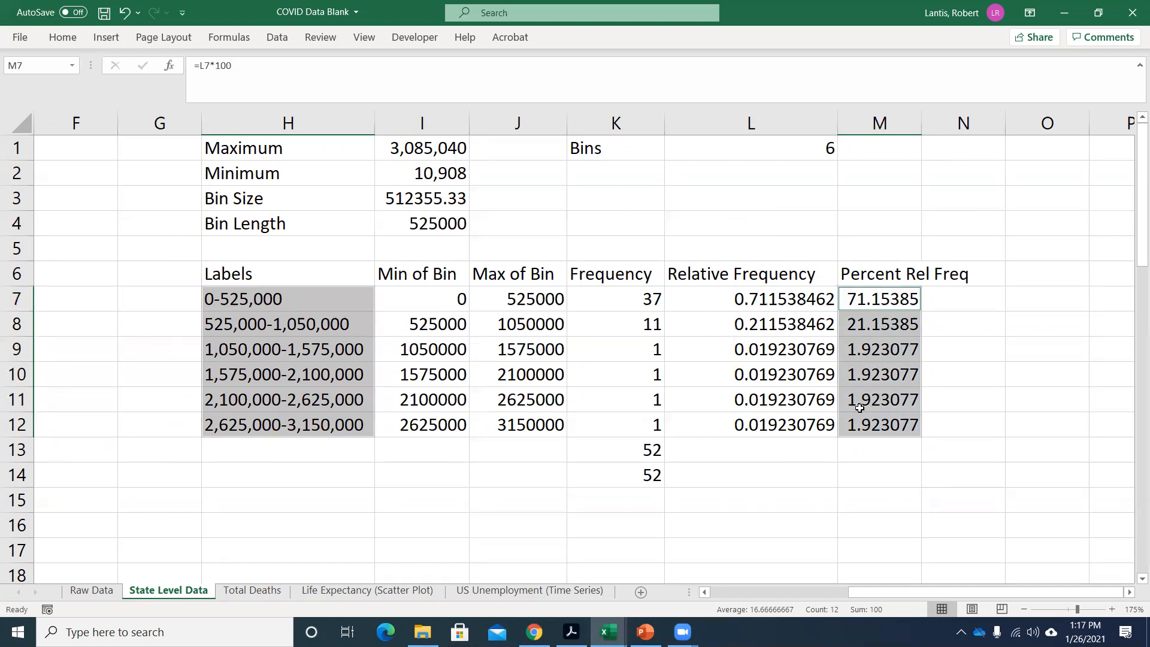
# Enter =sum(L7:L12) in cell L13 to total the relative frequencies.
pyautogui.click(825, 455)
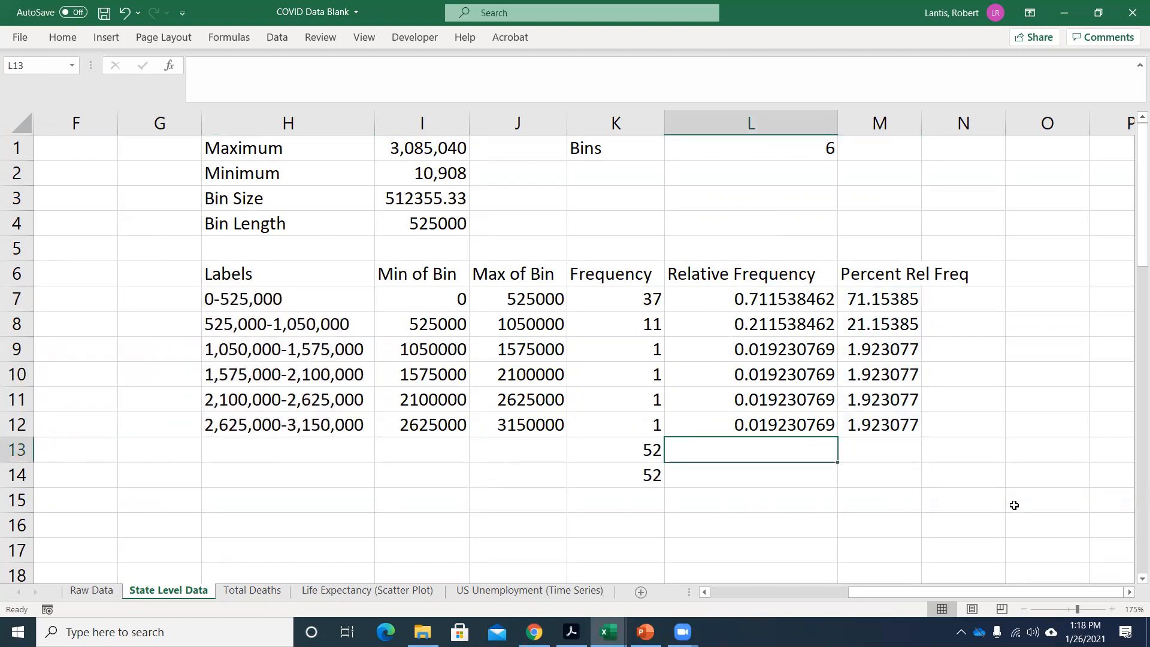
pyautogui.write('=sum(')
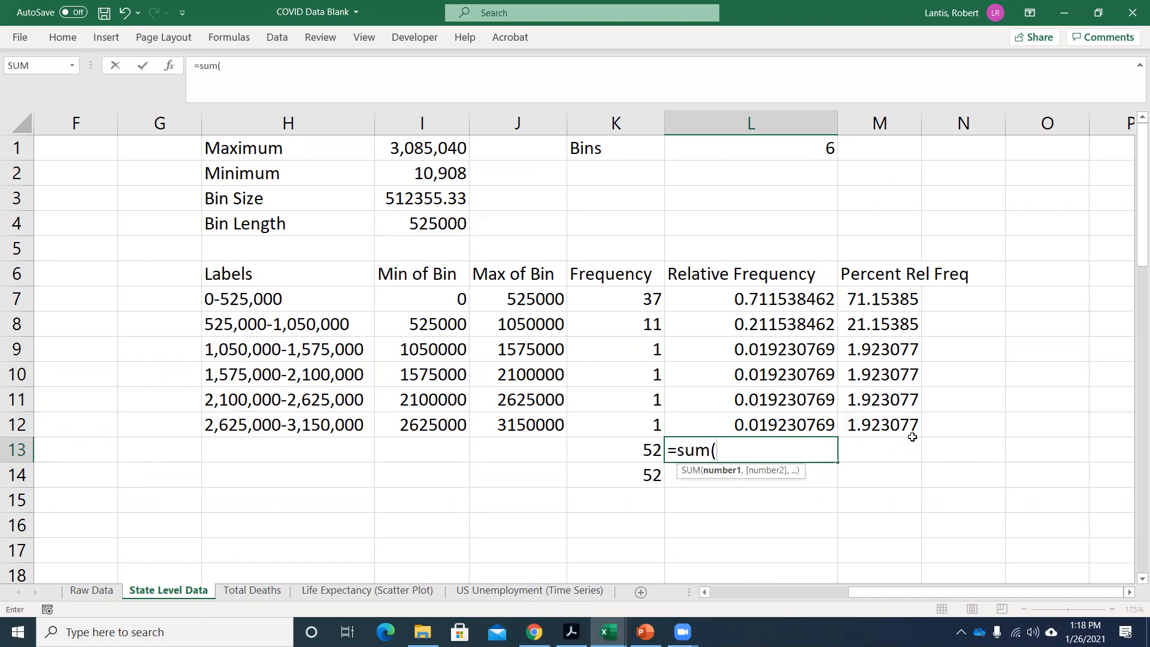
pyautogui.moveTo(779, 297); pyautogui.dragTo(768, 417)
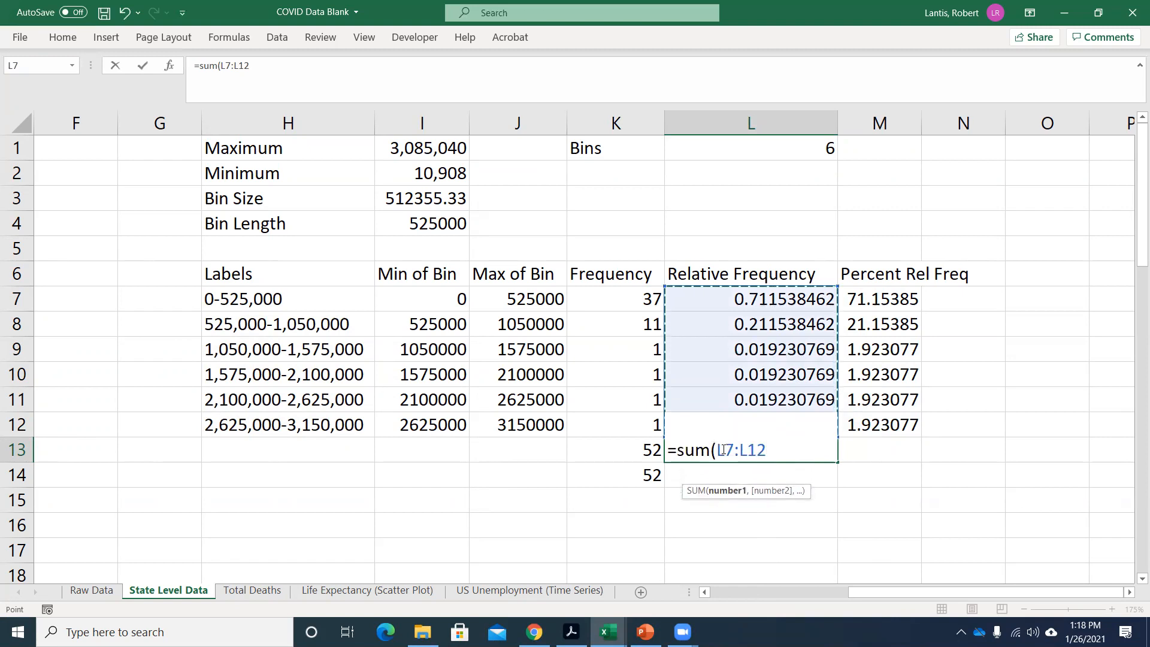
pyautogui.write(')')
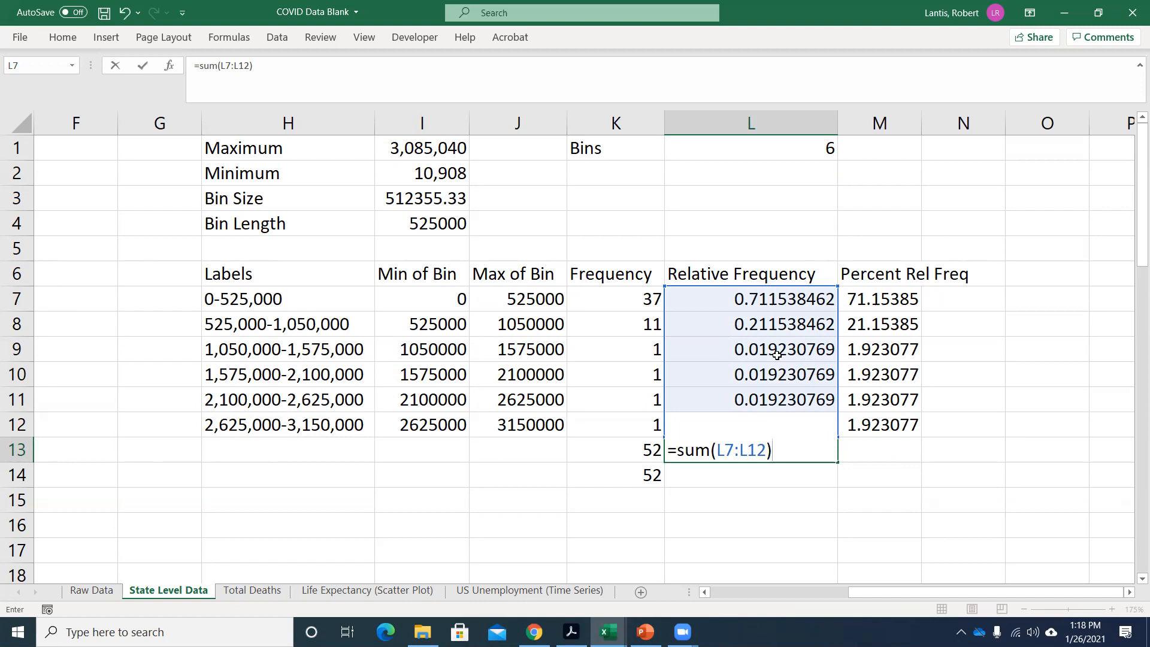
# Replace the formula in cell M13 with =sum(M7:M12) to total the percent relative frequencies.
pyautogui.press('Return')
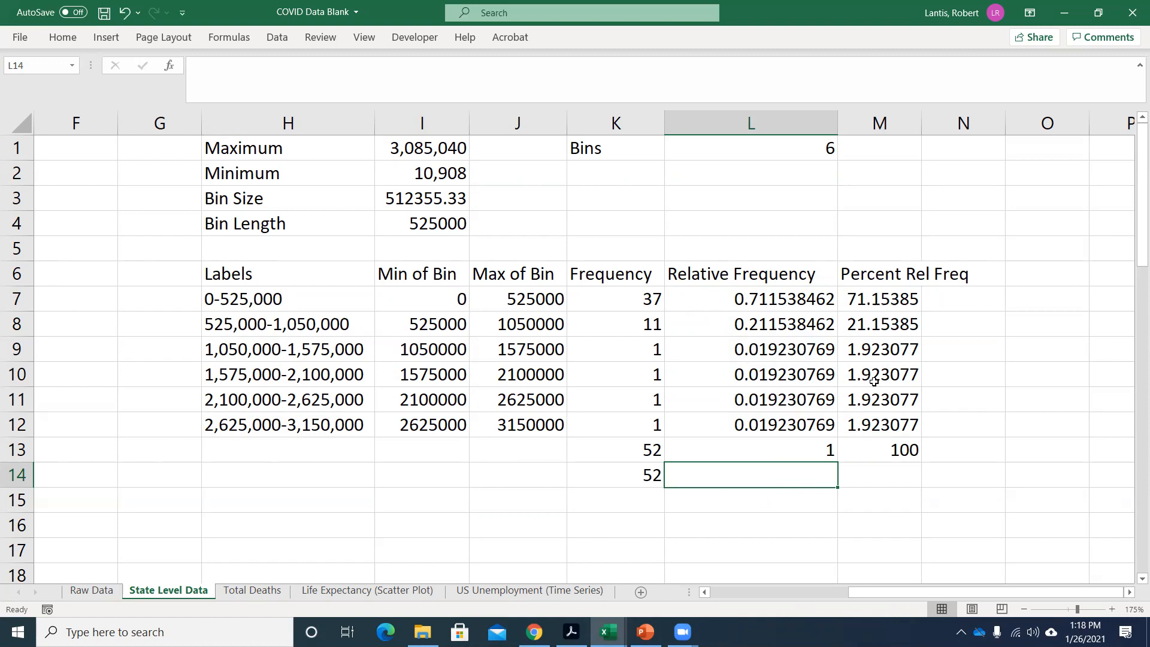
pyautogui.doubleClick(885, 457)
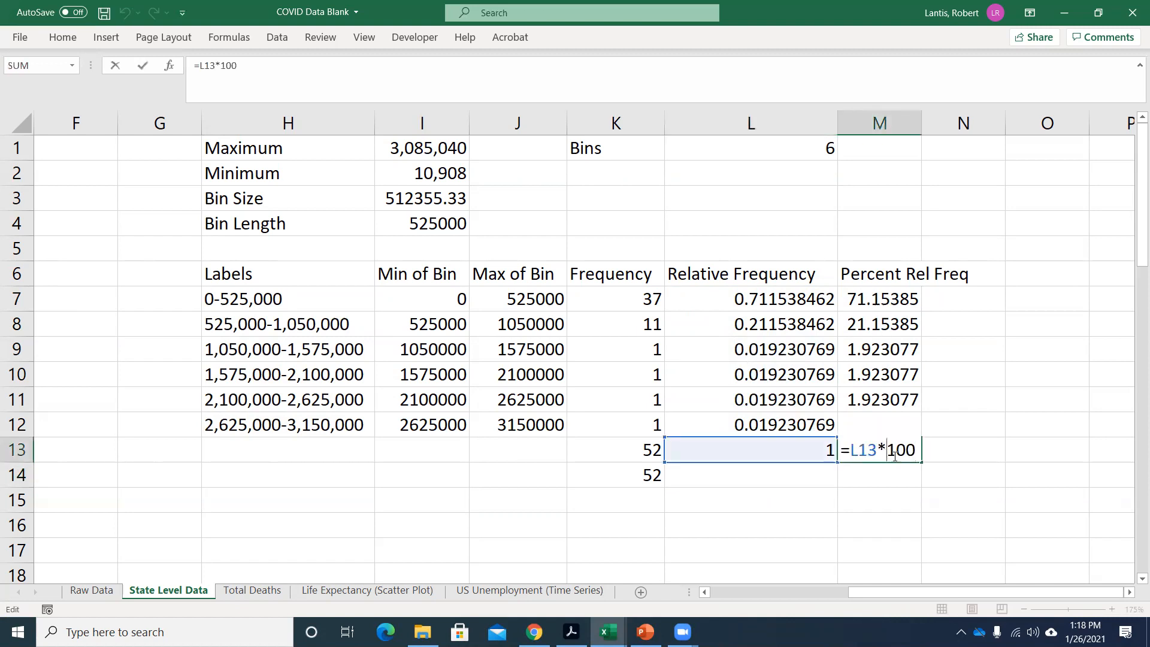
pyautogui.press('BackSpace')
pyautogui.press('Delete')
pyautogui.press('BackSpace')
pyautogui.press('BackSpace')
pyautogui.press('Delete')
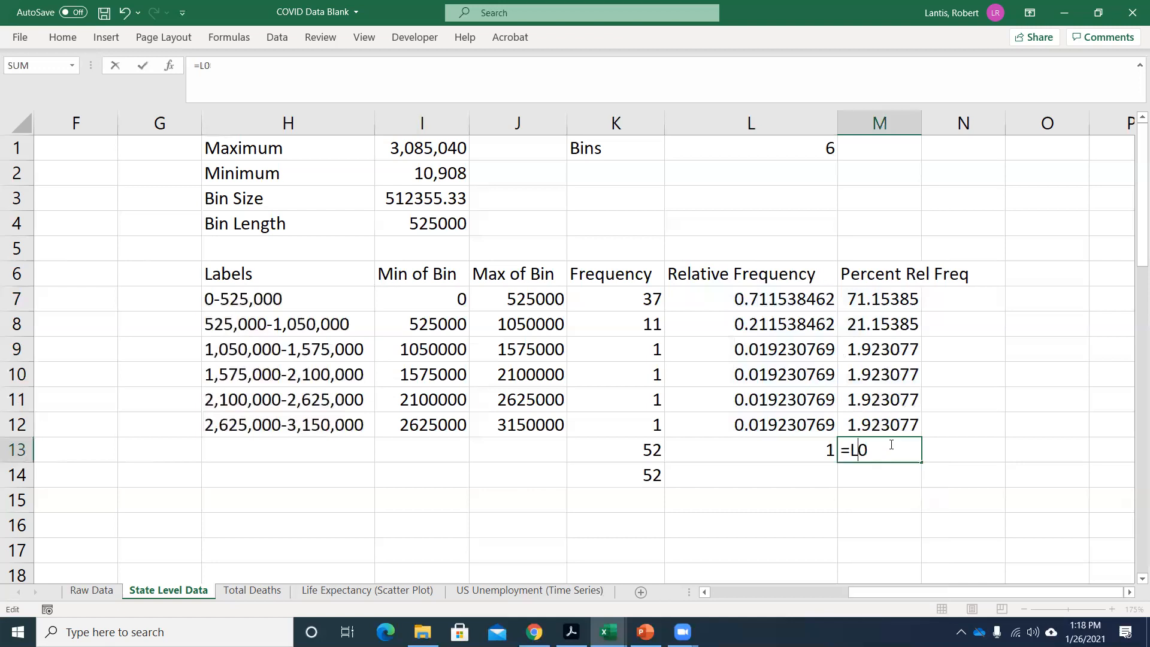
pyautogui.press('BackSpace')
pyautogui.press('Delete')
pyautogui.write('sum(')
pyautogui.moveTo(881, 297); pyautogui.dragTo(884, 424)
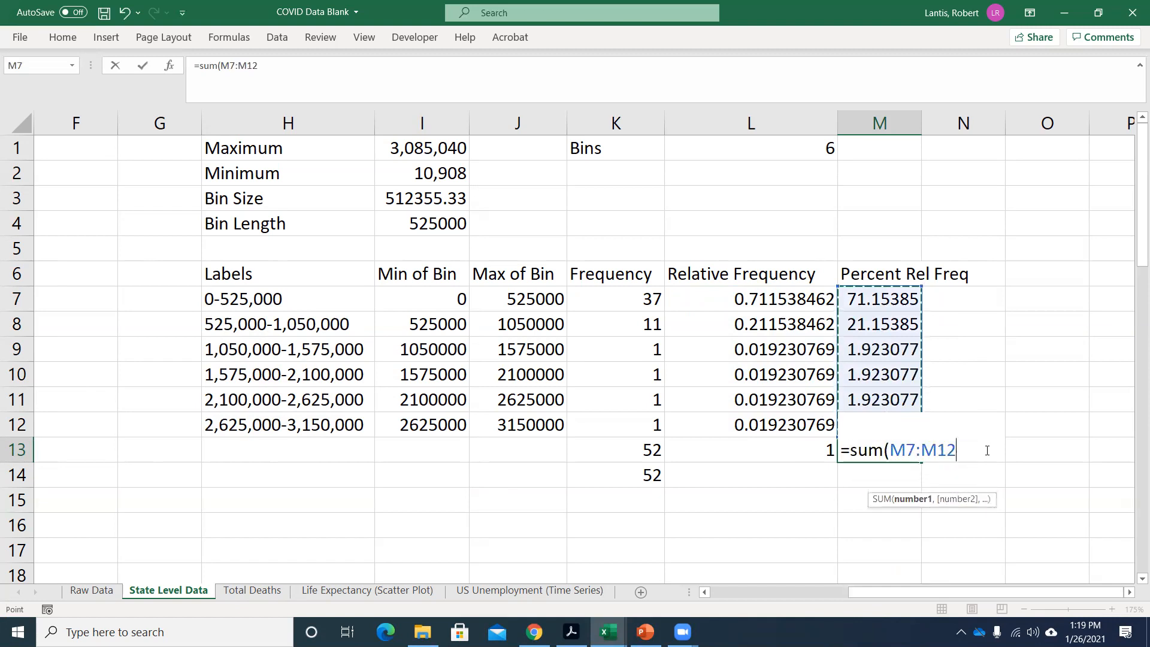
pyautogui.press('Return')
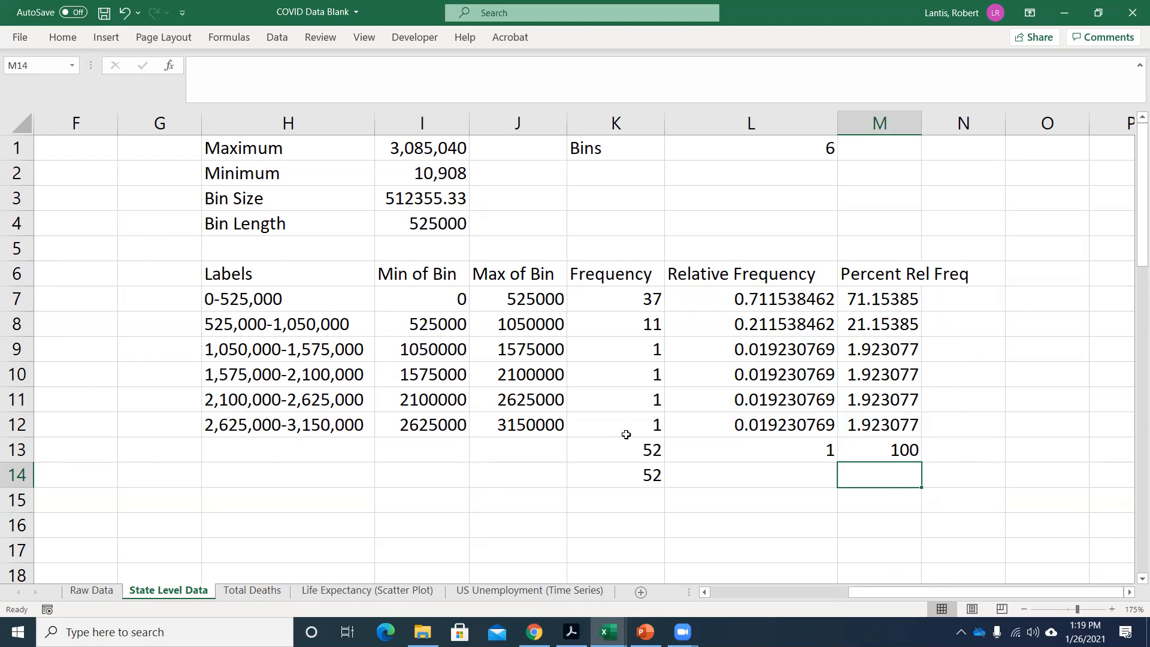
# Switch to the PowerPoint lecture, look through the slides following Relative Frequency, and return to the Excel workbook.
pyautogui.click(645, 632)
pyautogui.scroll(-2, 112, 406)
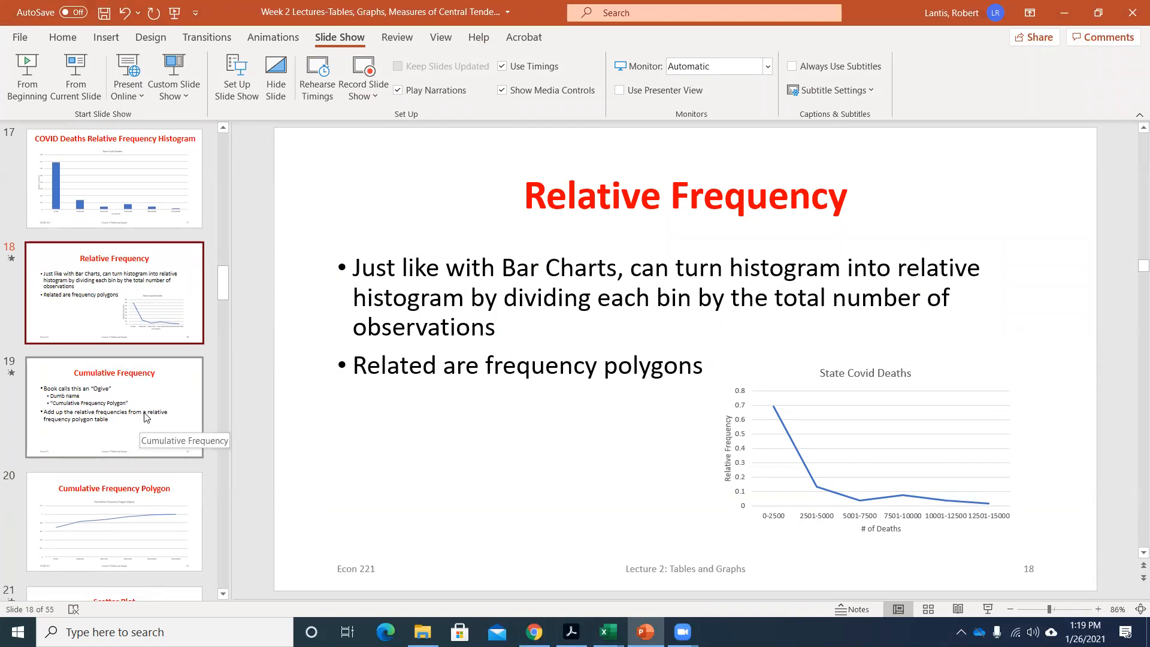
pyautogui.scroll(-3, 151, 368)
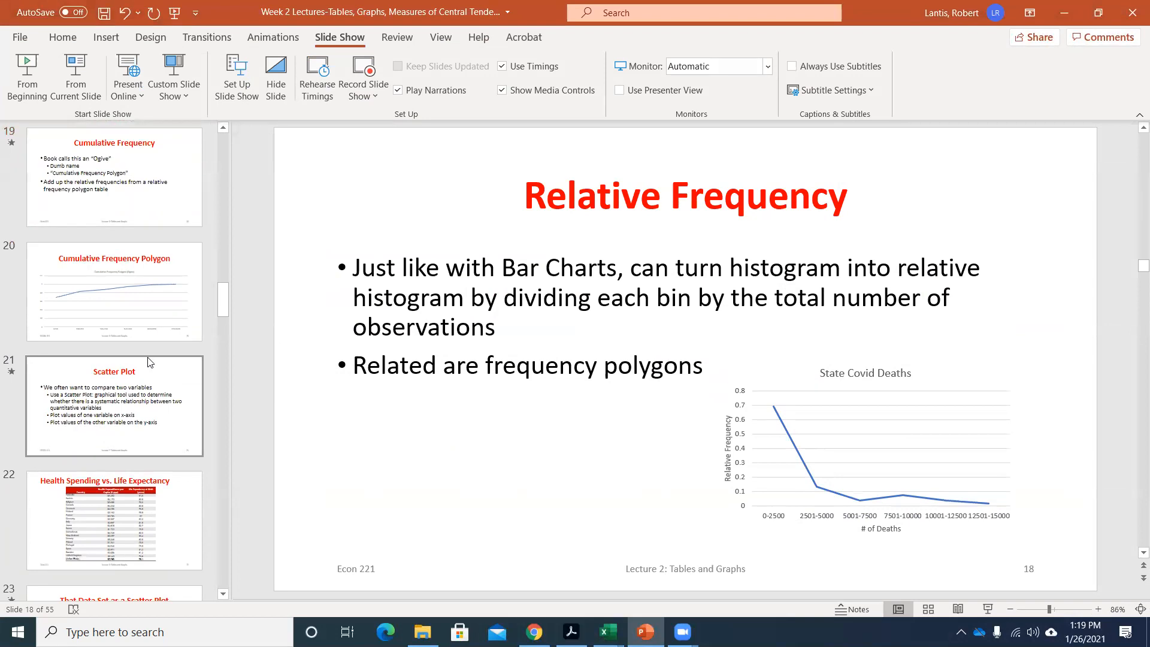
pyautogui.click(1064, 13)
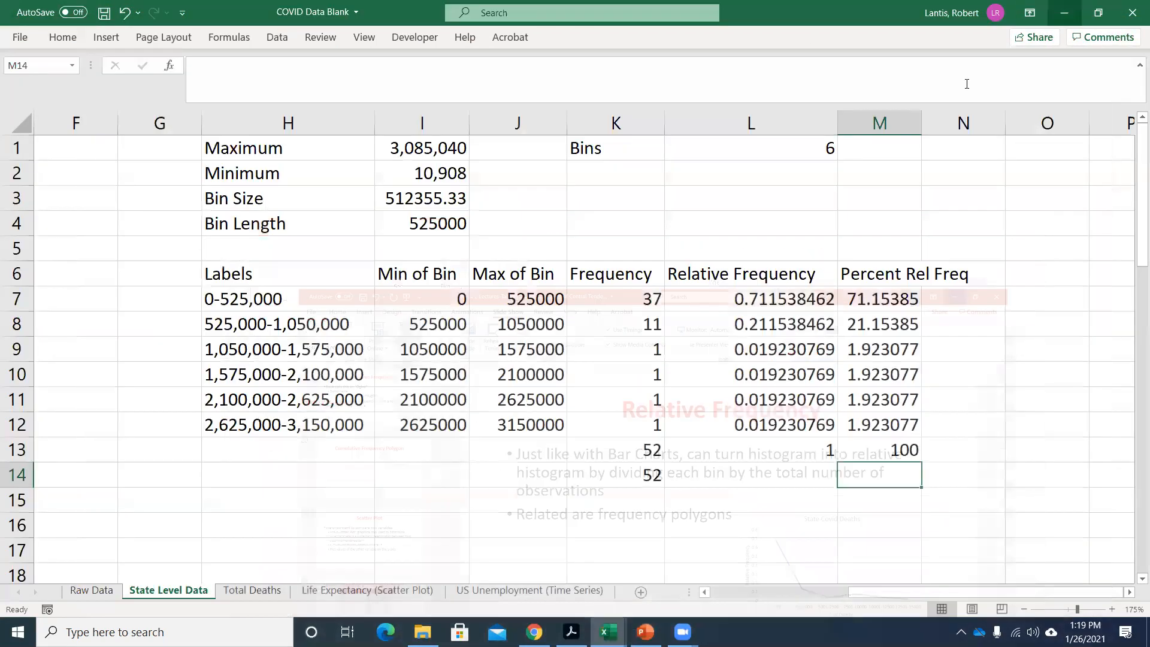
# Autofit the width of column M so it fits the Percent Rel Freq heading and values.
pyautogui.click(955, 303)
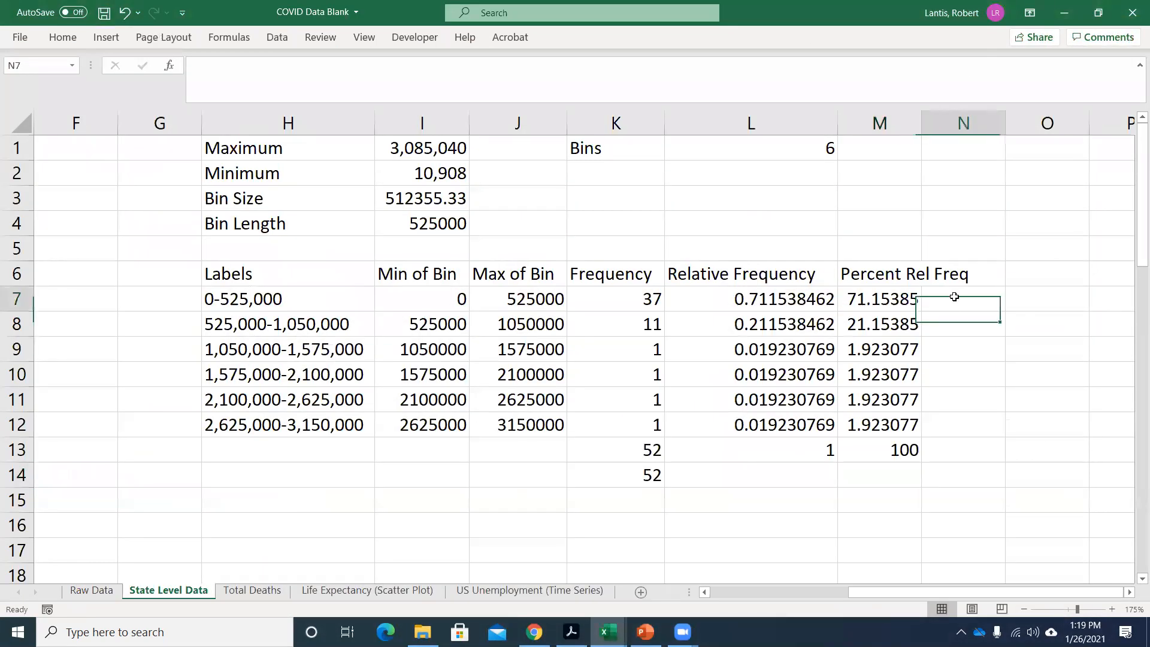
pyautogui.doubleClick(922, 123)
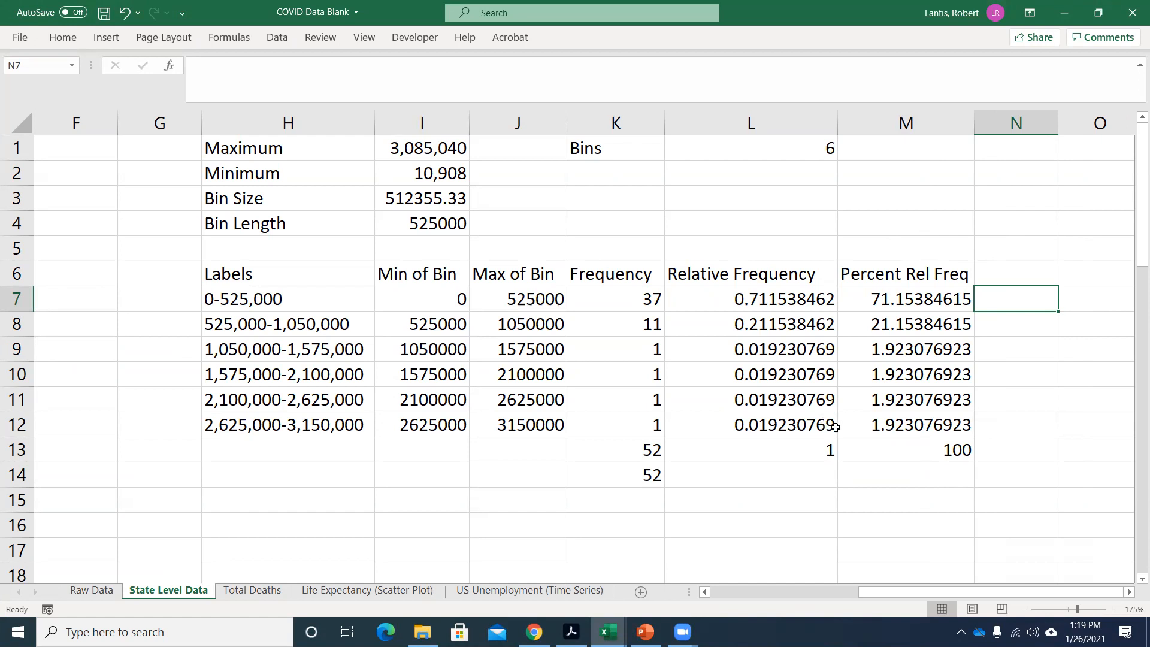
pyautogui.scroll(-1, 703, 351)
pyautogui.scroll(1, 702, 351)
# Examine the COUNTIFS formula in K7 and the bin limits it references, leaving it as it is.
pyautogui.click(630, 298)
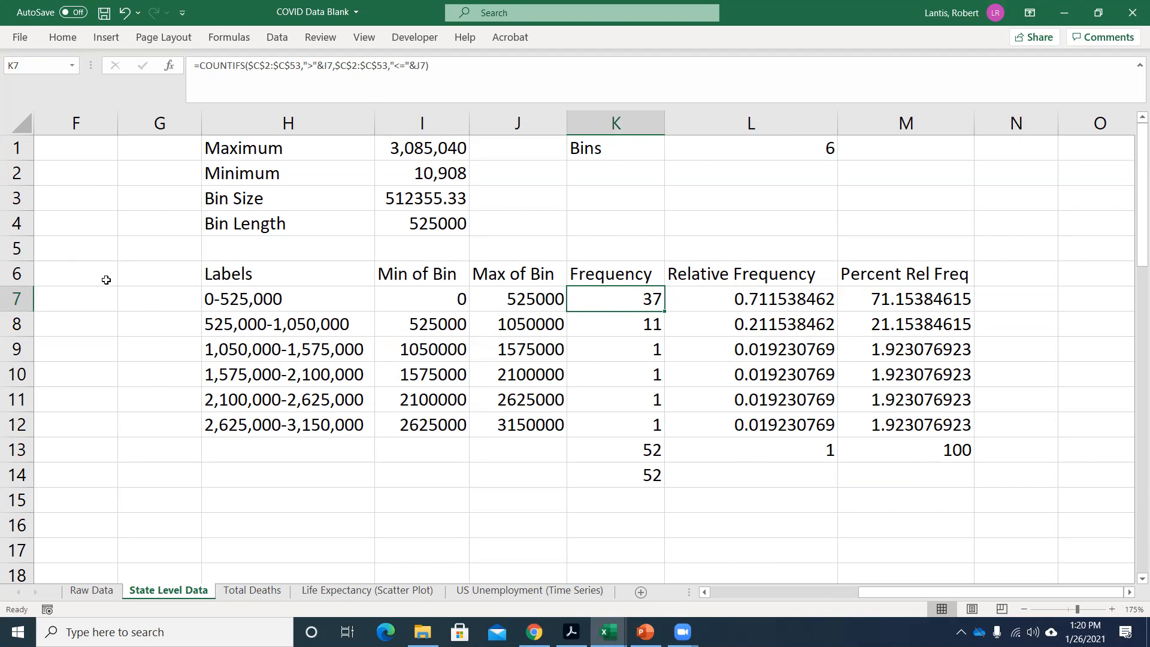
pyautogui.doubleClick(637, 301)
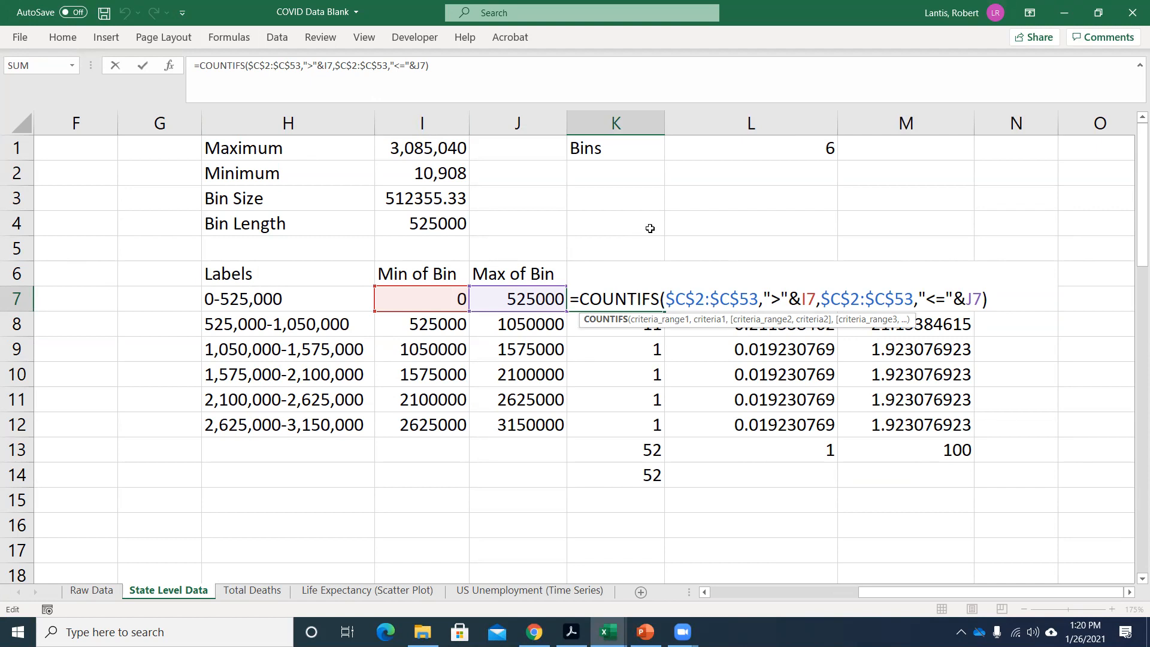
pyautogui.press('Return')
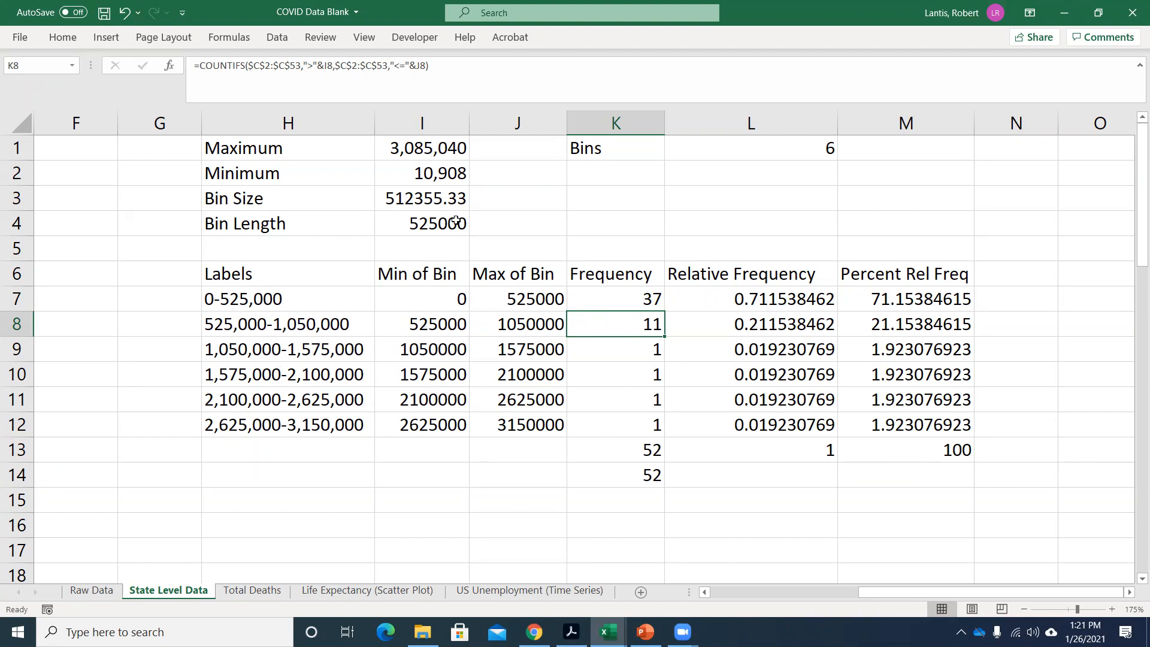
# Try bin lengths of 530000 and 1000000 in cell I4, and undo both changes.
pyautogui.click(418, 220)
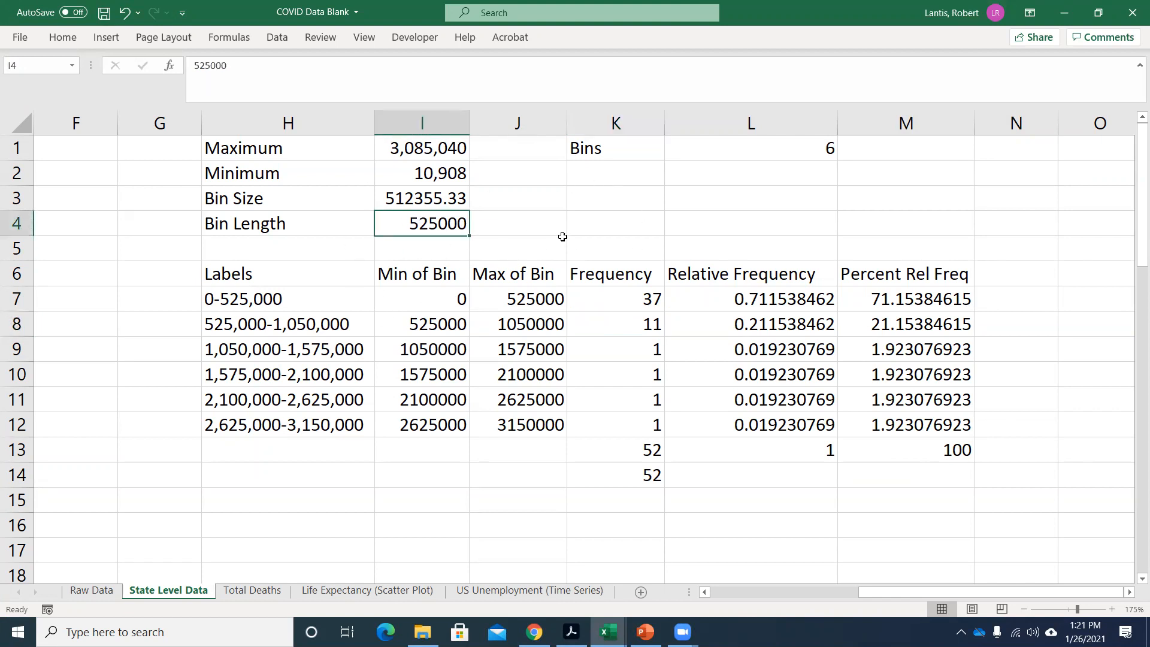
pyautogui.write('530000')
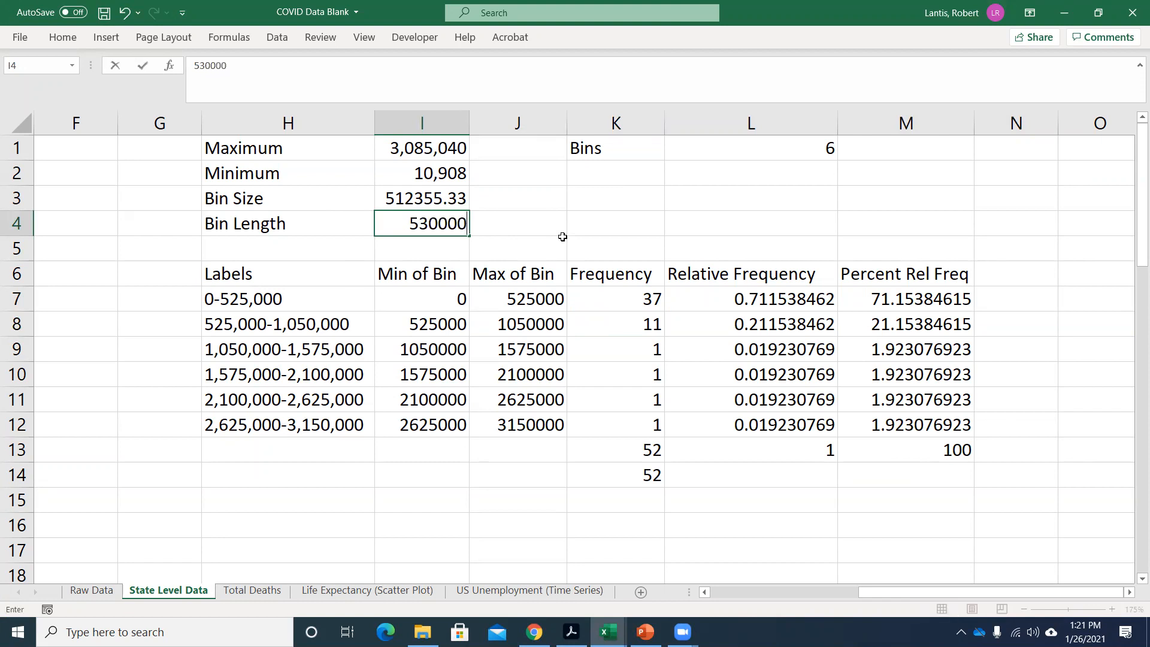
pyautogui.press('Return')
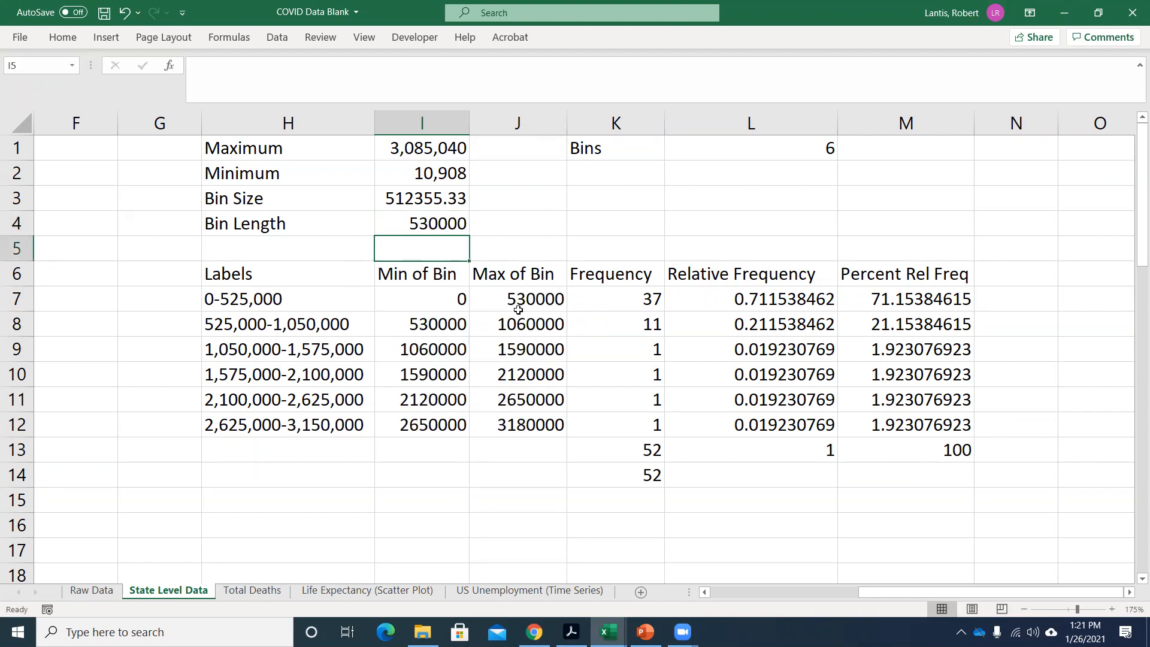
pyautogui.click(431, 220)
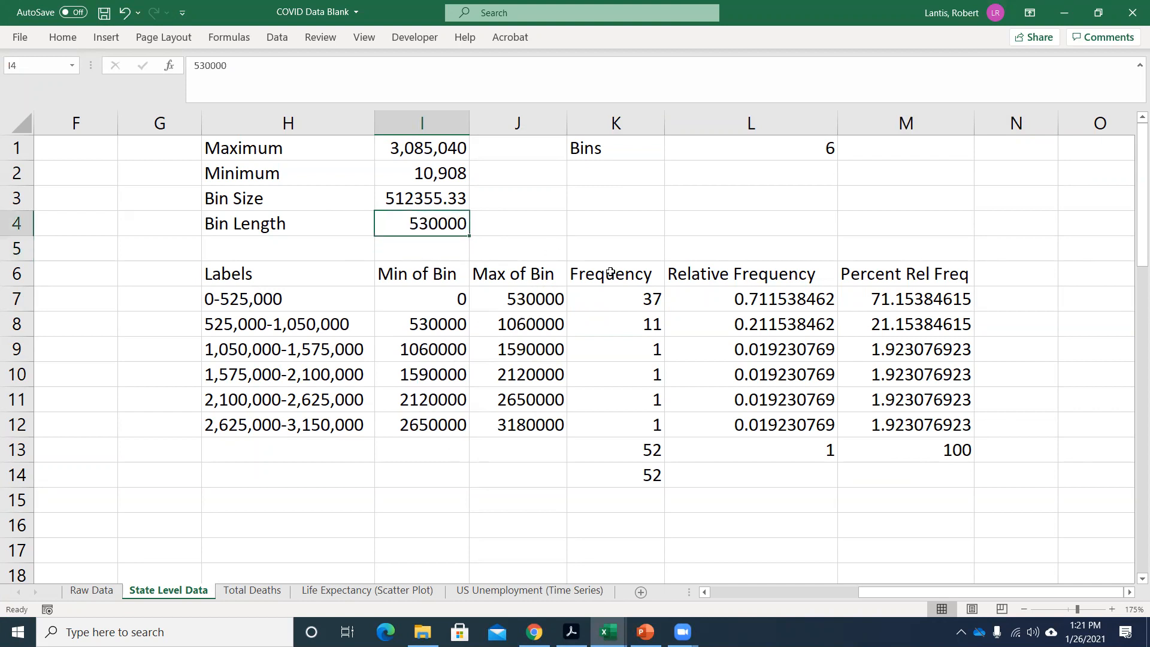
pyautogui.write('1')
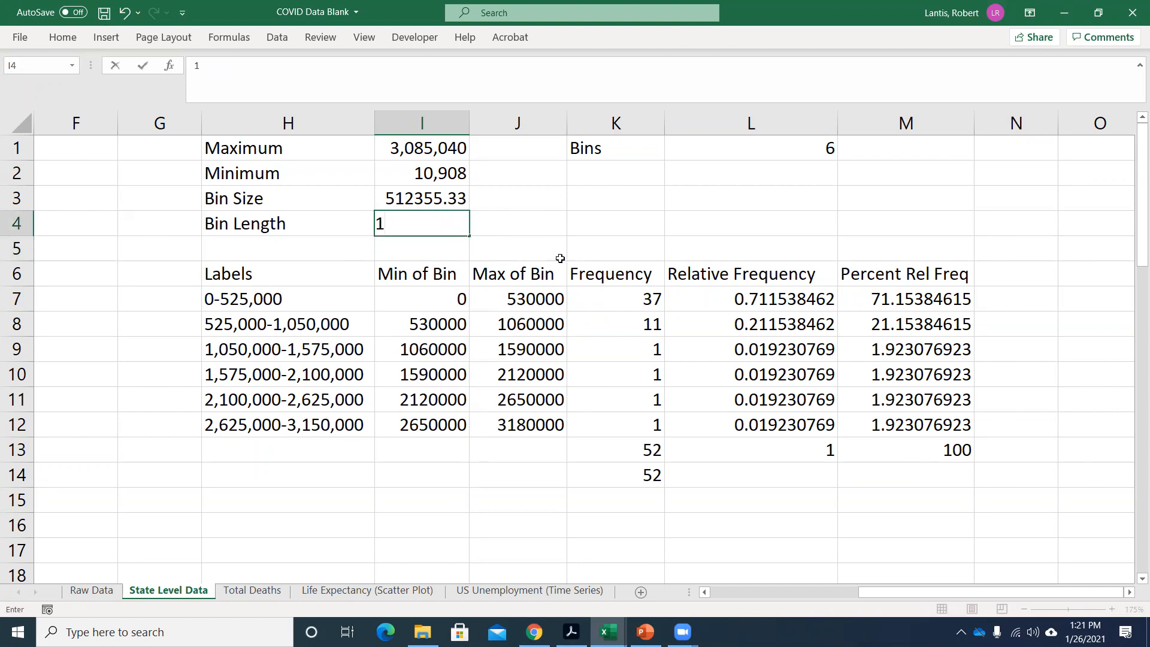
pyautogui.write('000000')
pyautogui.press('Return')
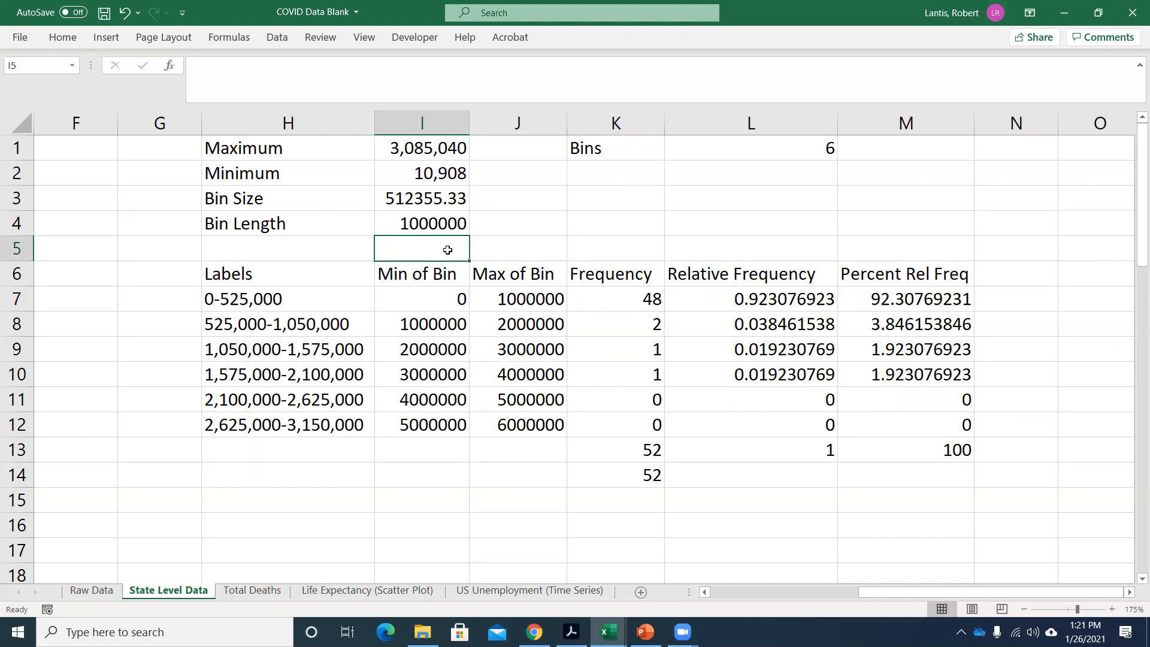
pyautogui.hotkey('ctrl', 'z')
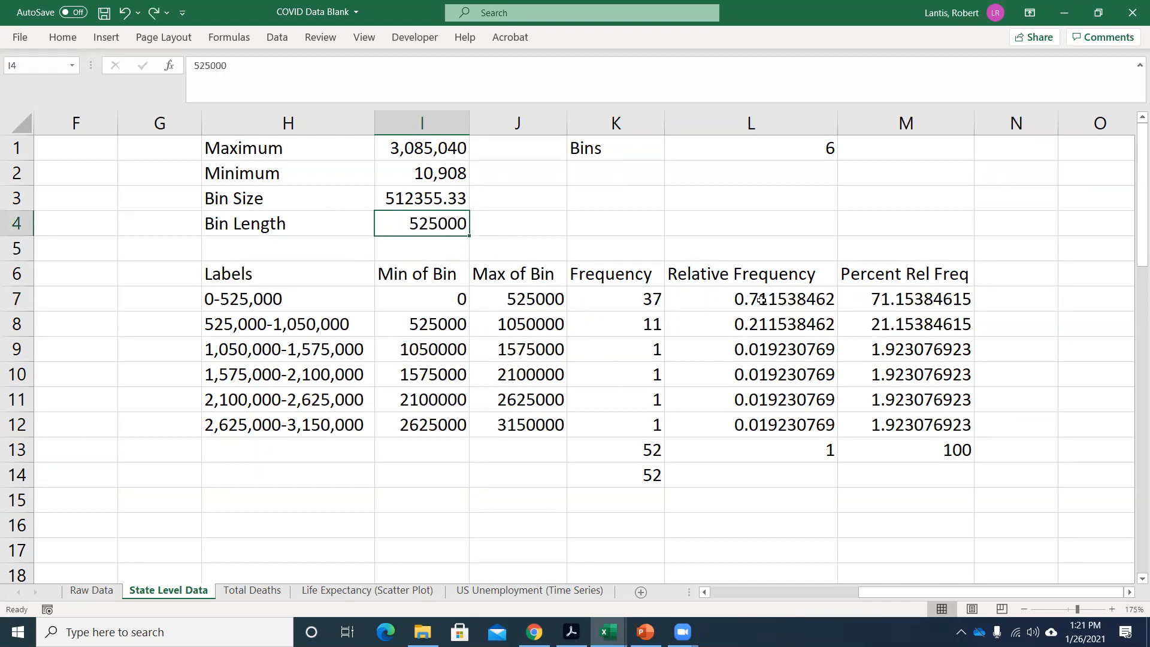
# Insert a histogram statistic chart of the tot_cases values in C2:C53.
pyautogui.hscroll(-5, 910, 521)
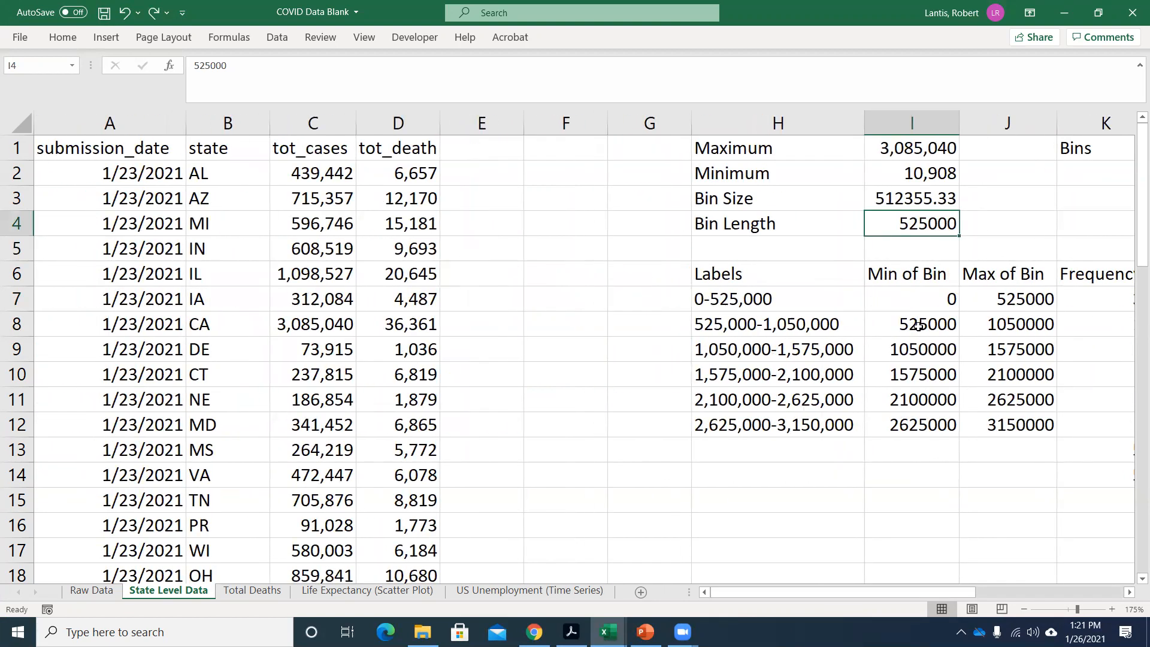
pyautogui.scroll(-2, 531, 385)
pyautogui.scroll(2, 420, 347)
pyautogui.click(340, 180)
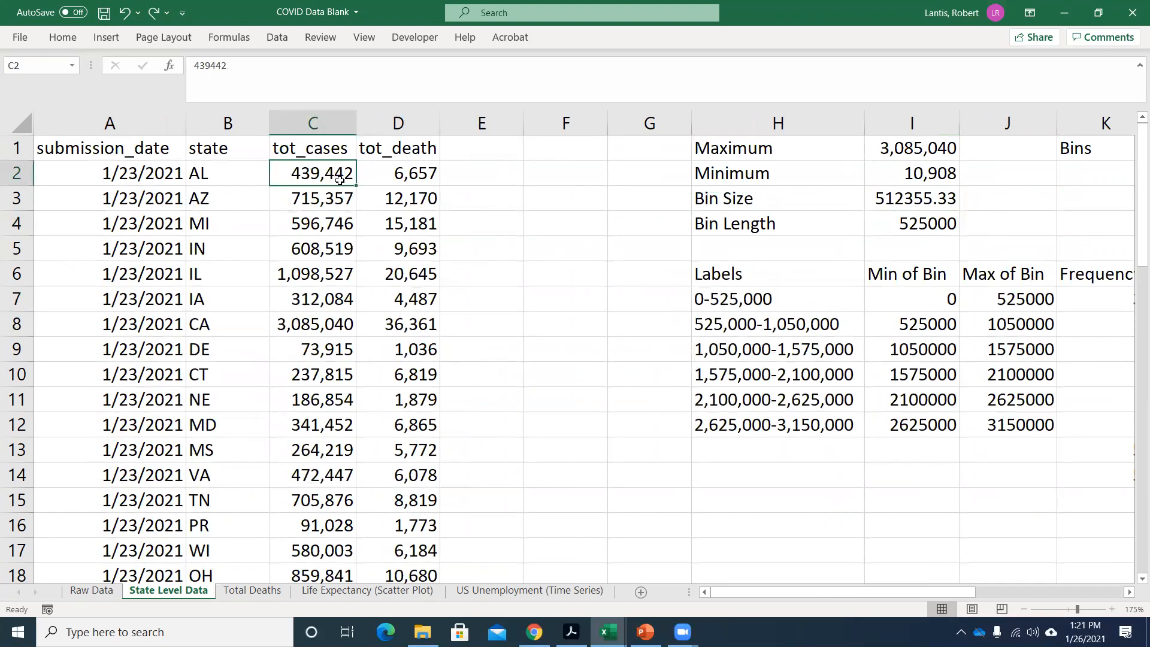
pyautogui.hotkey('ctrl', 'shift', 'Down')
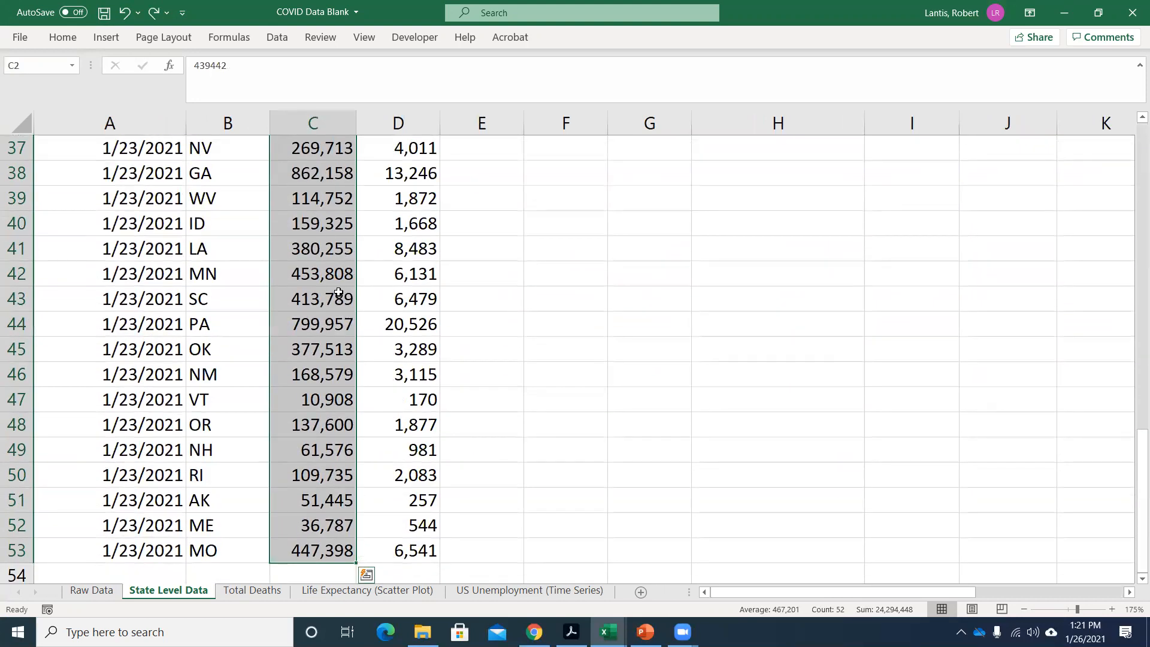
pyautogui.scroll(12, 323, 281)
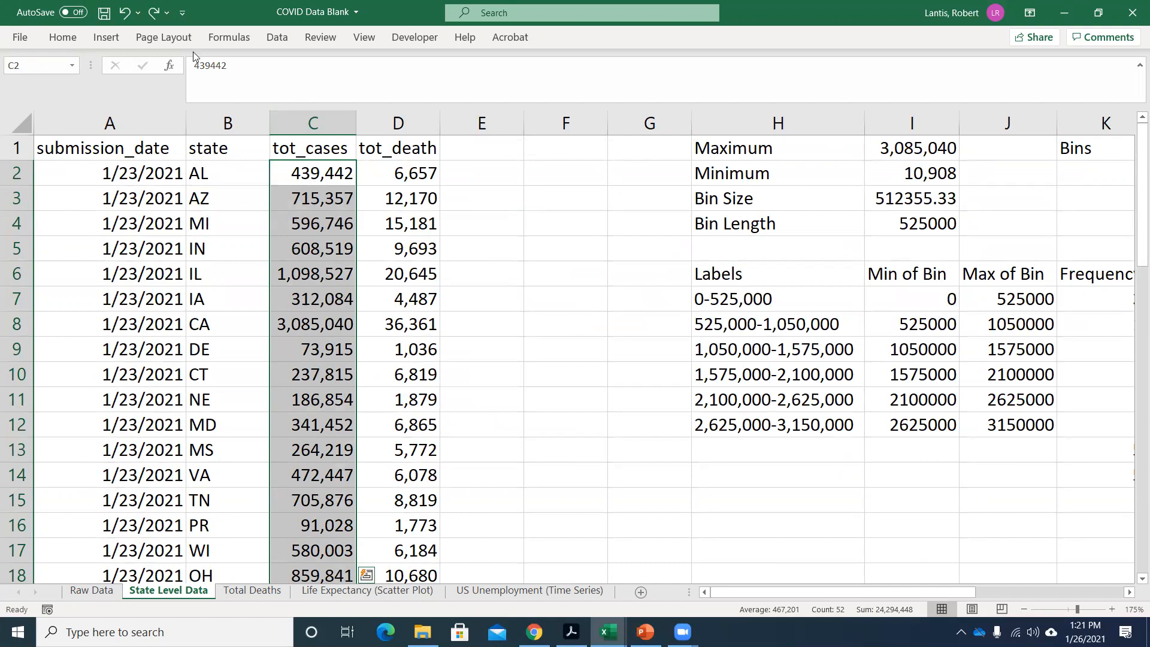
pyautogui.click(105, 38)
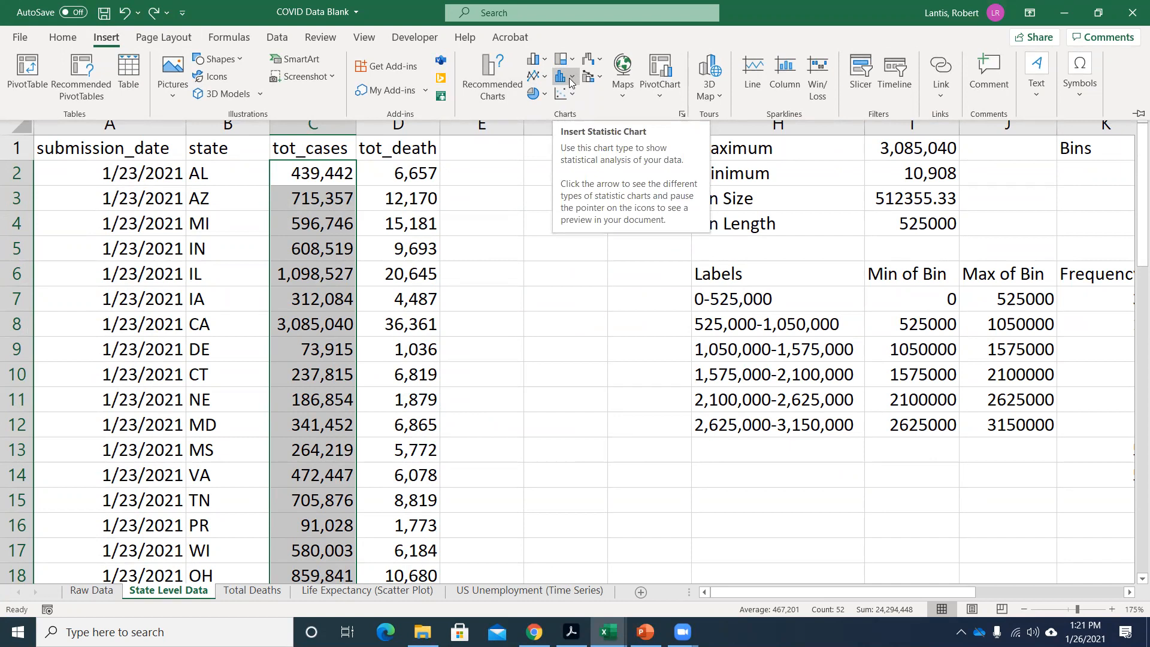
pyautogui.click(570, 83)
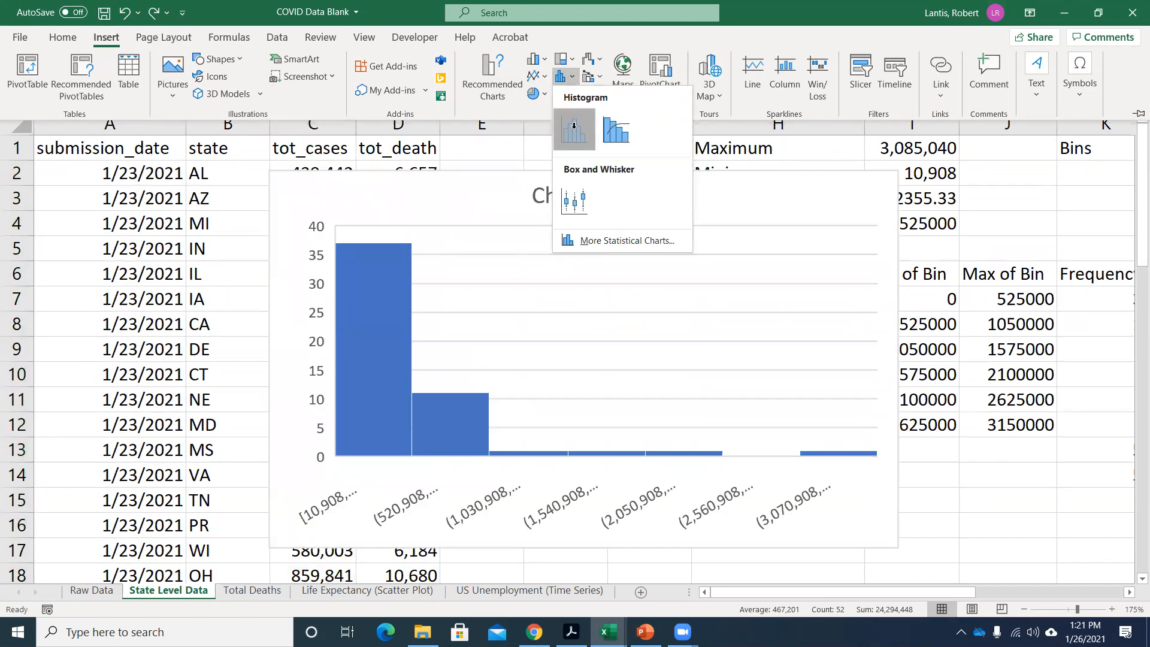
pyautogui.click(574, 126)
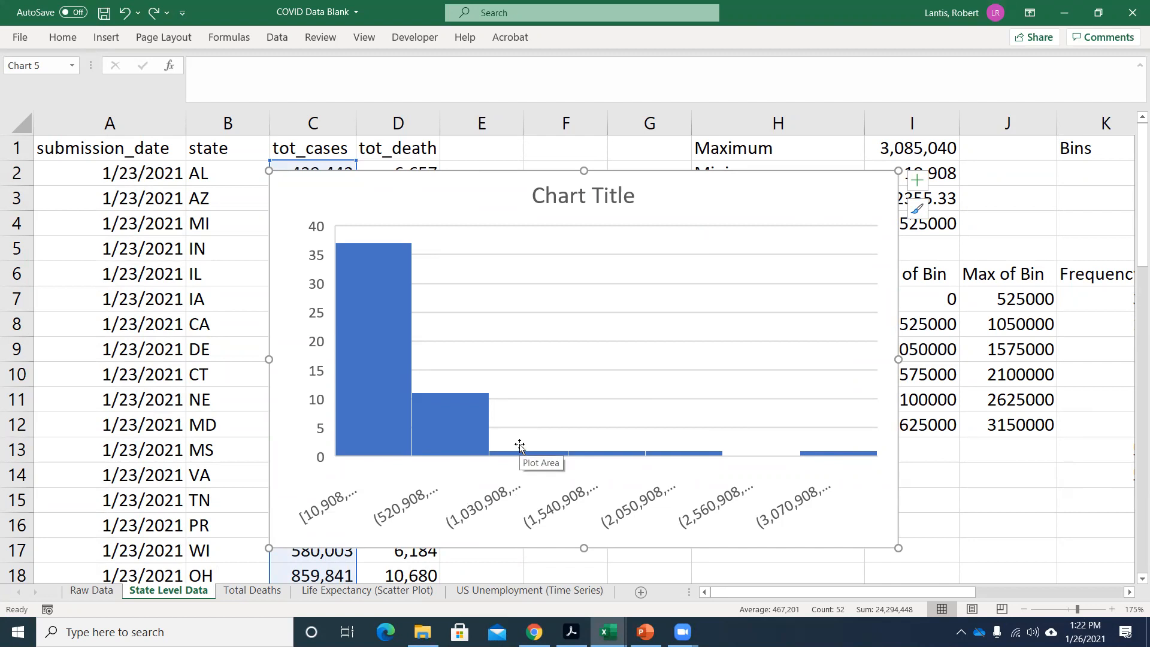
# Reposition the tot_cases histogram and delete it from the State Level Data sheet.
pyautogui.moveTo(706, 210); pyautogui.dragTo(622, 166)
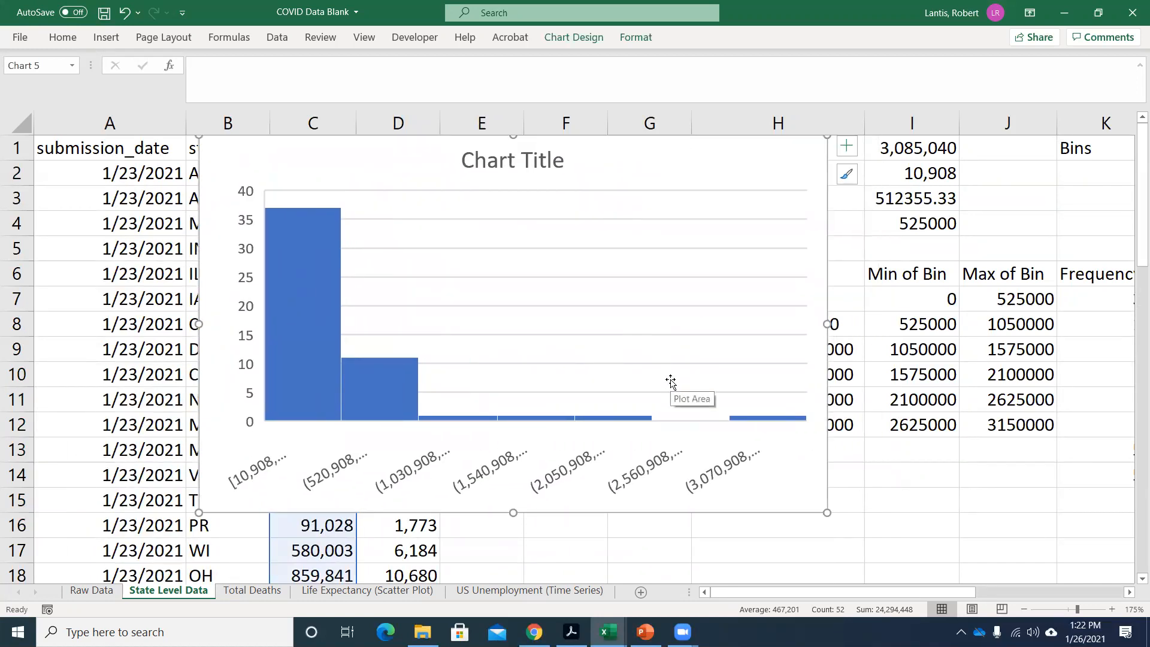
pyautogui.click(1089, 218)
pyautogui.click(774, 182)
pyautogui.press('Delete')
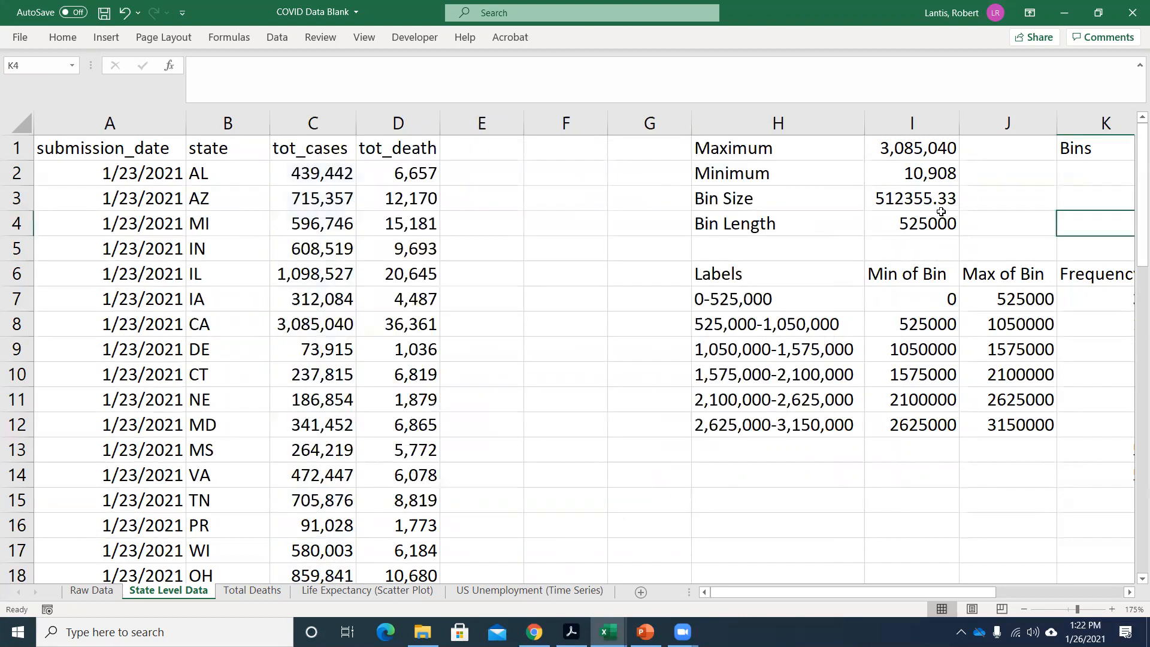
# Enter the column heading "Cumulative Rel Freq" in cell N6, beside Percent Rel Freq.
pyautogui.click(919, 216)
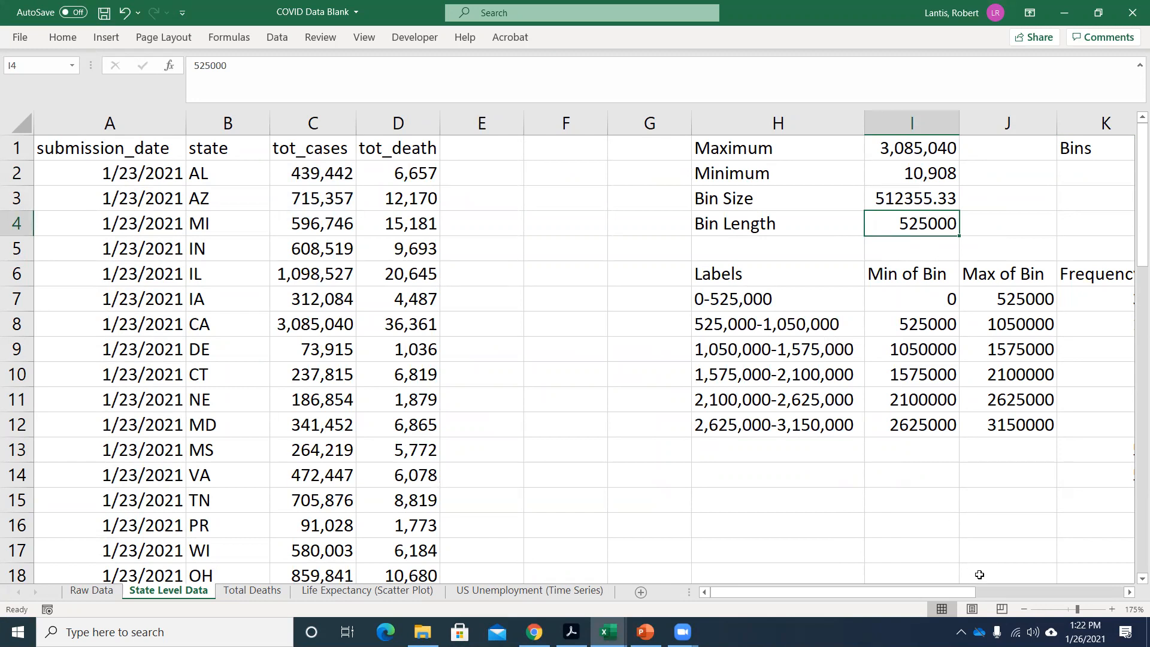
pyautogui.moveTo(827, 591); pyautogui.dragTo(870, 592)
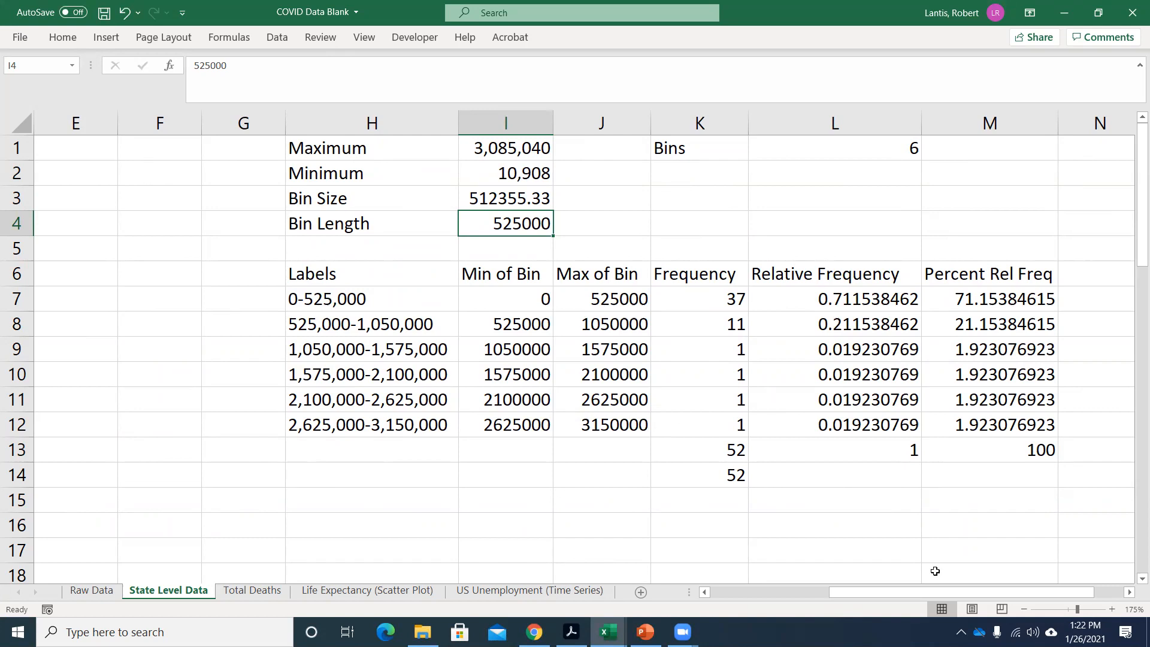
pyautogui.hscroll(1, 935, 571)
pyautogui.click(1018, 276)
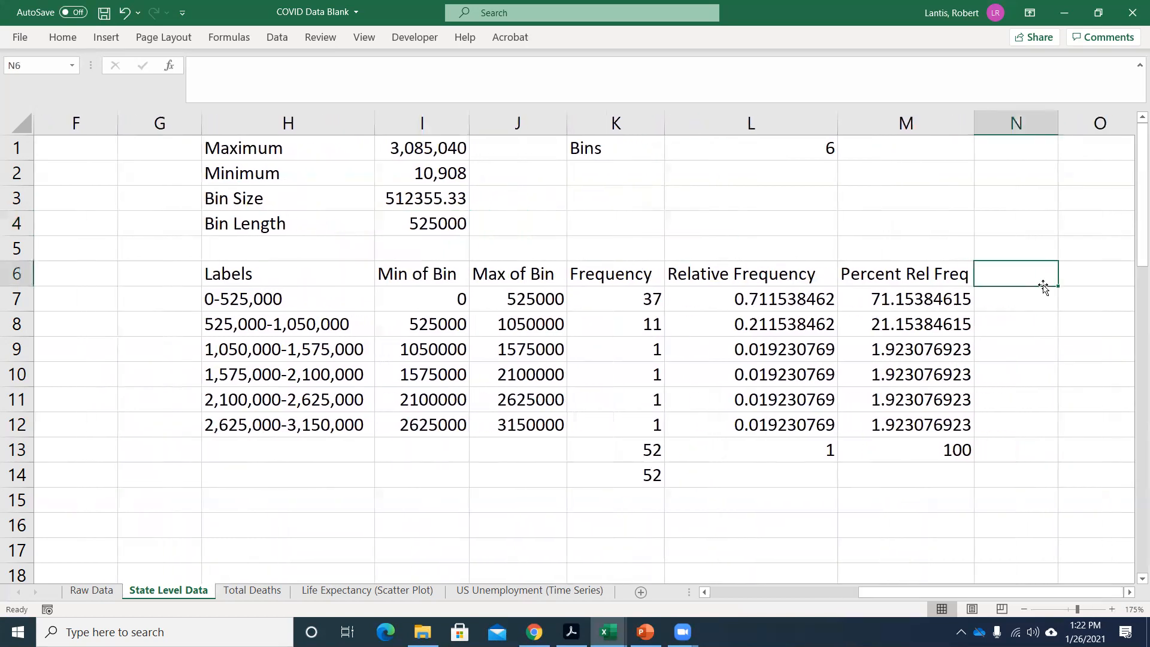
pyautogui.write('Cumulati')
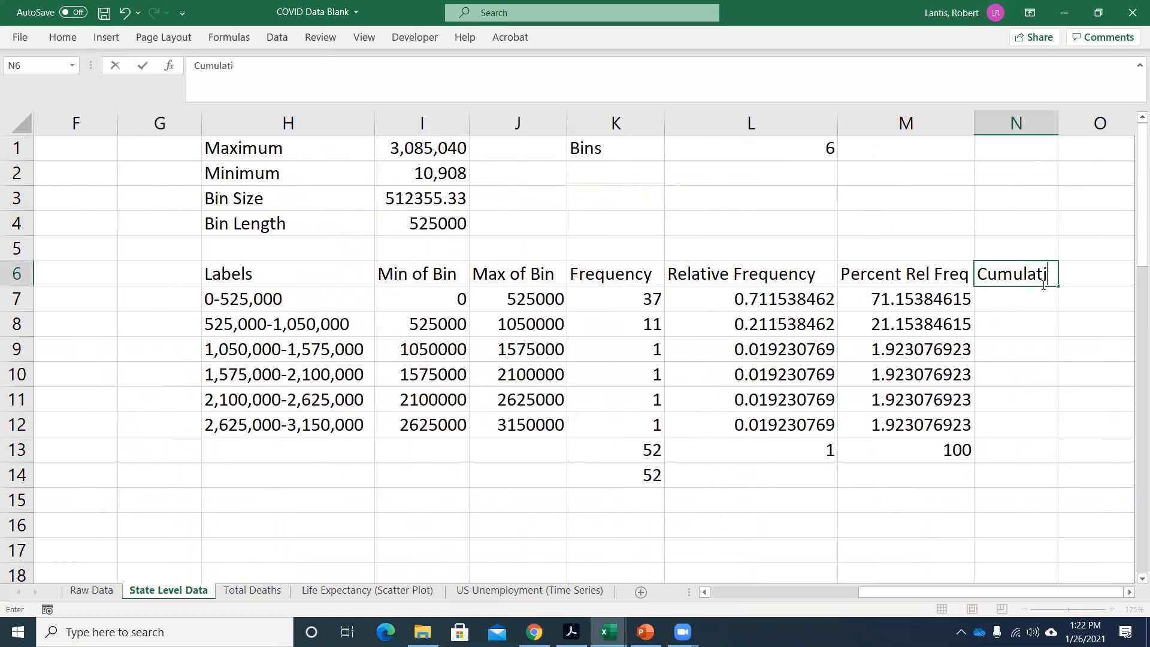
pyautogui.write('ve Rel Freq')
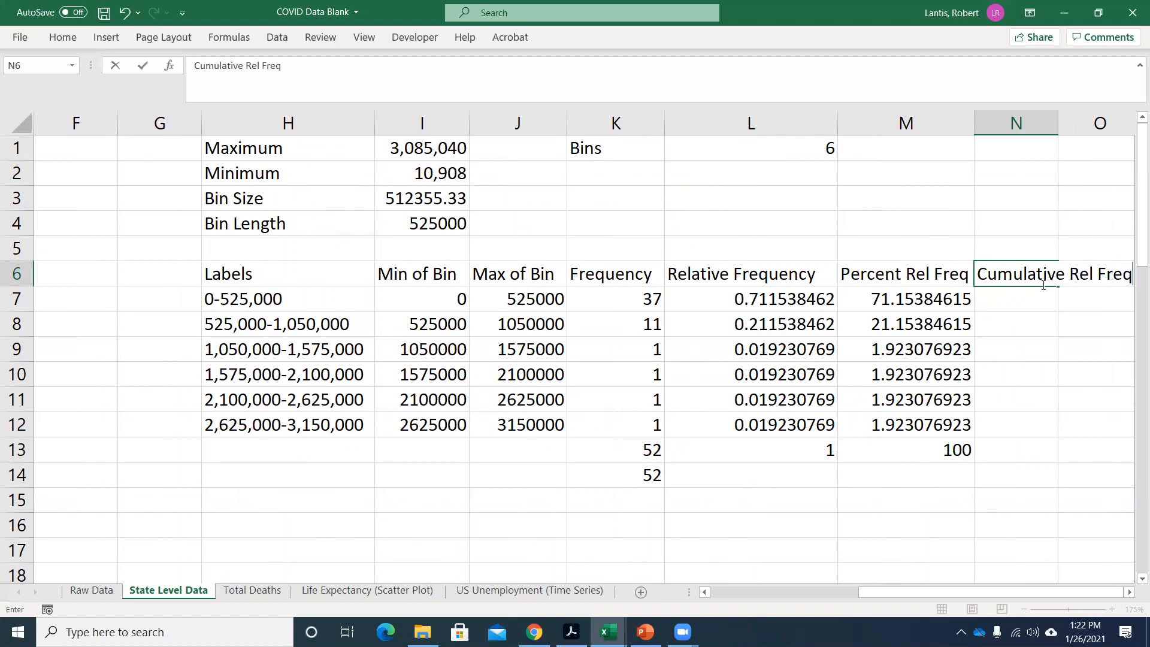
pyautogui.press('Return')
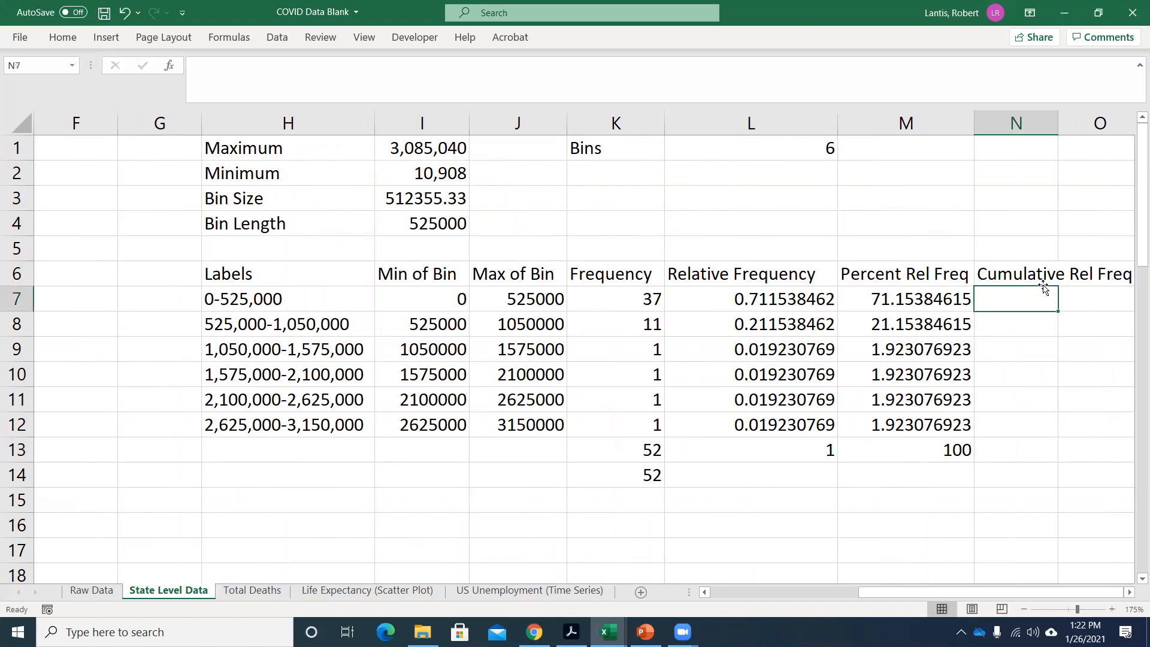
pyautogui.click(1130, 592)
pyautogui.click(1130, 592)
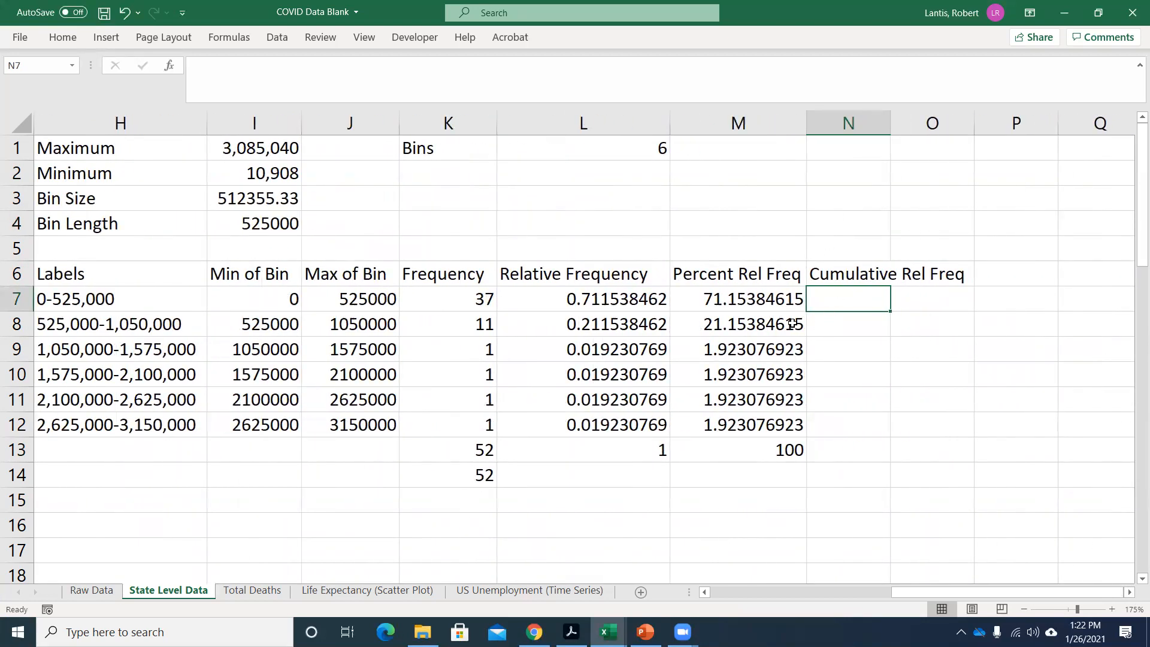
# Switch to the PowerPoint lecture, start the slide show from the current slide, and review the relative histogram and COVID deaths frequency slides.
pyautogui.click(645, 632)
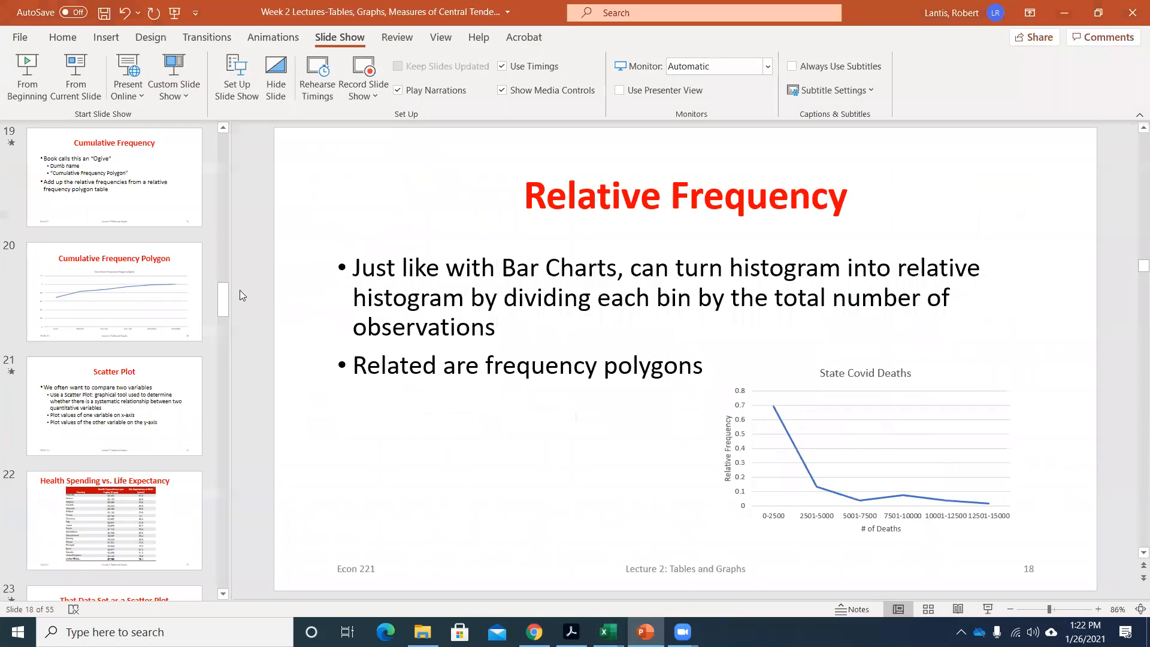
pyautogui.click(85, 69)
pyautogui.press('Left')
pyautogui.press('Left')
pyautogui.press('Left')
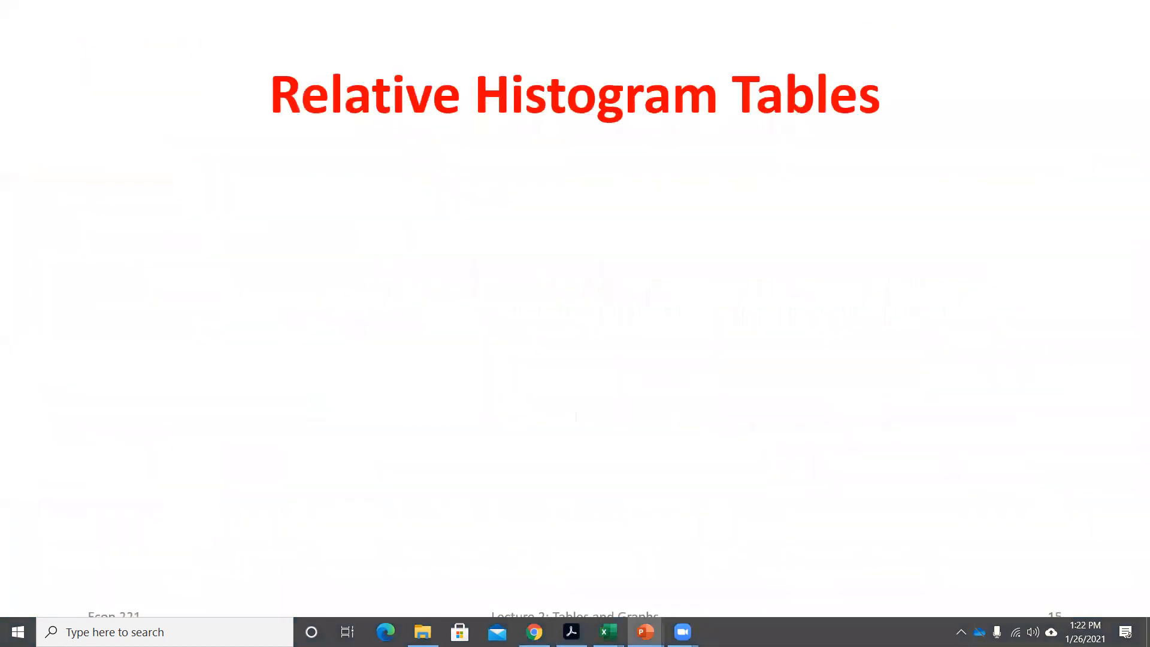
pyautogui.press('Left')
pyautogui.press('Right')
pyautogui.press('Right')
pyautogui.press('Right')
pyautogui.press('Right')
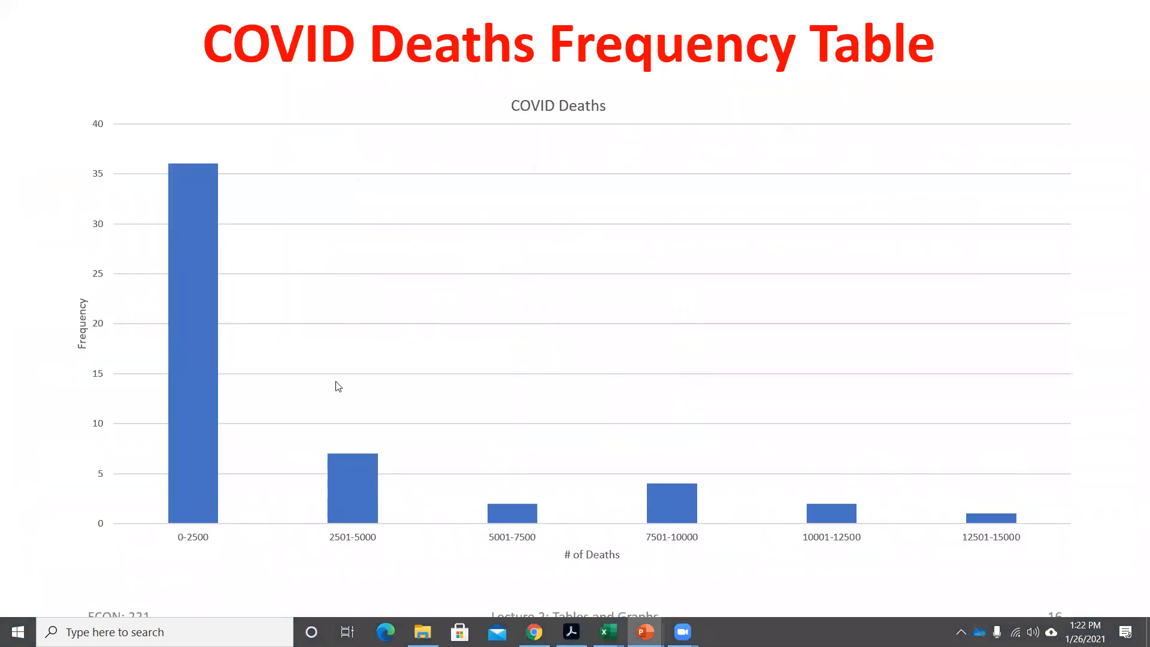
pyautogui.press('Right')
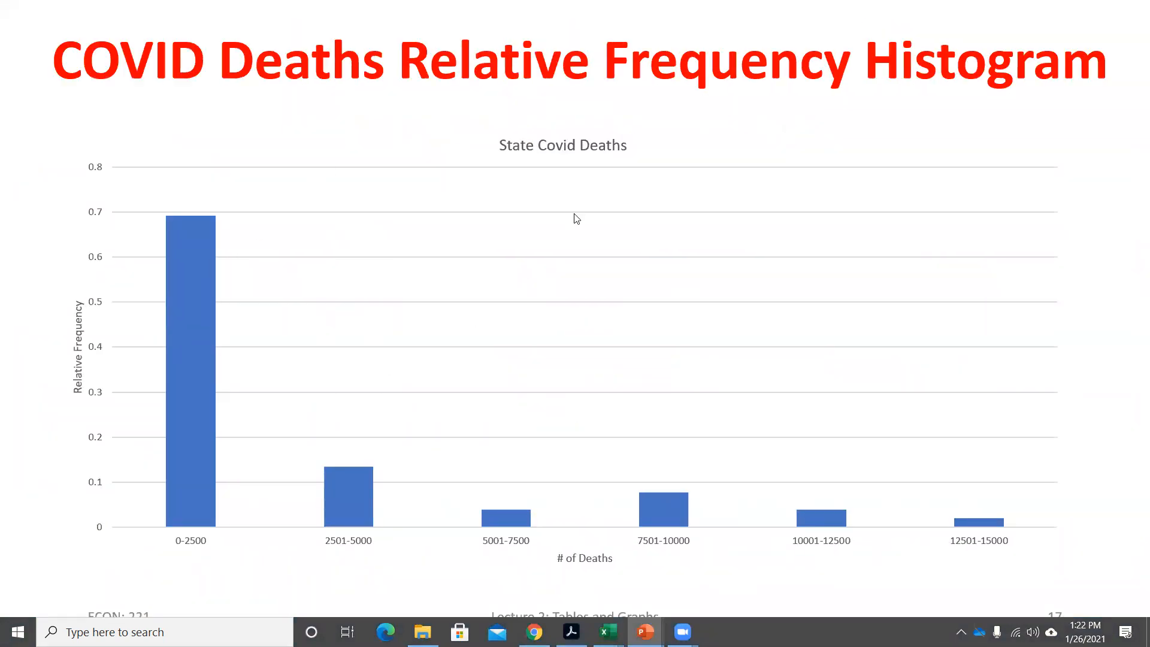
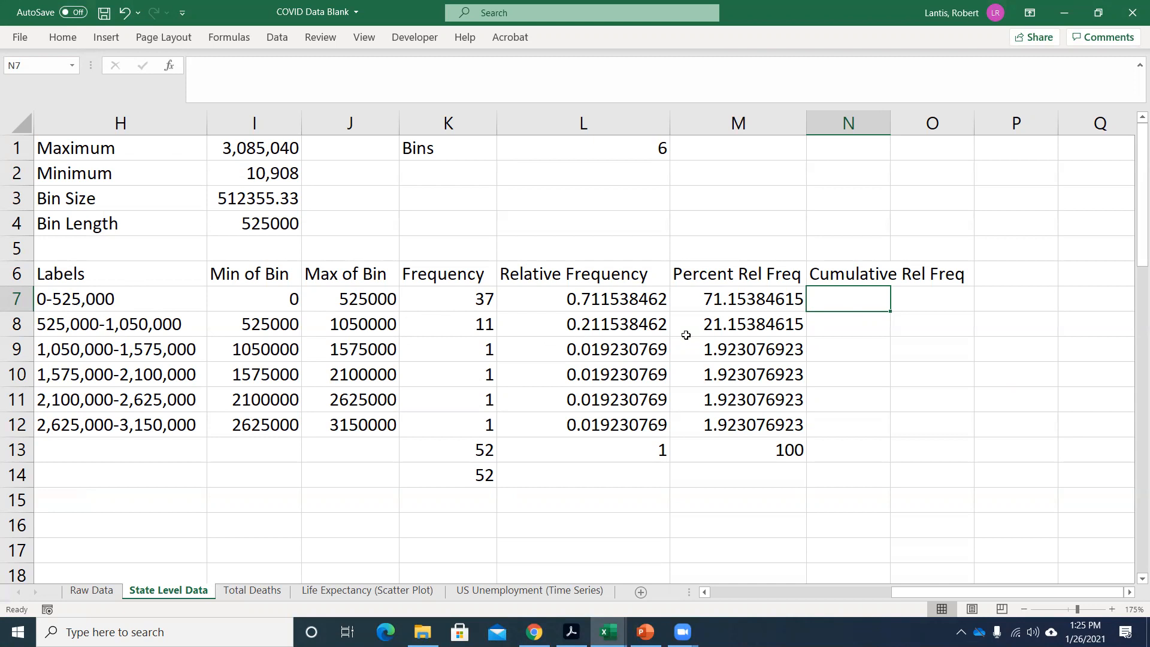
# Start the Cumulative Rel Freq column by setting N7 to =L7, the first bin's relative frequency.
pyautogui.write('=')
pyautogui.click(606, 300)
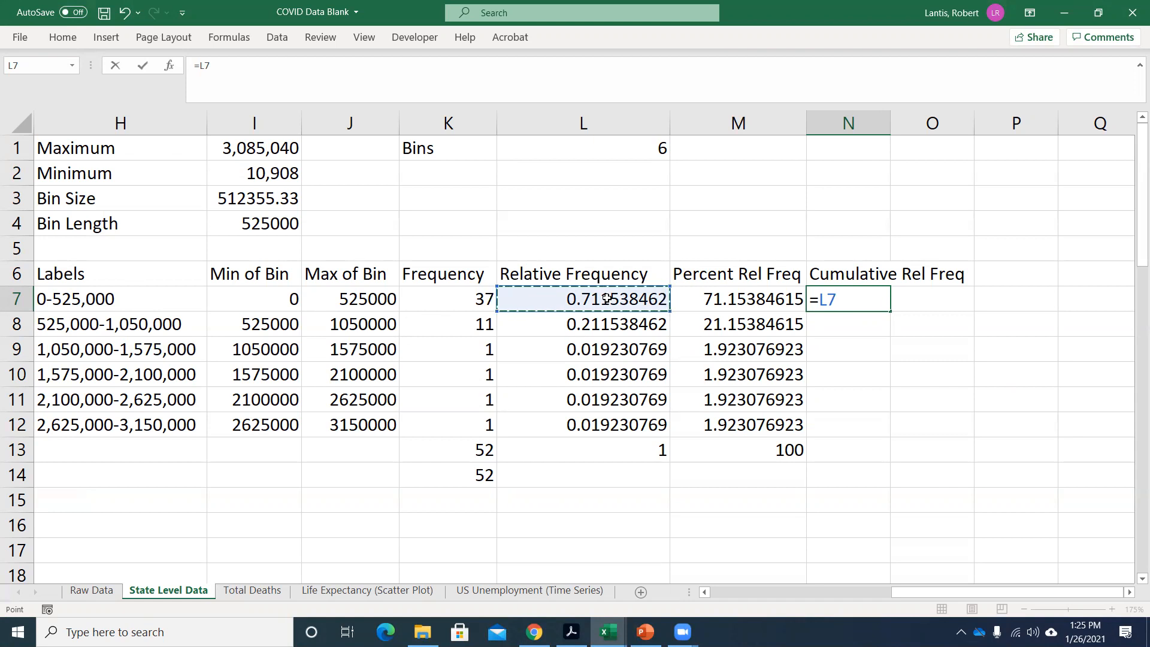
pyautogui.press('Down')
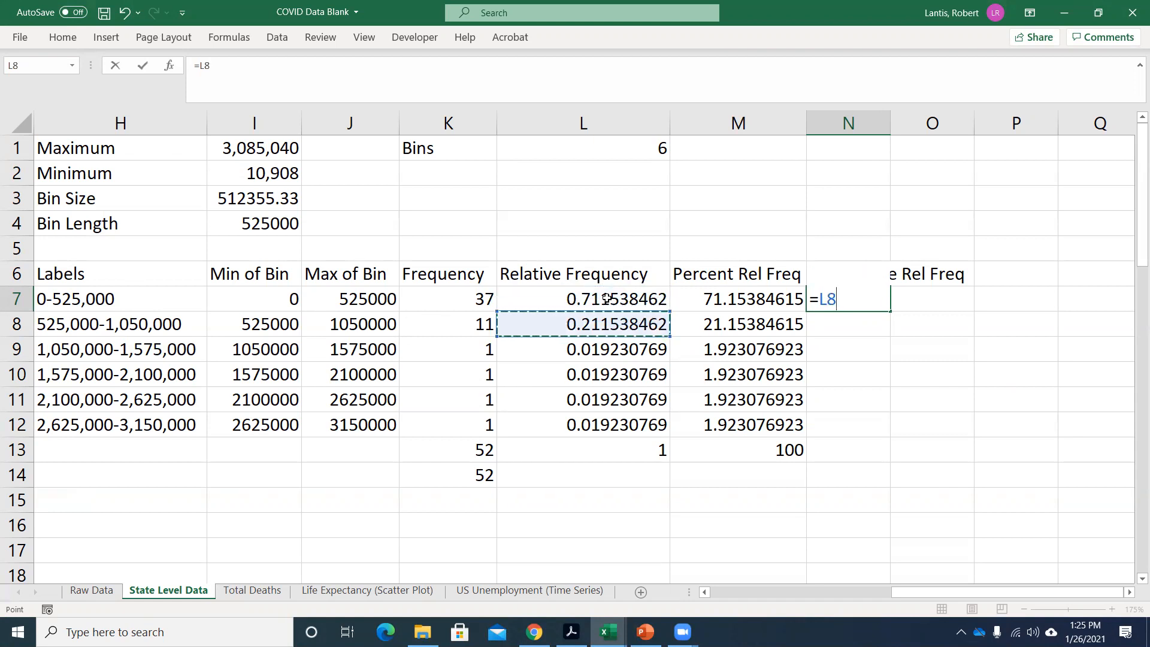
pyautogui.press('Up')
pyautogui.press('Return')
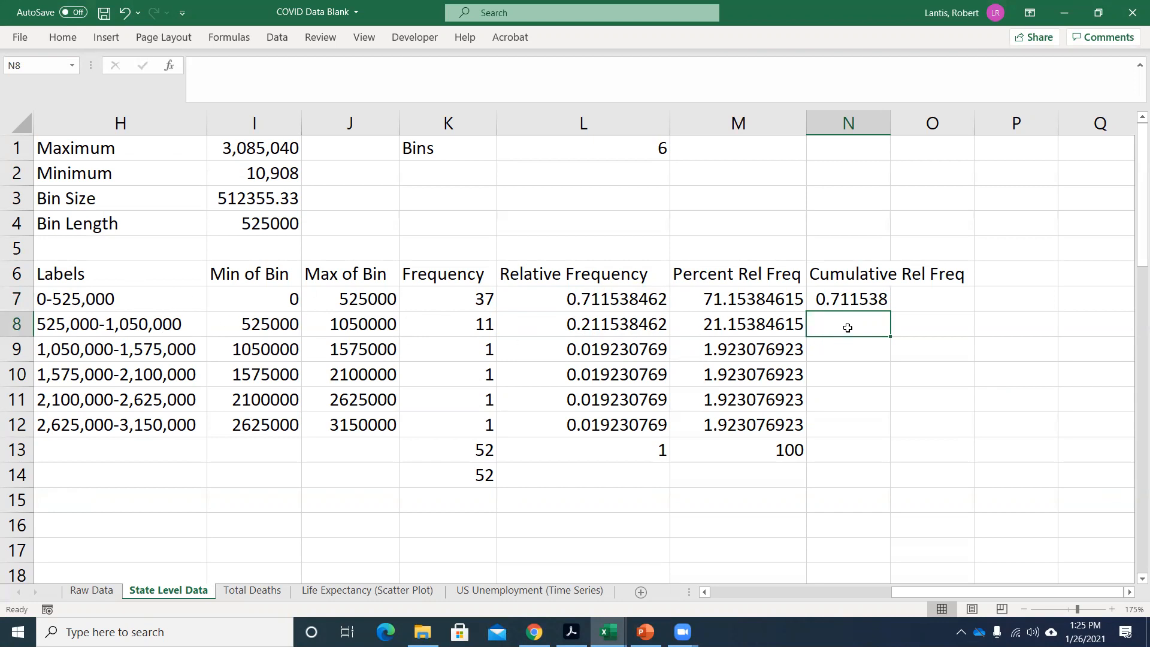
# Enter =L8+L7 in N8 as the cumulative relative frequency of the 525,000-1,050,000 bin.
pyautogui.write('=')
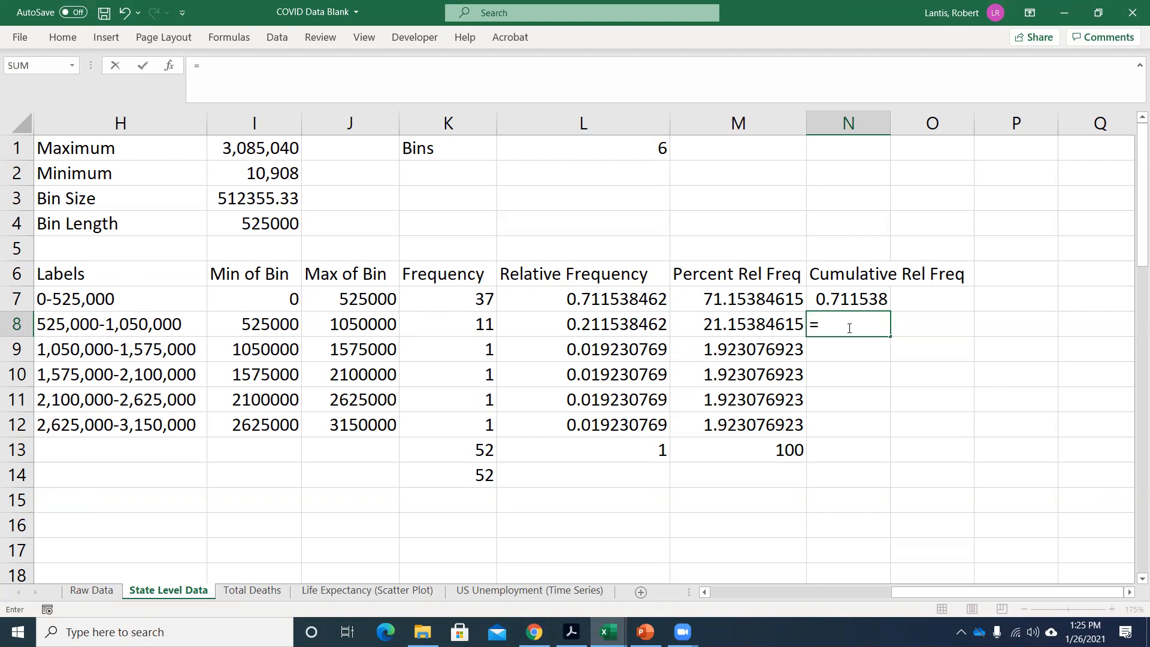
pyautogui.click(596, 325)
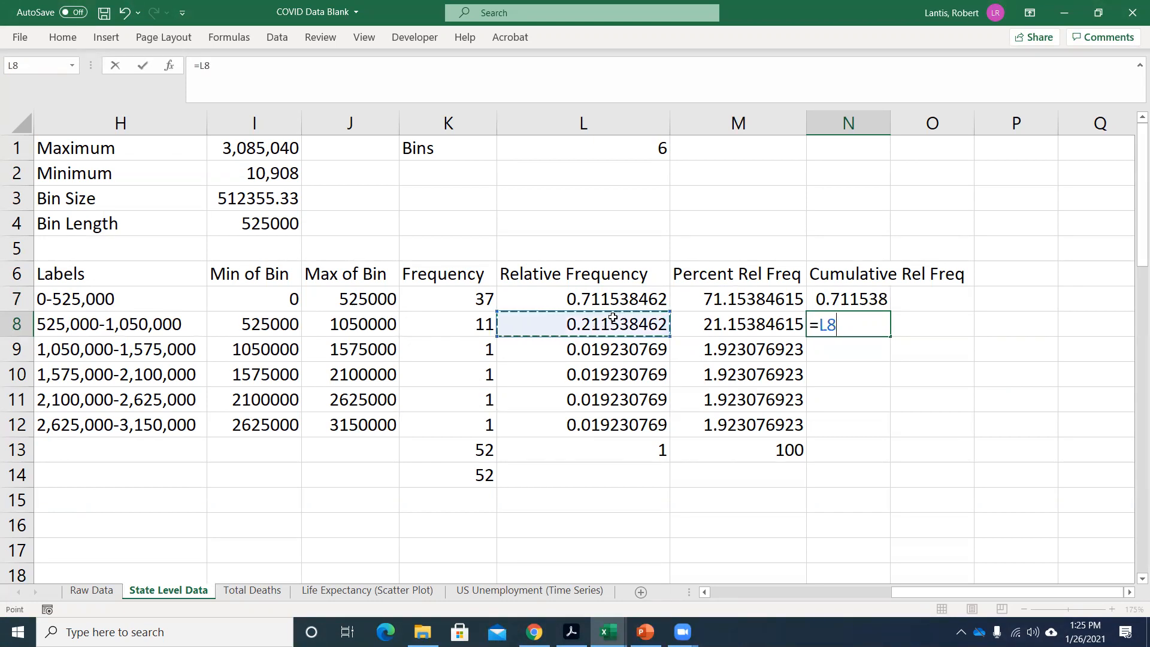
pyautogui.write('+')
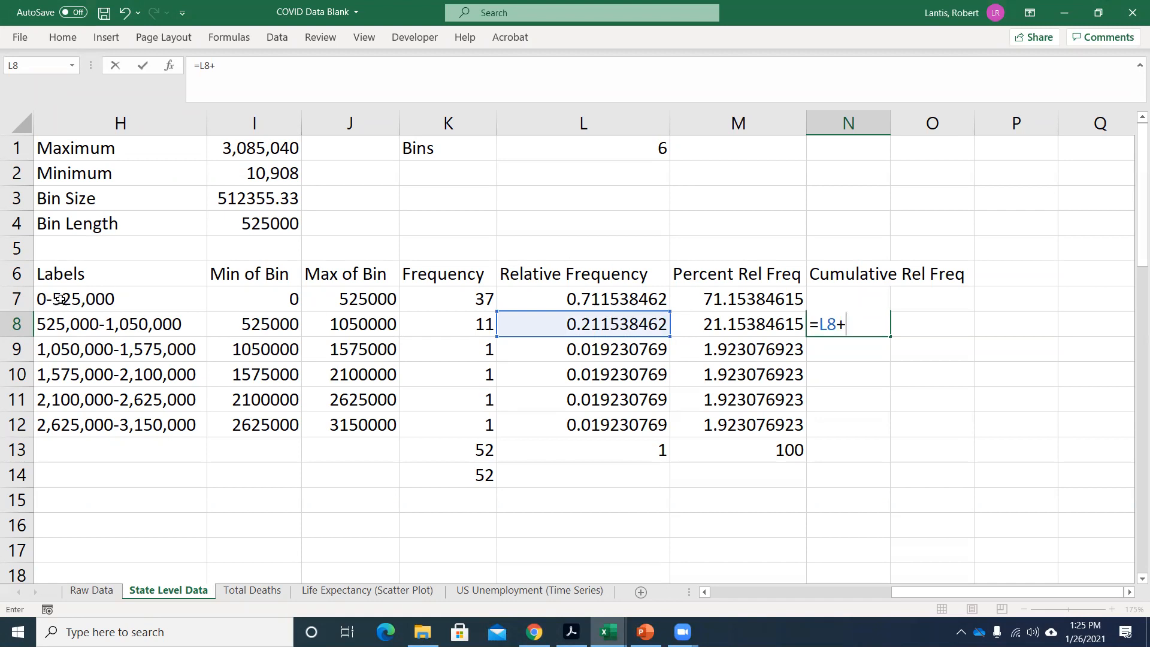
pyautogui.click(597, 300)
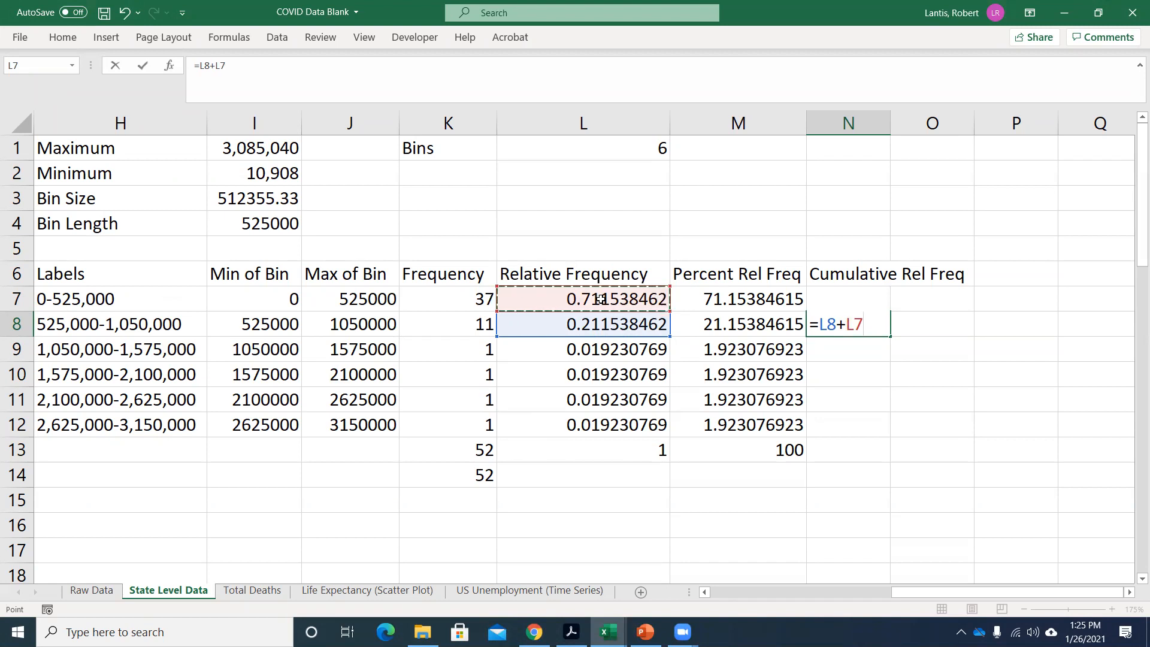
pyautogui.press('Return')
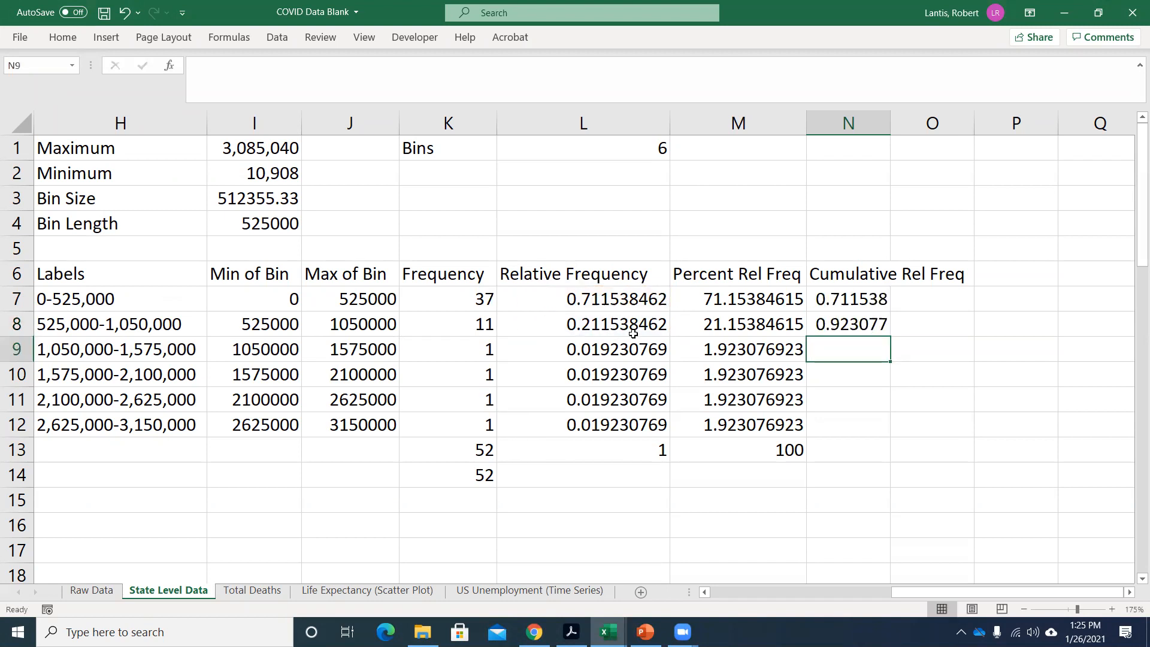
# Enter =L9+L8+L7 in N9 as the cumulative relative frequency of the 1,050,000-1,575,000 bin.
pyautogui.write('=')
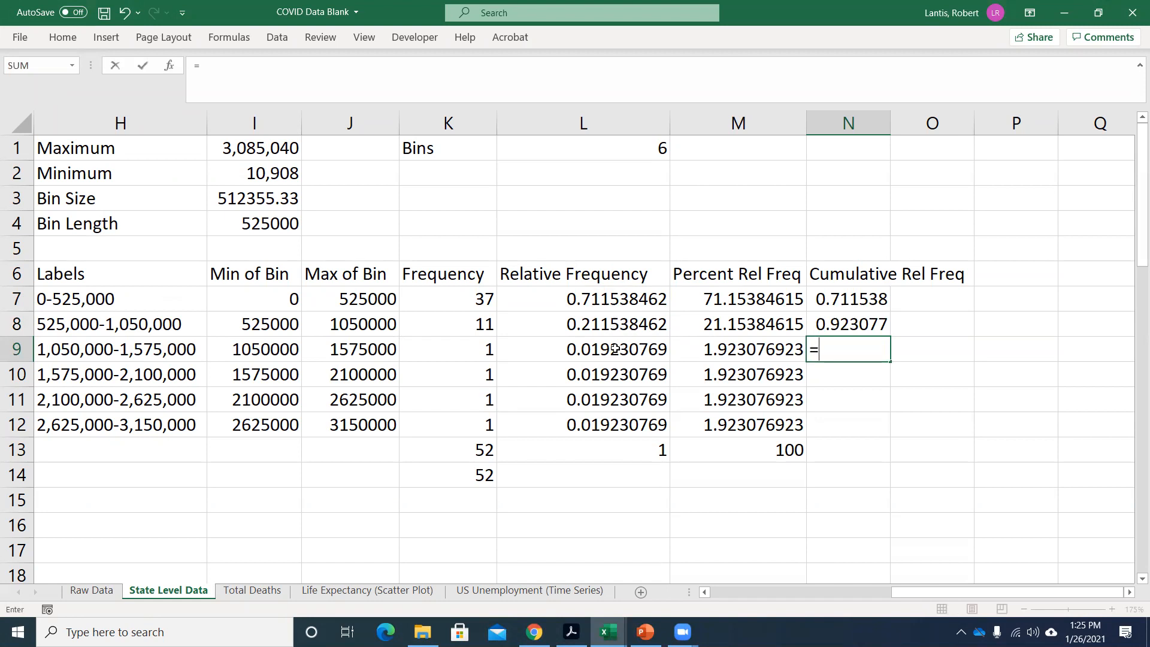
pyautogui.click(620, 347)
pyautogui.write('+')
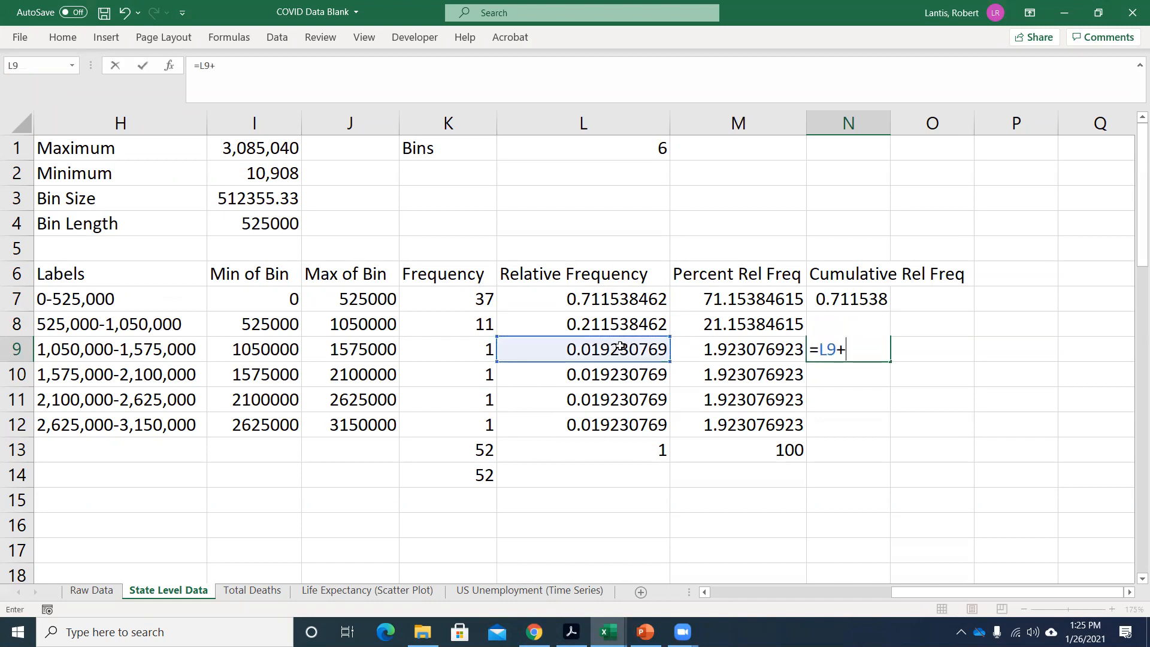
pyautogui.click(604, 322)
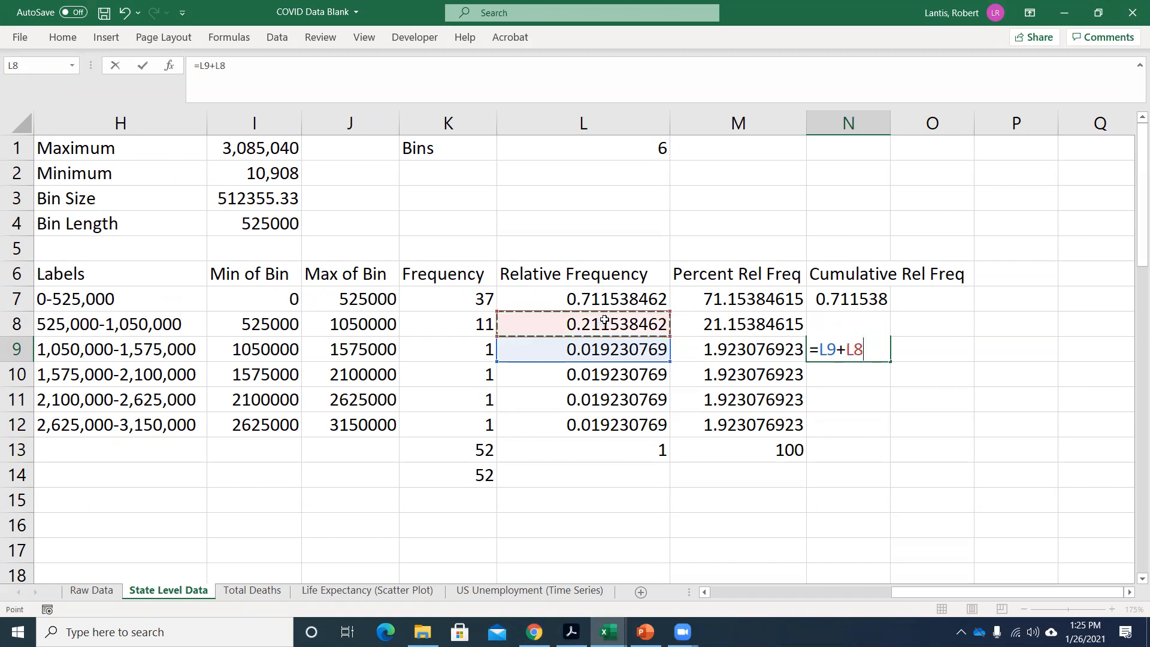
pyautogui.write('+')
pyautogui.click(615, 297)
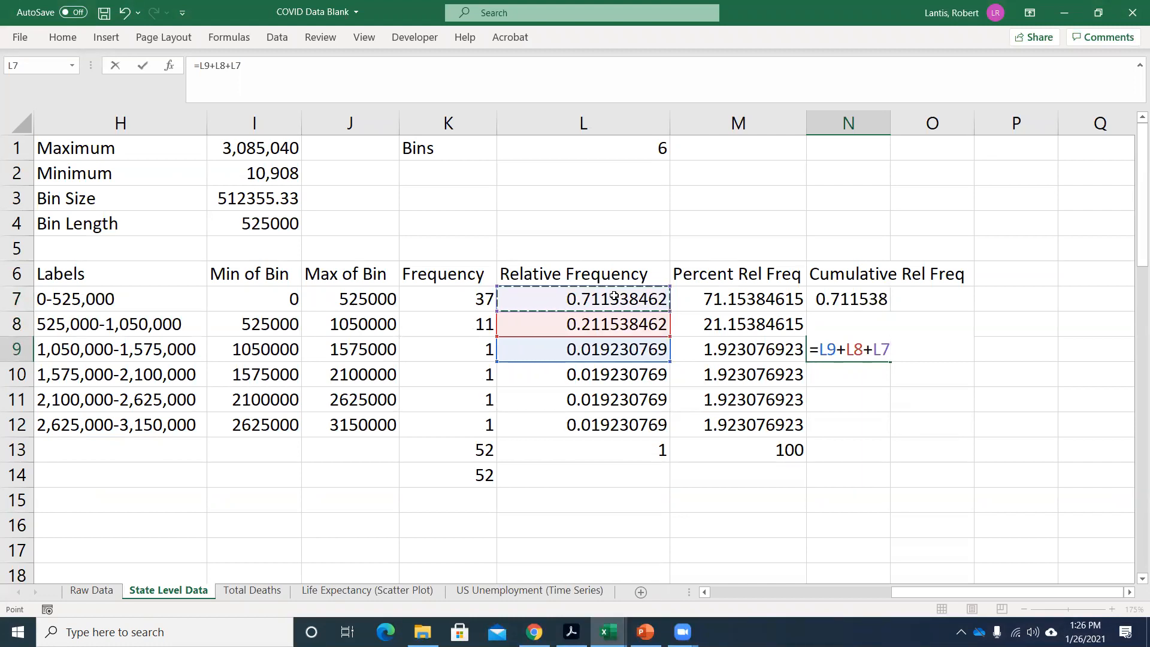
pyautogui.press('Return')
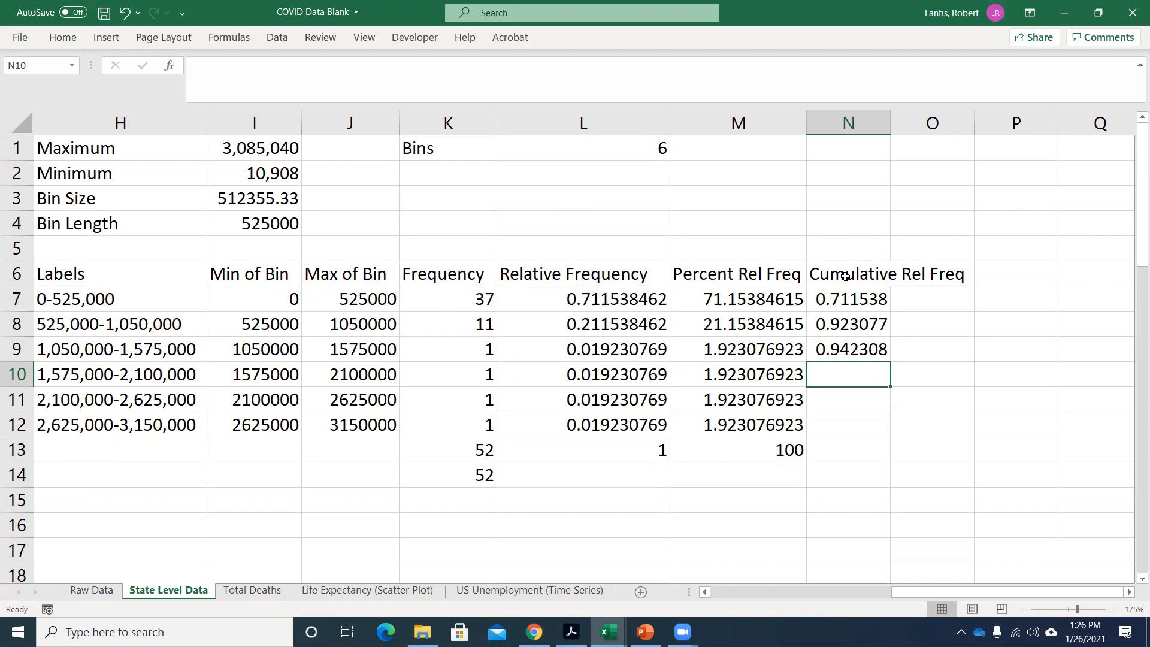
# Insert a new column before Cumulative Rel Freq and enter the heading "Cumulative Freq" in N6.
pyautogui.rightClick(840, 123)
pyautogui.click(873, 247)
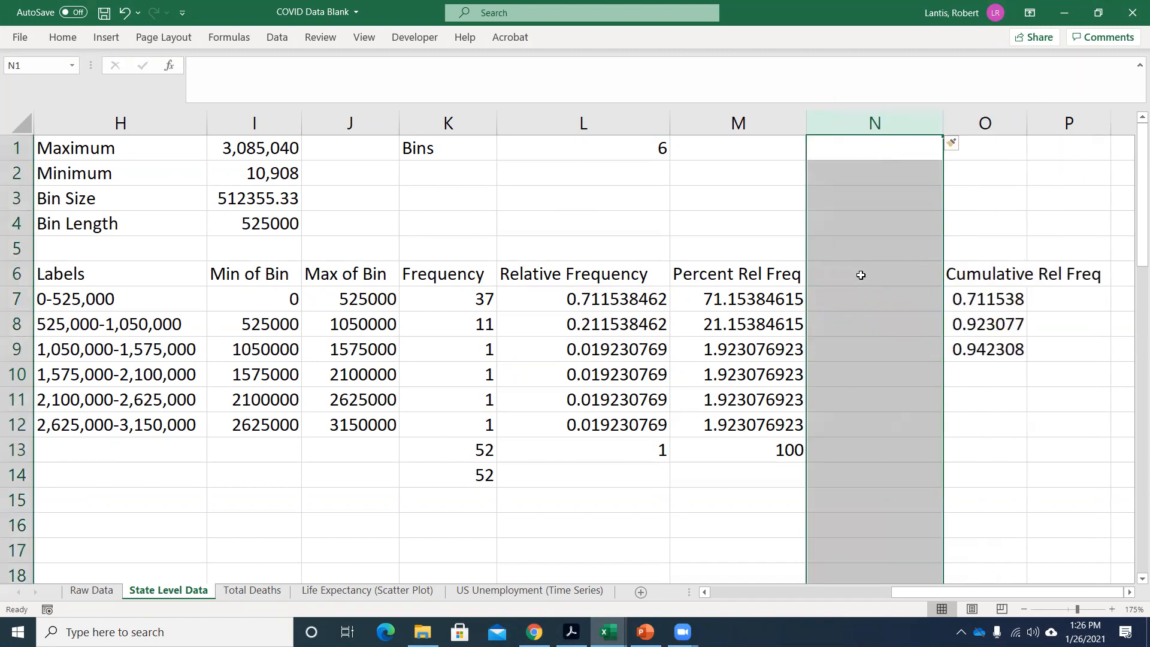
pyautogui.click(860, 272)
pyautogui.write('Cumula')
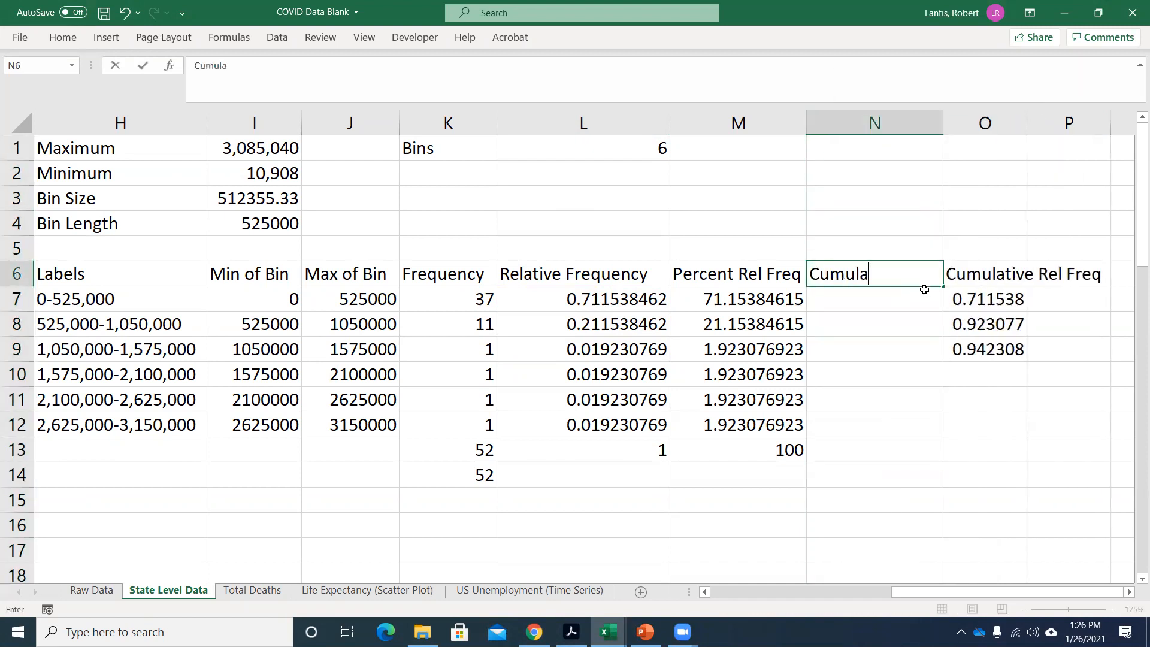
pyautogui.write('tive Freq')
pyautogui.press('Return')
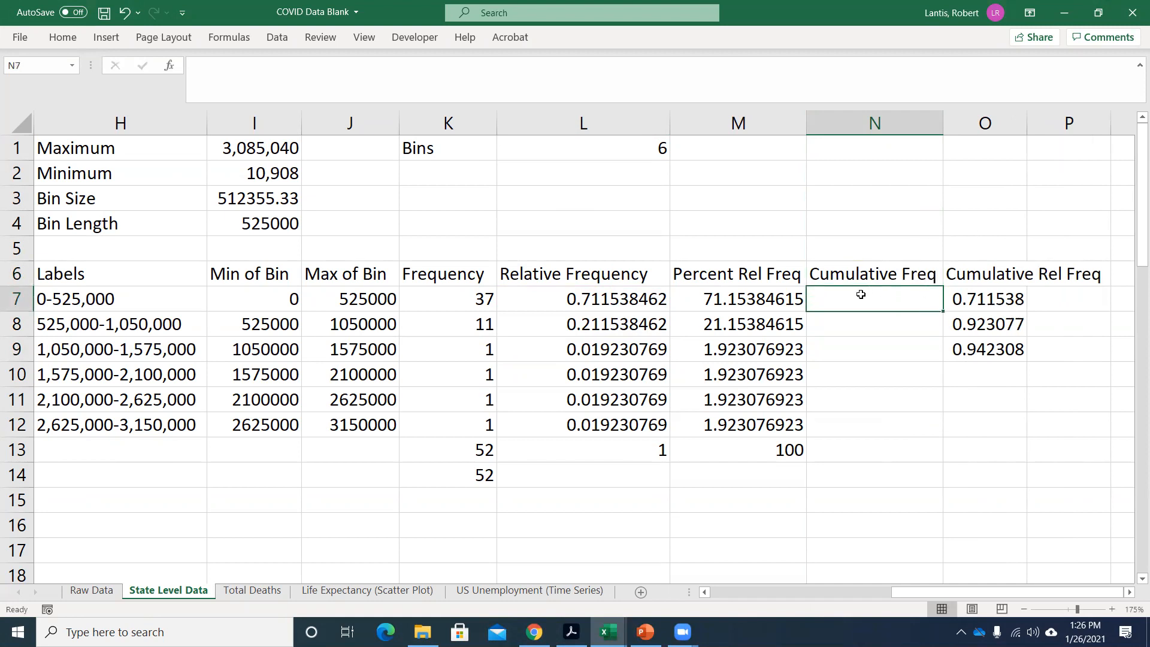
# Set N7 in the Cumulative Freq column to =K7, the first bin's frequency.
pyautogui.write('=')
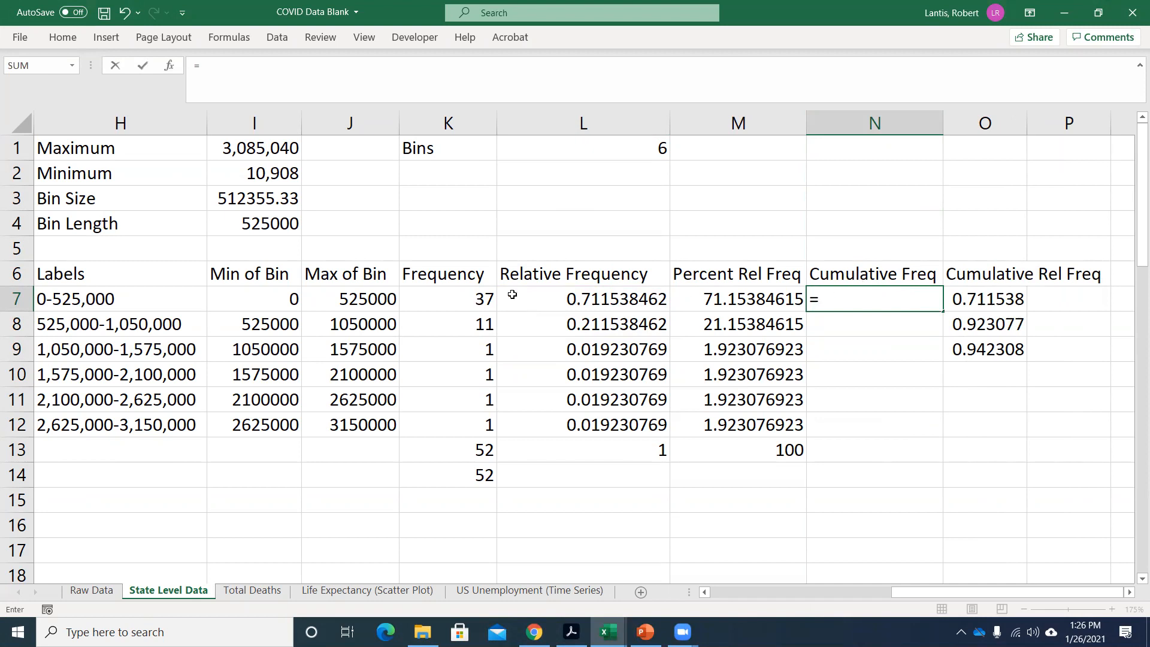
pyautogui.click(456, 296)
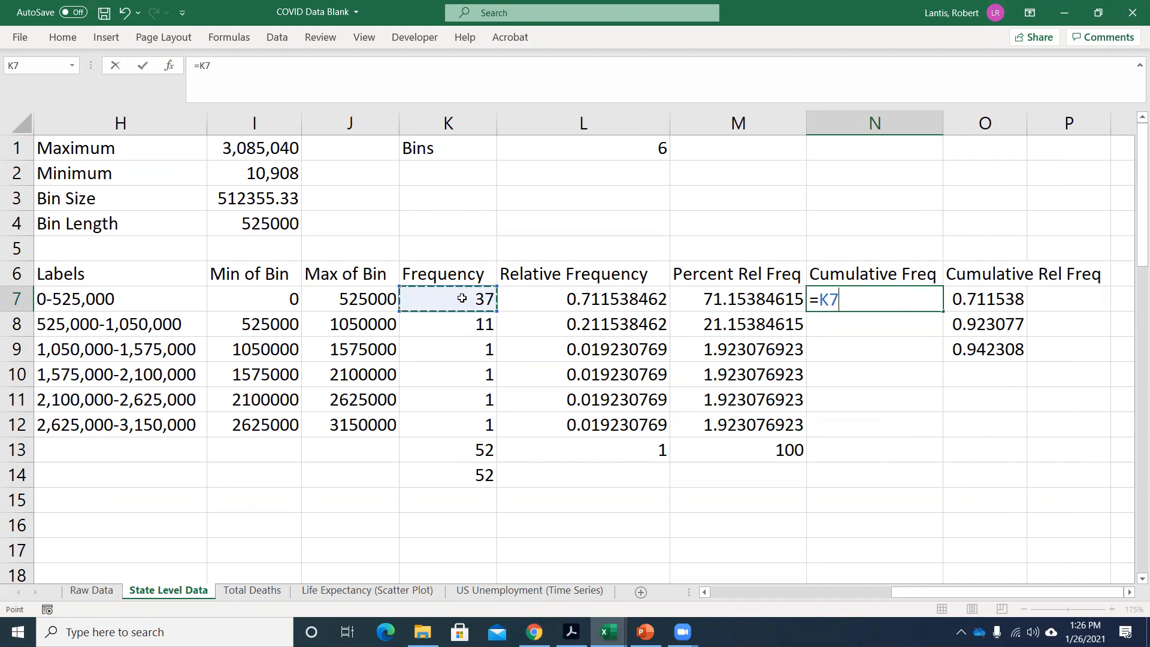
pyautogui.press('Return')
# Enter =K8+N7 in N8 to add the second bin's frequency to the previous cumulative frequency.
pyautogui.write('=')
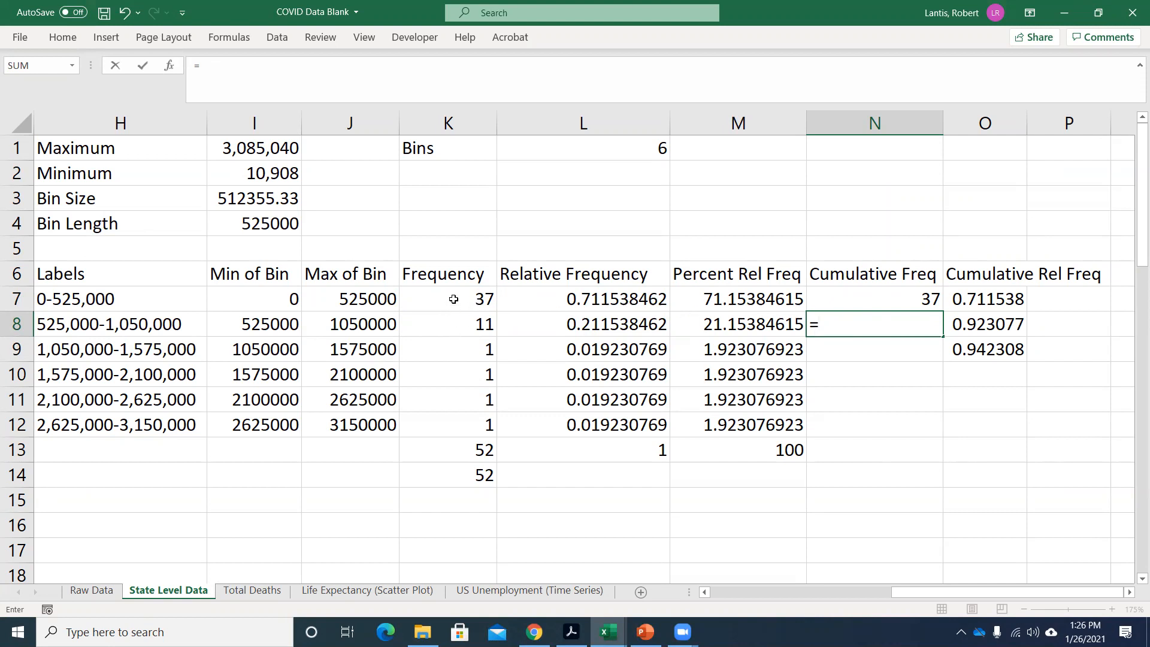
pyautogui.click(458, 324)
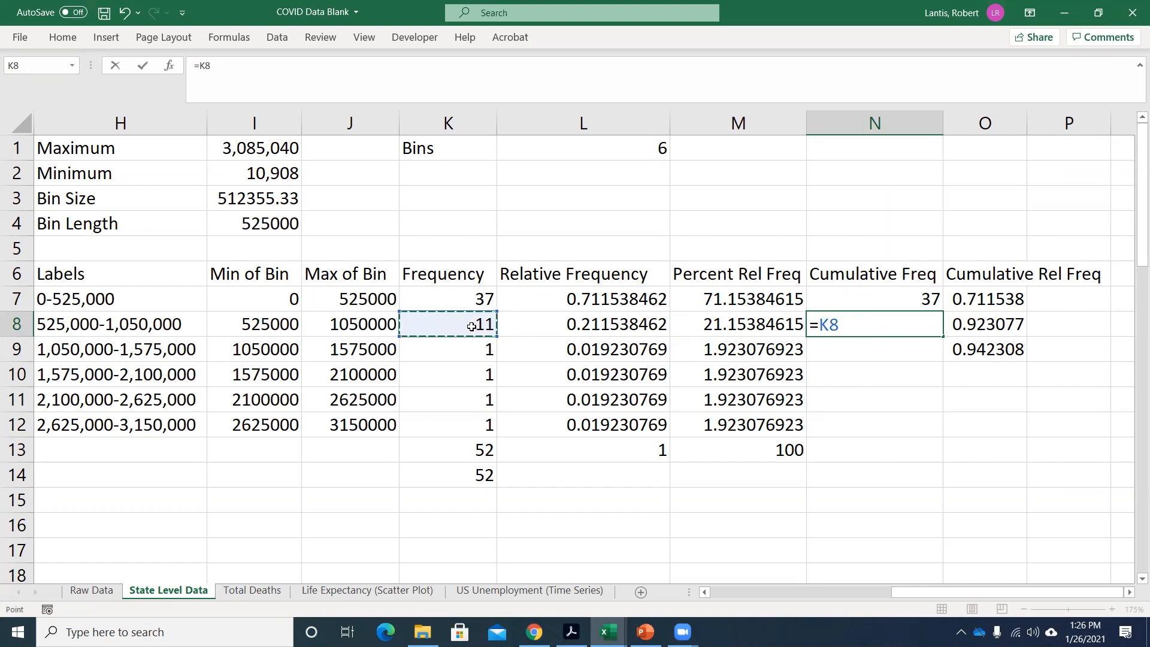
pyautogui.write('+')
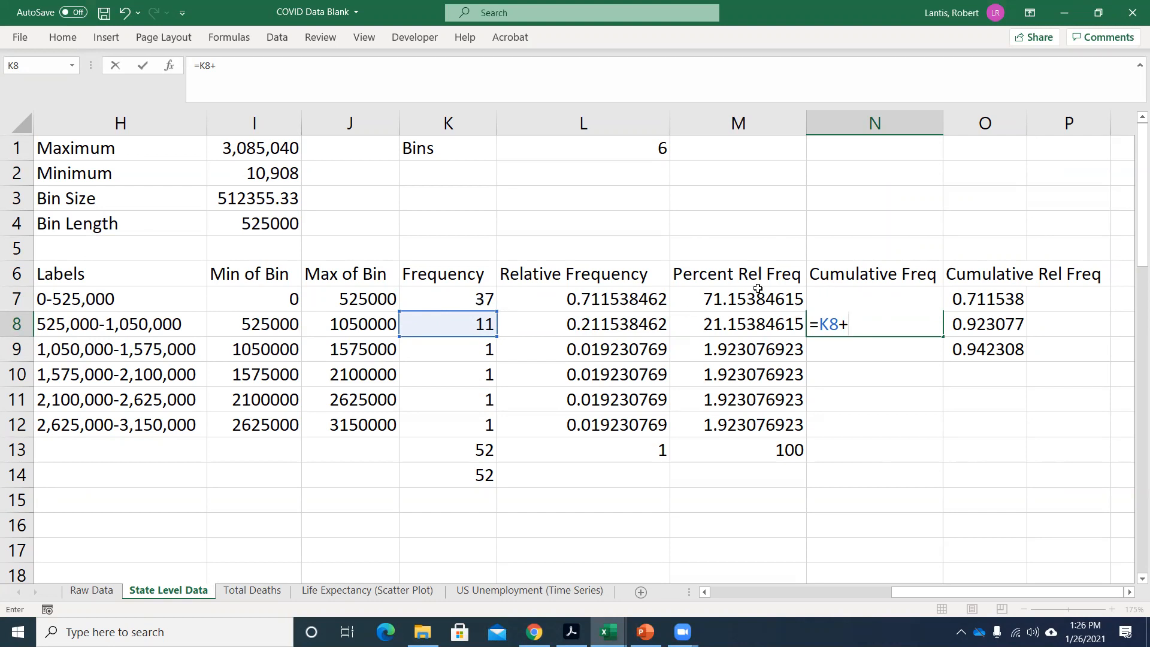
pyautogui.scroll(-1, 846, 288)
pyautogui.scroll(-1, 886, 239)
pyautogui.scroll(1, 892, 257)
pyautogui.scroll(-1, 924, 235)
pyautogui.scroll(3, 911, 272)
pyautogui.write('N7')
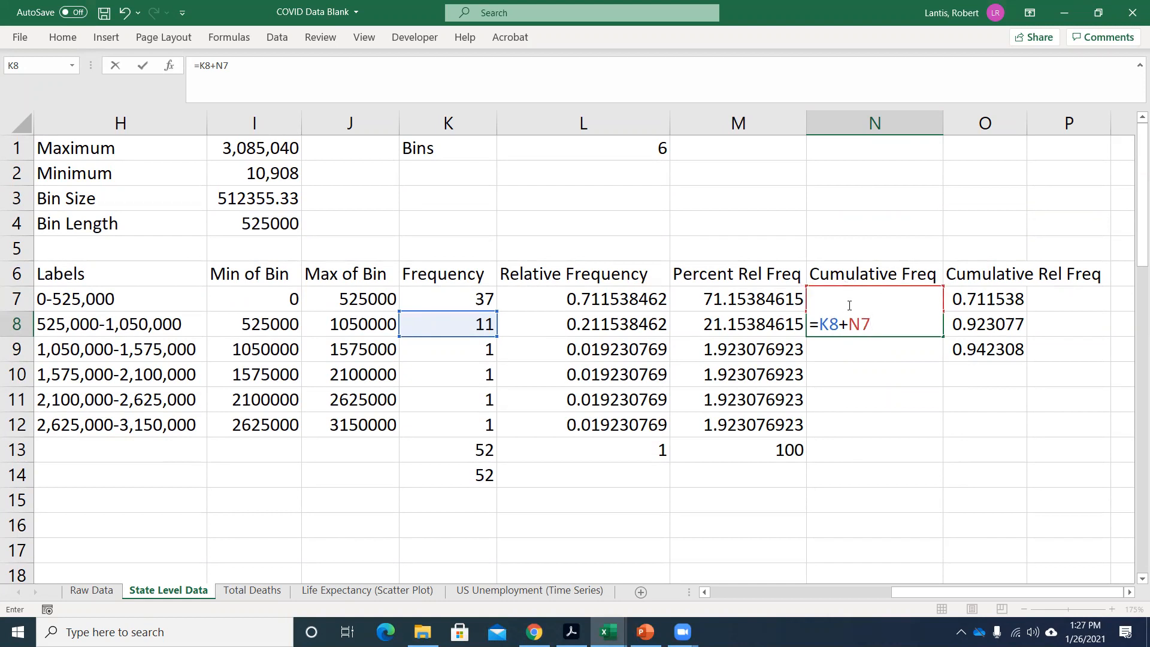
pyautogui.press('Return')
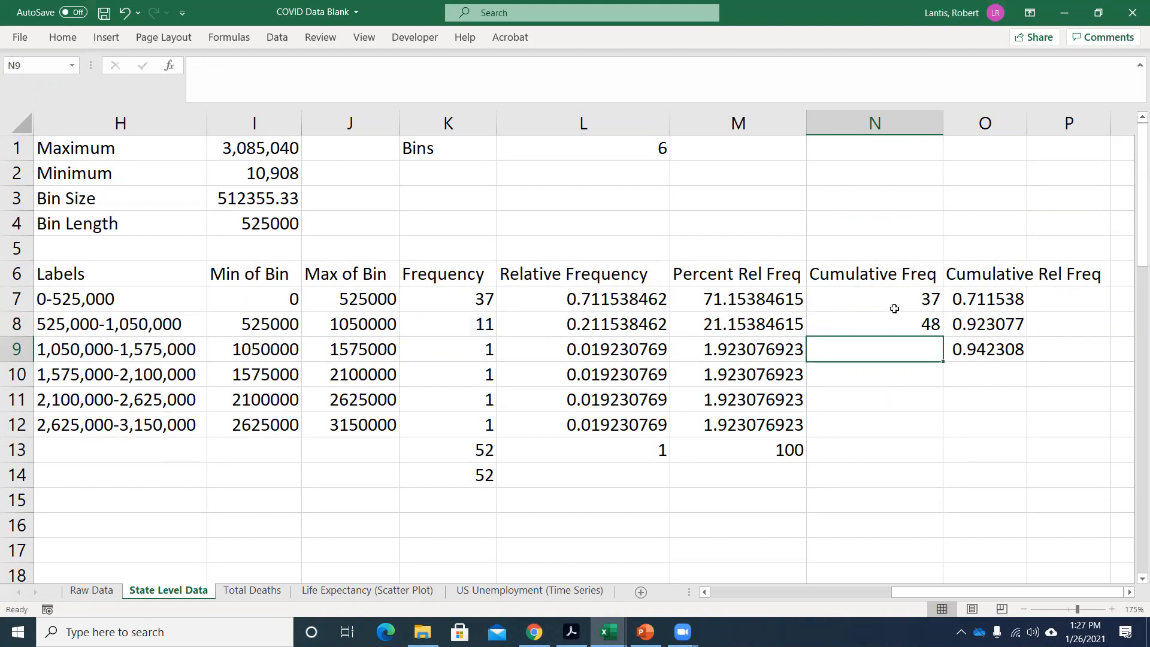
# Fill the N8 cumulative frequency formula down through N12 and check the cell references in N12.
pyautogui.click(896, 326)
pyautogui.moveTo(941, 337); pyautogui.dragTo(913, 429)
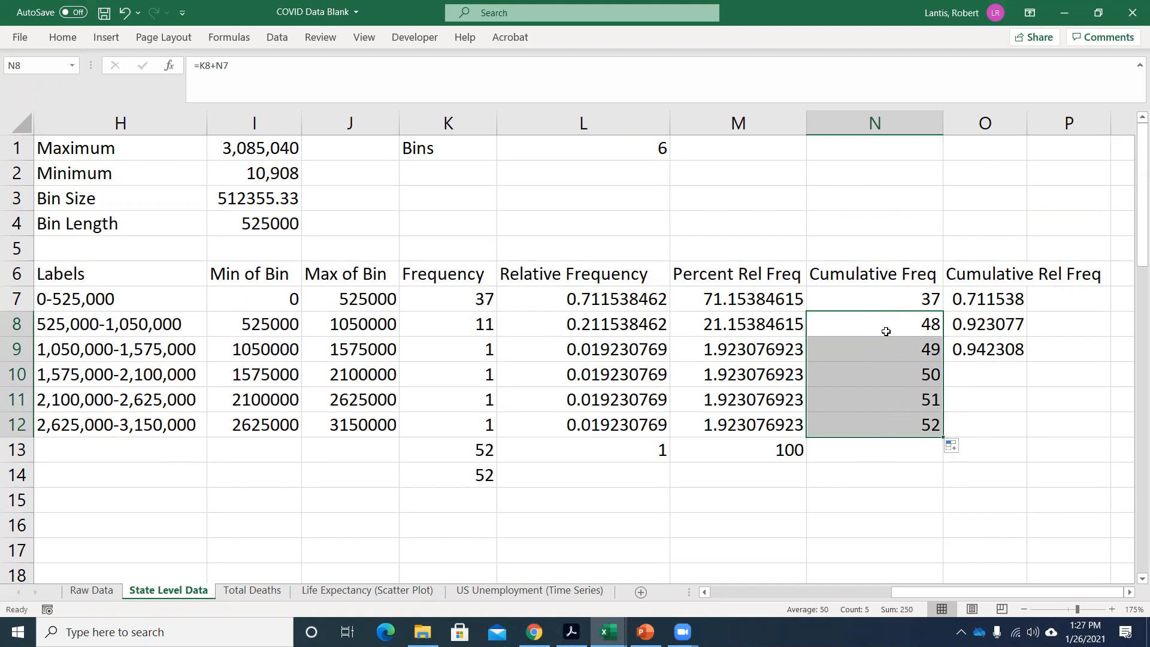
pyautogui.doubleClick(879, 428)
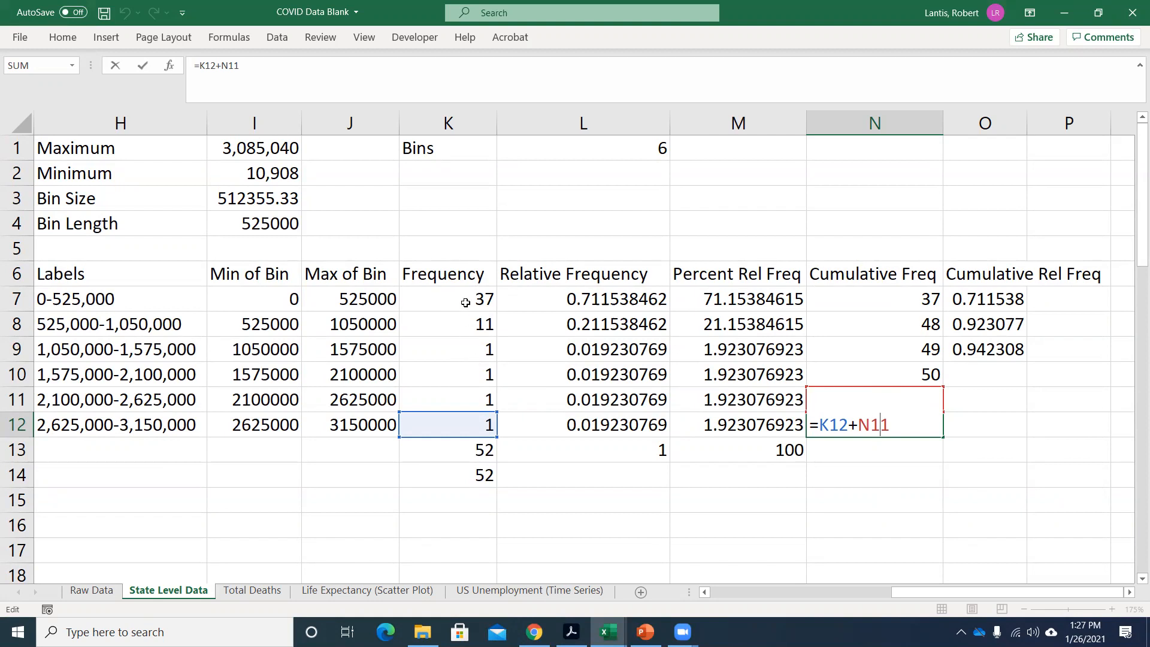
pyautogui.press('Return')
# Check the Cumulative Rel Freq formula in O9, and replace the formula in O8 with =O7+L8.
pyautogui.doubleClick(986, 340)
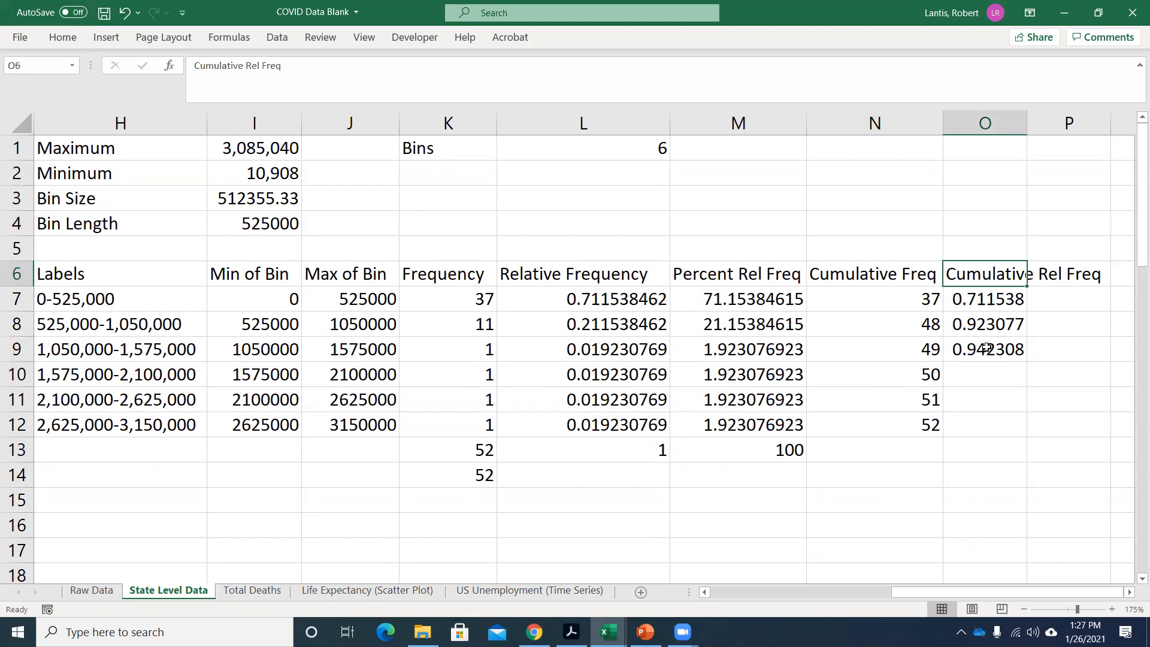
pyautogui.doubleClick(986, 348)
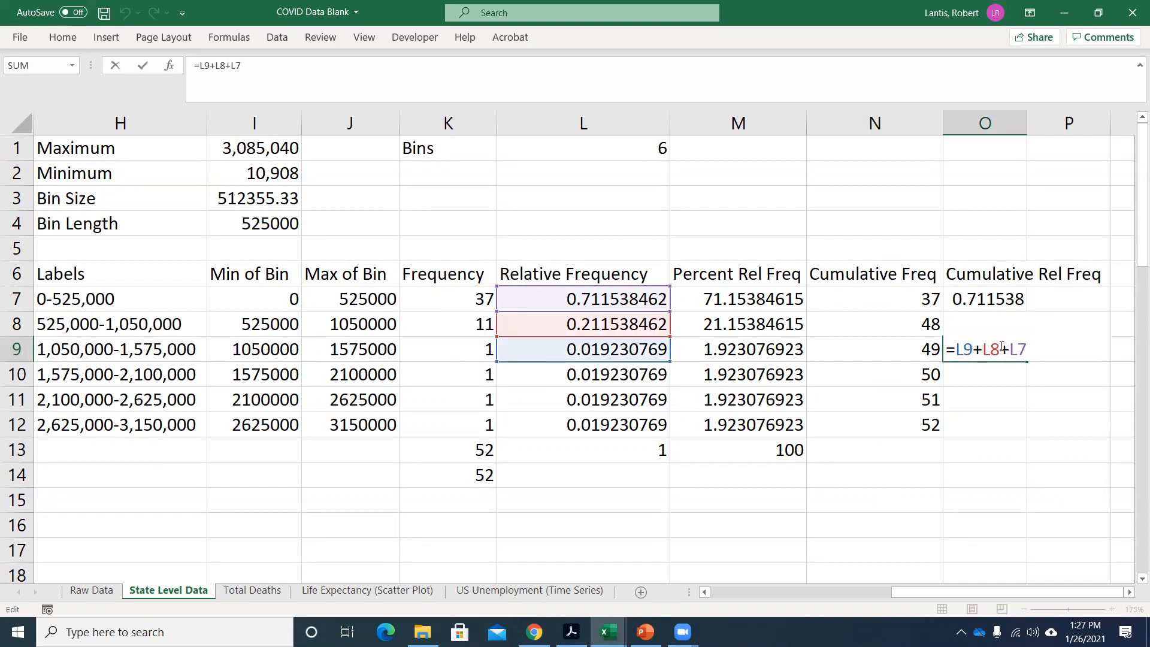
pyautogui.press('Return')
pyautogui.click(983, 303)
pyautogui.click(998, 329)
pyautogui.write('=')
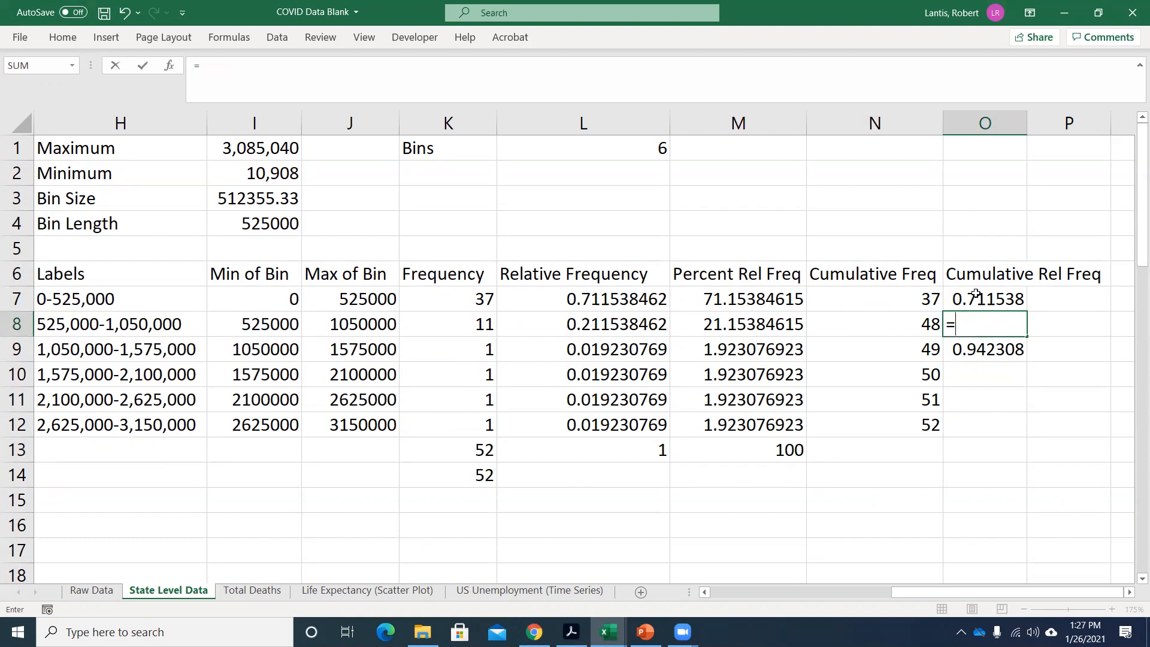
pyautogui.click(976, 298)
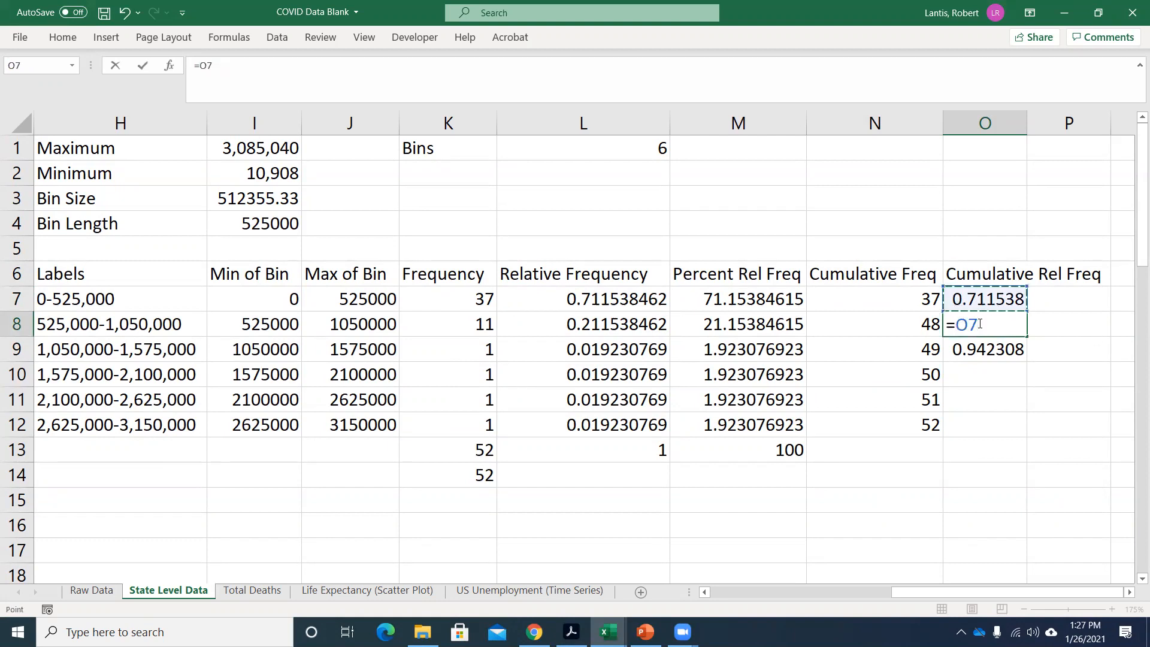
pyautogui.write('+')
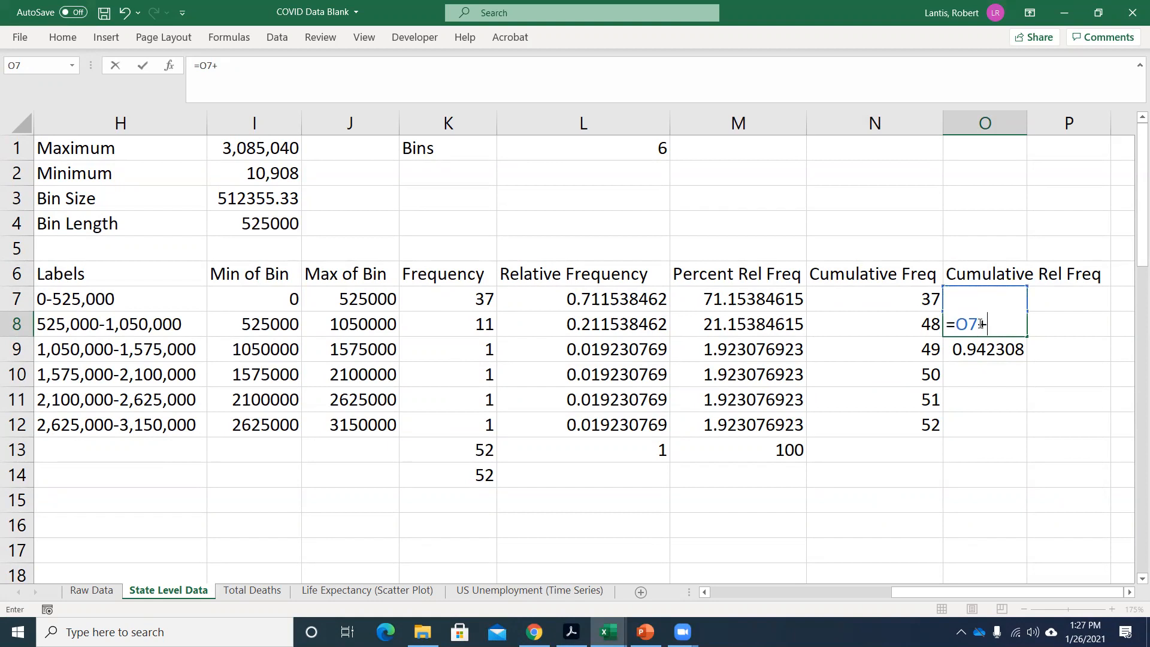
pyautogui.click(625, 327)
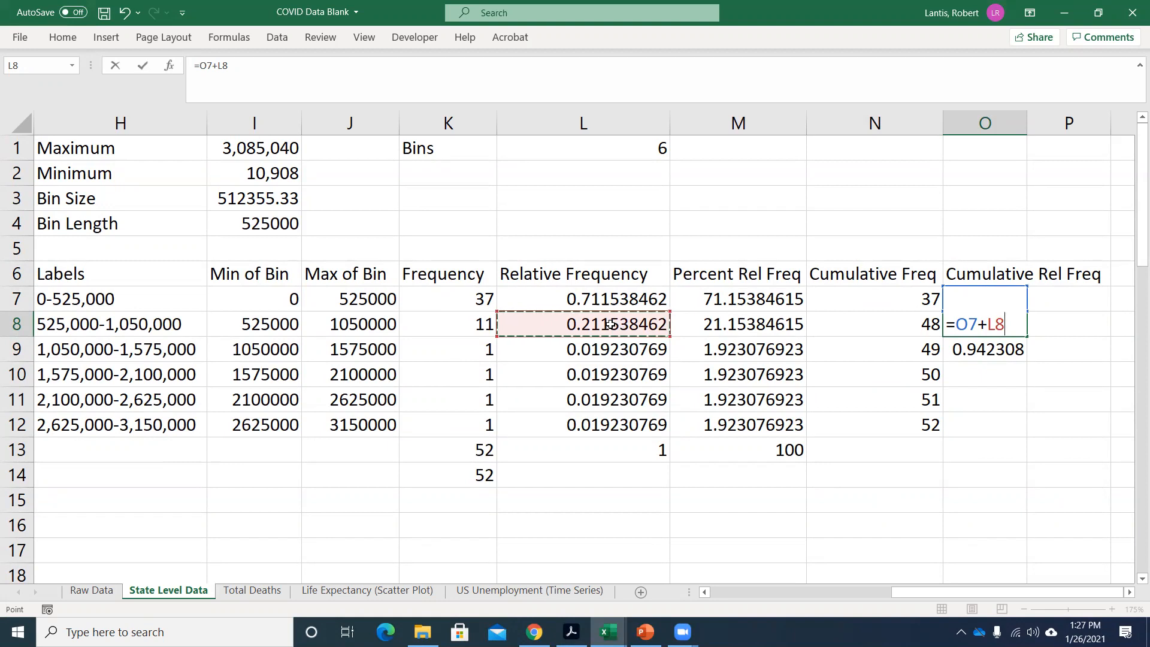
pyautogui.press('Return')
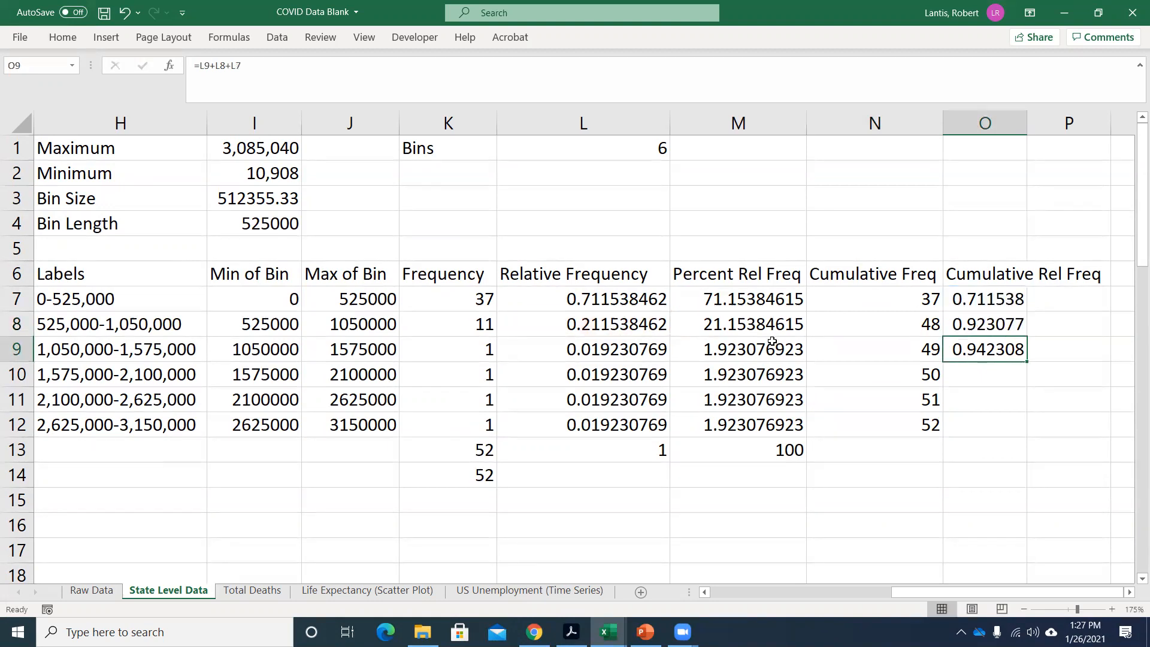
# Fill the O8 cumulative relative frequency formula down through O12 and check the cell references in O12.
pyautogui.click(974, 323)
pyautogui.moveTo(1026, 337); pyautogui.dragTo(1003, 432)
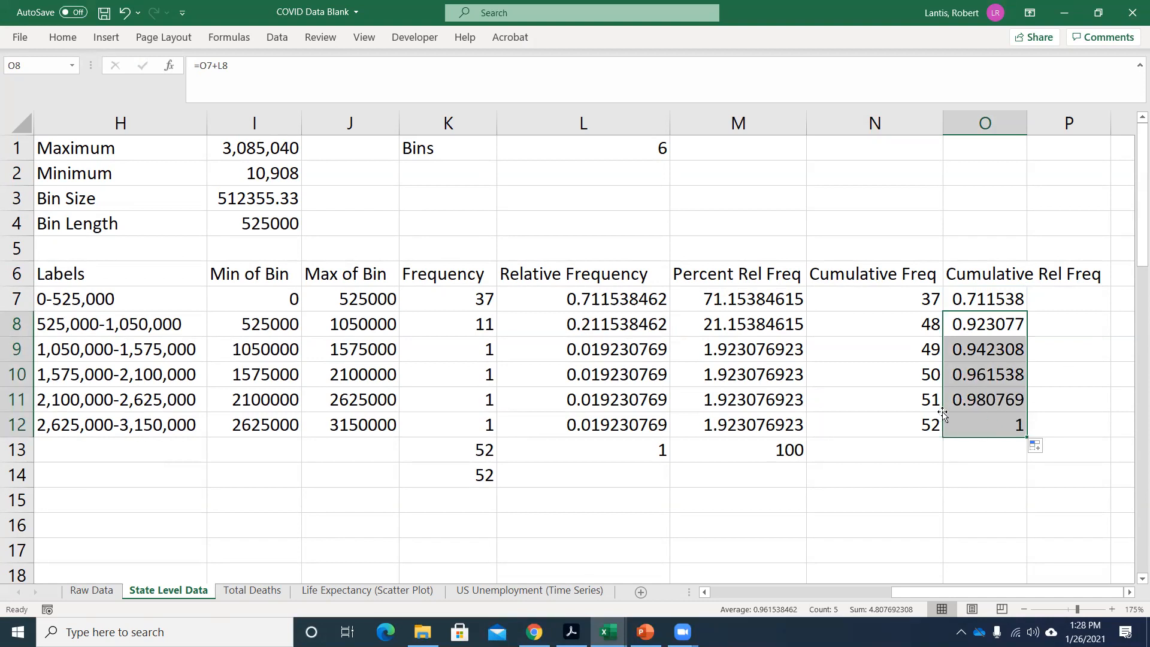
pyautogui.doubleClick(989, 424)
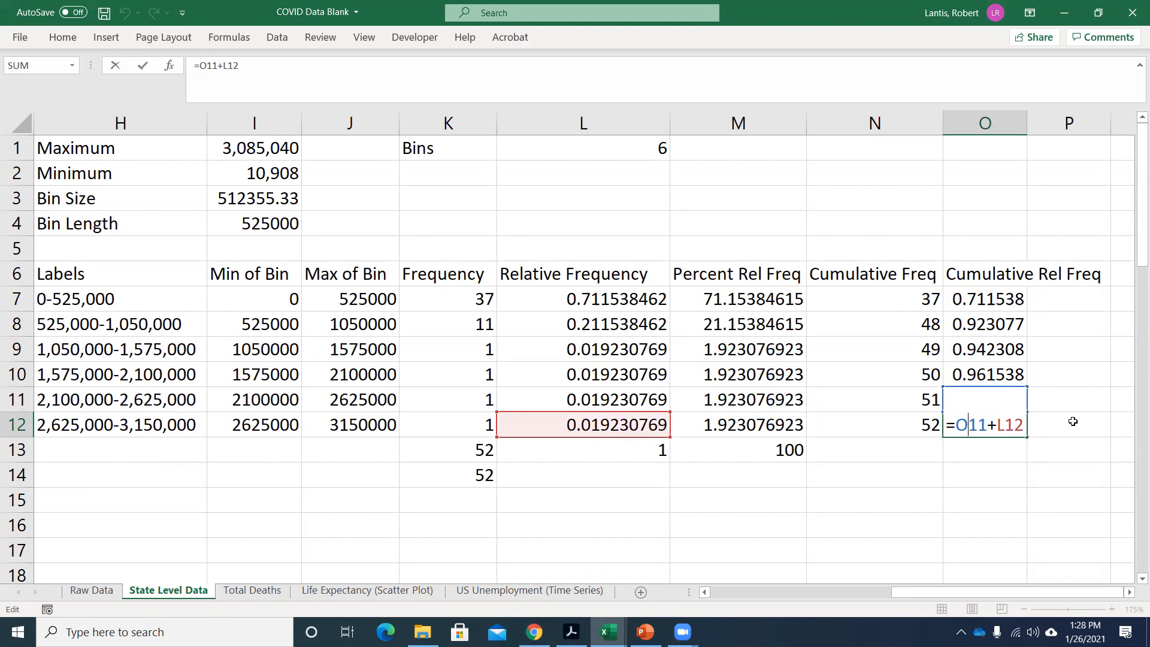
pyautogui.press('Return')
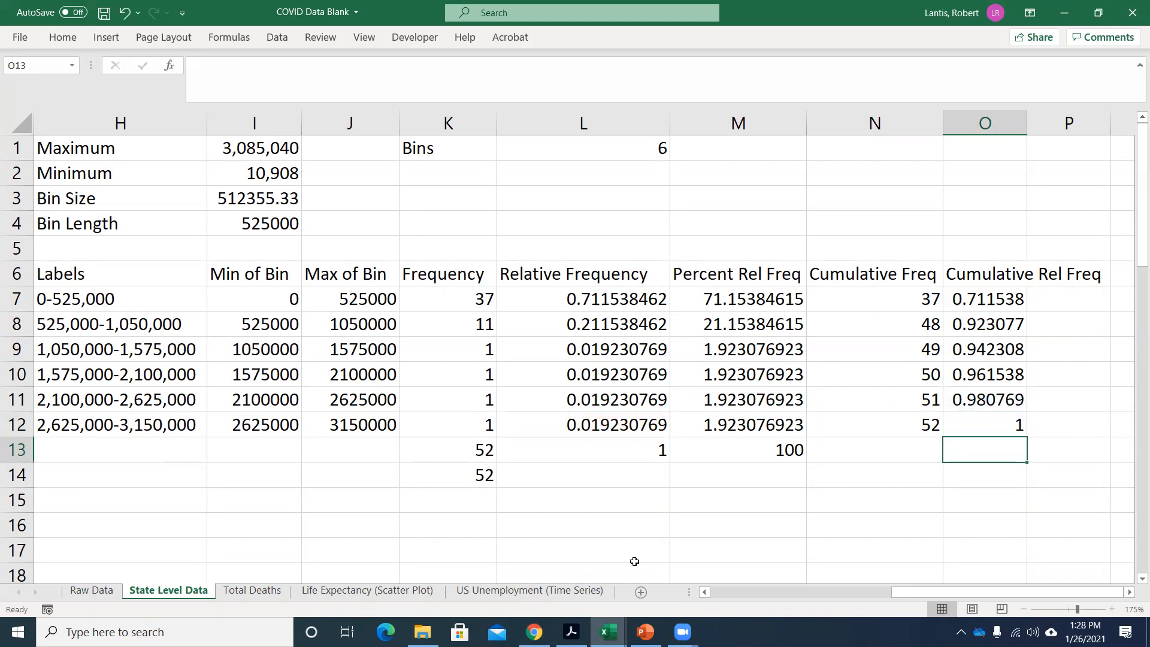
# Switch to the PowerPoint lecture, insert a blank slide after the Cumulative Frequency slide, and start the slide show from it.
pyautogui.click(646, 632)
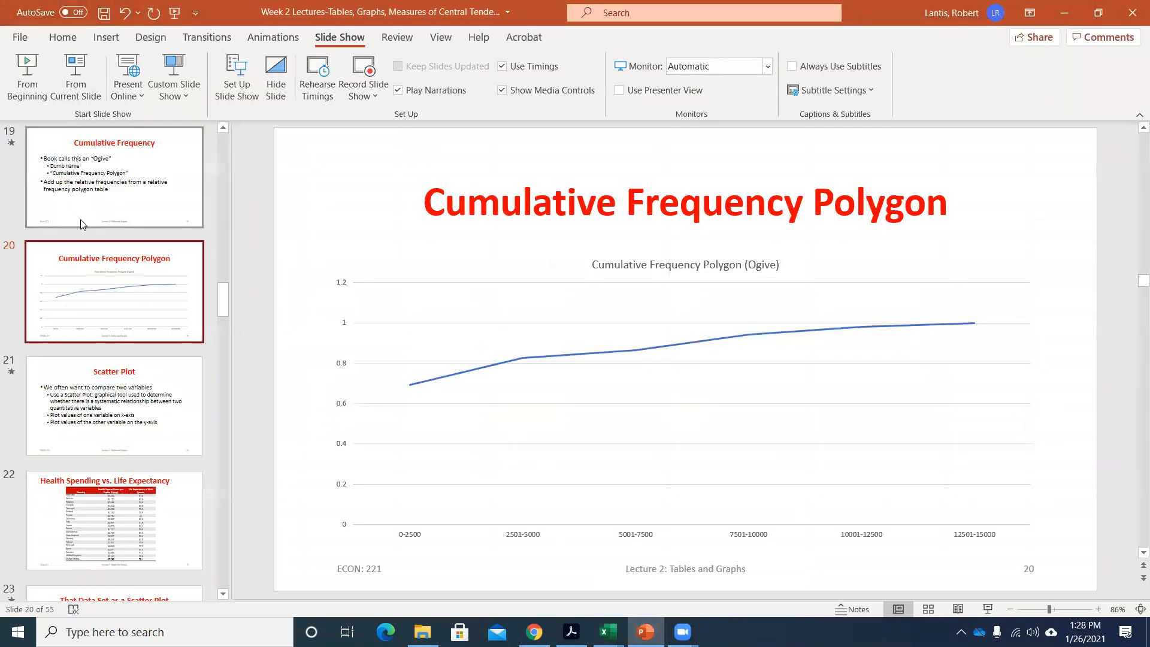
pyautogui.rightClick(97, 235)
pyautogui.click(142, 296)
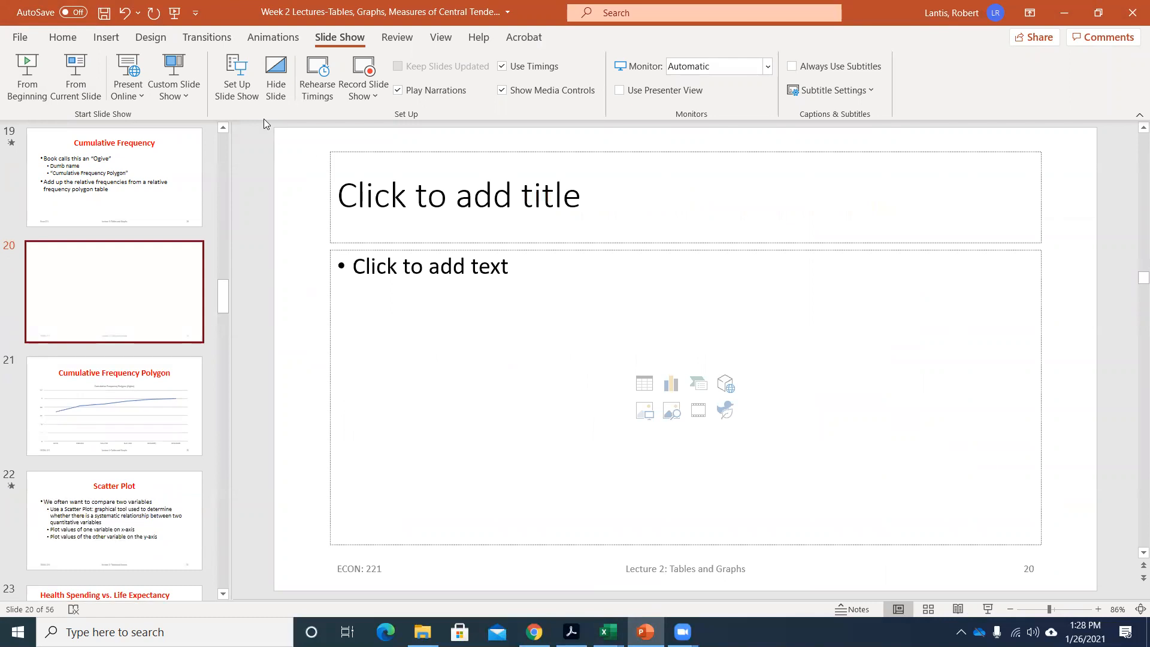
pyautogui.click(76, 73)
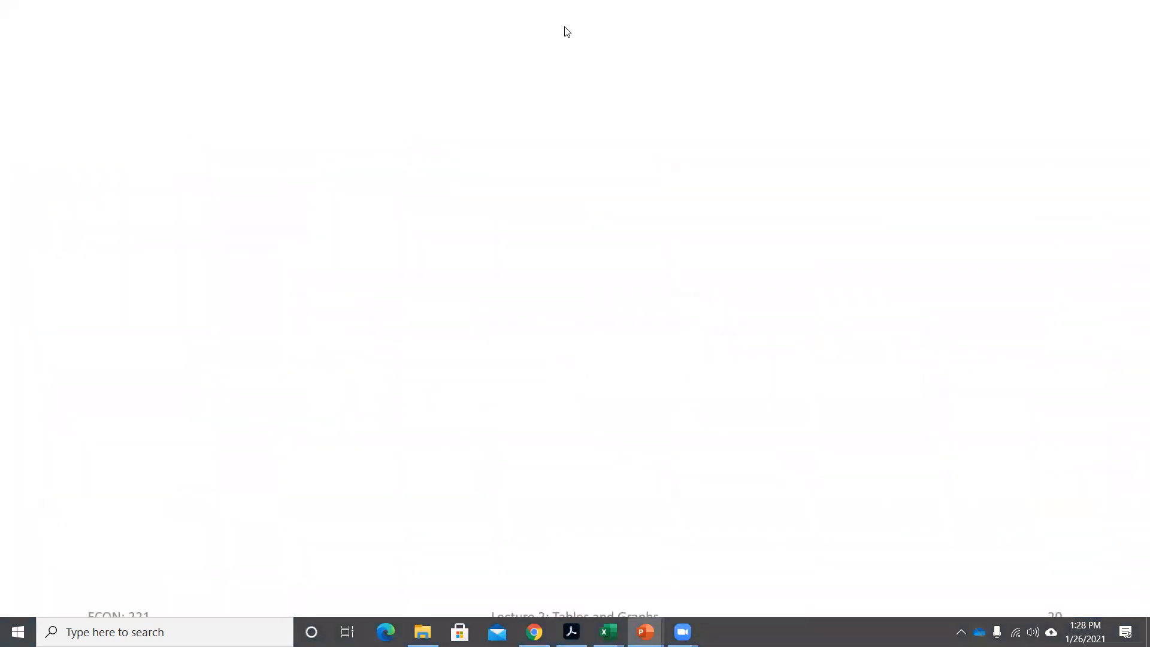
# Draw two separate pairs of red horizontal and vertical chart axes side by side on the blank slide.
pyautogui.hotkey('ctrl', 'p')
pyautogui.moveTo(135, 104); pyautogui.dragTo(132, 328)
pyautogui.moveTo(122, 410)
pyautogui.mouseDown()
pyautogui.moveTo(126, 430)
pyautogui.moveTo(260, 440)
pyautogui.moveTo(489, 429)
pyautogui.mouseUp()
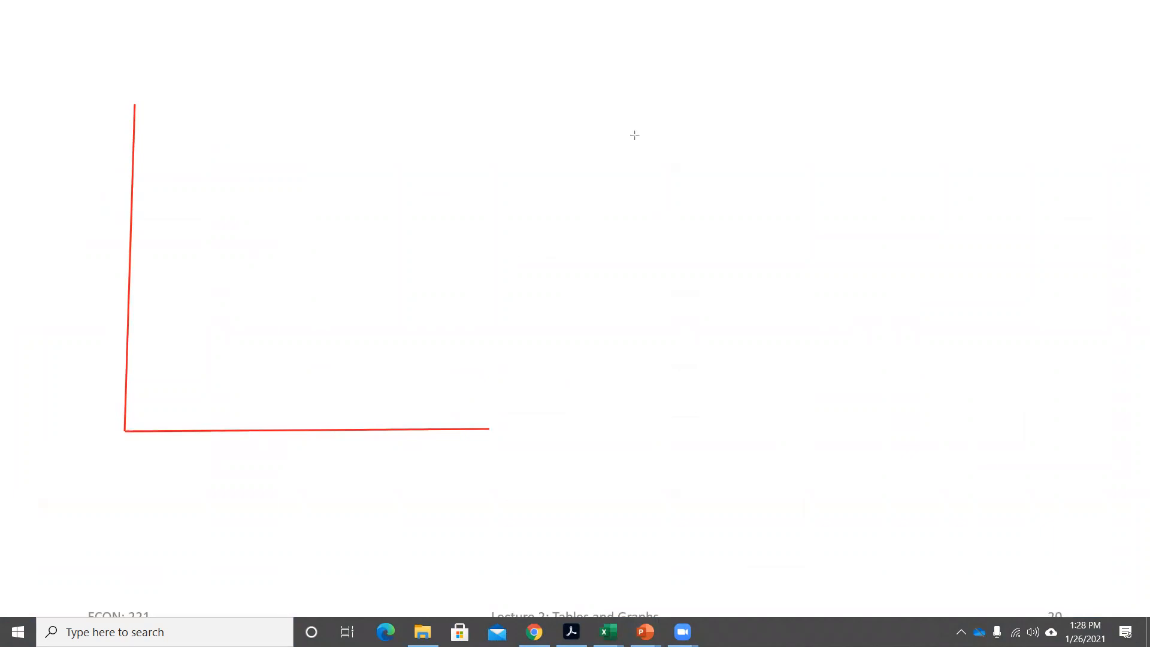
pyautogui.moveTo(659, 129); pyautogui.dragTo(646, 238)
pyautogui.moveTo(633, 393)
pyautogui.mouseDown()
pyautogui.moveTo(650, 437)
pyautogui.moveTo(1021, 451)
pyautogui.mouseUp()
pyautogui.moveTo(1127, 446); pyautogui.dragTo(1122, 440)
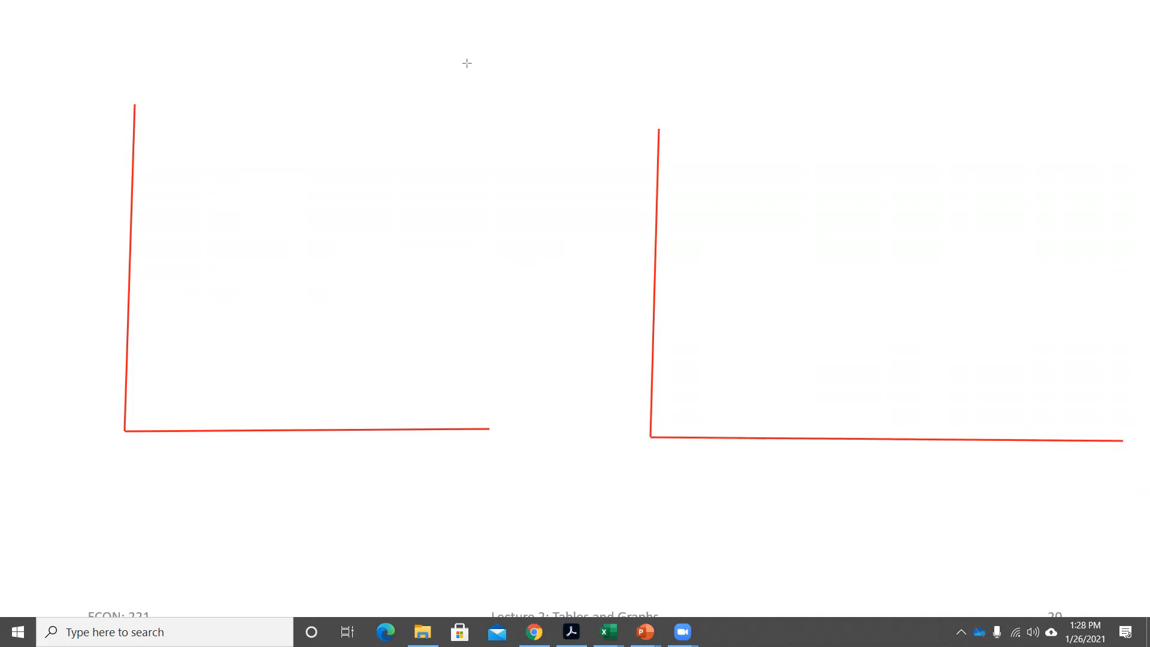
# Draw three successively shorter bars on the left-hand axes and label their heights 11, 7 and 3.
pyautogui.moveTo(153, 430)
pyautogui.mouseDown()
pyautogui.moveTo(182, 285)
pyautogui.moveTo(224, 282)
pyautogui.moveTo(195, 274)
pyautogui.mouseUp()
pyautogui.moveTo(290, 332)
pyautogui.mouseDown()
pyautogui.moveTo(254, 378)
pyautogui.moveTo(255, 430)
pyautogui.mouseUp()
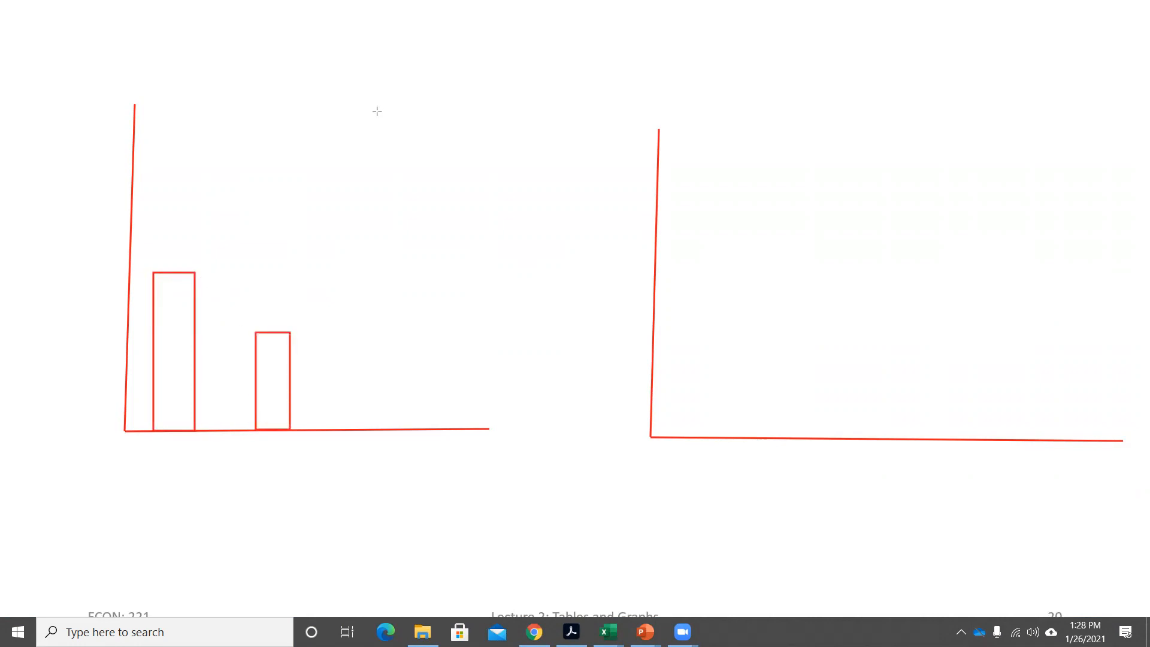
pyautogui.click(84, 270)
pyautogui.write('11')
pyautogui.click(99, 331)
pyautogui.click(88, 324)
pyautogui.write('7')
pyautogui.click(229, 316)
pyautogui.moveTo(400, 387); pyautogui.dragTo(373, 429)
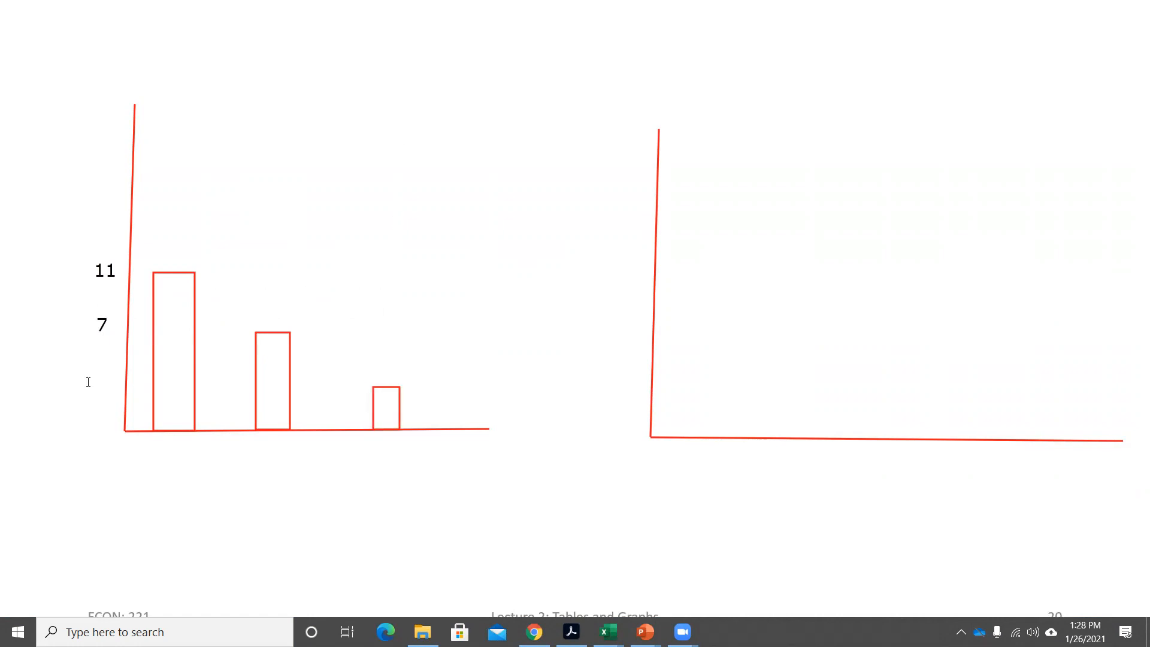
pyautogui.click(92, 382)
pyautogui.write('3')
pyautogui.click(332, 275)
# Label the three bars of the left-hand chart 1, 2 and 3 below the horizontal axis.
pyautogui.click(171, 463)
pyautogui.moveTo(226, 449); pyautogui.dragTo(197, 448)
pyautogui.write('1')
pyautogui.click(251, 521)
pyautogui.click(259, 465)
pyautogui.write('2')
pyautogui.click(372, 463)
pyautogui.click(377, 455)
pyautogui.write('3')
pyautogui.click(421, 467)
# Draw the first cumulative bar on the right-hand axes, with height label 11 and bin label 1.
pyautogui.moveTo(754, 268)
pyautogui.mouseDown()
pyautogui.moveTo(691, 406)
pyautogui.moveTo(720, 438)
pyautogui.mouseUp()
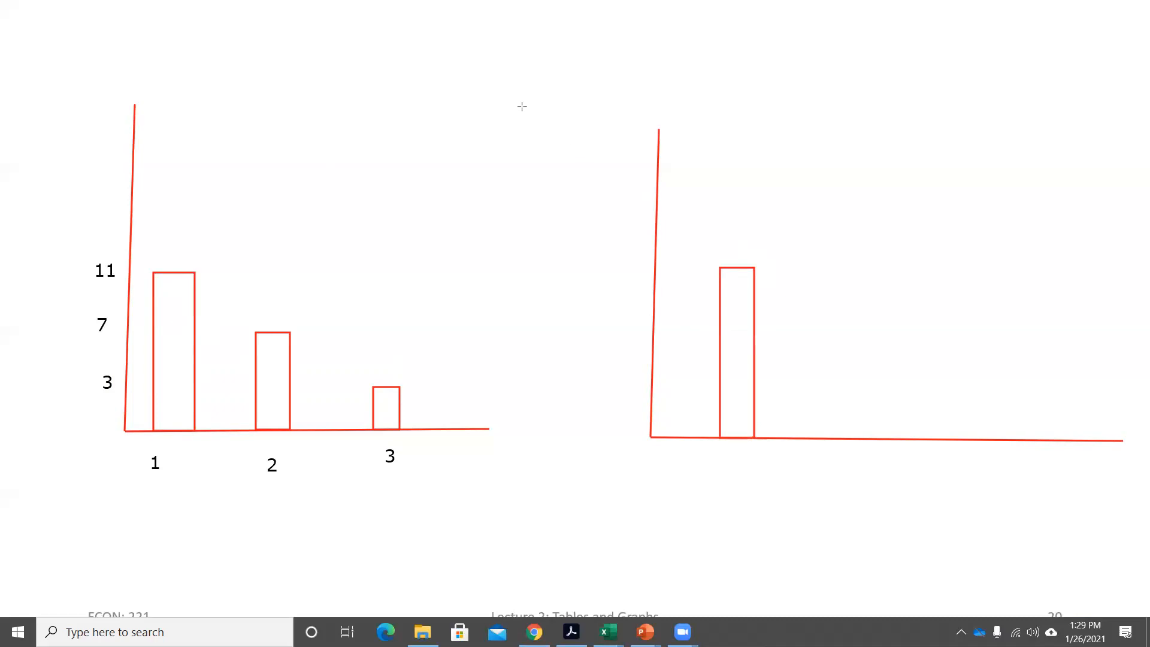
pyautogui.click(631, 278)
pyautogui.write('11')
pyautogui.click(733, 472)
pyautogui.click(730, 476)
pyautogui.write('1')
pyautogui.click(573, 284)
# Add a taller second bar to the right-hand chart, with bin label 2 and height label 18.
pyautogui.click(862, 474)
pyautogui.write('2')
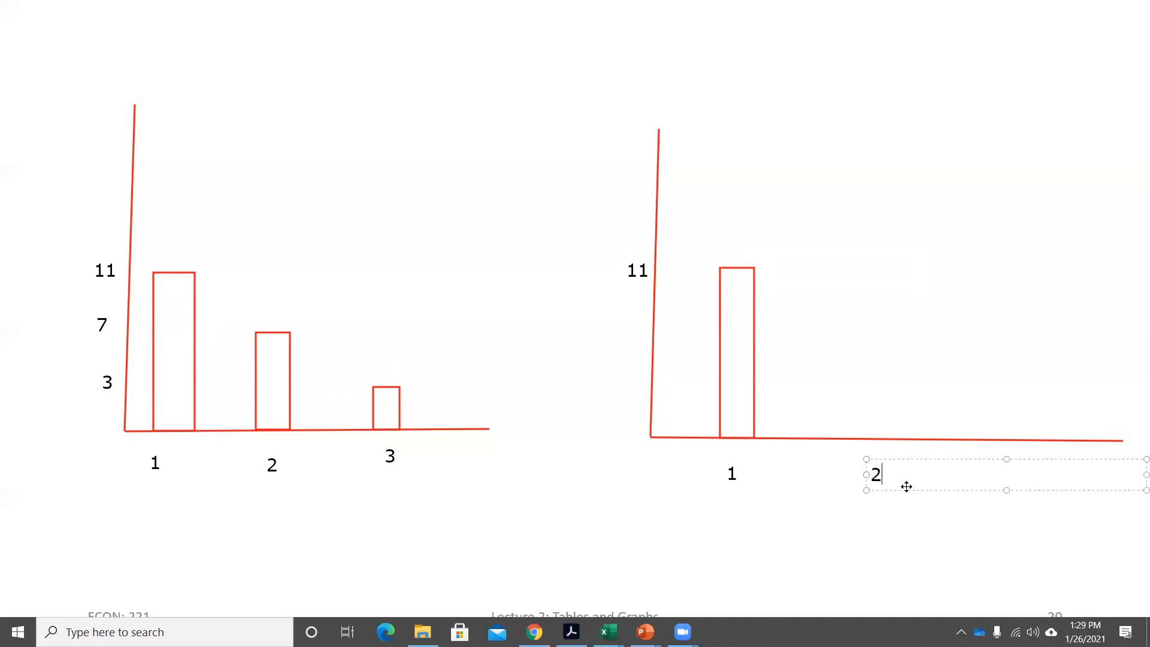
pyautogui.moveTo(896, 460); pyautogui.dragTo(881, 459)
pyautogui.click(852, 343)
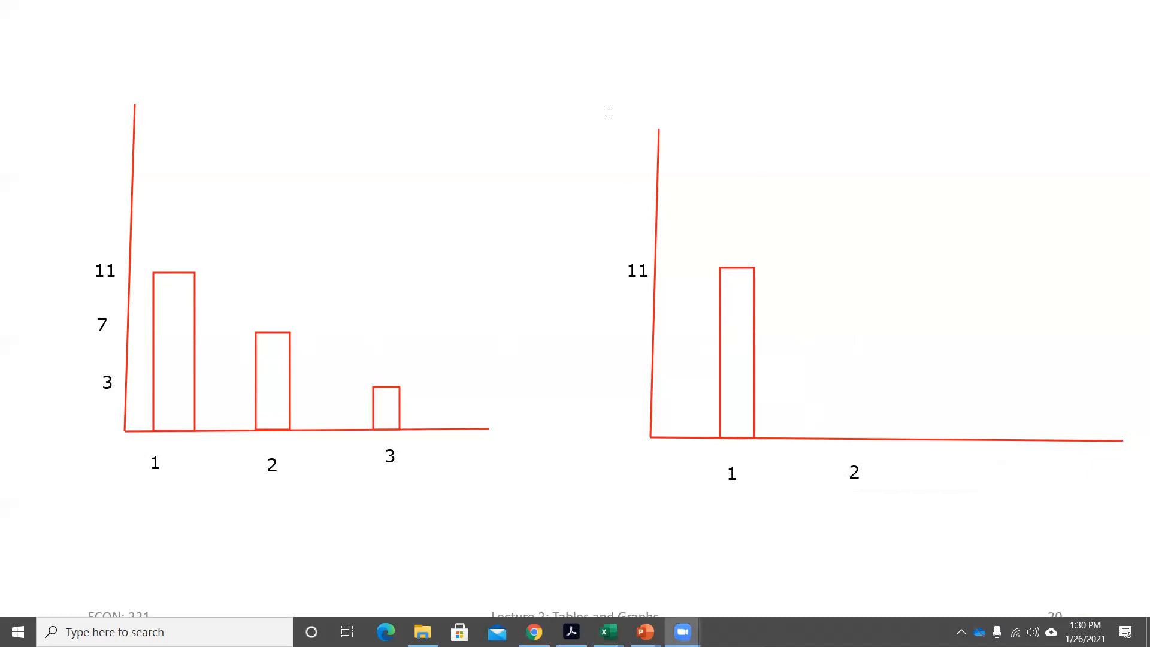
pyautogui.moveTo(870, 197)
pyautogui.mouseDown()
pyautogui.moveTo(830, 413)
pyautogui.moveTo(836, 439)
pyautogui.mouseUp()
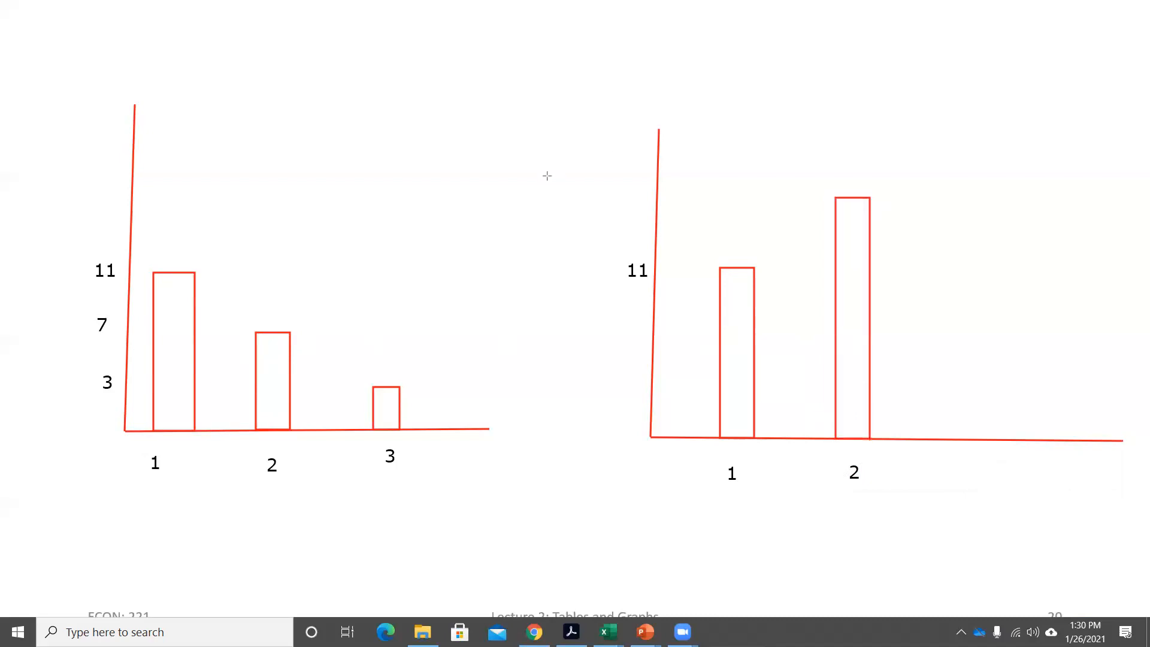
pyautogui.click(623, 190)
pyautogui.write('18')
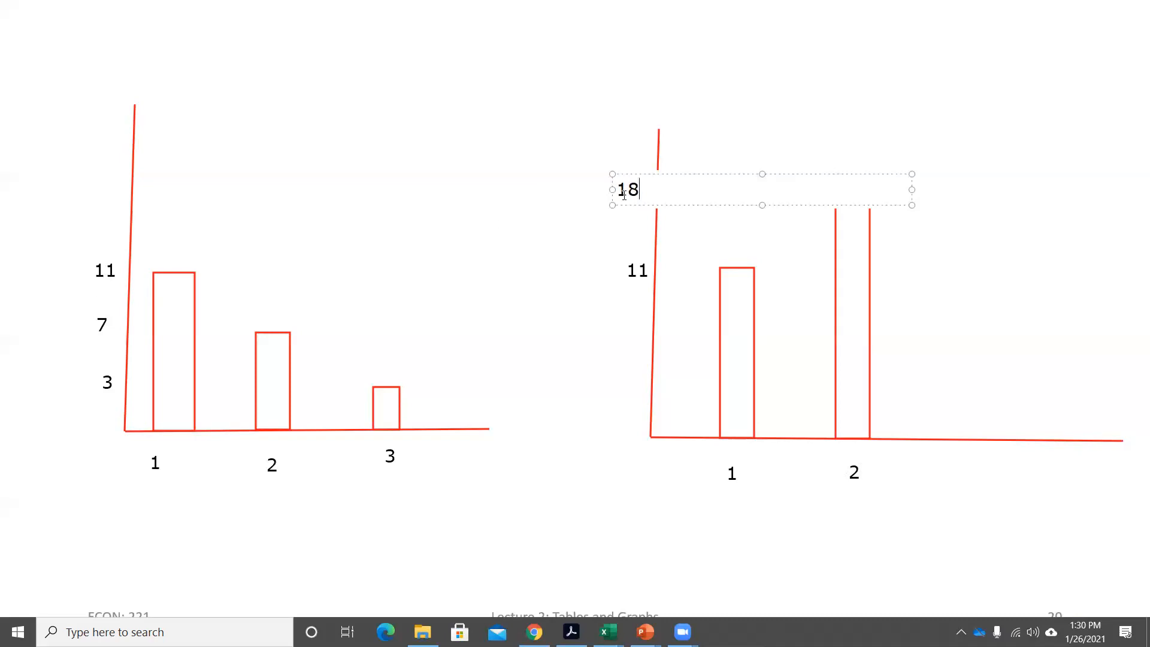
pyautogui.click(988, 322)
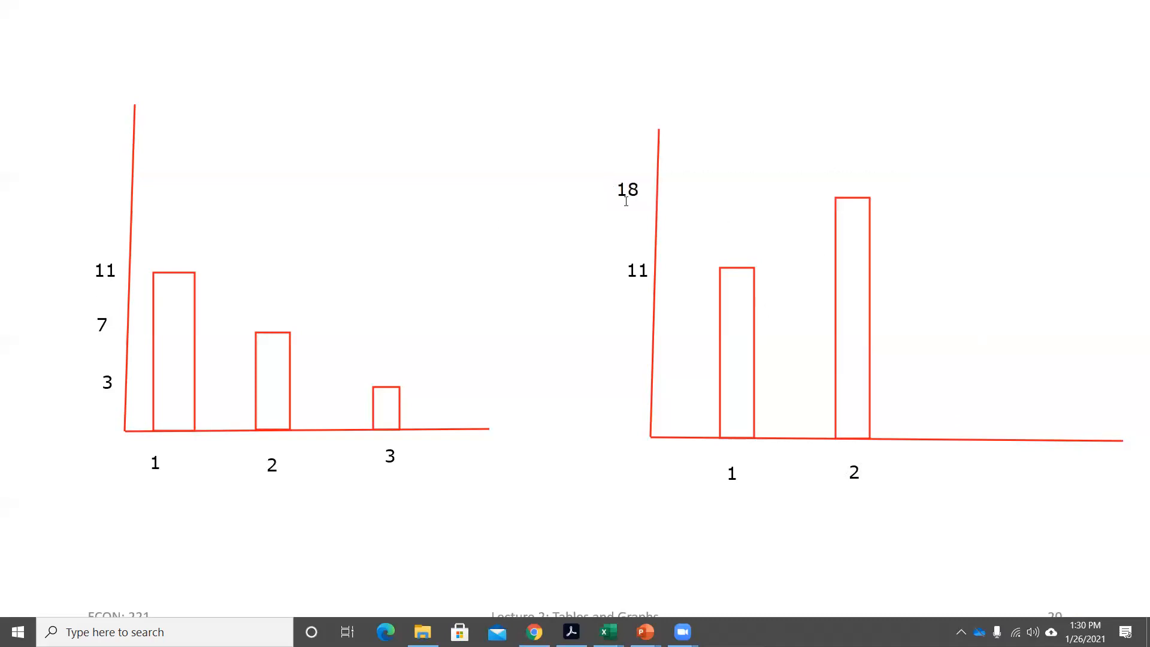
# Add the tallest third bar to the right-hand chart, with bin label 3 and height label 21.
pyautogui.click(976, 472)
pyautogui.write('3')
pyautogui.click(459, 323)
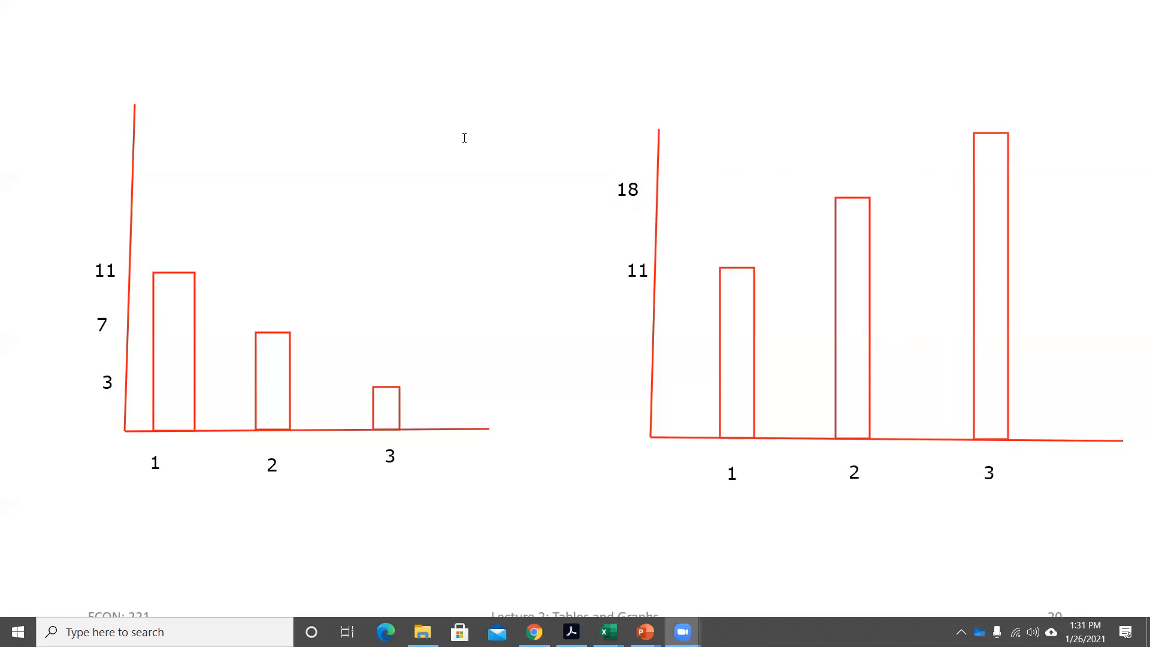
pyautogui.click(618, 123)
pyautogui.write('21')
pyautogui.click(550, 149)
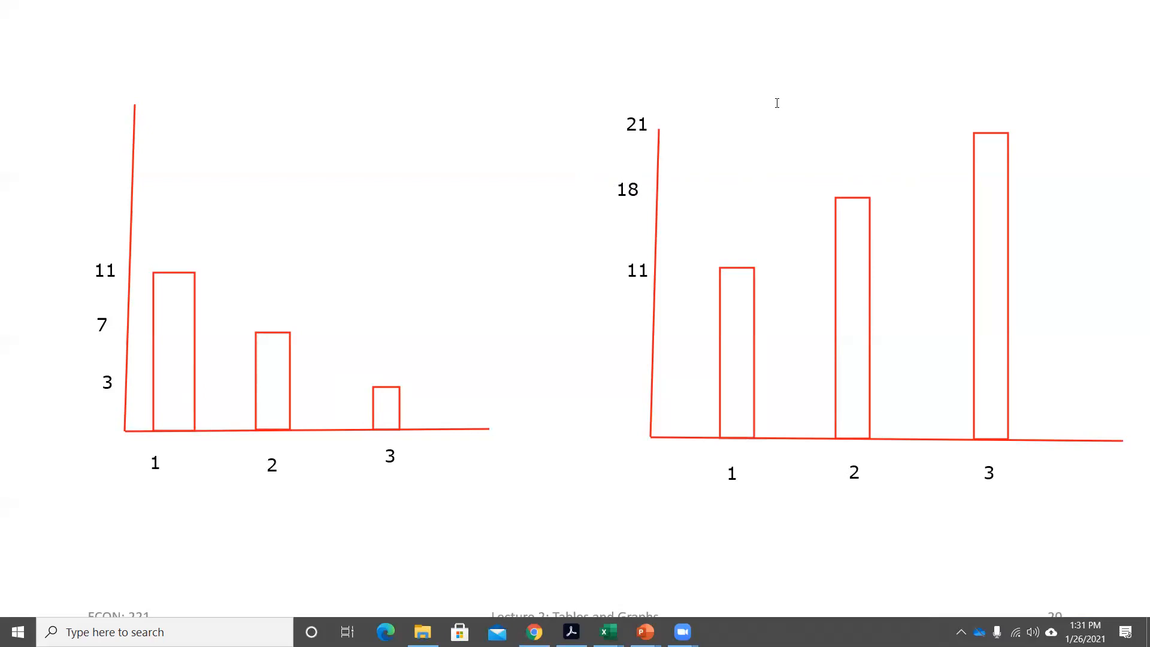
# Clear all drawings from the slide and switch to the COVID Data Blank workbook in Excel.
pyautogui.click(856, 92)
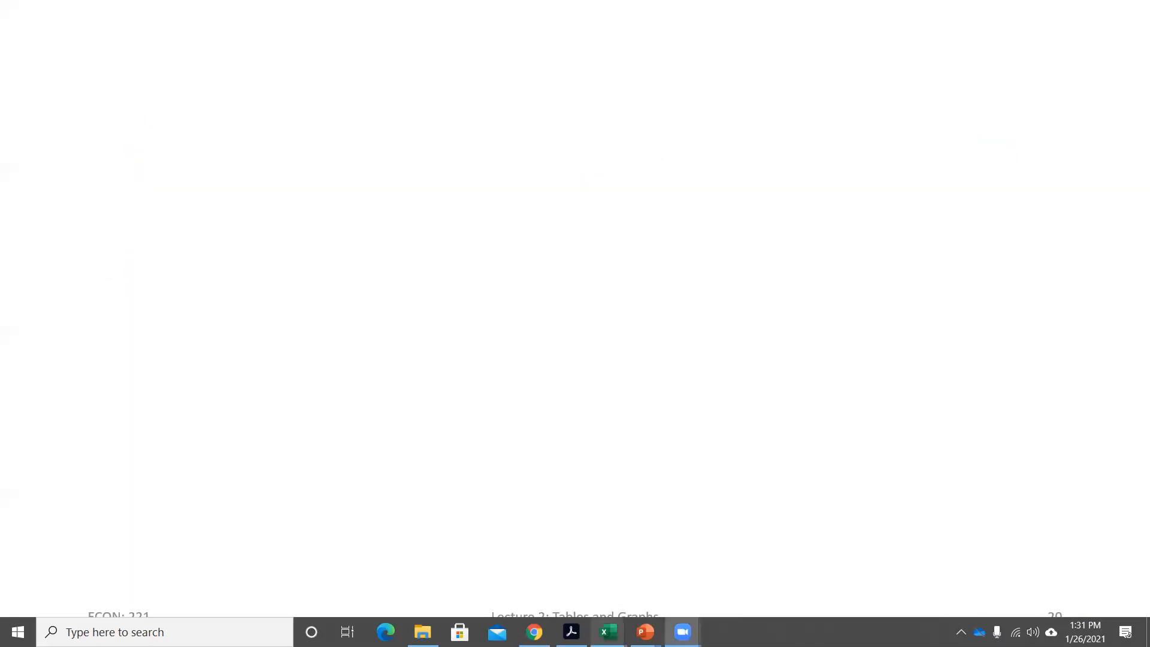
pyautogui.moveTo(608, 632)
pyautogui.click(583, 561)
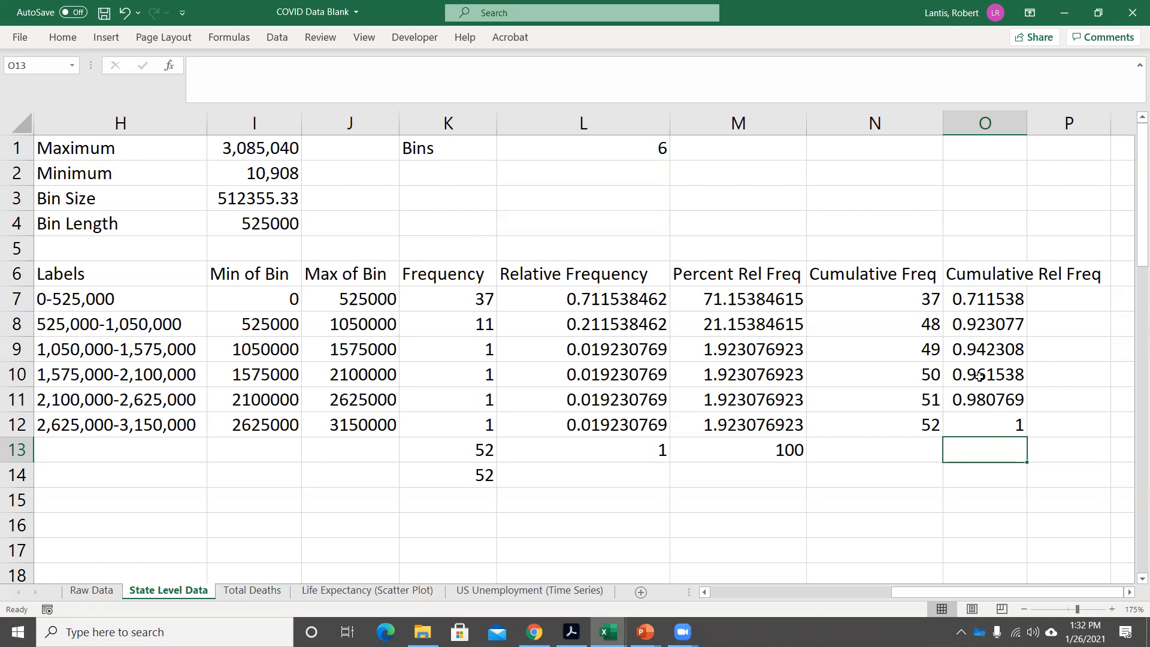
# Compare the last cumulative frequency in N12 with the last cumulative relative frequency in O12.
pyautogui.click(887, 424)
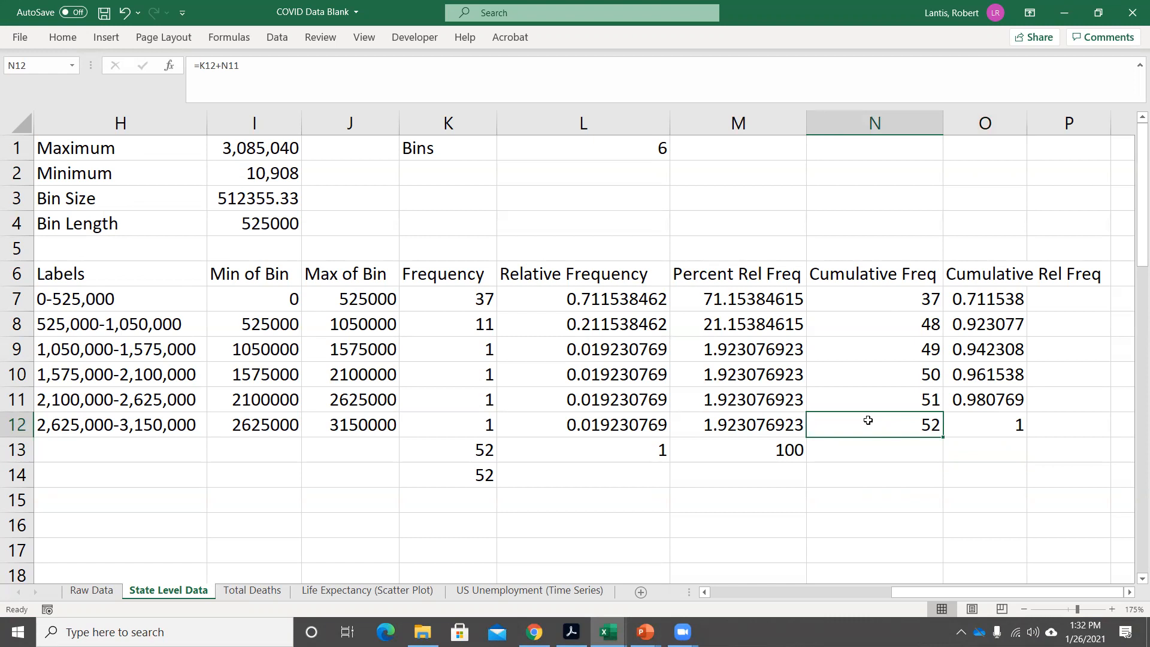
pyautogui.click(982, 423)
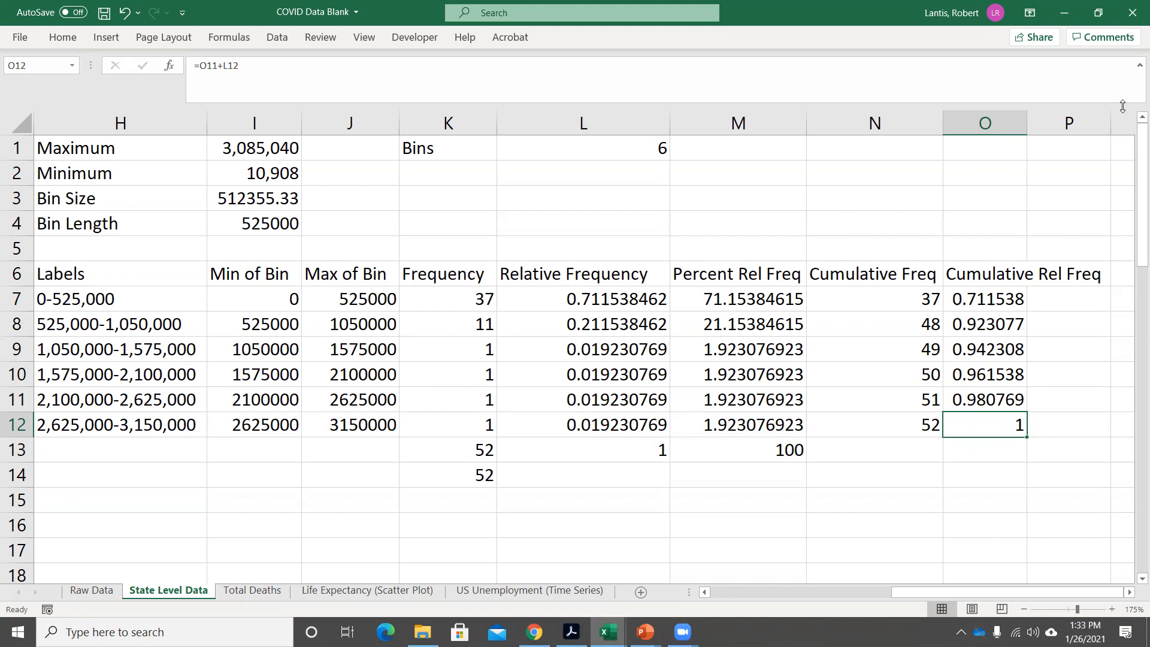
pyautogui.click(878, 422)
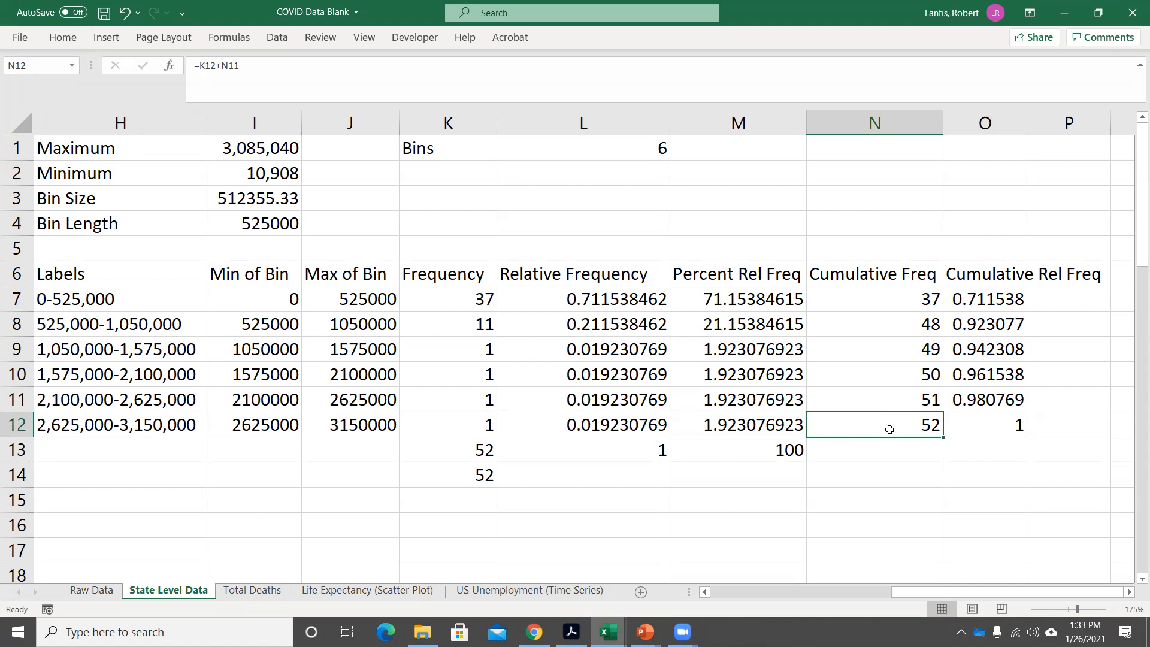
pyautogui.click(1000, 418)
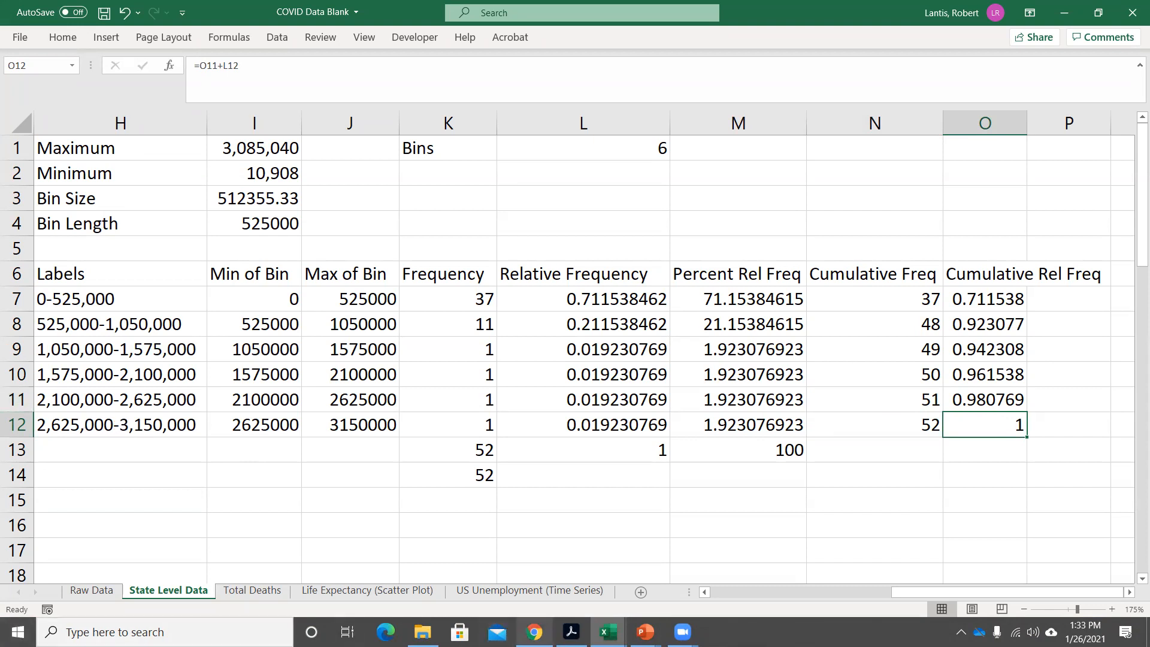
pyautogui.click(645, 632)
pyautogui.click(597, 556)
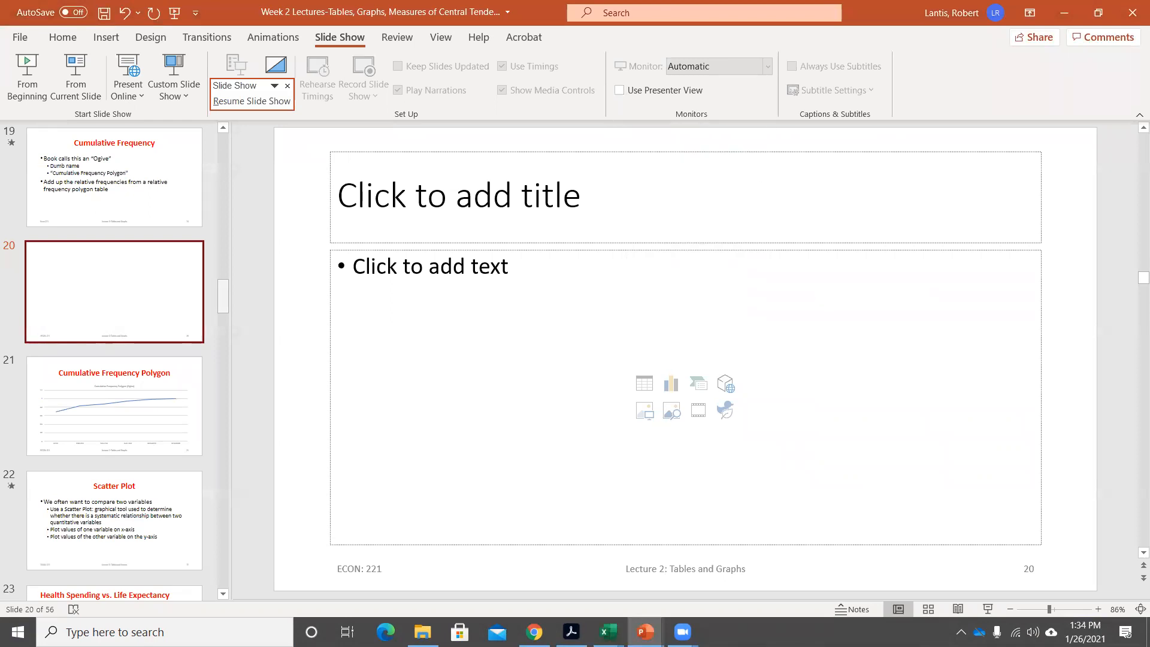
pyautogui.click(698, 383)
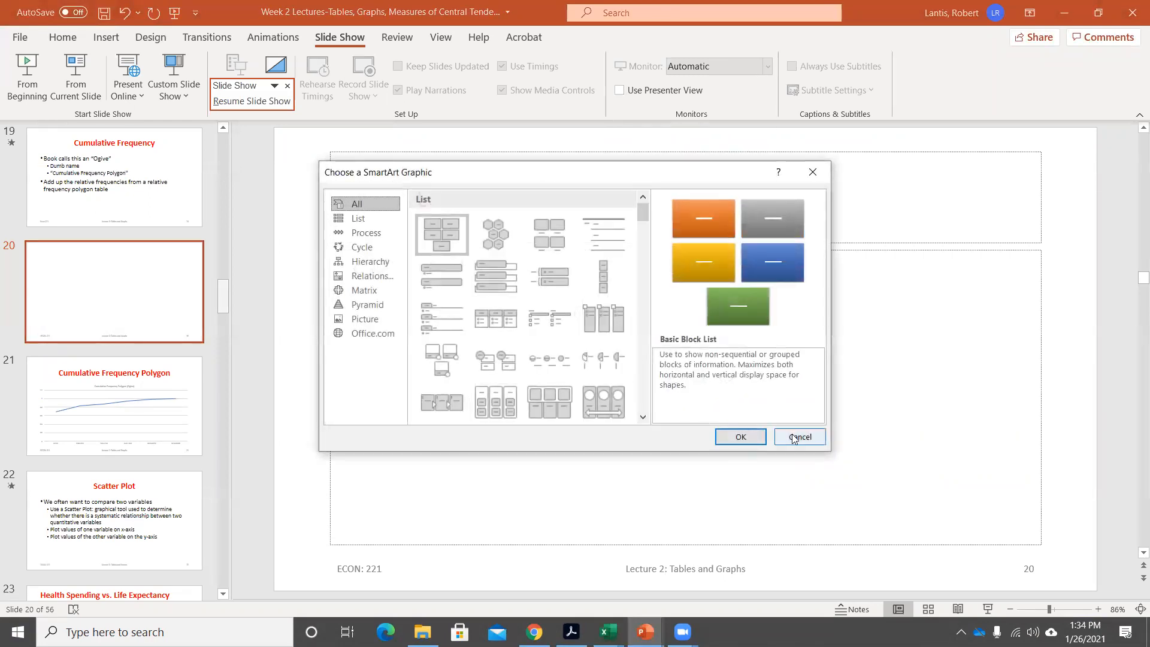
pyautogui.click(797, 437)
pyautogui.moveTo(608, 632)
pyautogui.click(608, 558)
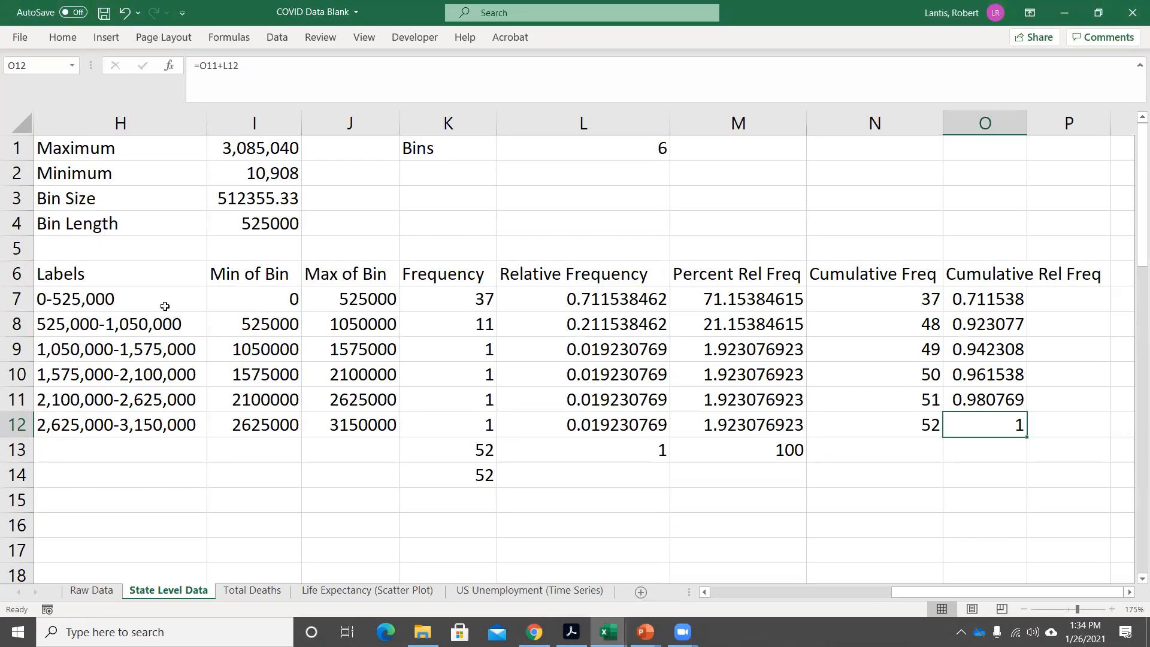
# Plot the cumulative relative frequencies in O7:O12 against the bin labels in H7:H12 as a 2-D line chart, and delete the chart.
pyautogui.moveTo(165, 307); pyautogui.dragTo(163, 434)
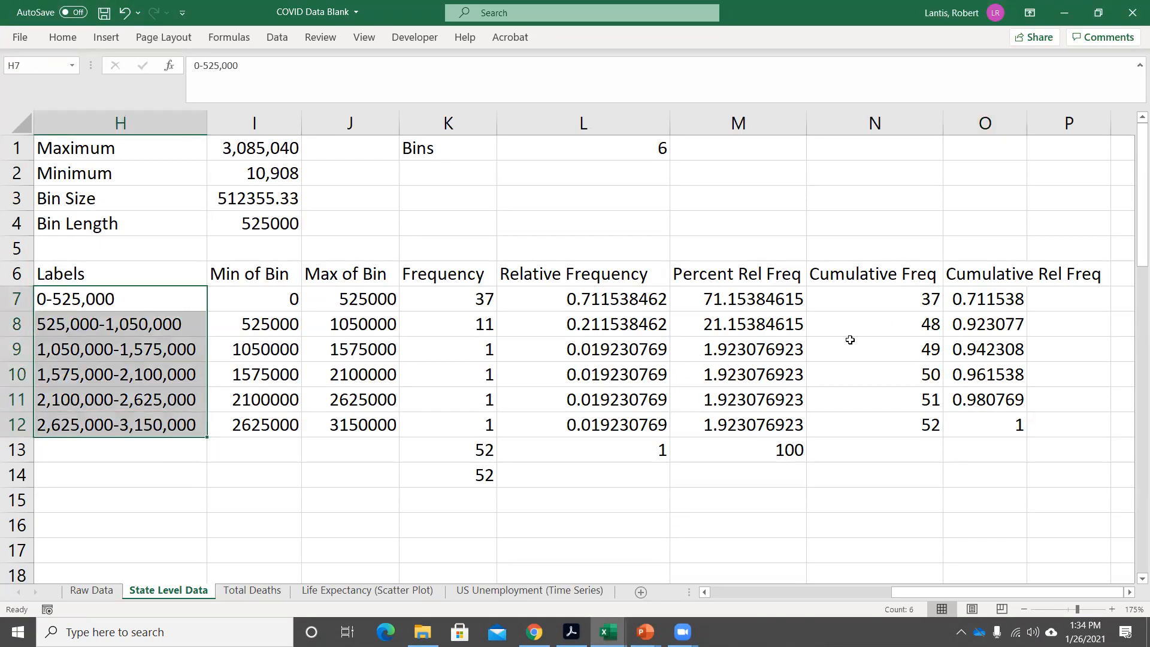
pyautogui.moveTo(972, 298); pyautogui.dragTo(992, 418)
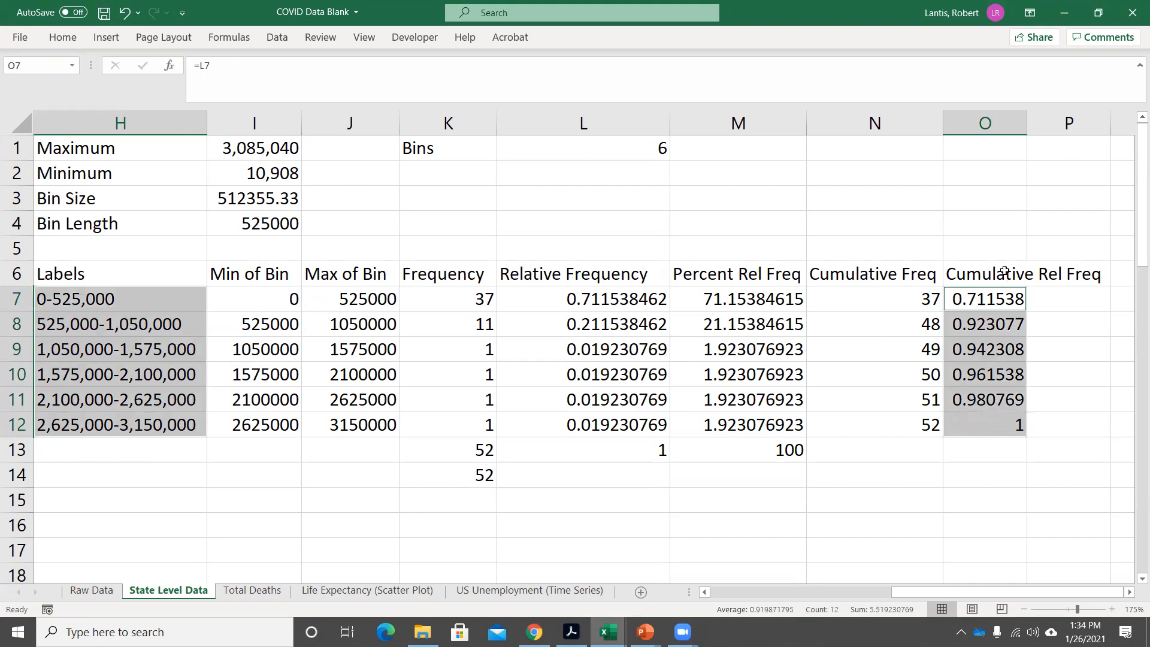
pyautogui.click(106, 38)
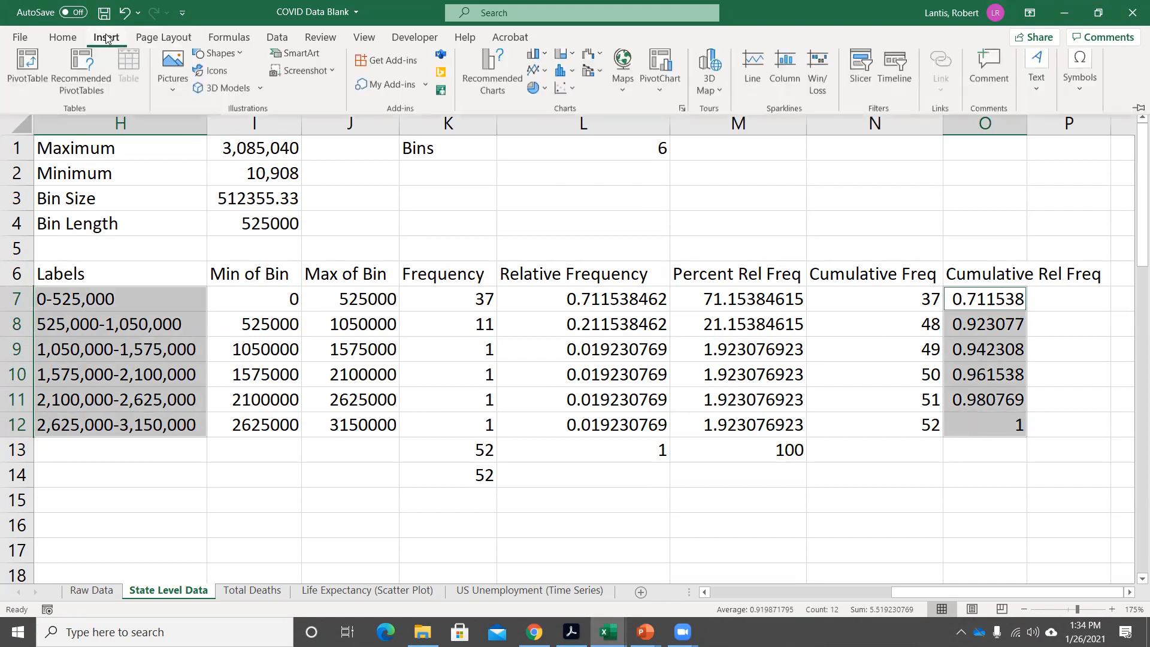
pyautogui.click(535, 76)
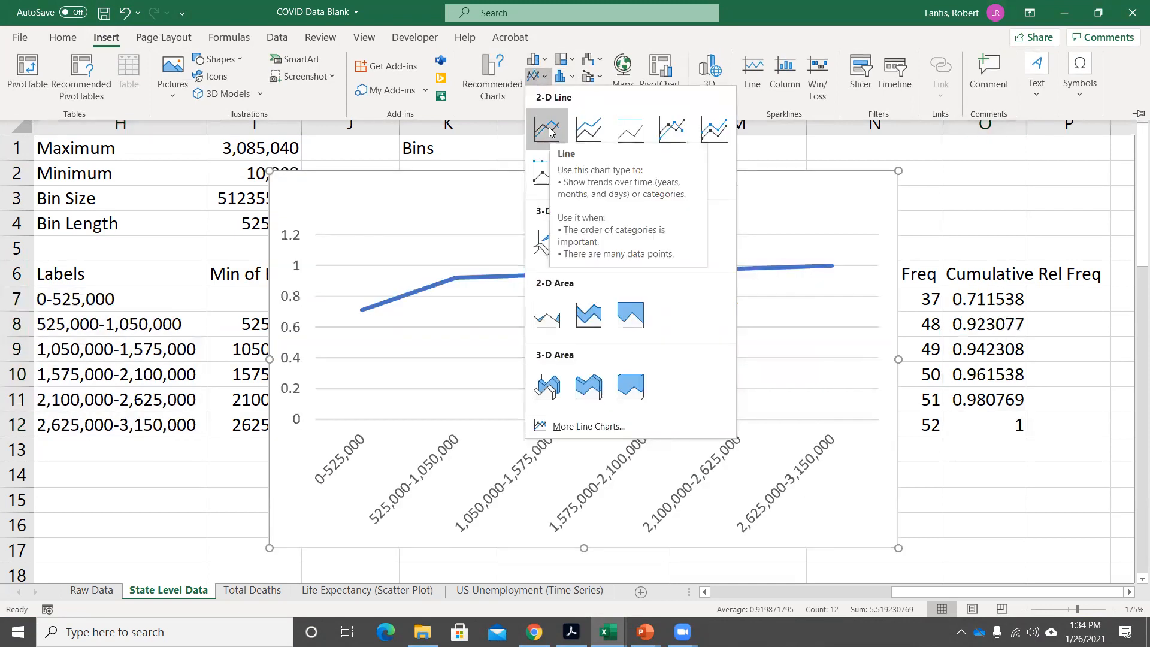
pyautogui.click(550, 131)
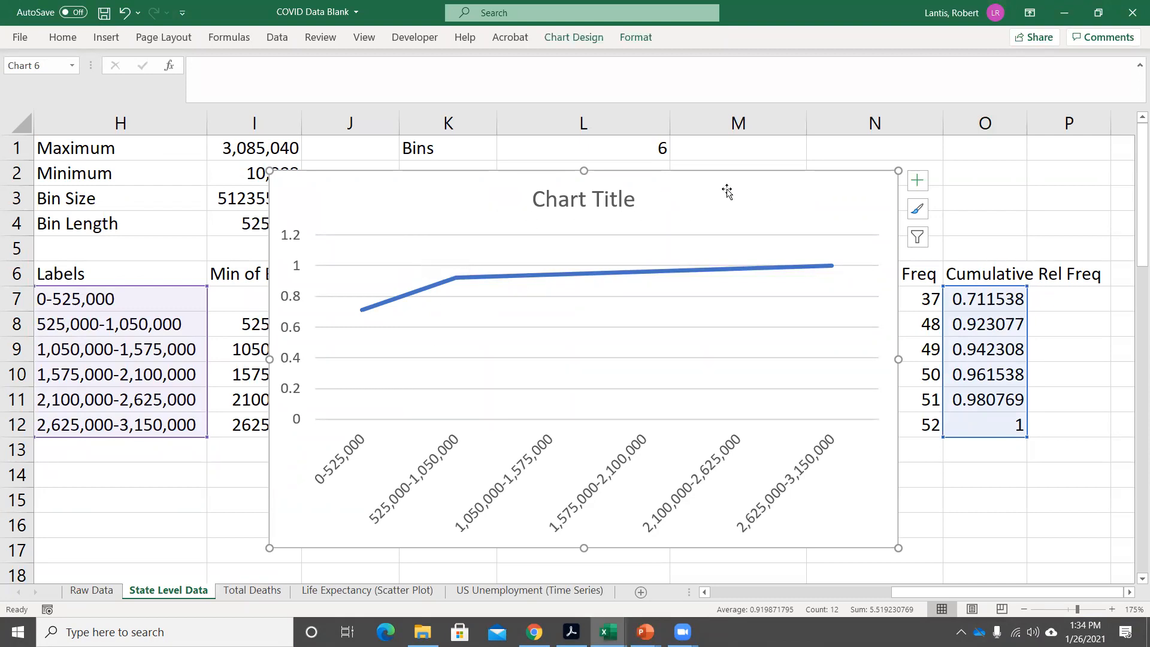
pyautogui.press('Delete')
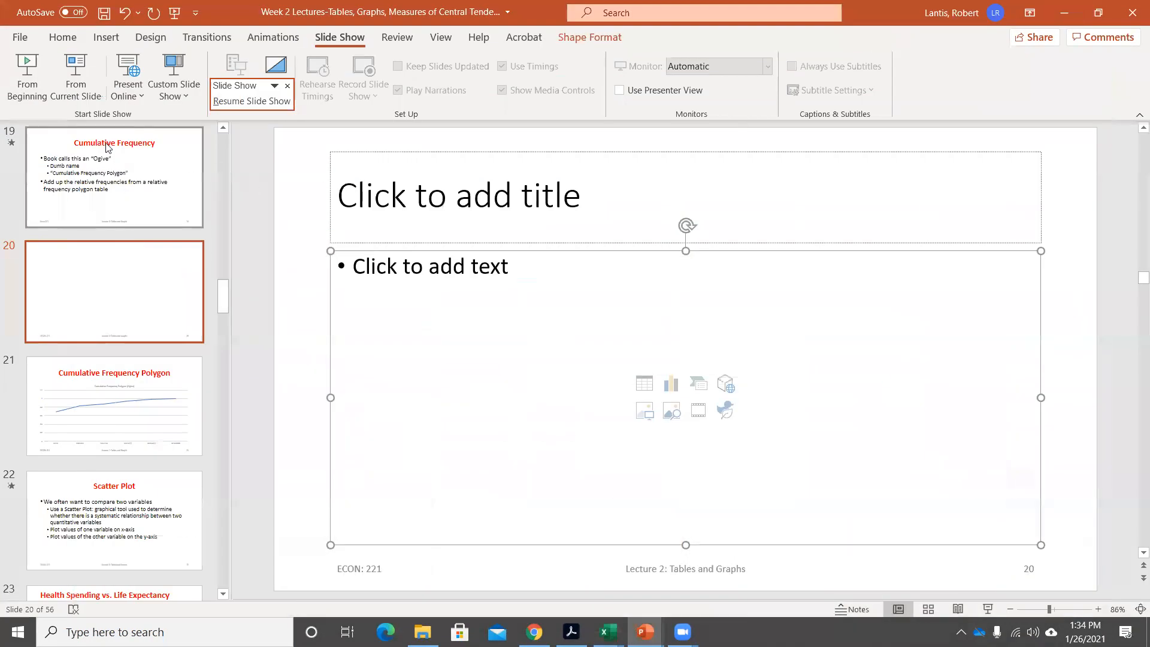
# Switch to the PowerPoint lecture and present the Scatter Plot slide, revisiting the Cumulative Frequency Polygon slide before showing its first bullet.
pyautogui.click(83, 486)
pyautogui.click(69, 87)
pyautogui.press('Left')
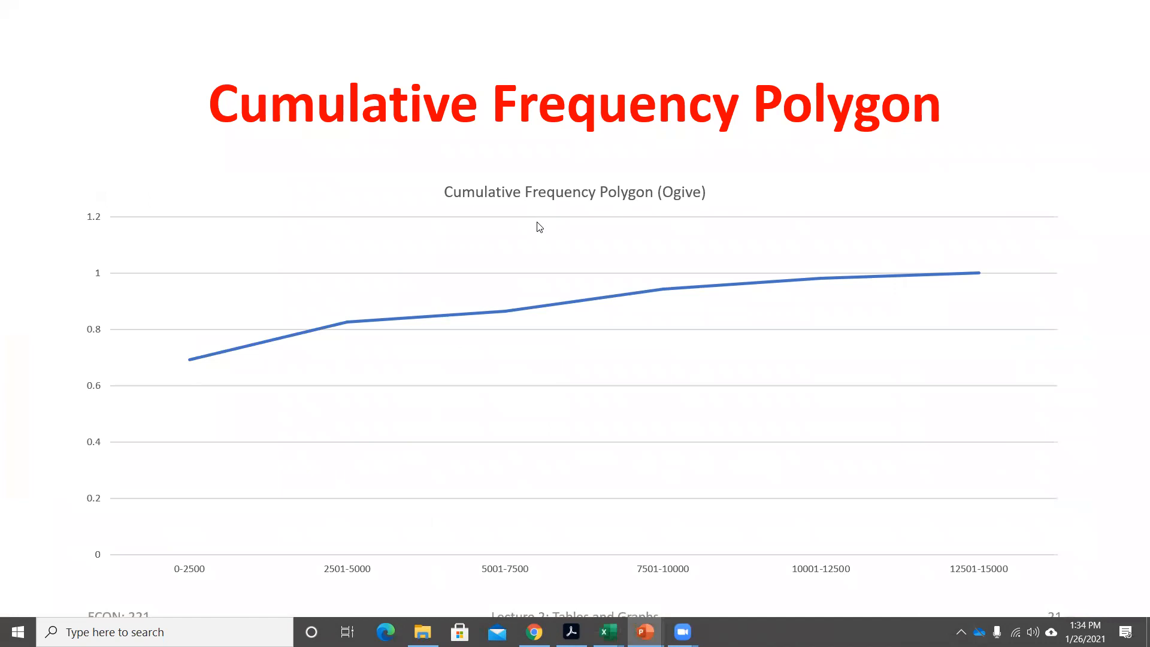
pyautogui.press('Right')
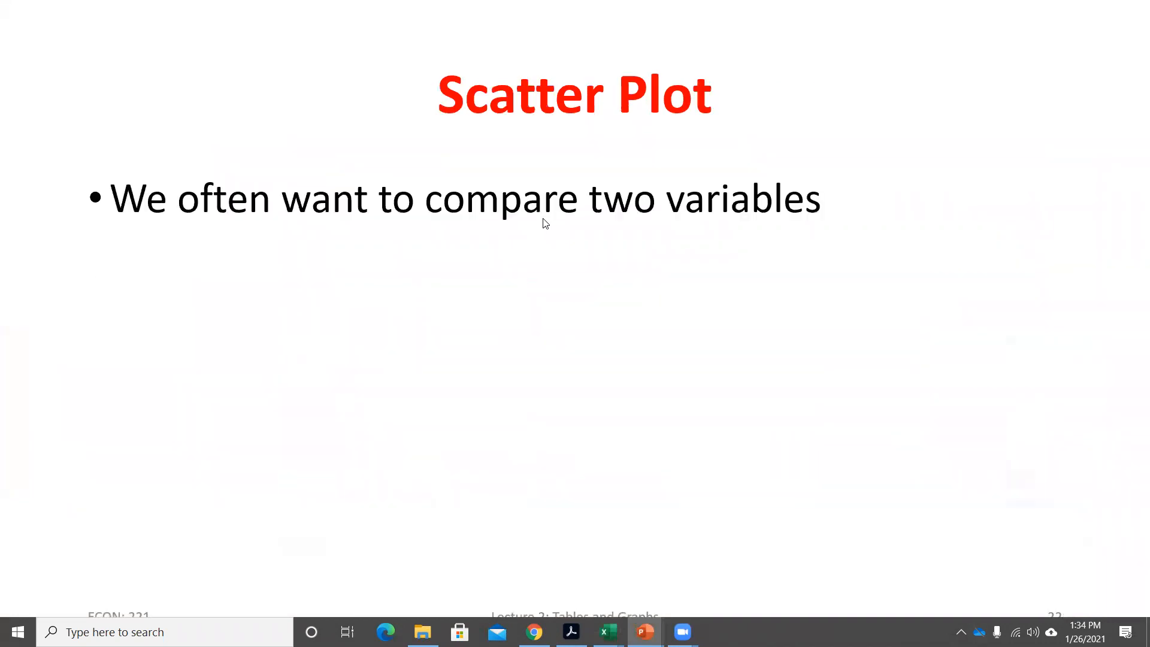
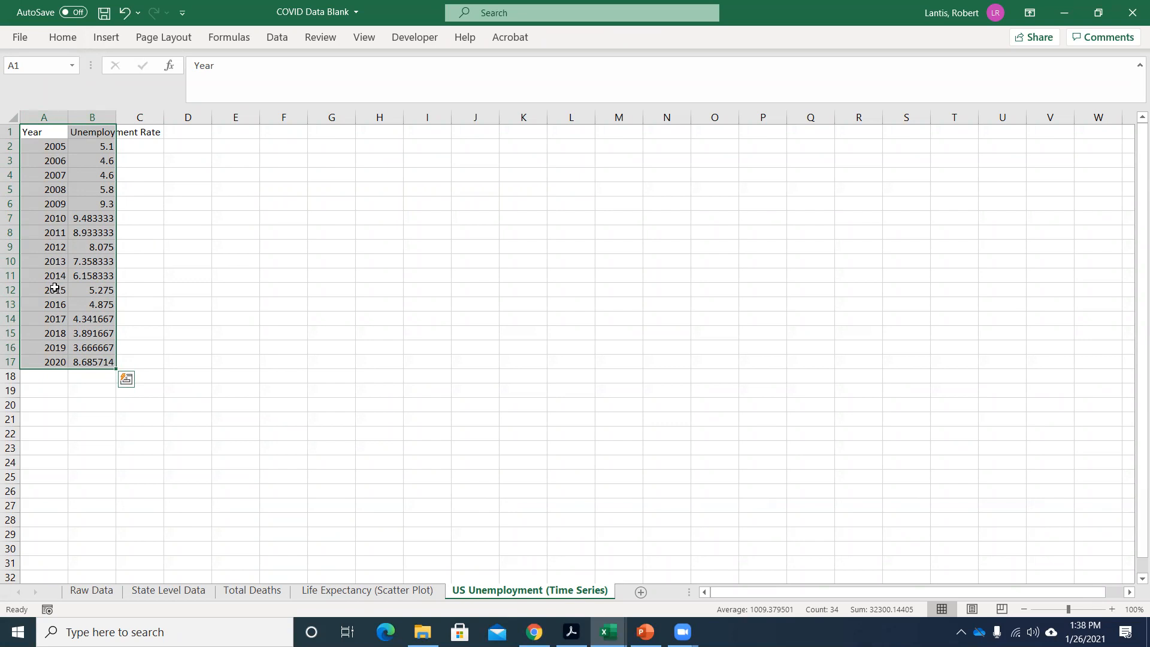
# Try plotting both the years and unemployment rates in A1:B17 as a 2-D line chart, and delete the chart.
pyautogui.click(106, 37)
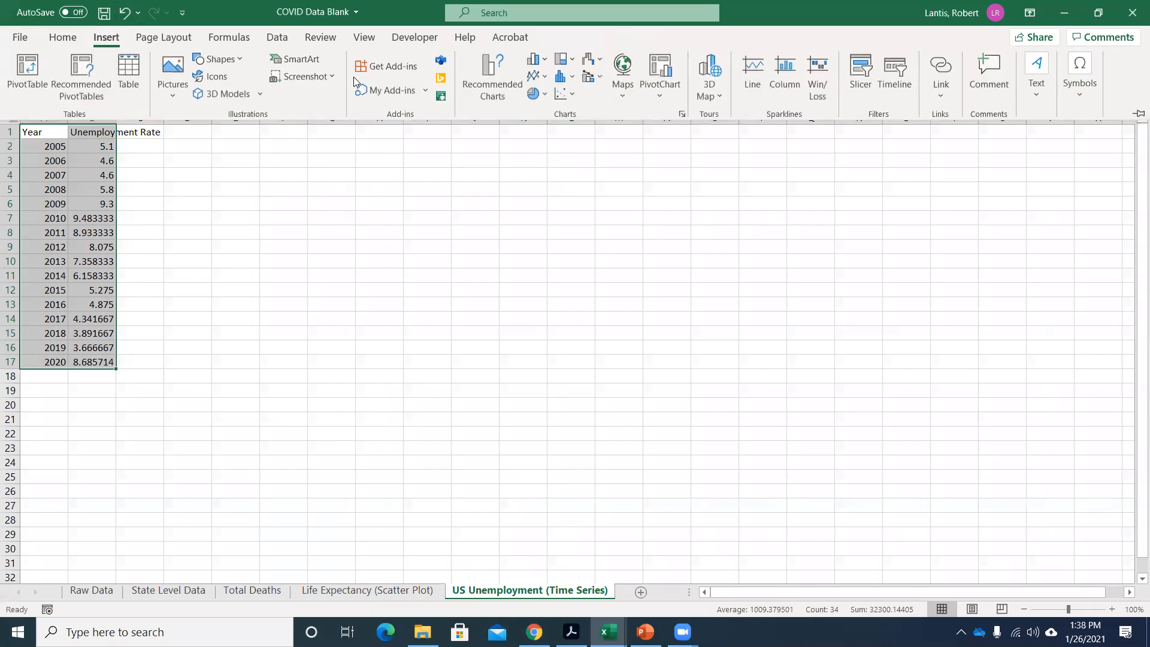
pyautogui.click(535, 75)
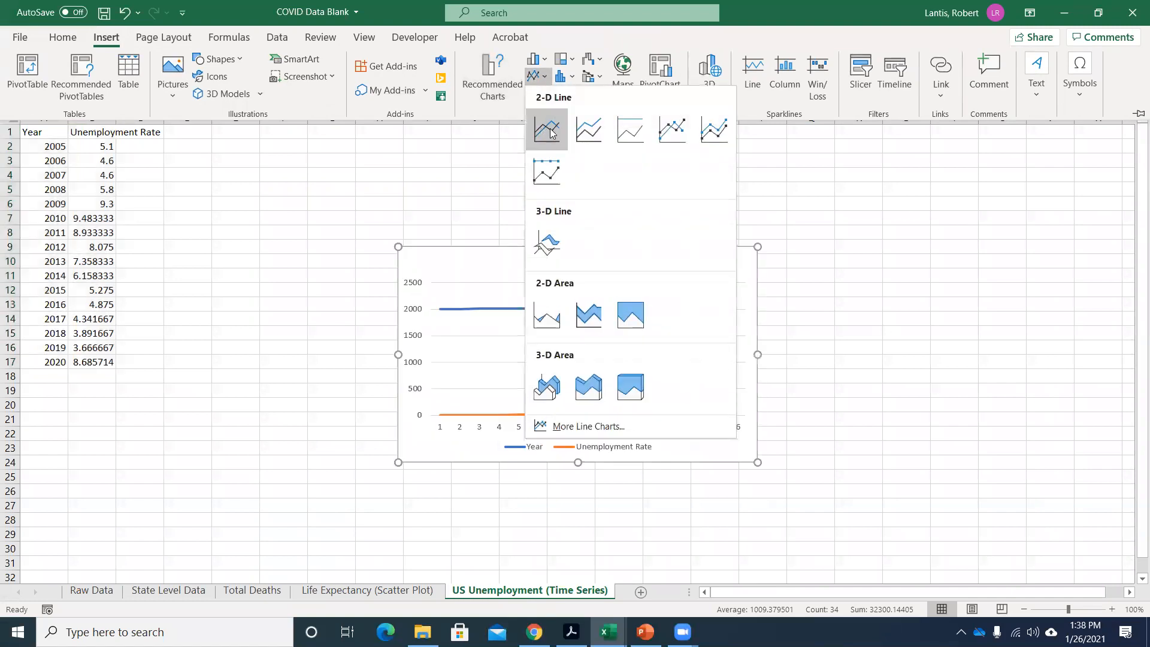
pyautogui.click(552, 133)
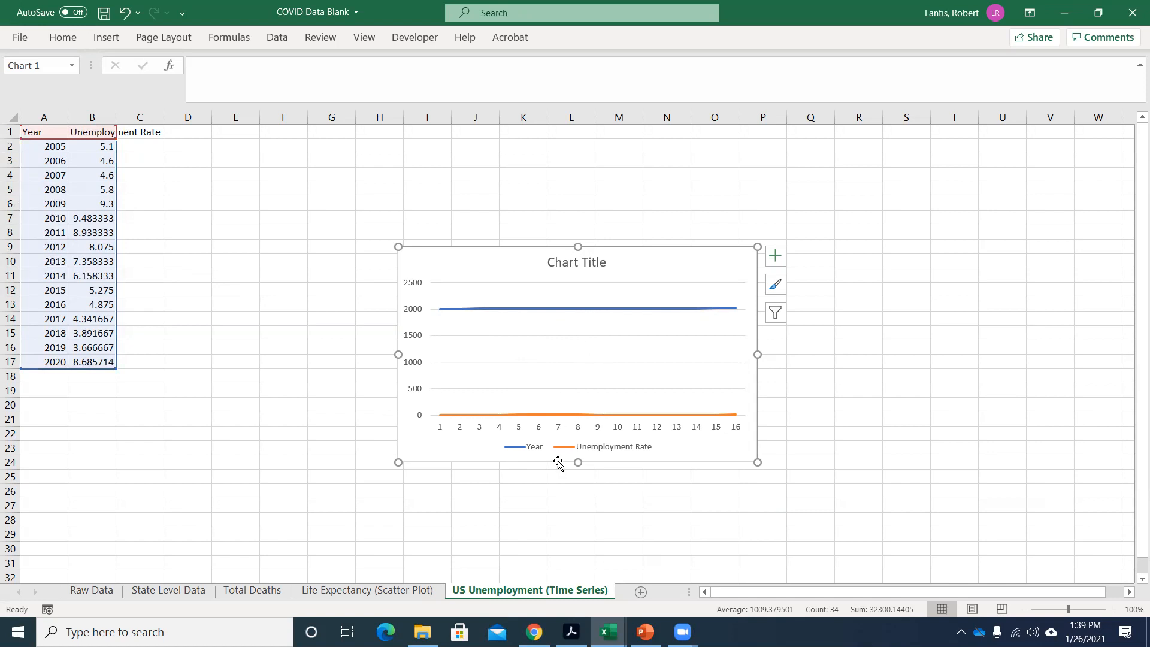
pyautogui.click(667, 271)
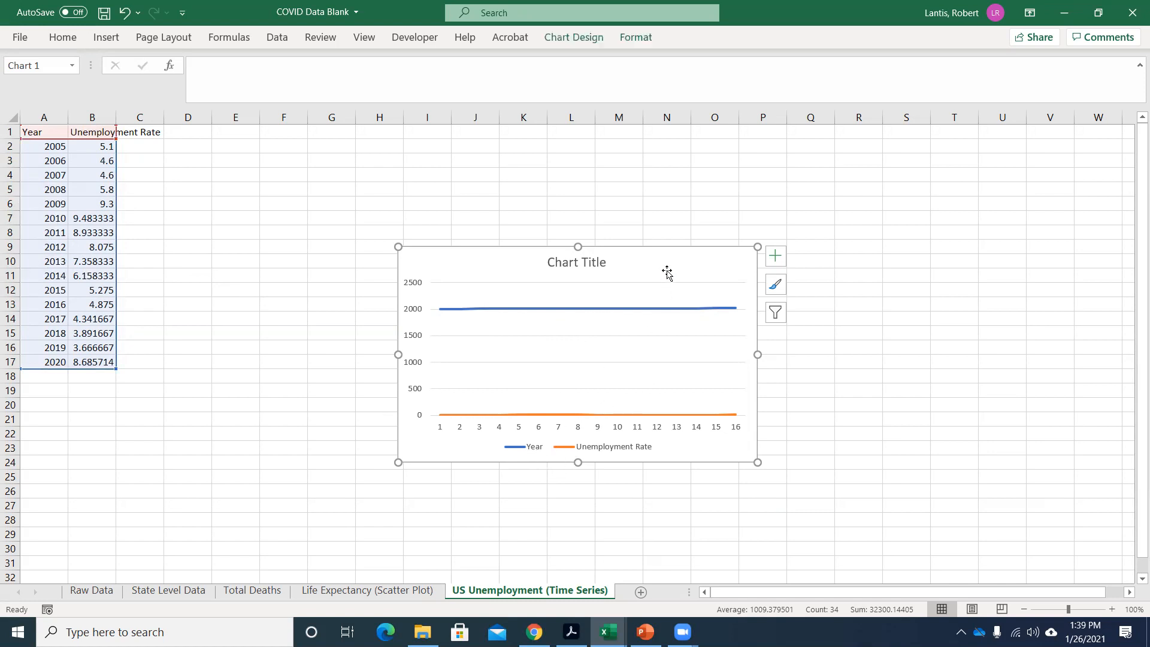
pyautogui.press('Delete')
pyautogui.click(188, 247)
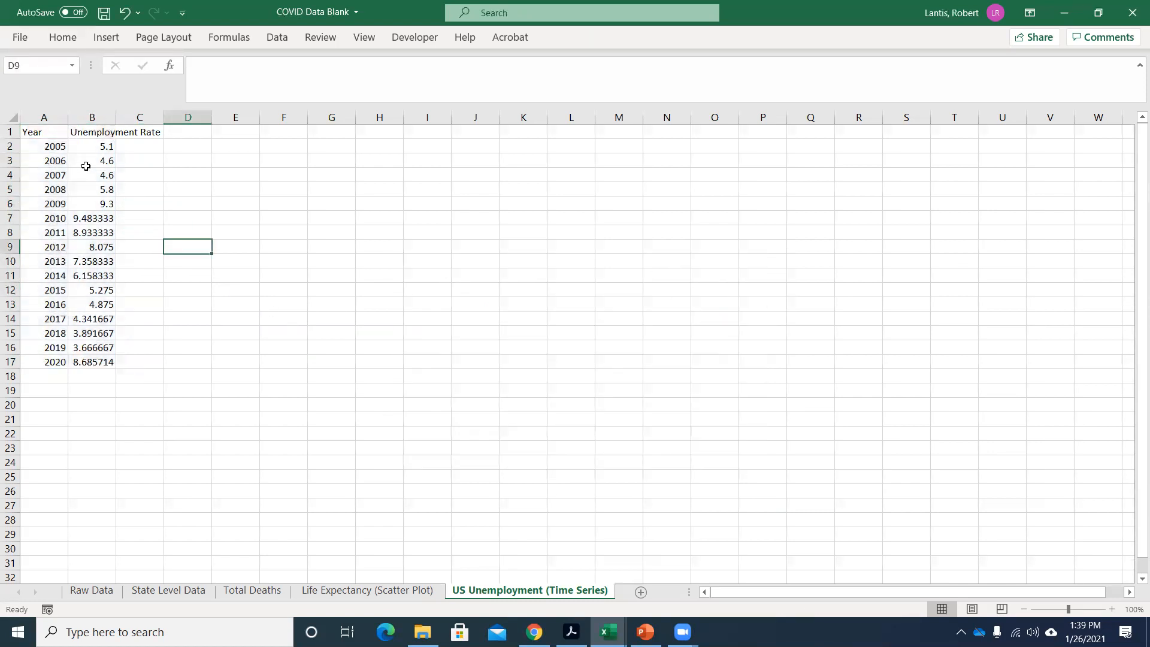
# Plot only the unemployment rates in B2:B17 as a 2-D line chart.
pyautogui.moveTo(90, 146); pyautogui.dragTo(117, 355)
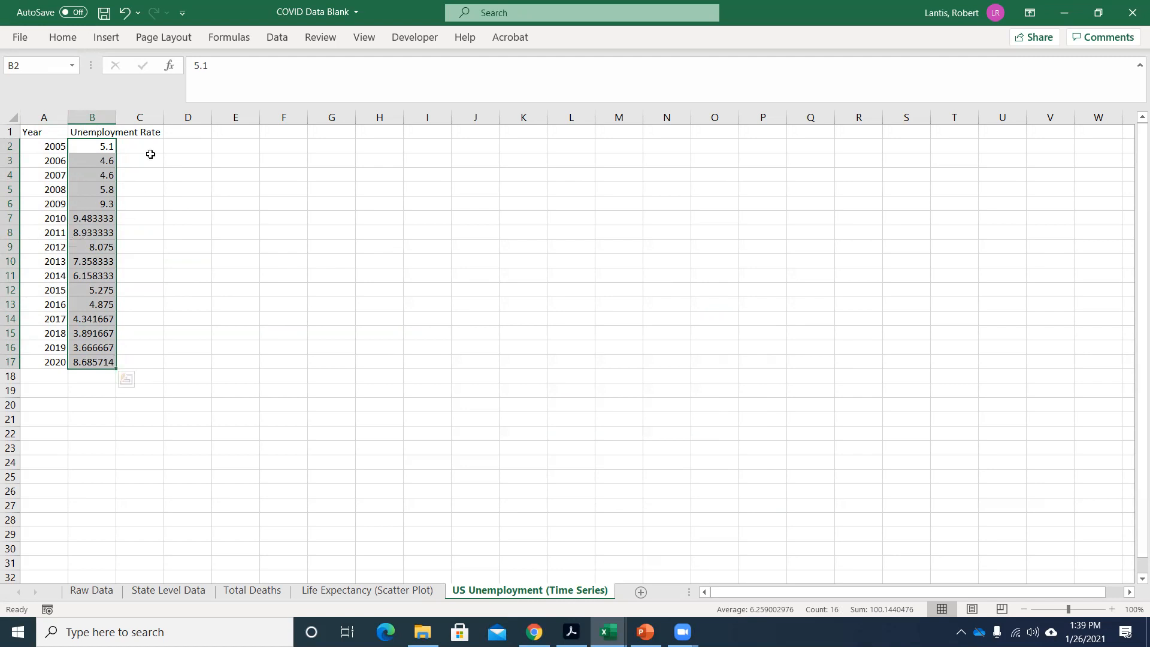
pyautogui.click(95, 39)
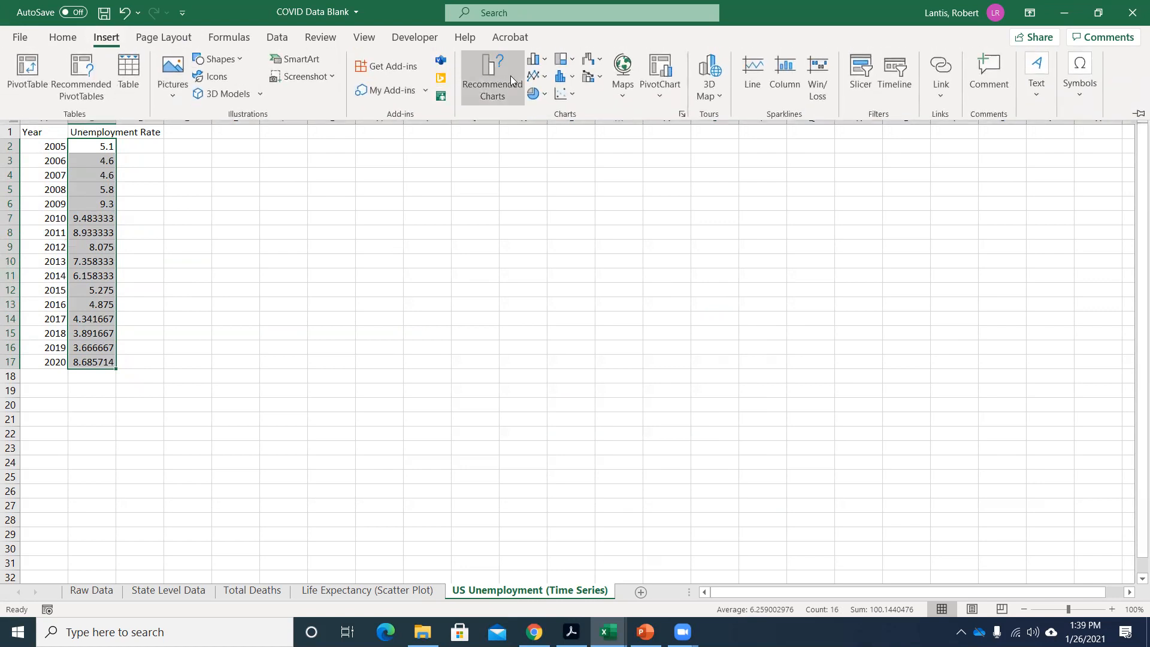
pyautogui.click(534, 76)
pyautogui.click(546, 126)
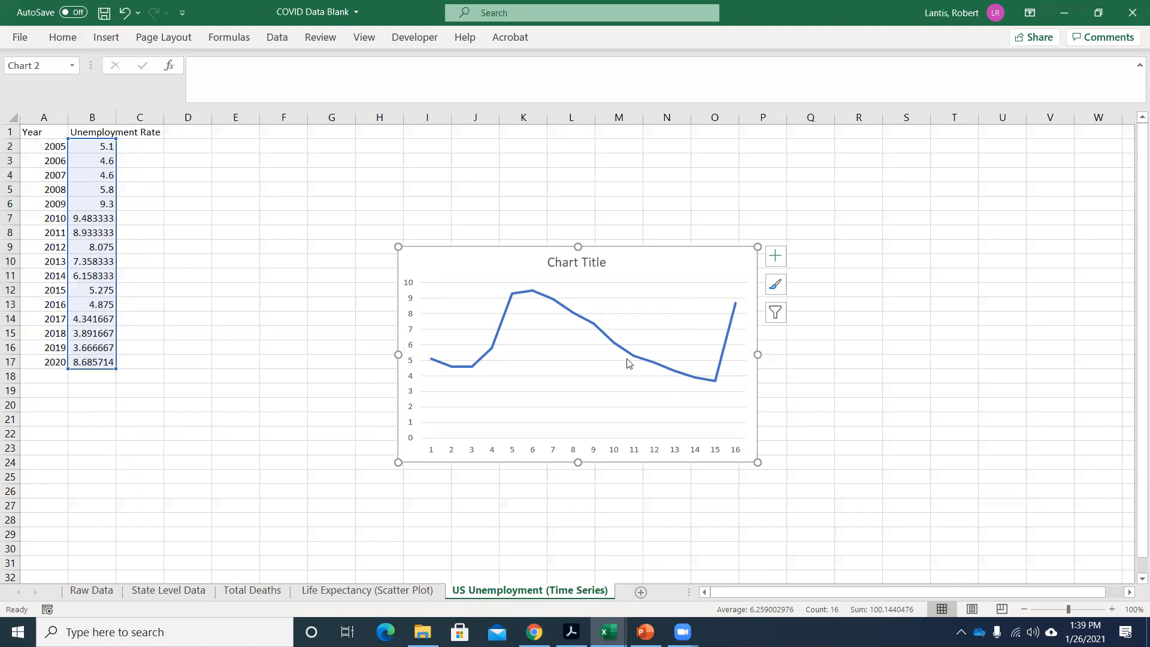
# Select the line chart's horizontal axis and magnify the worksheet to 200%.
pyautogui.click(532, 453)
pyautogui.rightClick(535, 454)
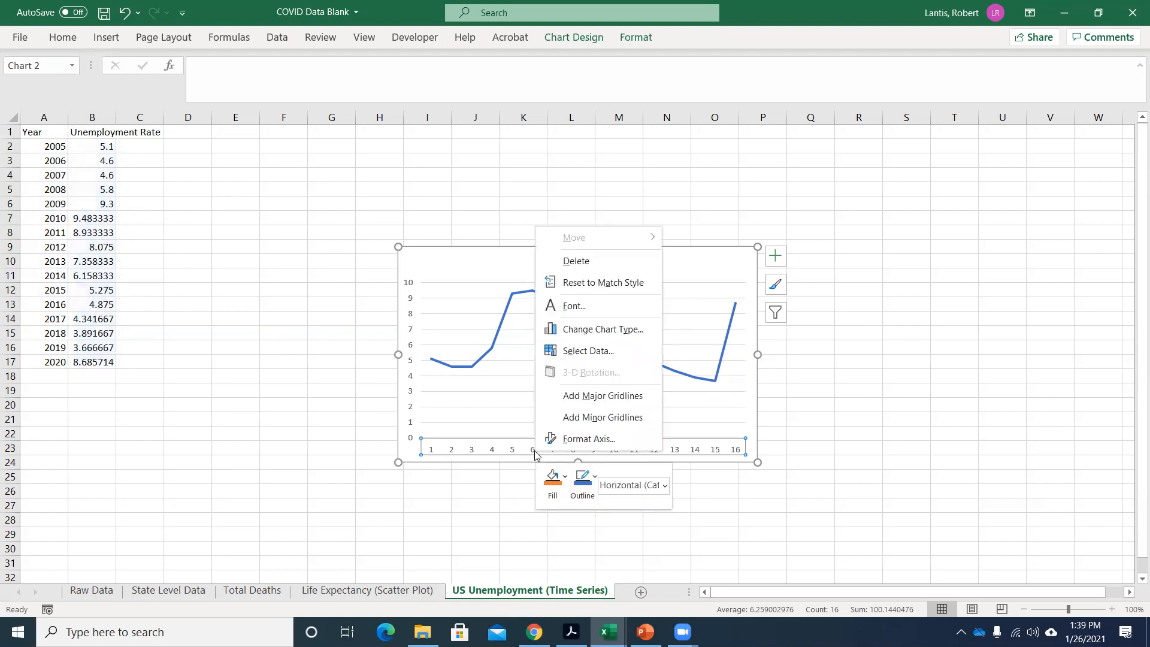
pyautogui.click(527, 451)
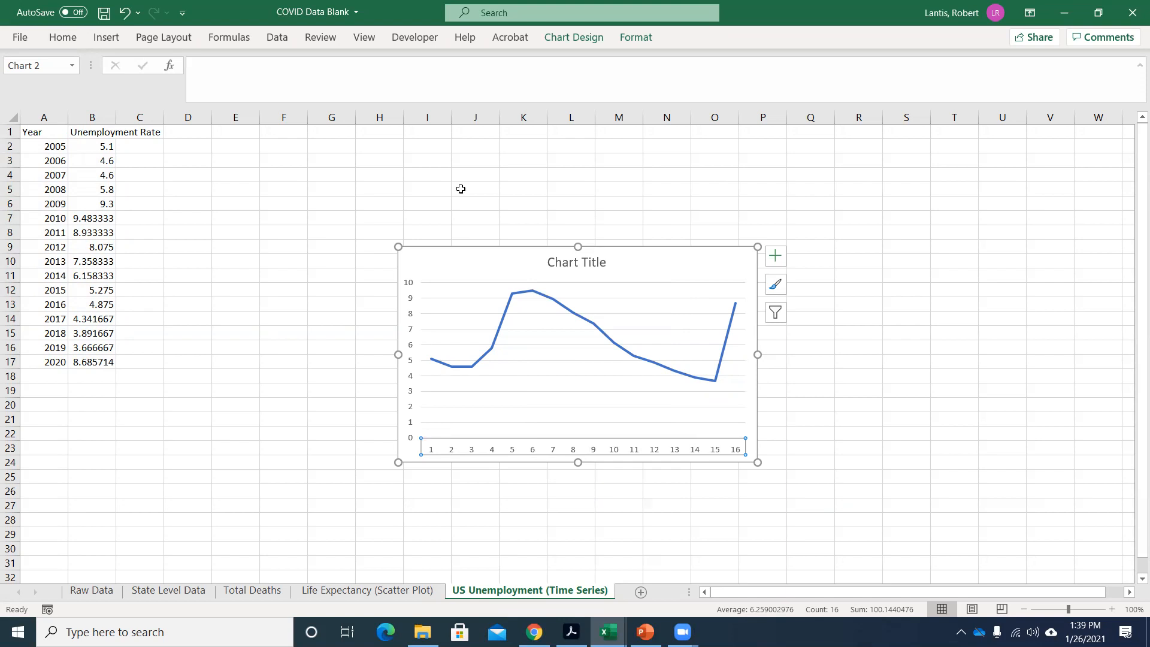
pyautogui.click(371, 41)
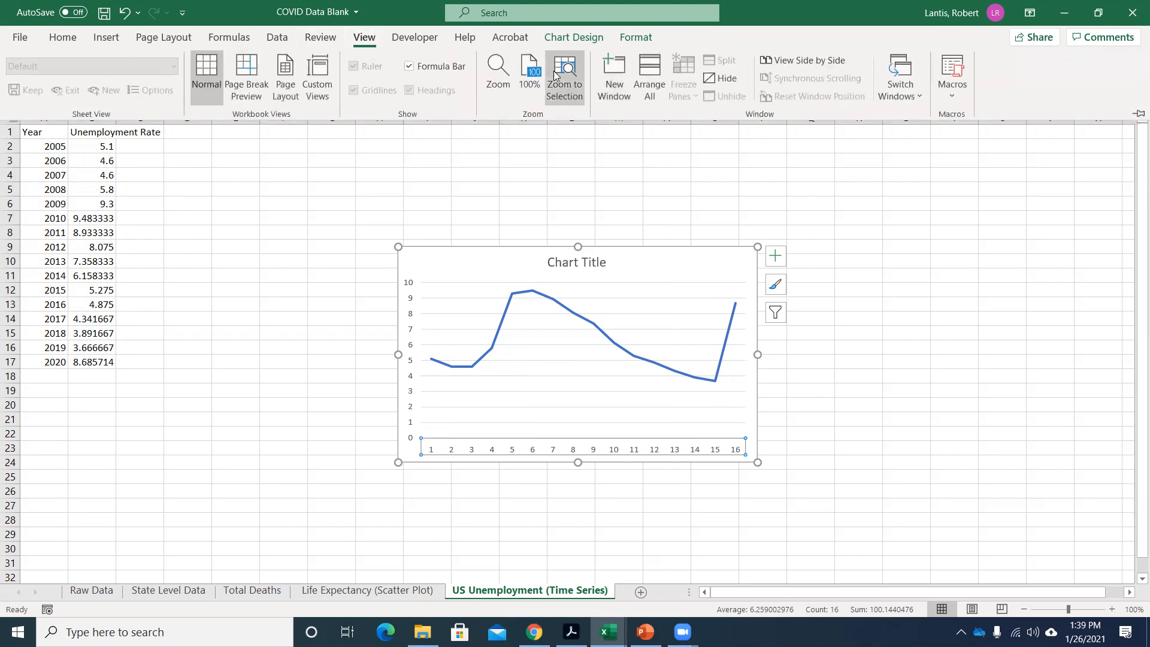
pyautogui.click(500, 77)
pyautogui.click(889, 301)
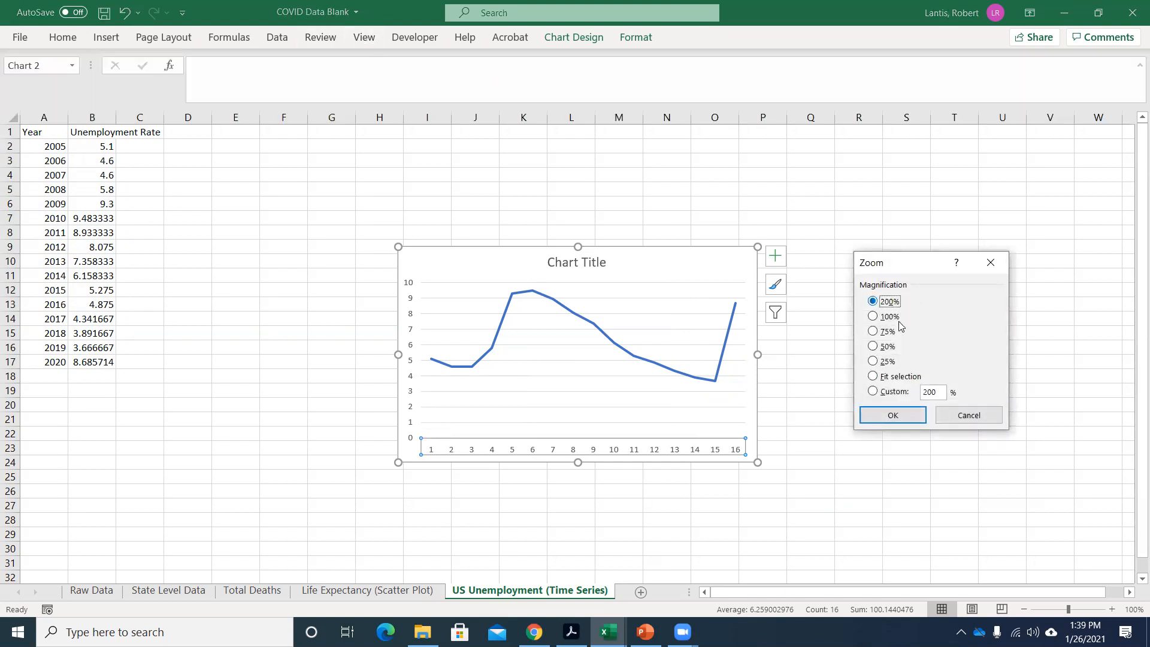
pyautogui.click(892, 415)
# Use the years in A2:A17 as the line chart's horizontal axis labels and view the relabelled chart.
pyautogui.rightClick(664, 472)
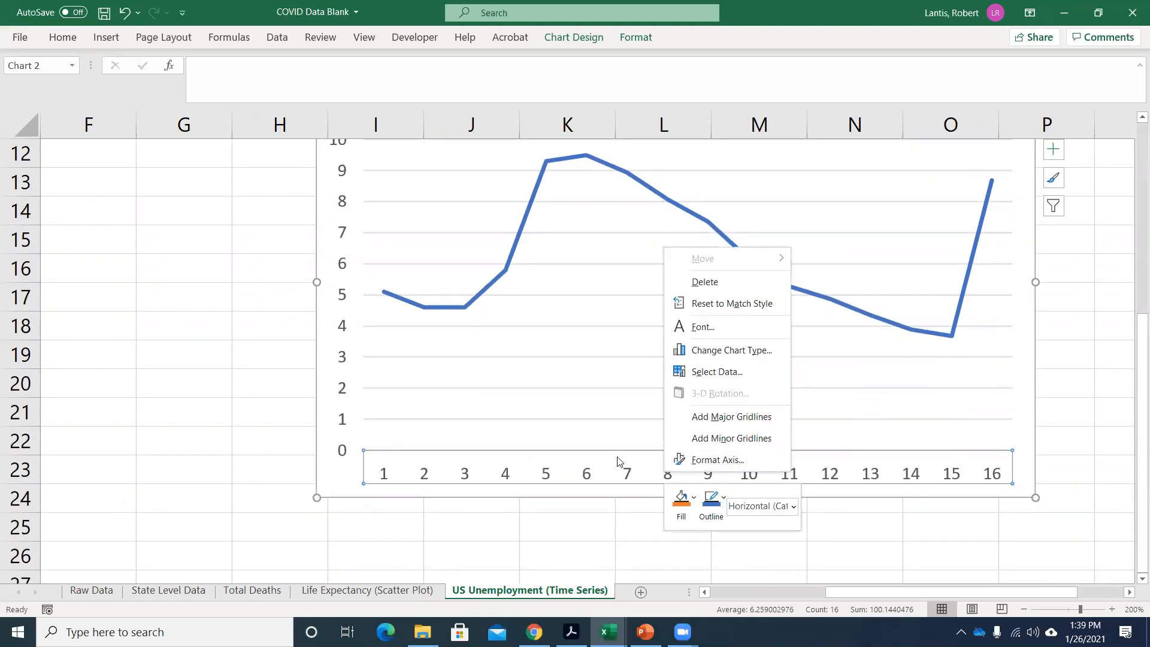
pyautogui.click(729, 373)
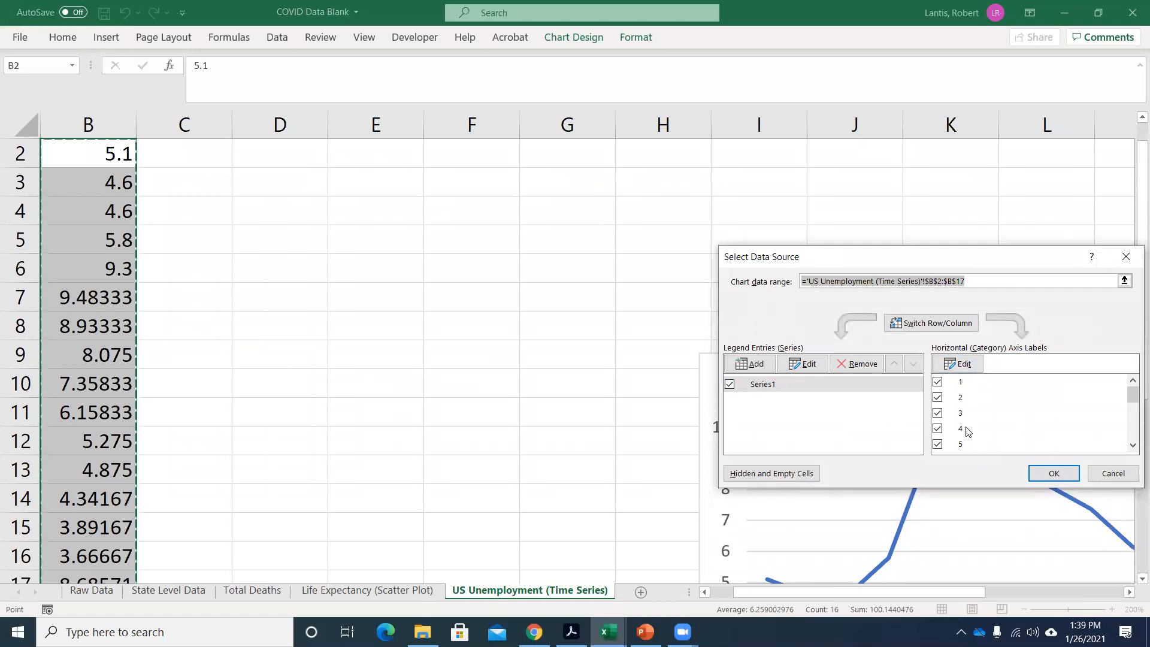
pyautogui.click(966, 369)
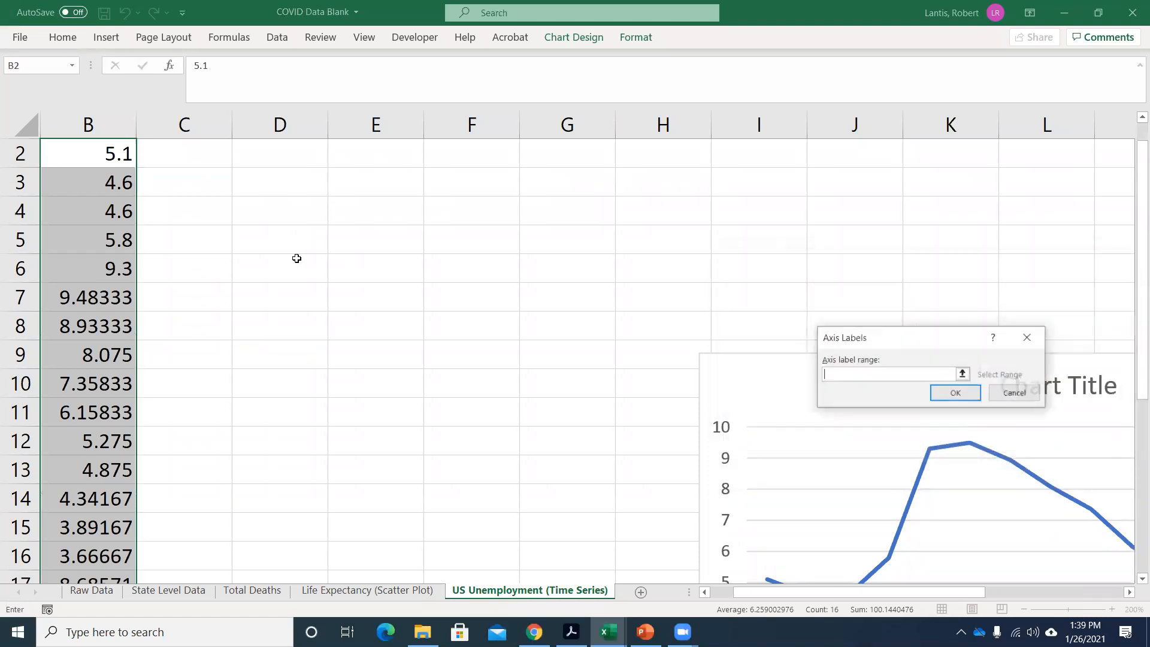
pyautogui.hscroll(-1, 673, 571)
pyautogui.scroll(1, 672, 571)
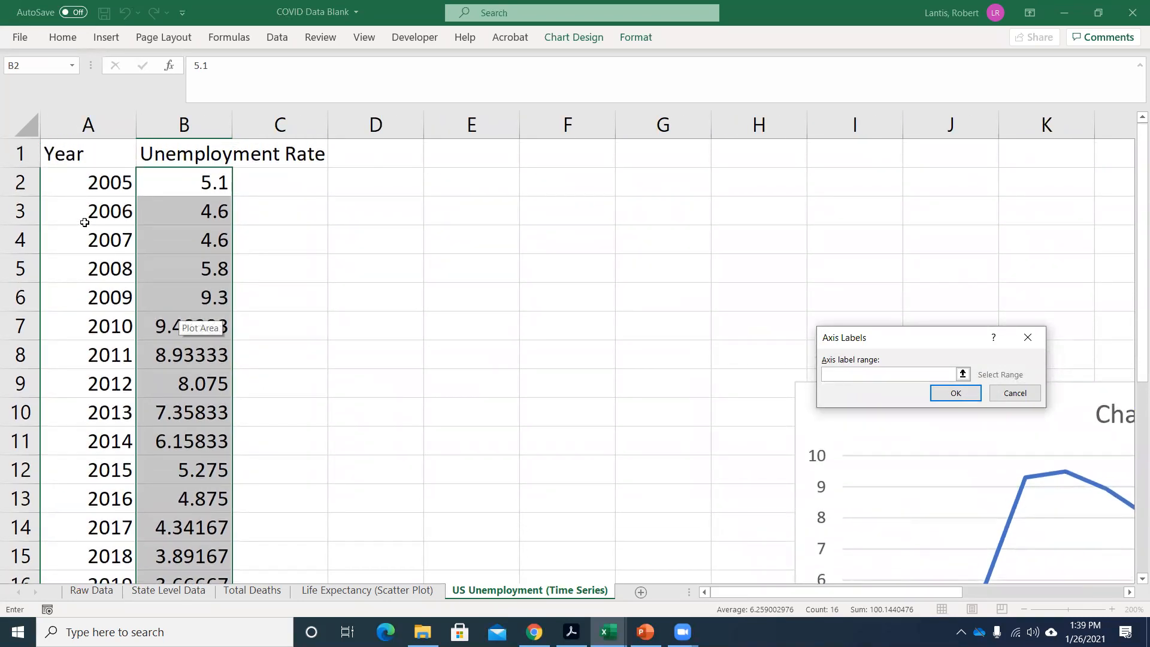
pyautogui.moveTo(81, 187); pyautogui.dragTo(92, 576)
pyautogui.click(953, 395)
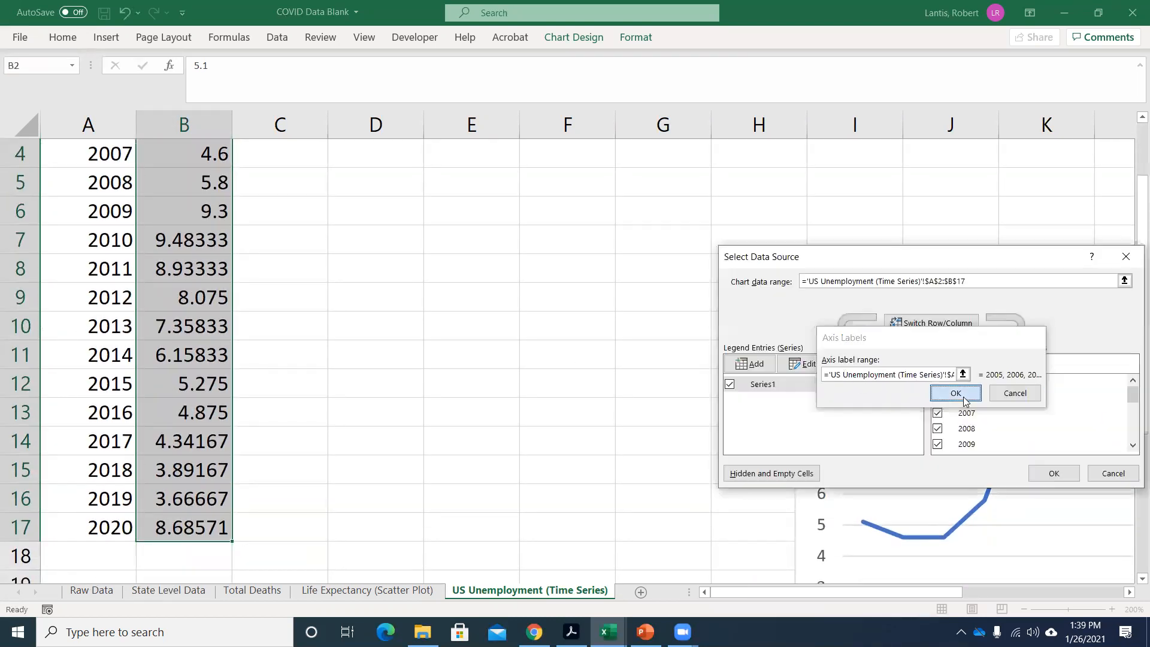
pyautogui.click(1044, 474)
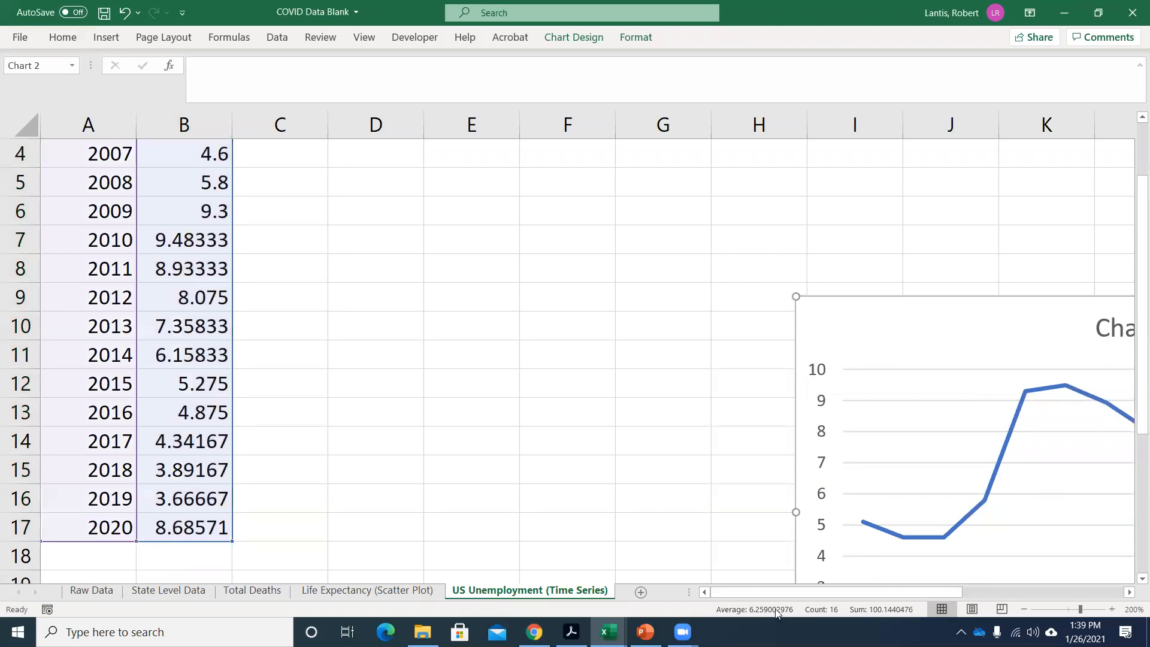
pyautogui.moveTo(770, 594); pyautogui.dragTo(865, 597)
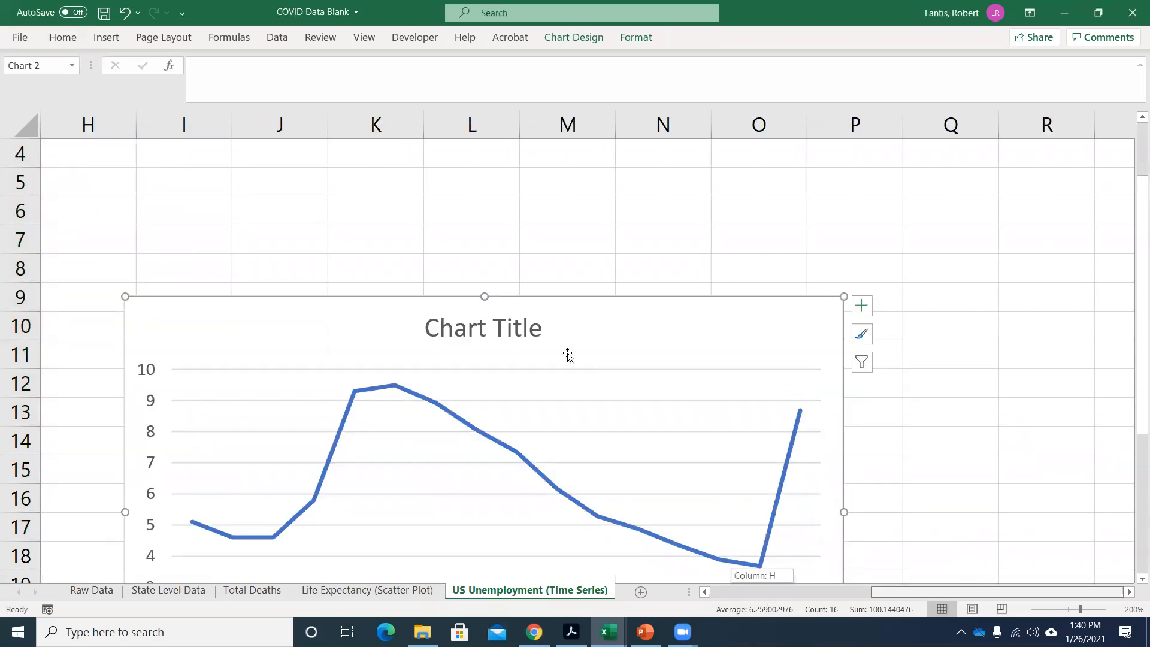
pyautogui.scroll(-2, 570, 358)
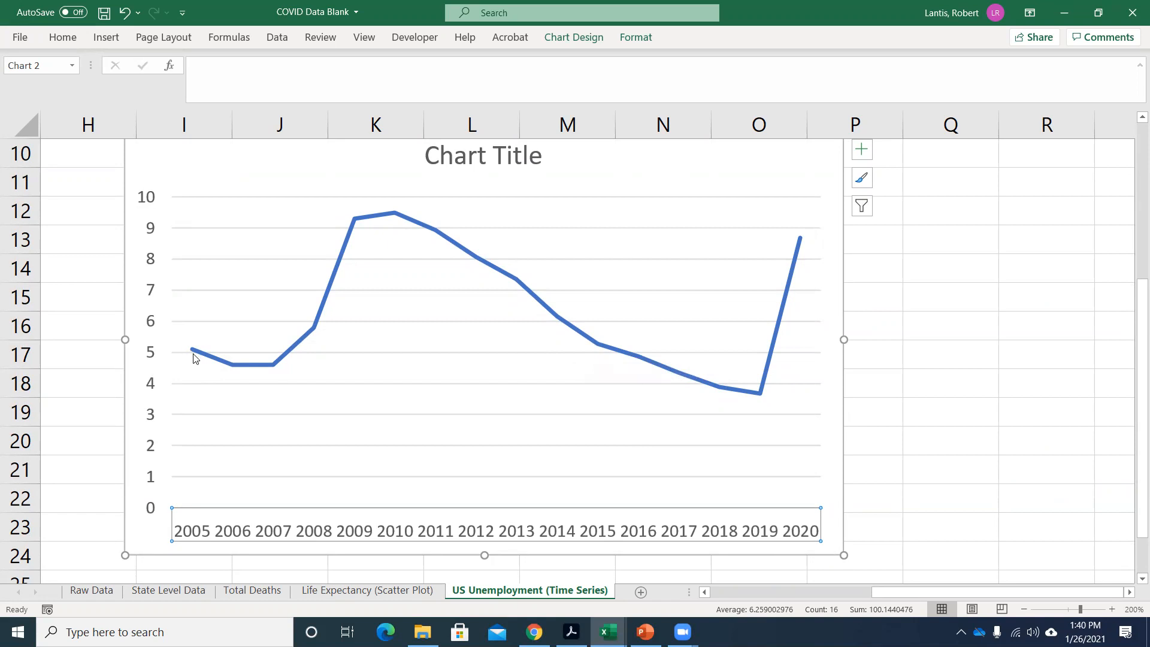
pyautogui.moveTo(193, 359)
# Enter the made-up rates 4, 6, 11 and 7 in C2:C5 beside the years 2005 to 2008.
pyautogui.scroll(3, 599, 443)
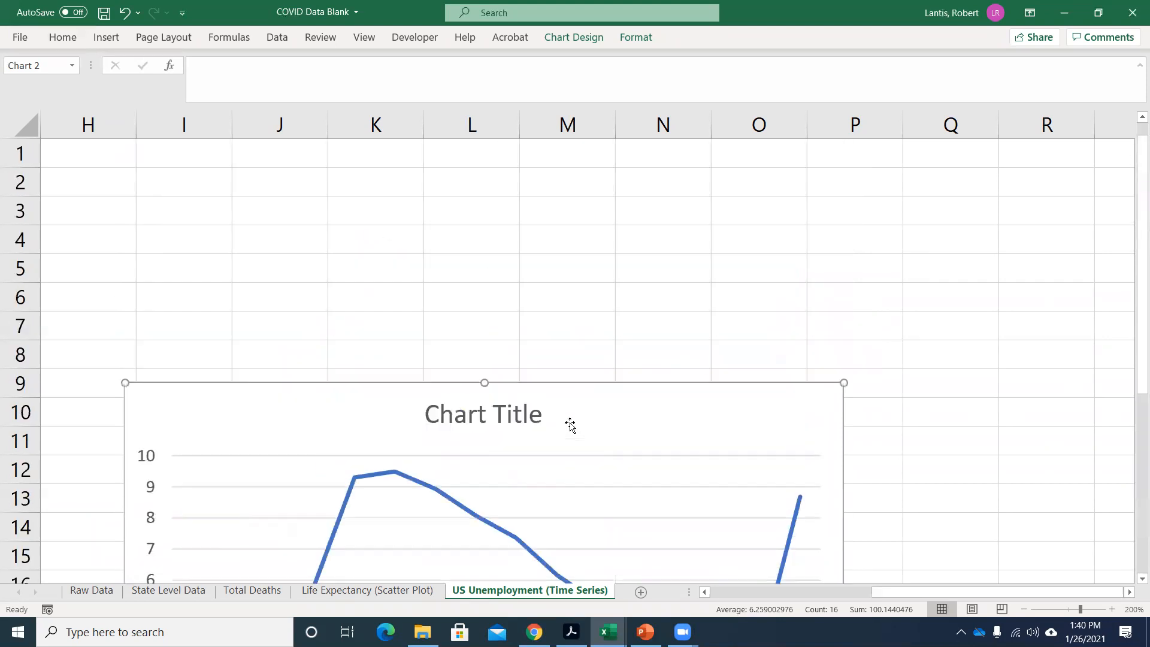
pyautogui.hscroll(-3, 655, 547)
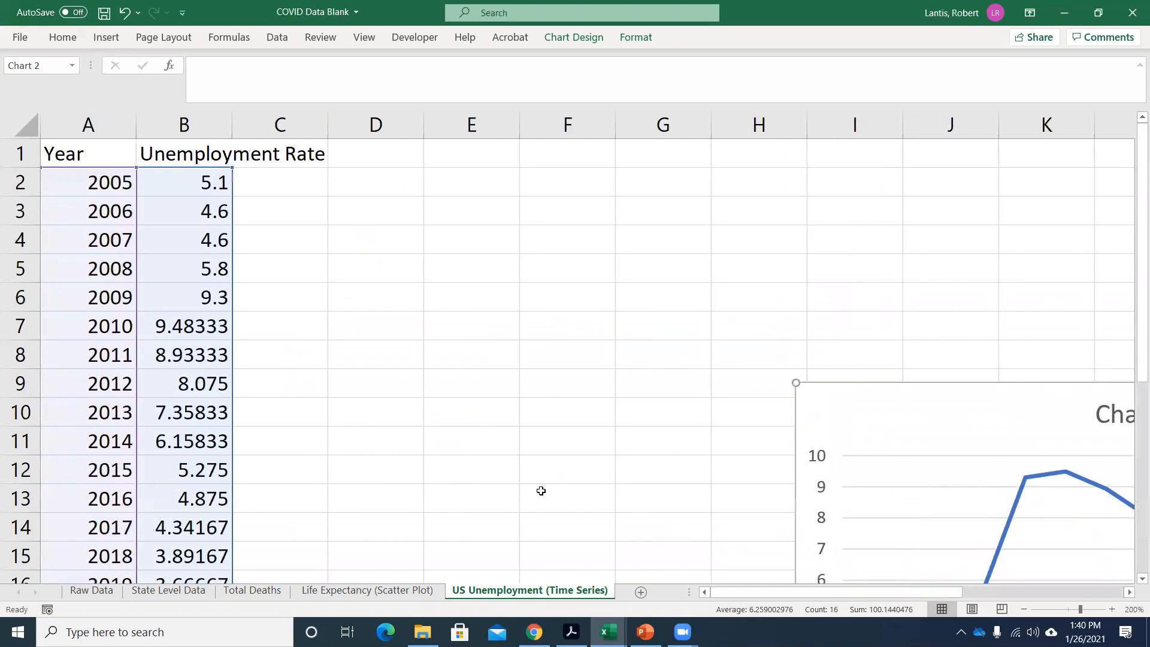
pyautogui.click(270, 185)
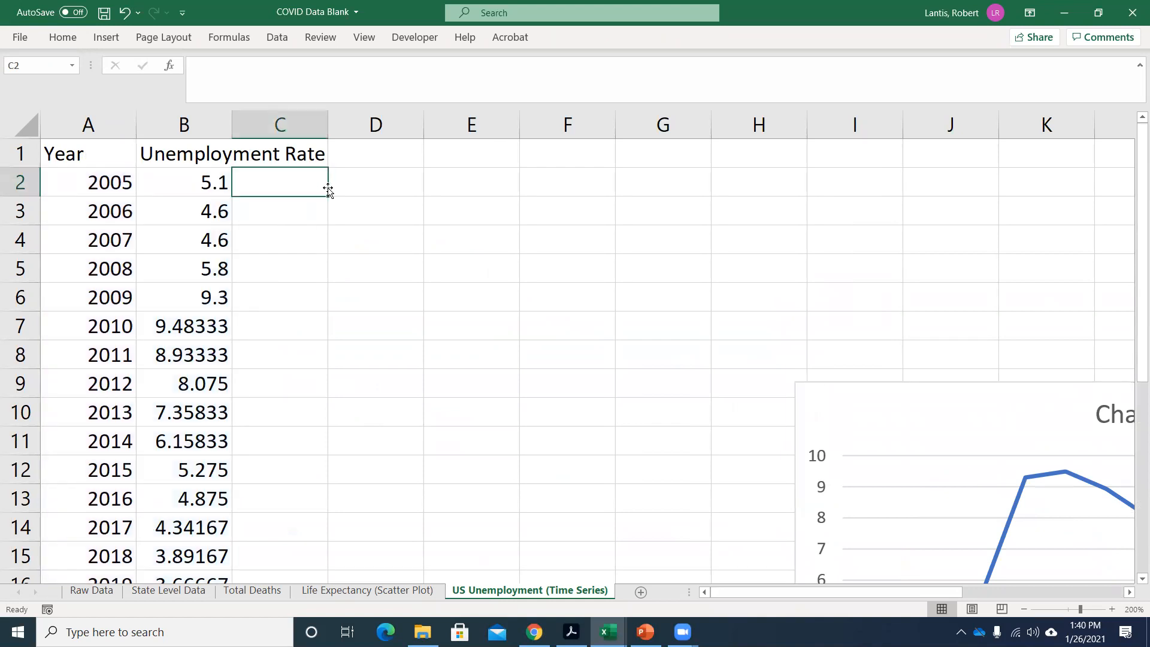
pyautogui.write('4')
pyautogui.press('Return')
pyautogui.write('6')
pyautogui.press('Return')
pyautogui.write('23')
pyautogui.press('Return')
pyautogui.write('7')
pyautogui.press('Return')
pyautogui.press('Up')
pyautogui.press('Up')
pyautogui.write('11')
pyautogui.press('Return')
pyautogui.press('Return')
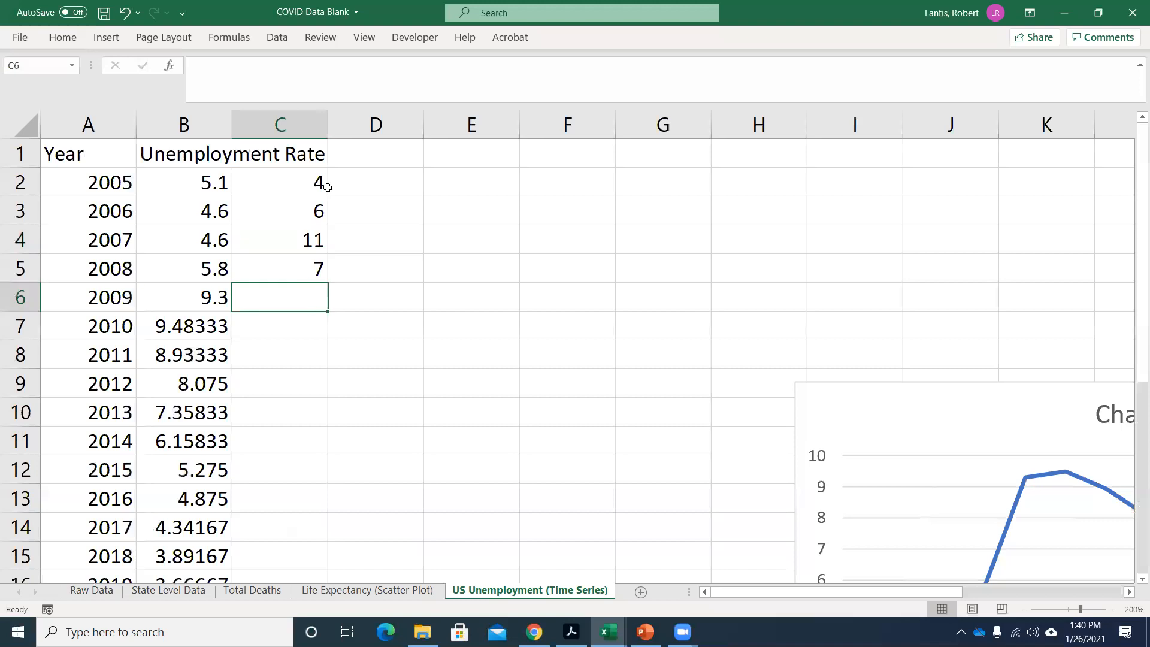
# Fill C6:C13 with the rates 3, 6, 7, 8, 5, 3, 21 and 7.
pyautogui.write('3')
pyautogui.press('Return')
pyautogui.write('6')
pyautogui.press('Return')
pyautogui.write('7')
pyautogui.press('Return')
pyautogui.write('8')
pyautogui.press('Return')
pyautogui.write('5')
pyautogui.press('Return')
pyautogui.write('3')
pyautogui.press('Return')
pyautogui.write('21')
pyautogui.press('Return')
pyautogui.write('7')
# Enter 3, 1, 2 and 3 in C14:C17 and change the 2015 rate in C12 to 3.
pyautogui.press('Return')
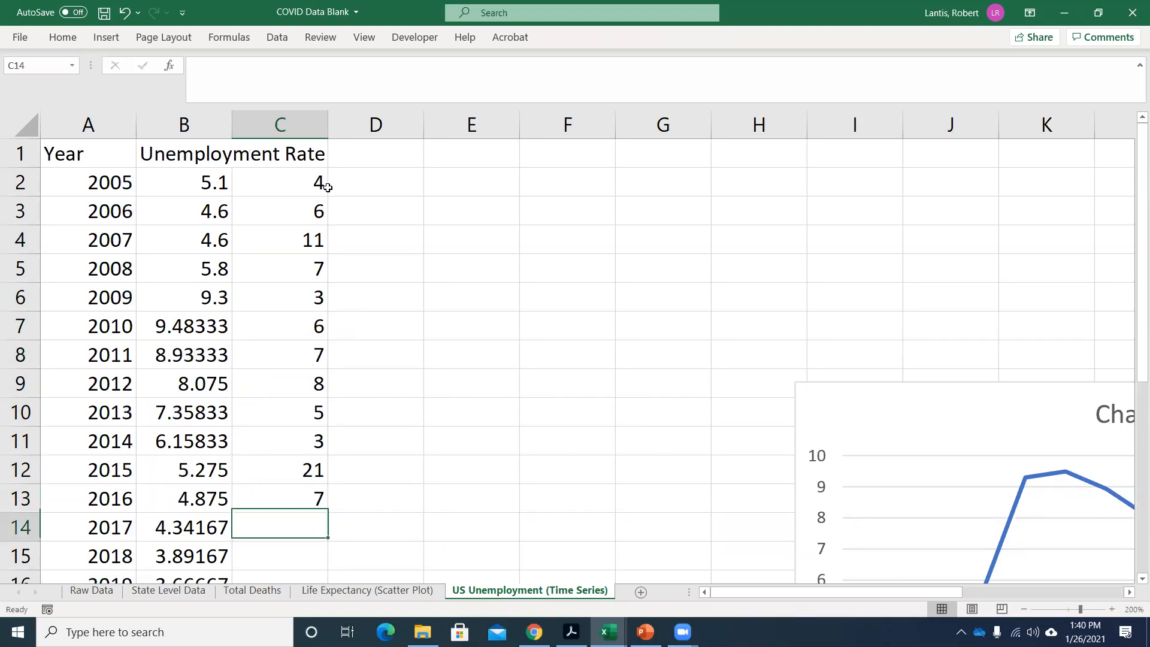
pyautogui.write('3')
pyautogui.press('Return')
pyautogui.write('1')
pyautogui.press('Return')
pyautogui.write('2')
pyautogui.press('Return')
pyautogui.write('3')
pyautogui.press('Up')
pyautogui.press('Up')
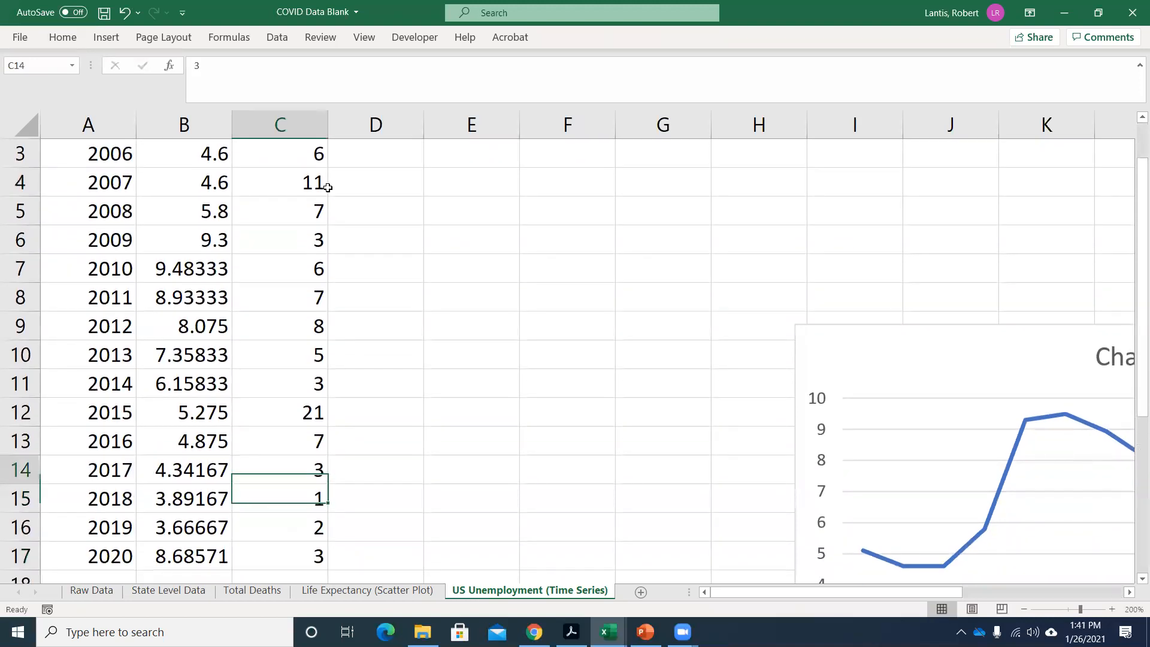
pyautogui.press('Up')
pyautogui.press('Up')
pyautogui.press('Up')
pyautogui.write('3')
pyautogui.press('Return')
# Enter the column heading "Canada UR" in C1.
pyautogui.scroll(1, 183, 124)
pyautogui.scroll(1, 267, 154)
pyautogui.click(290, 157)
pyautogui.write('Canada')
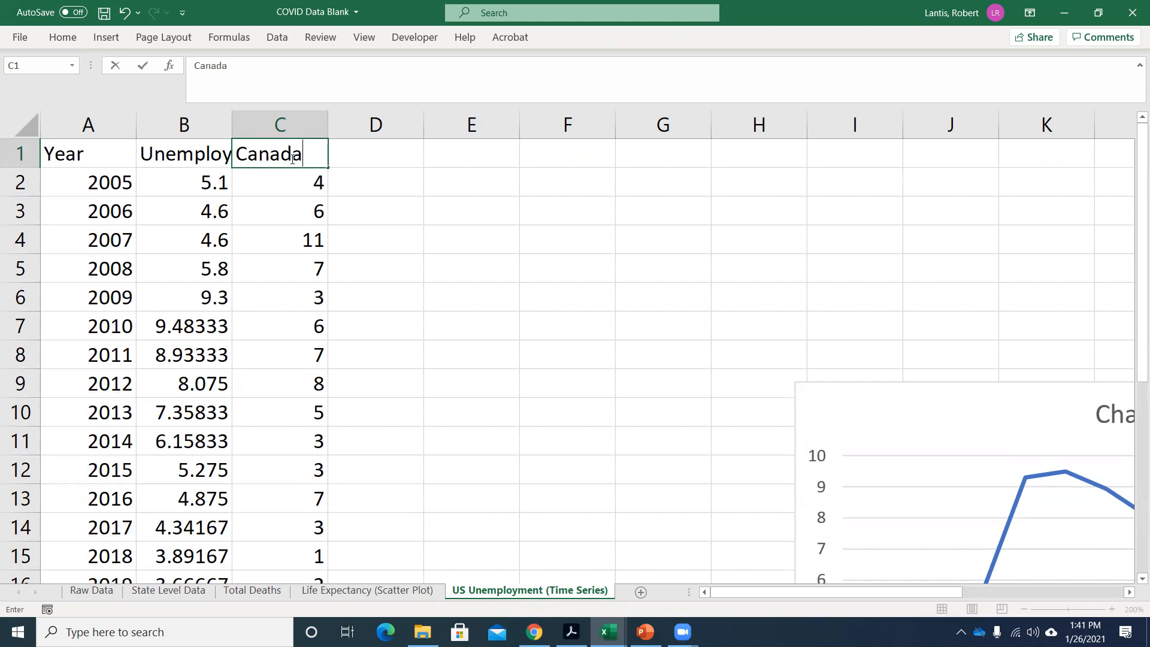
pyautogui.write(' UR')
pyautogui.click(349, 191)
# Try plotting the two rate columns in B2:C17 without their headings as a 2-D line chart, and delete the chart.
pyautogui.moveTo(223, 188); pyautogui.dragTo(281, 470)
pyautogui.rightClick(395, 296)
pyautogui.click(193, 191)
pyautogui.moveTo(190, 183); pyautogui.dragTo(297, 540)
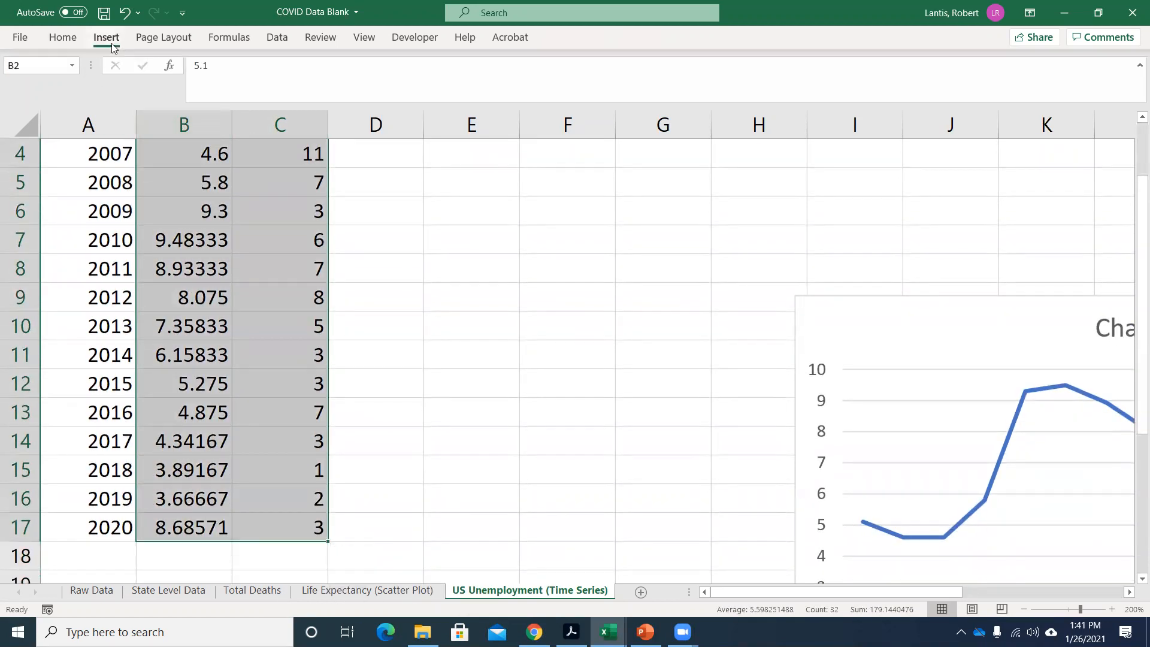
pyautogui.click(99, 42)
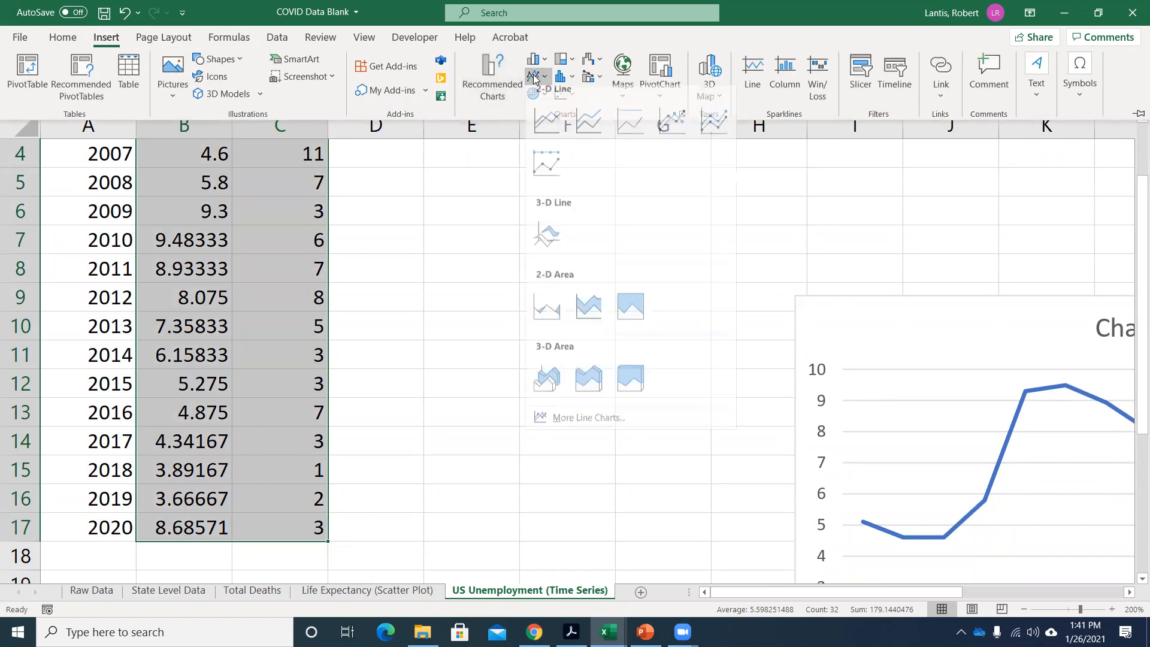
pyautogui.click(535, 78)
pyautogui.click(548, 130)
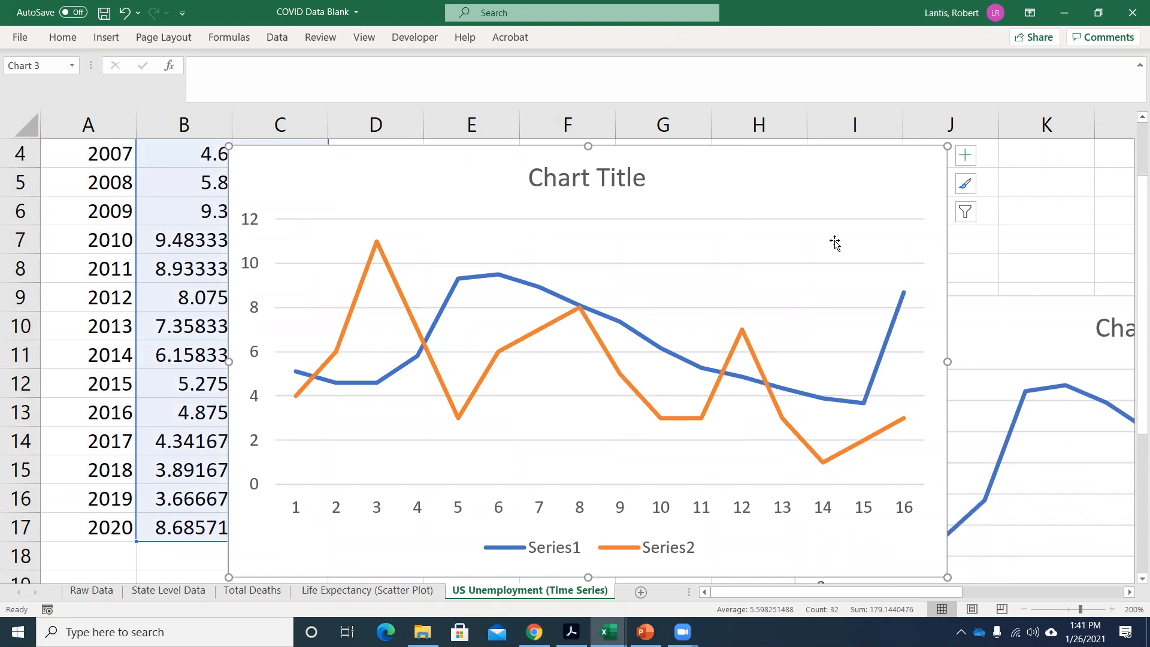
pyautogui.press('Delete')
# Change the headings of the two rate columns to "United States" in B1 and "Canada" in C1.
pyautogui.scroll(1, 411, 257)
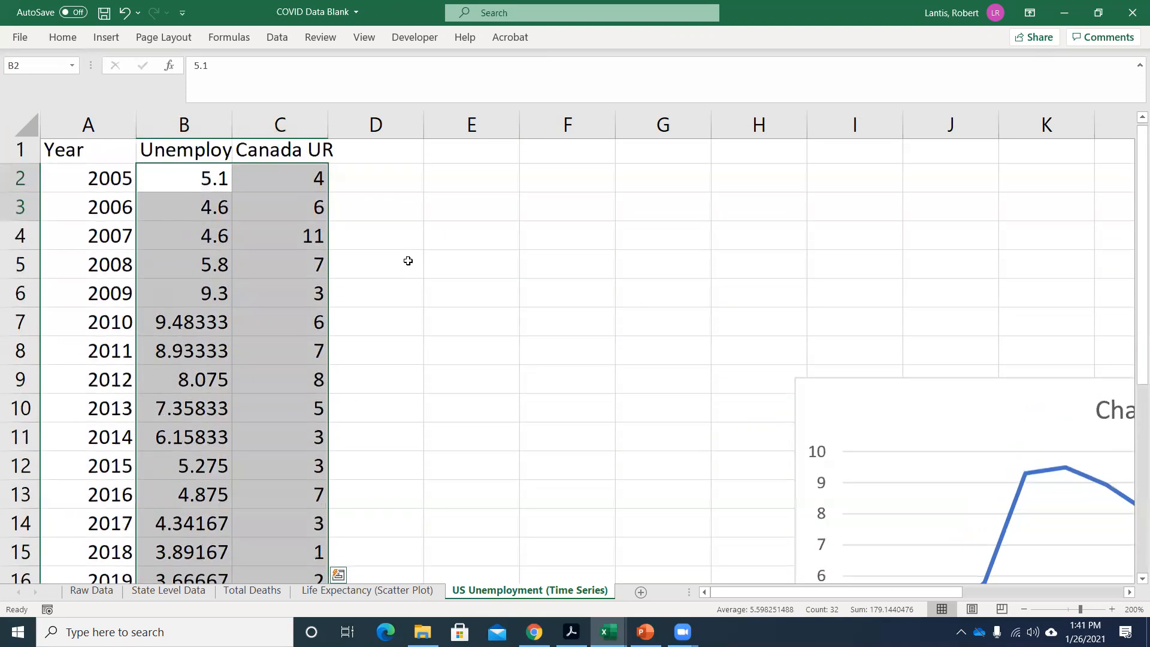
pyautogui.click(172, 154)
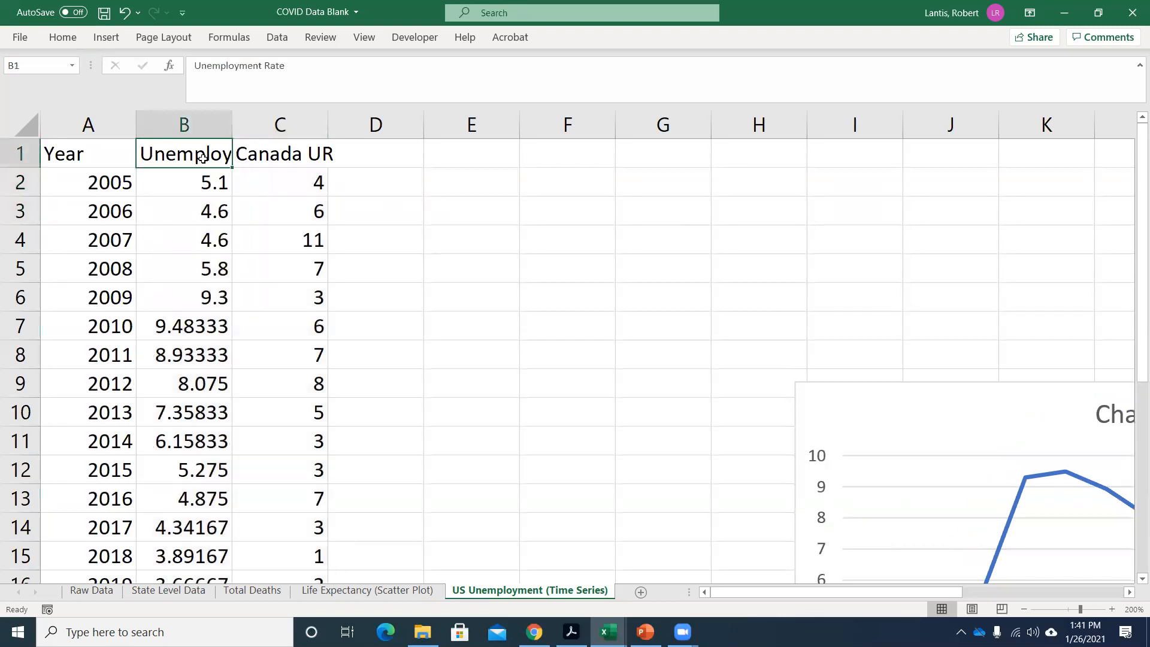
pyautogui.write('United States')
pyautogui.press('Tab')
pyautogui.press('BackSpace')
pyautogui.write('Canada')
pyautogui.press('Return')
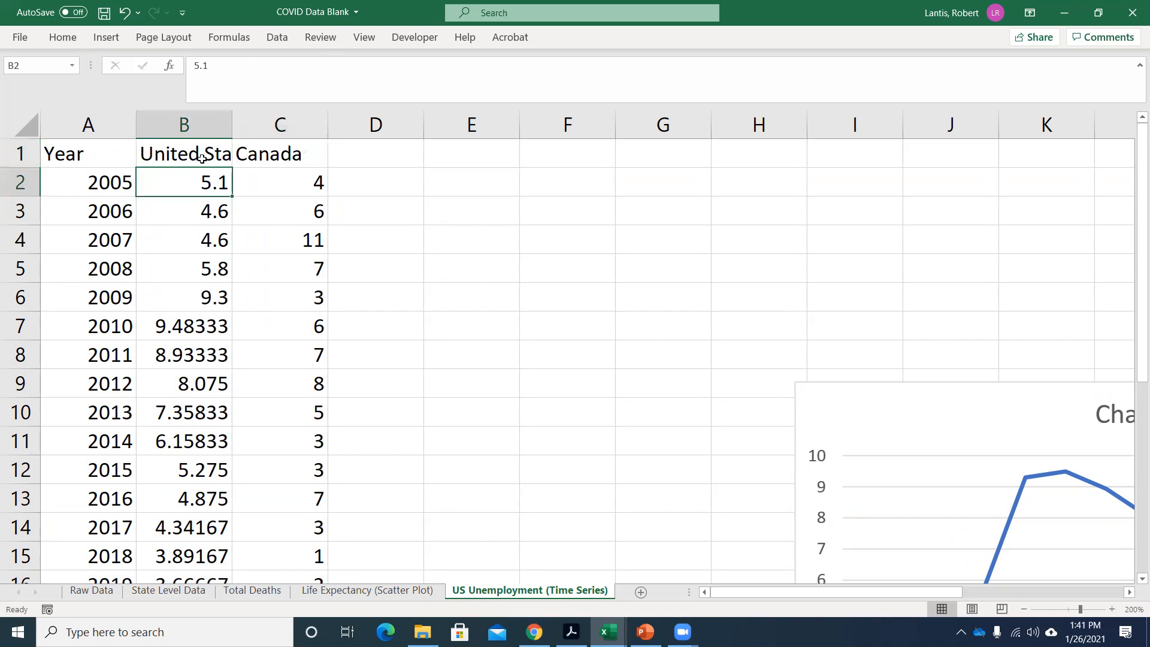
# Plot the two rate columns with their headings in B1:C17 as a 2-D line chart and compare the two lines.
pyautogui.moveTo(200, 153); pyautogui.dragTo(280, 517)
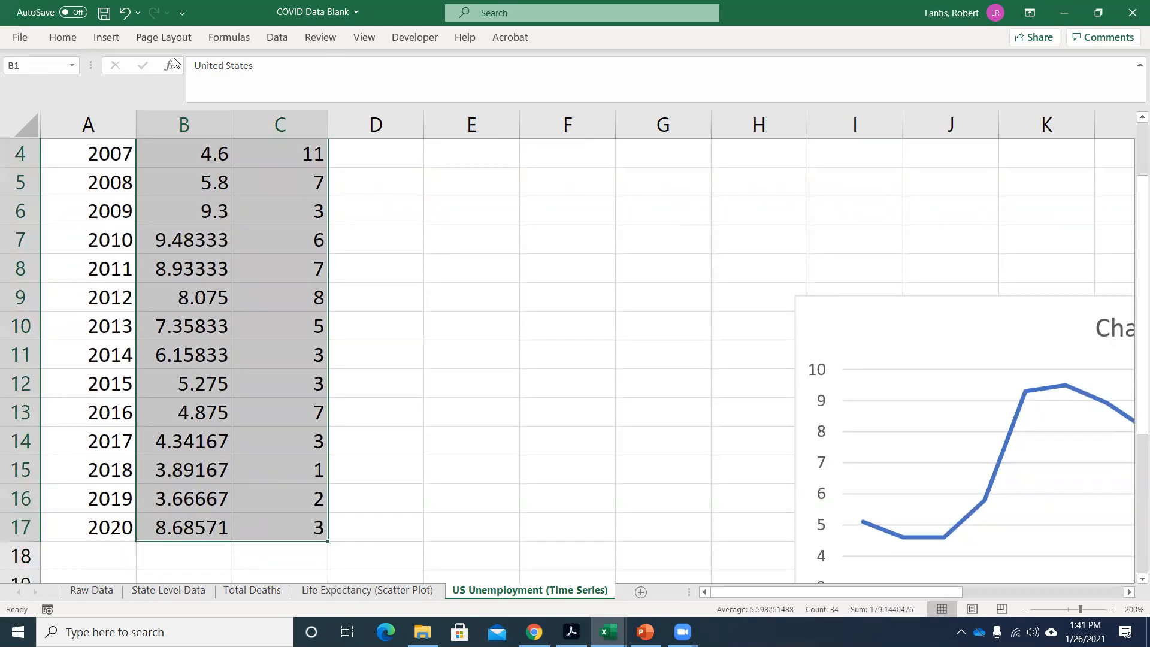
pyautogui.click(106, 37)
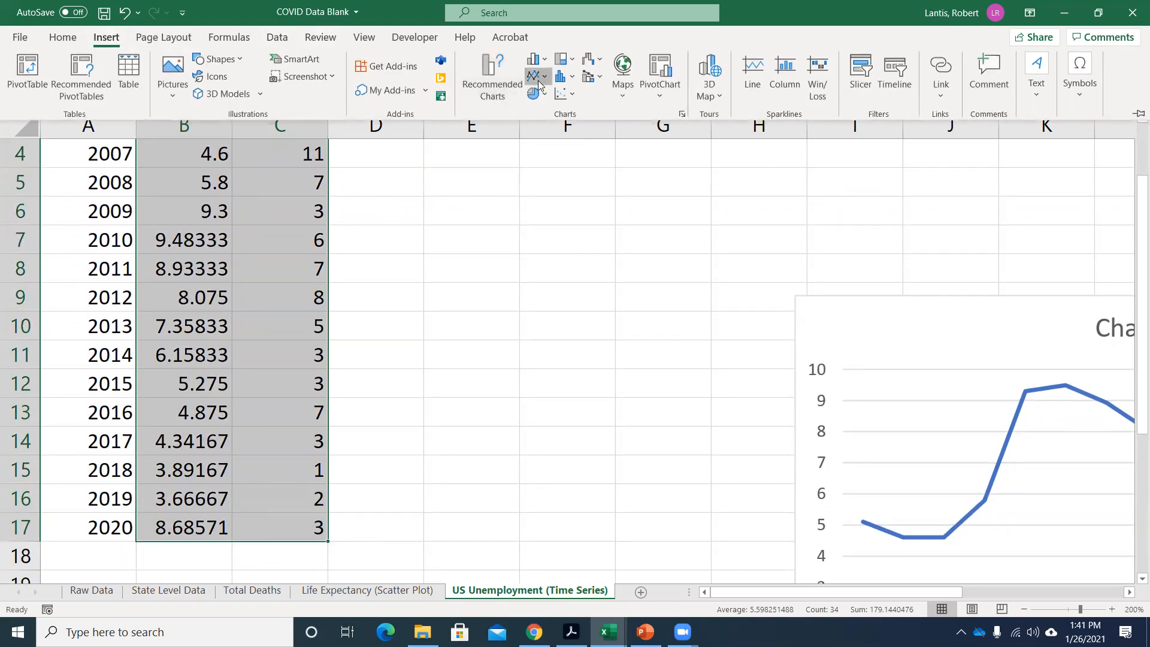
pyautogui.click(538, 79)
pyautogui.click(547, 123)
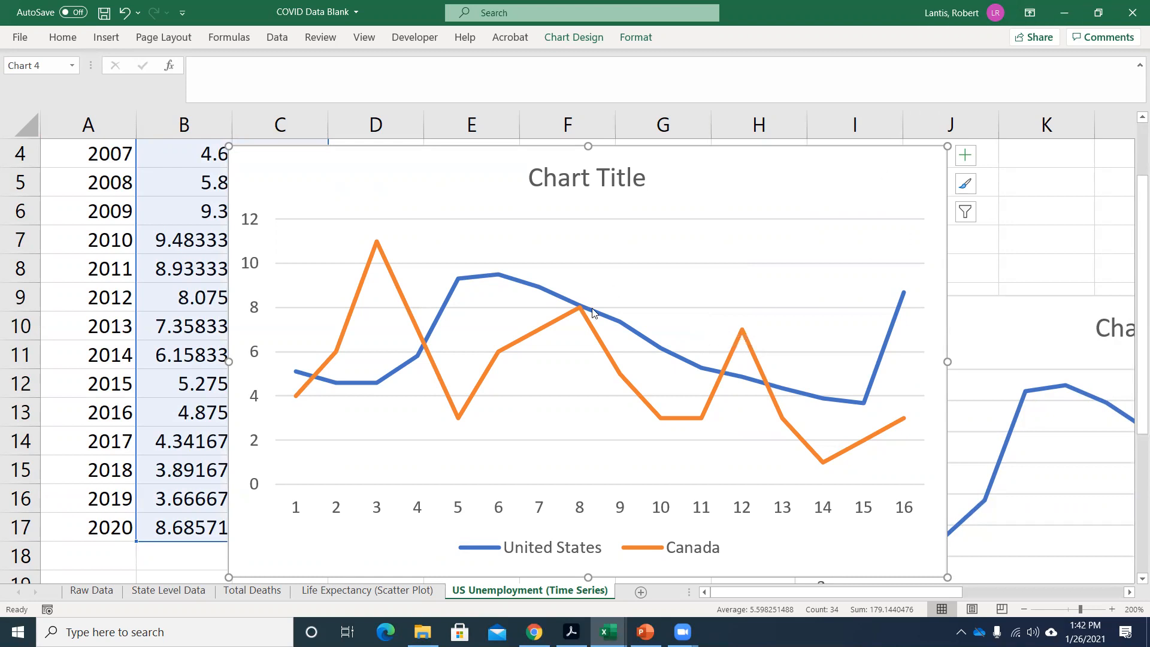
# Switch to the PowerPoint lecture and go past the US Annual Unemployment Rate slide to the Distribution Shapes slide.
pyautogui.moveTo(592, 312)
pyautogui.click(1064, 13)
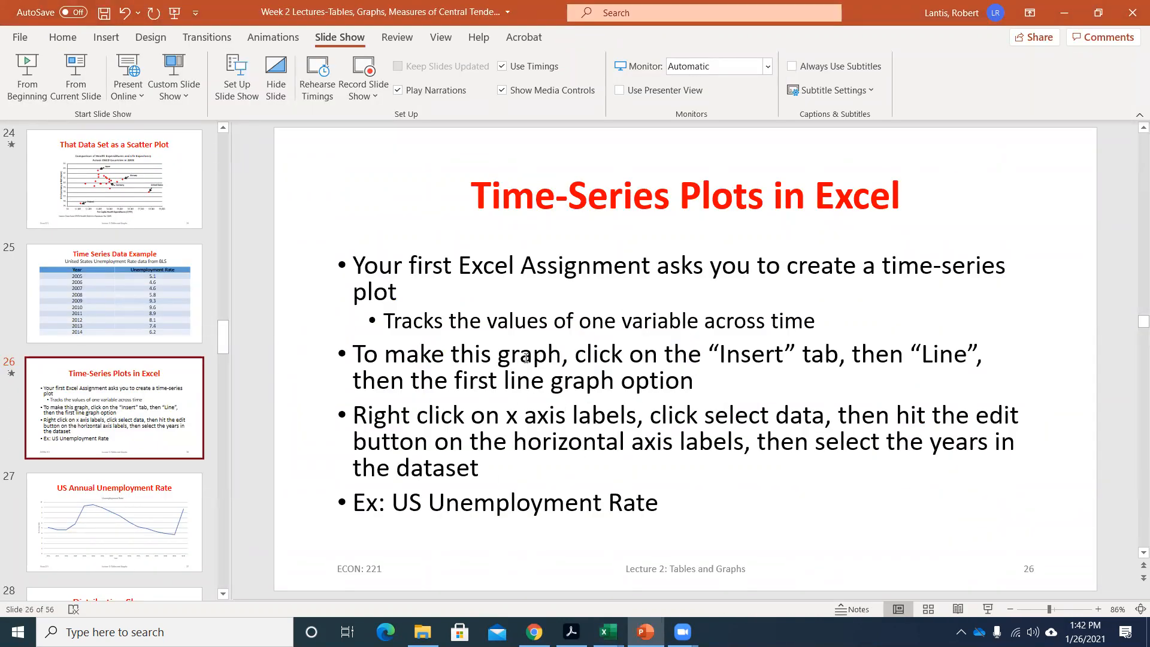
pyautogui.scroll(-1, 562, 365)
pyautogui.scroll(-1, 115, 408)
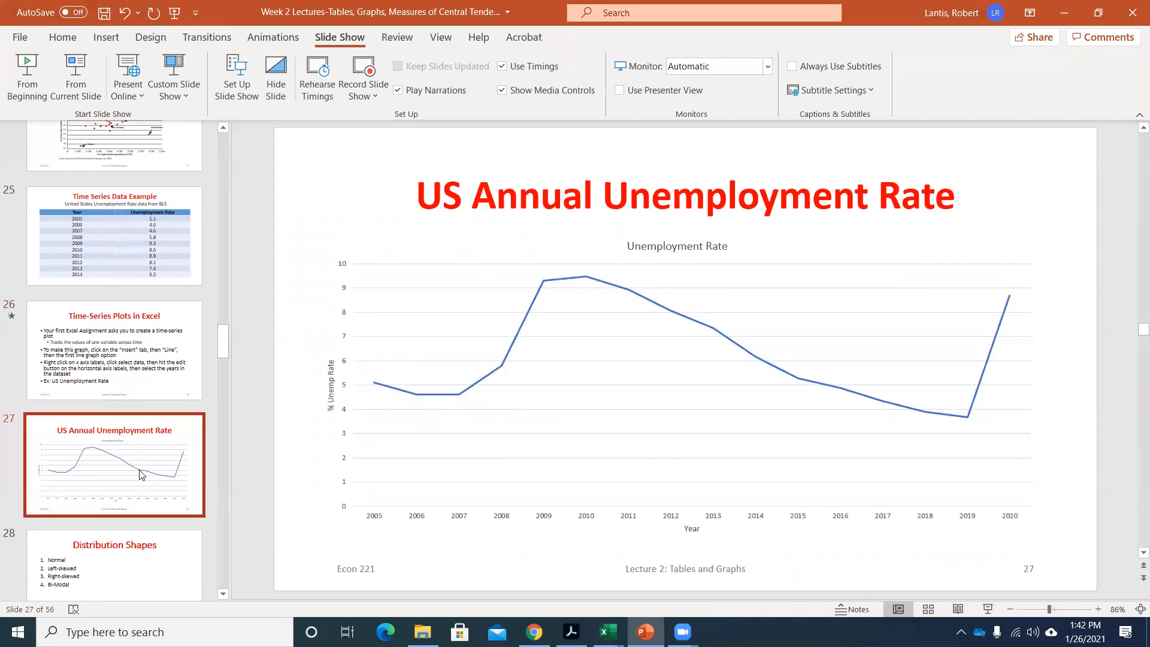
pyautogui.scroll(-3, 127, 463)
pyautogui.click(178, 451)
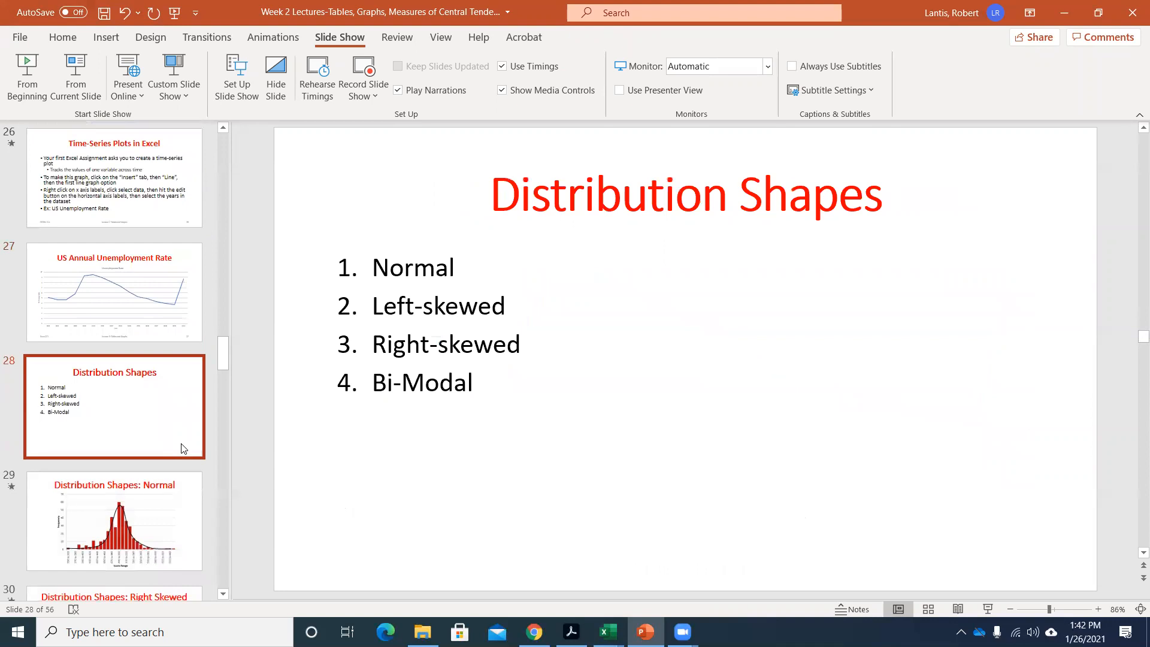